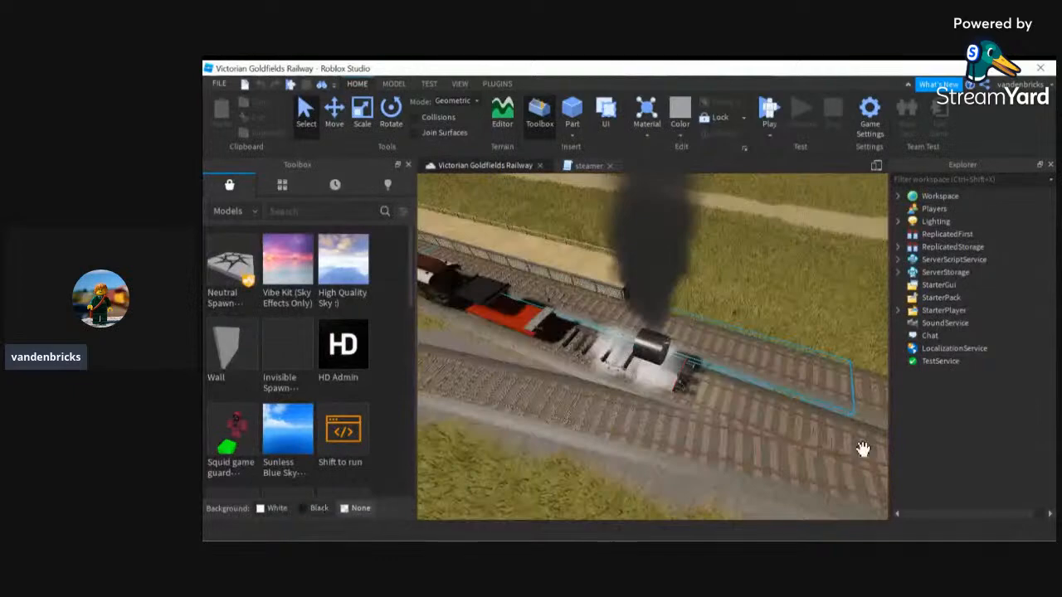
- Survey the scenery along the railway line from the smoking locomotive through the tree-lined section
right_click_drag(849, 449, 912, 403)
mouse_move(867, 458)
right_mouse_down()
mouse_move(936, 456)
mouse_move(861, 469)
right_mouse_up()
key("w")
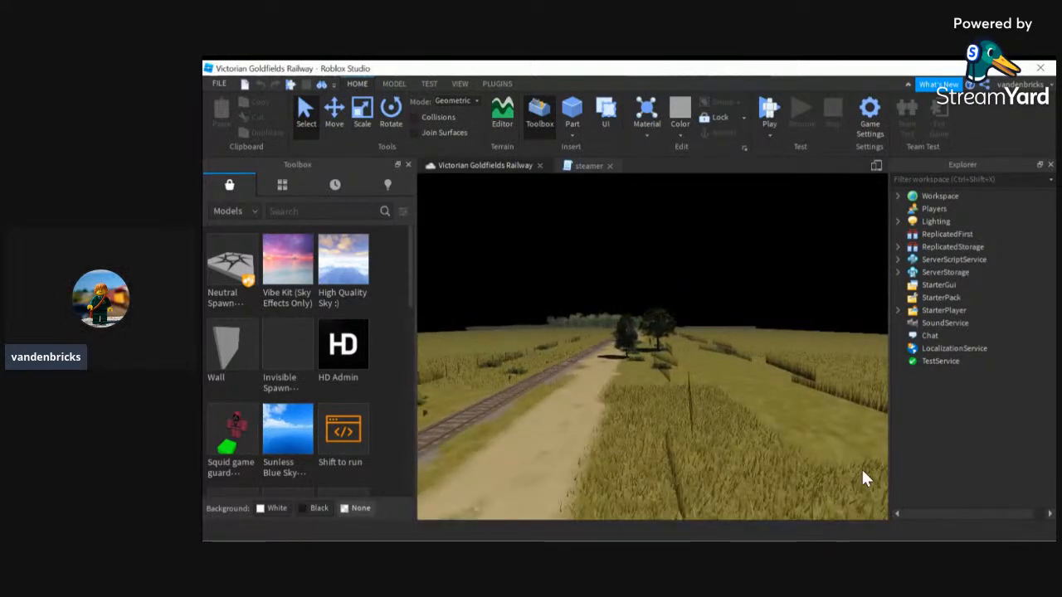
key("w")
mouse_move(852, 473)
right_mouse_down()
mouse_move(832, 476)
mouse_move(887, 476)
mouse_move(856, 482)
right_mouse_up()
key("w")
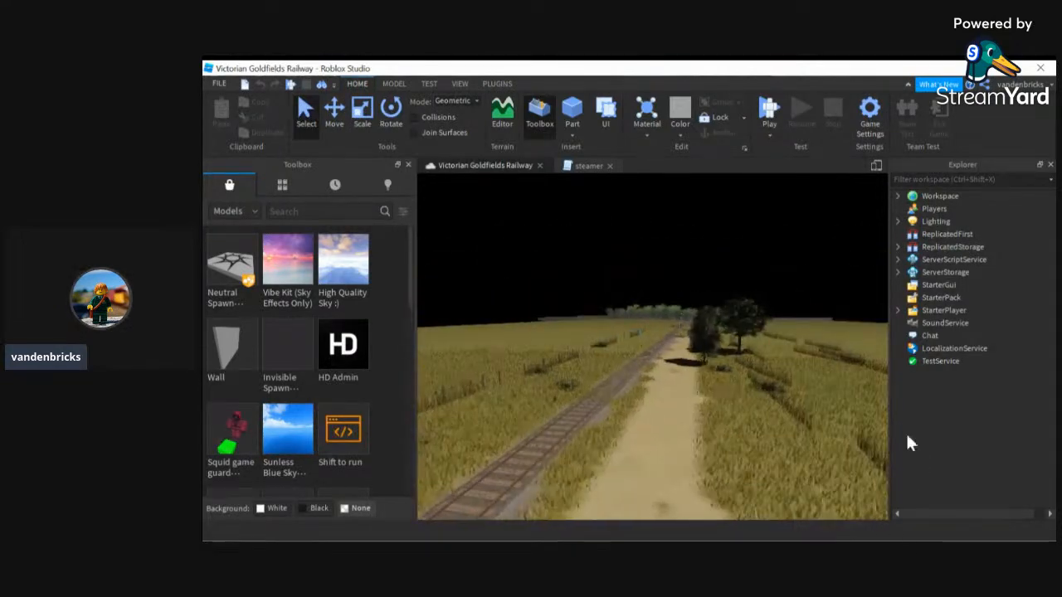
key("w")
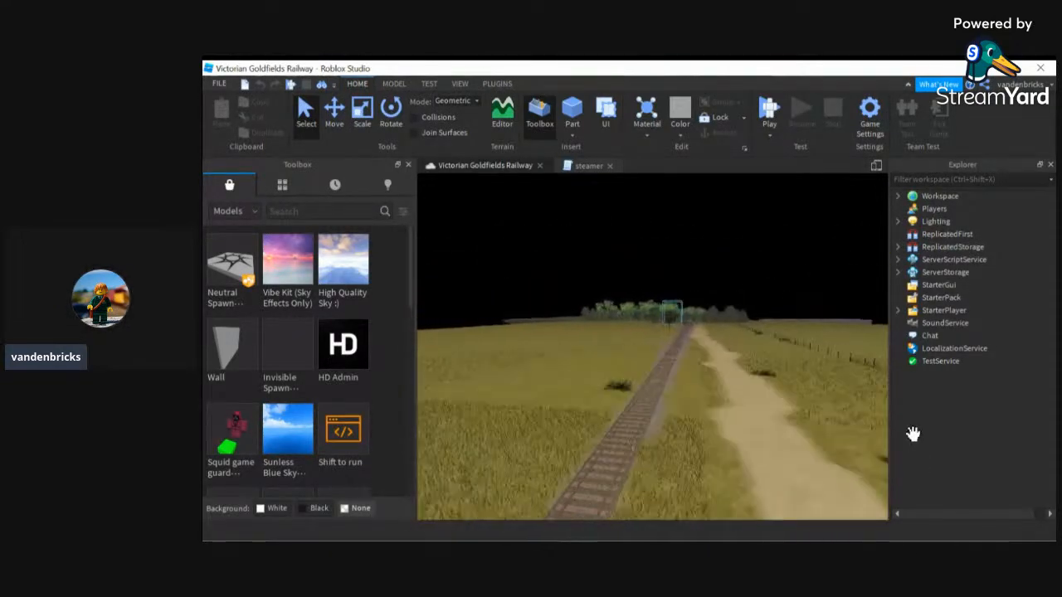
key("w")
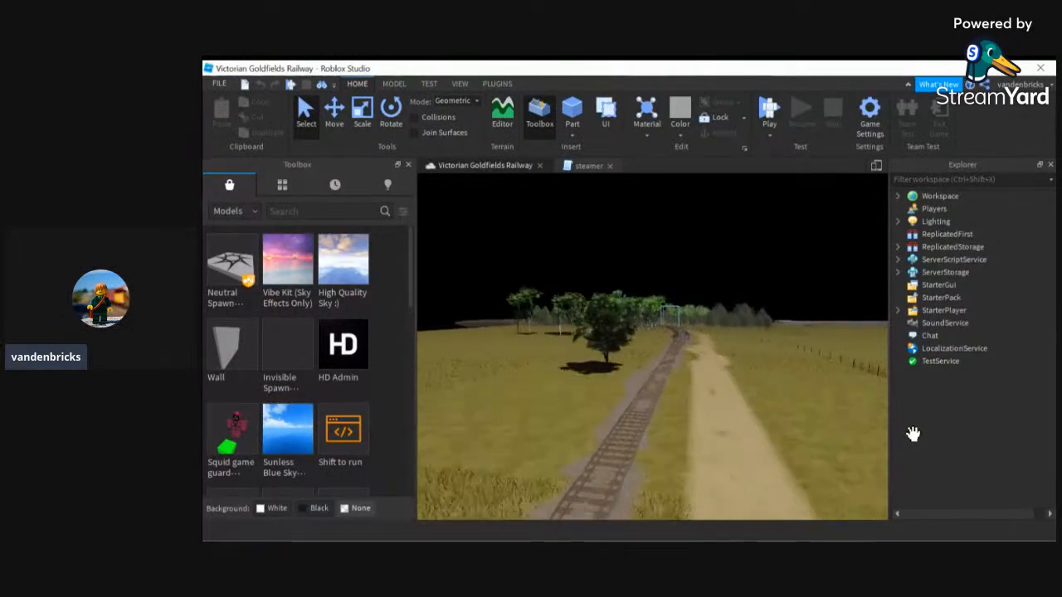
key("w")
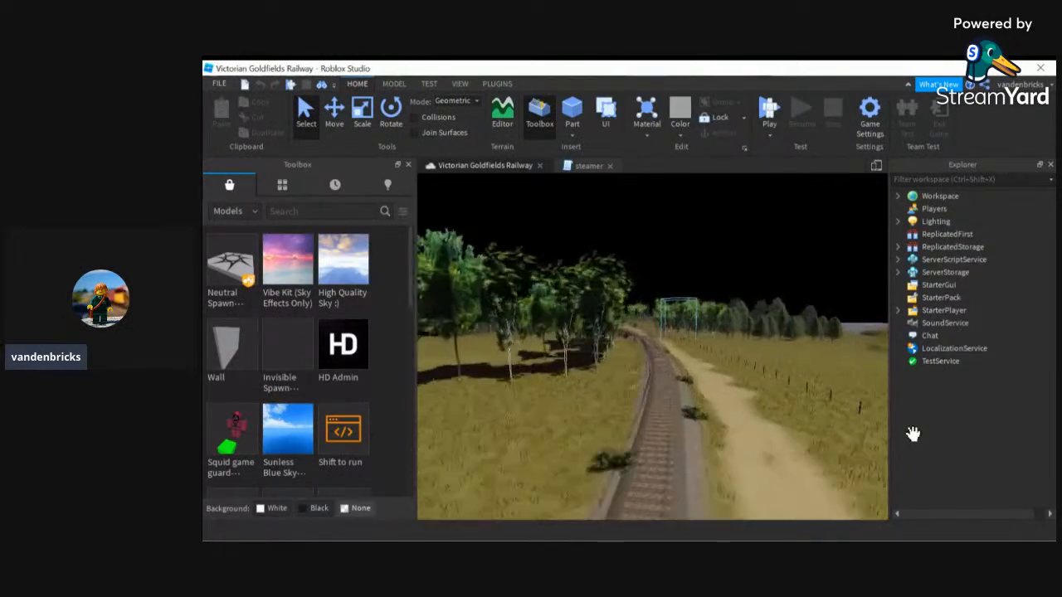
key("w")
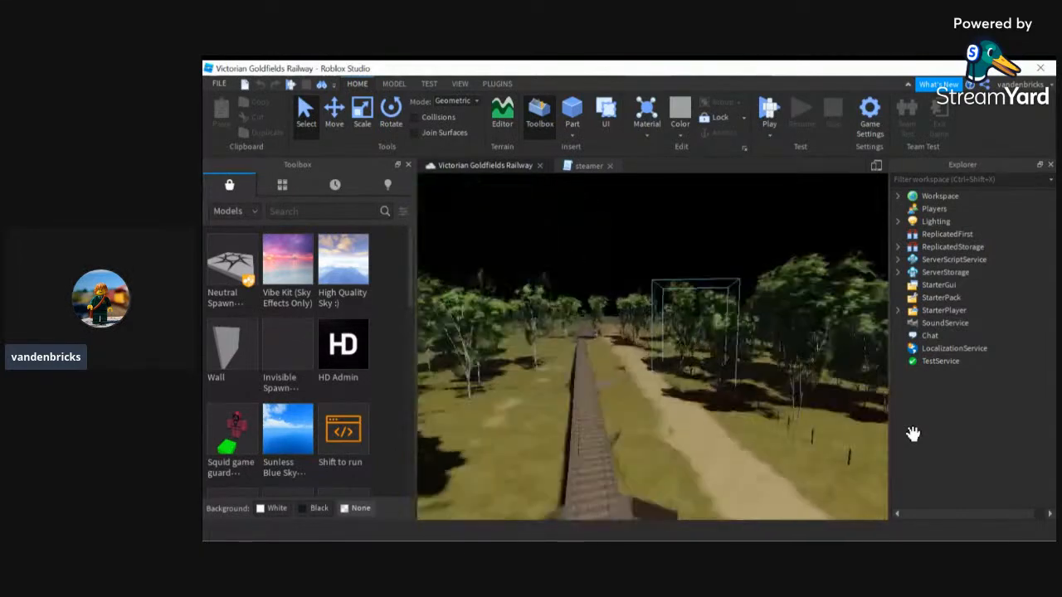
key("w")
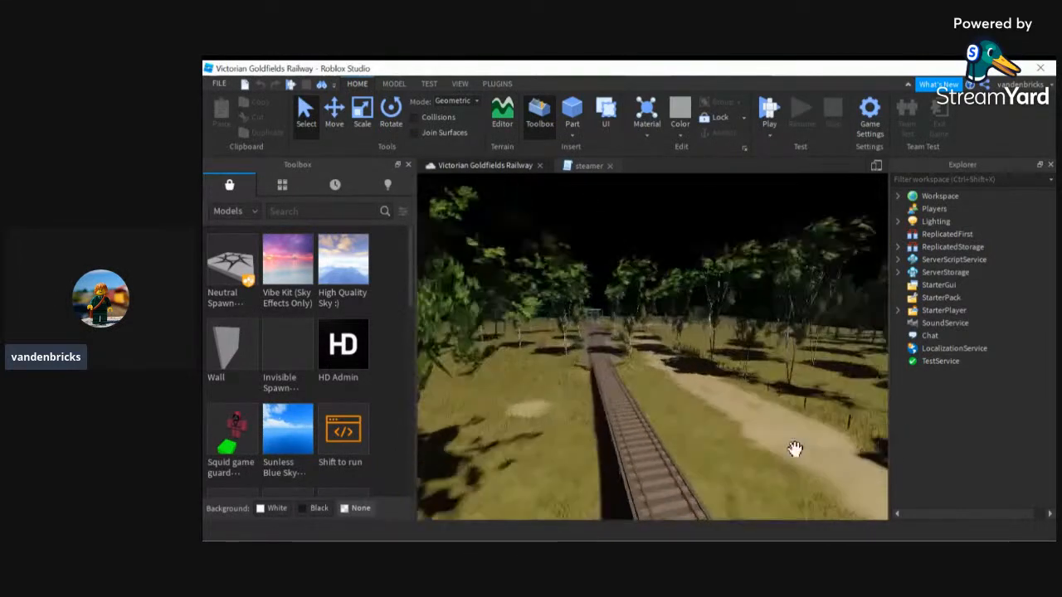
key("w")
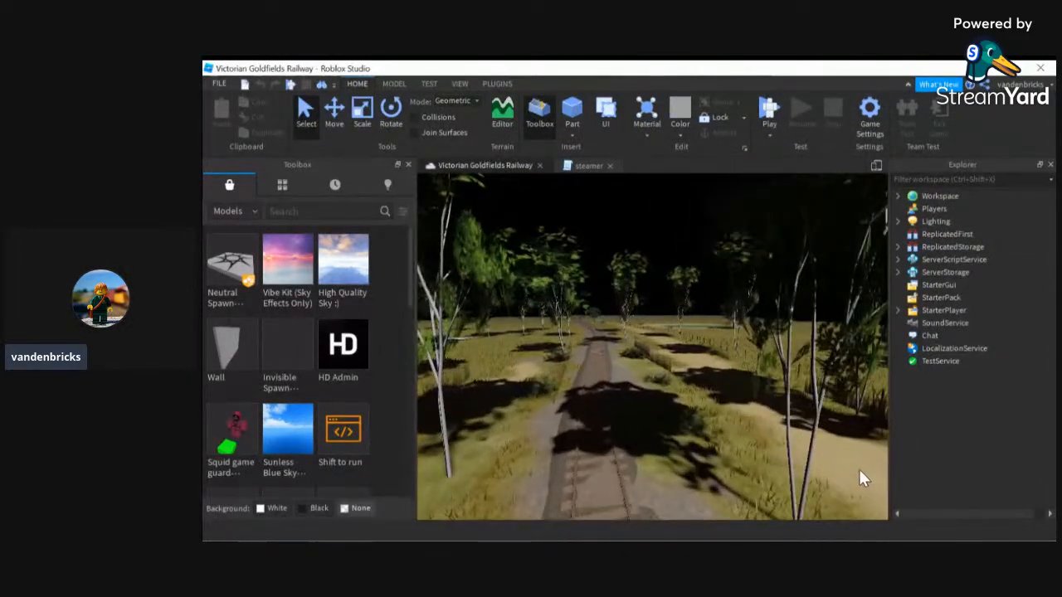
right_click_drag(868, 476, 868, 472)
key("w")
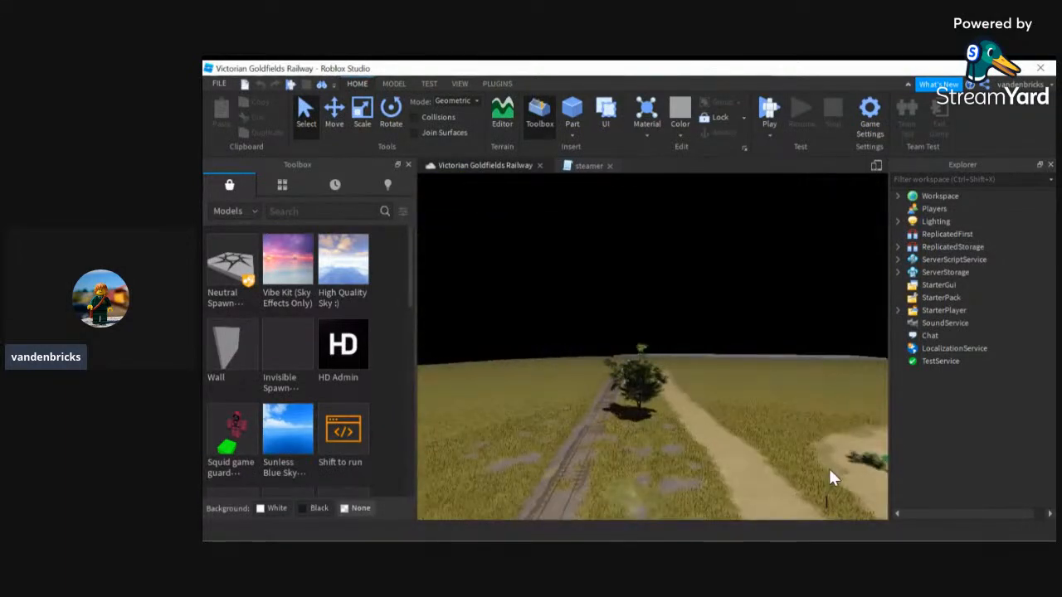
- Examine the sparsely planted stretch of track and dirt path beyond the woodland
key("w")
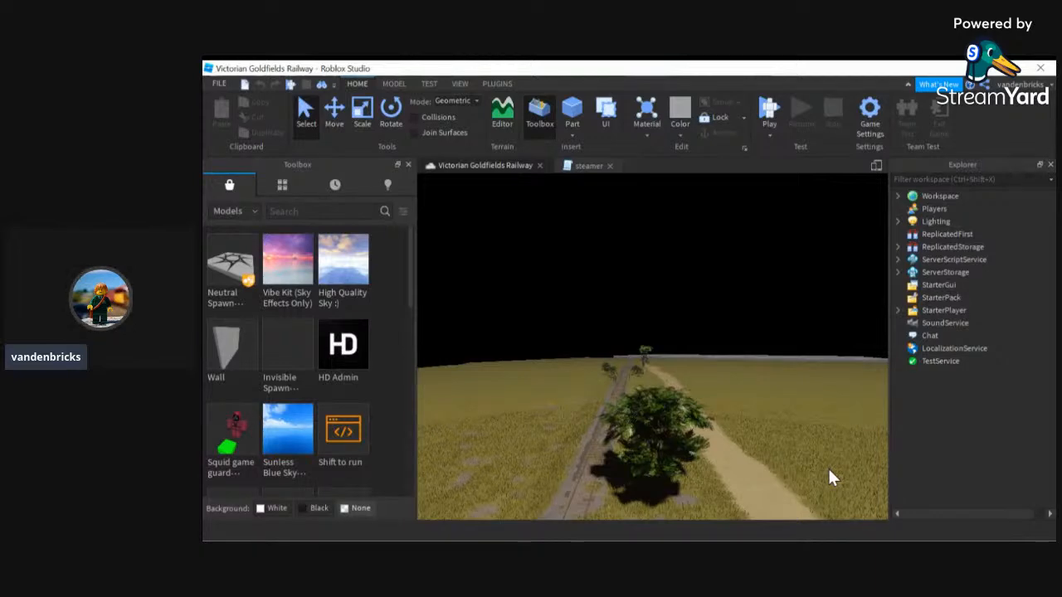
key("w")
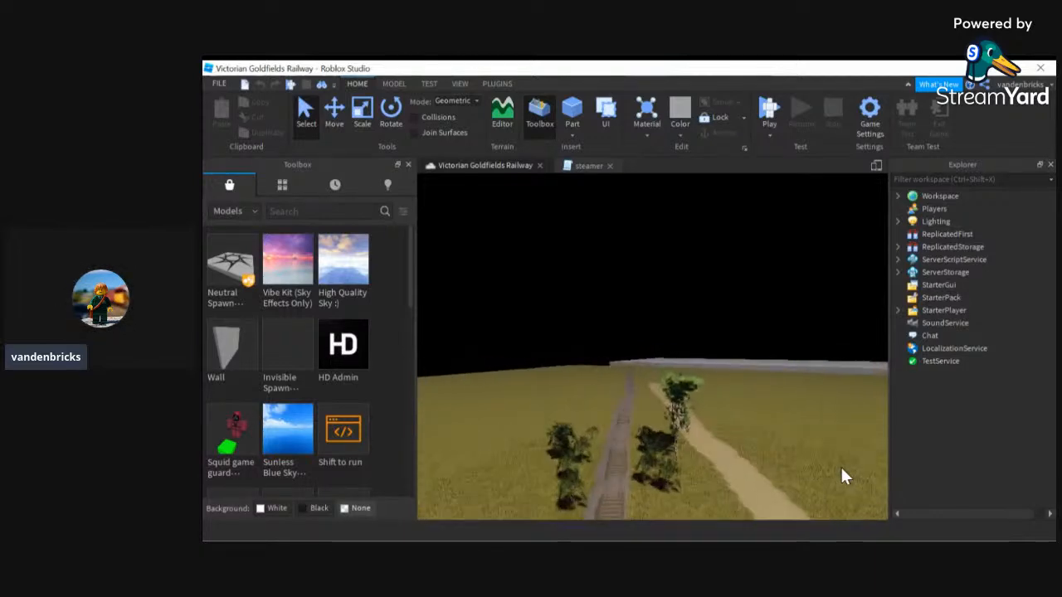
key("w")
right_click_drag(842, 469, 842, 468)
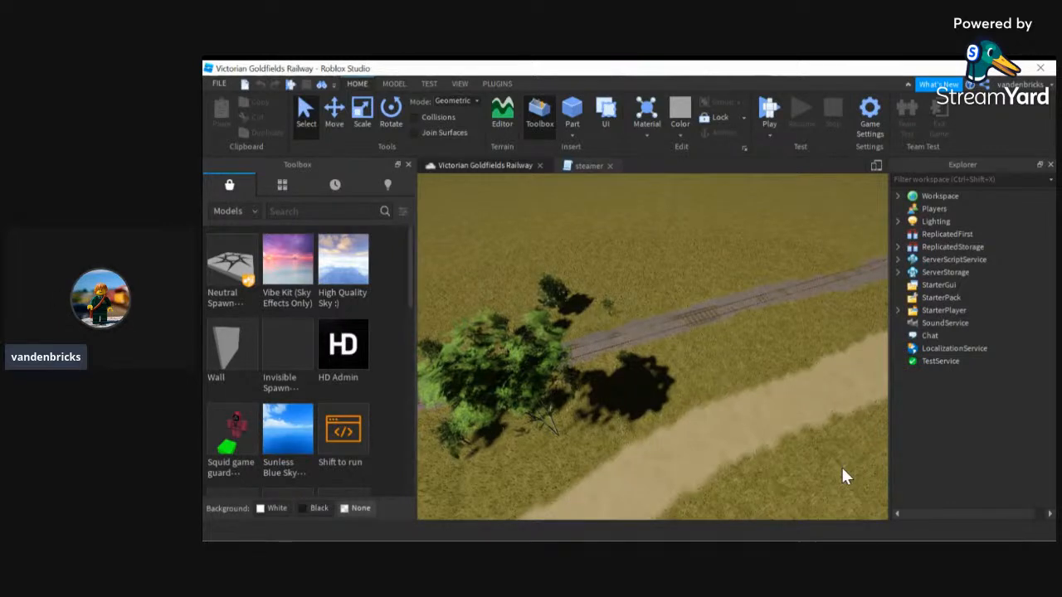
right_click_drag(840, 464, 840, 464)
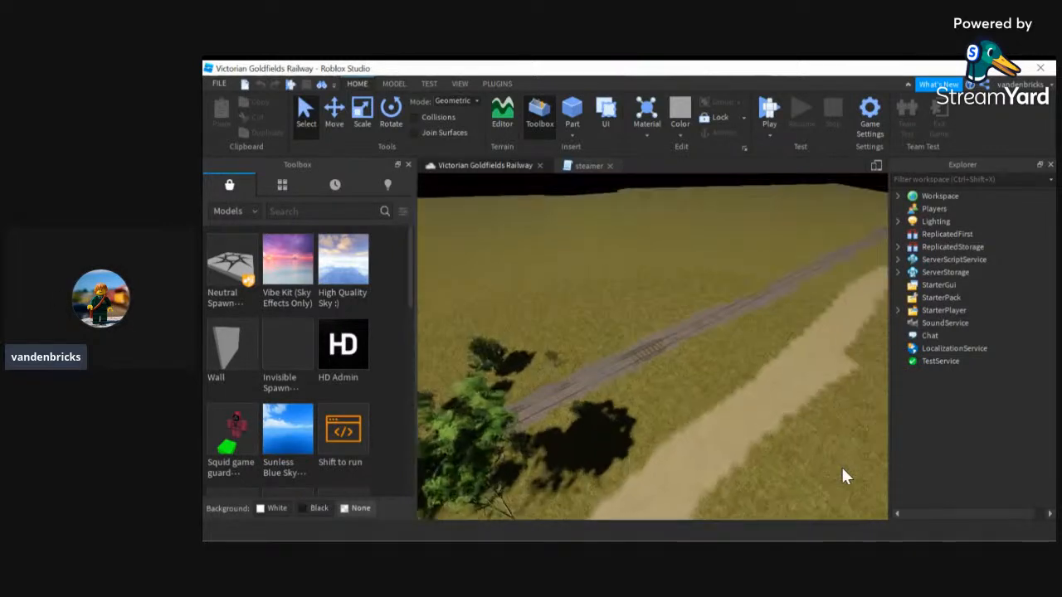
key("w")
right_click_drag(938, 388, 1004, 331)
key("w")
key("w")
key("d")
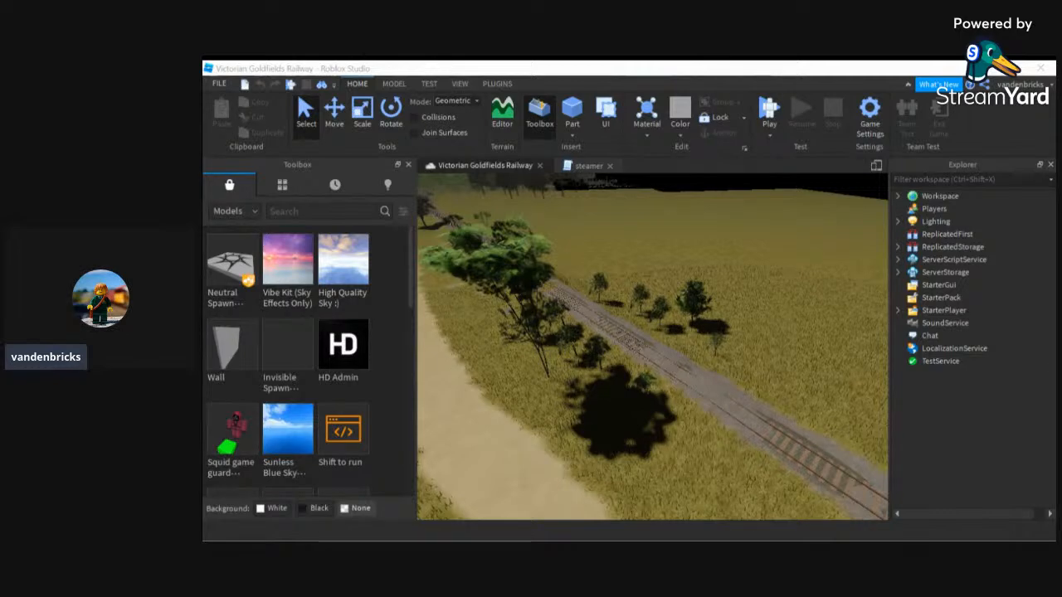
left_click(717, 350)
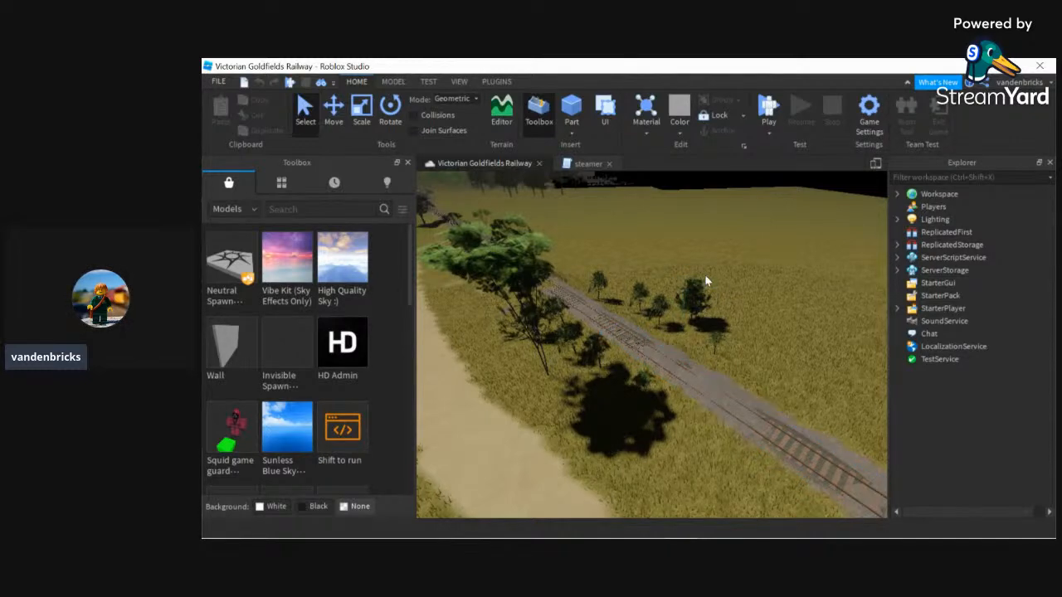
right_click_drag(739, 247, 741, 247)
key("w")
left_click_drag(628, 65, 628, 30)
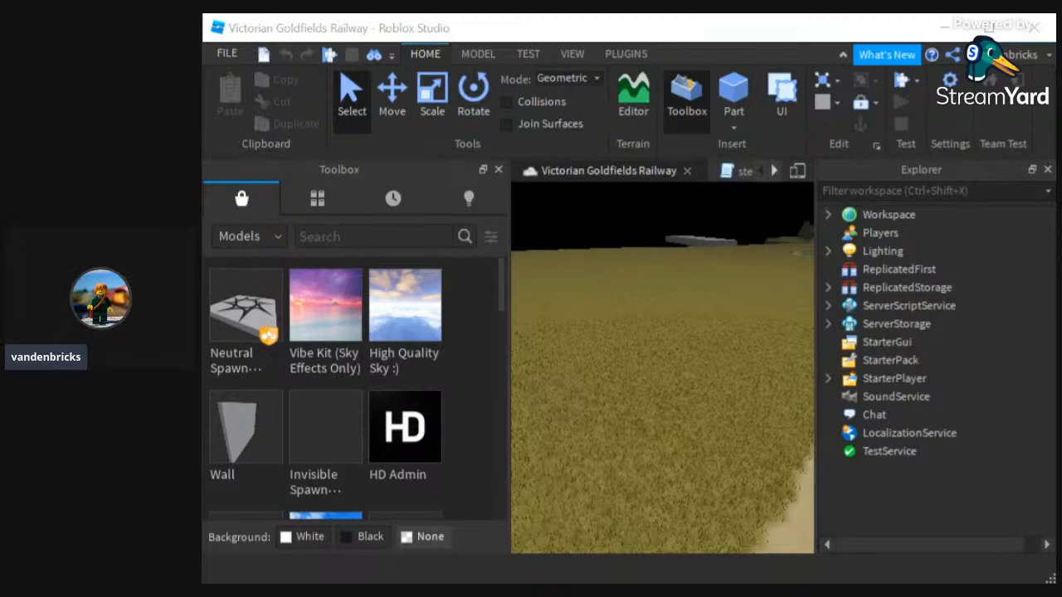
left_click(228, 41)
double_click(529, 26)
scroll(621, 330, "down", 5)
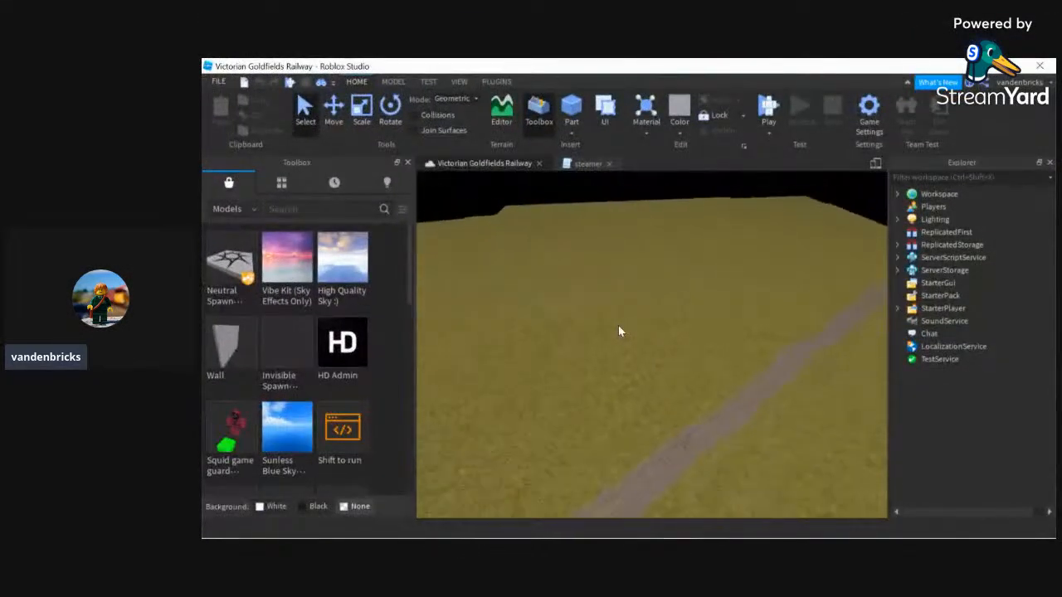
- Hide the Toolbox and display the object Properties in its place
right_click_drag(482, 270, 591, 323)
key("a")
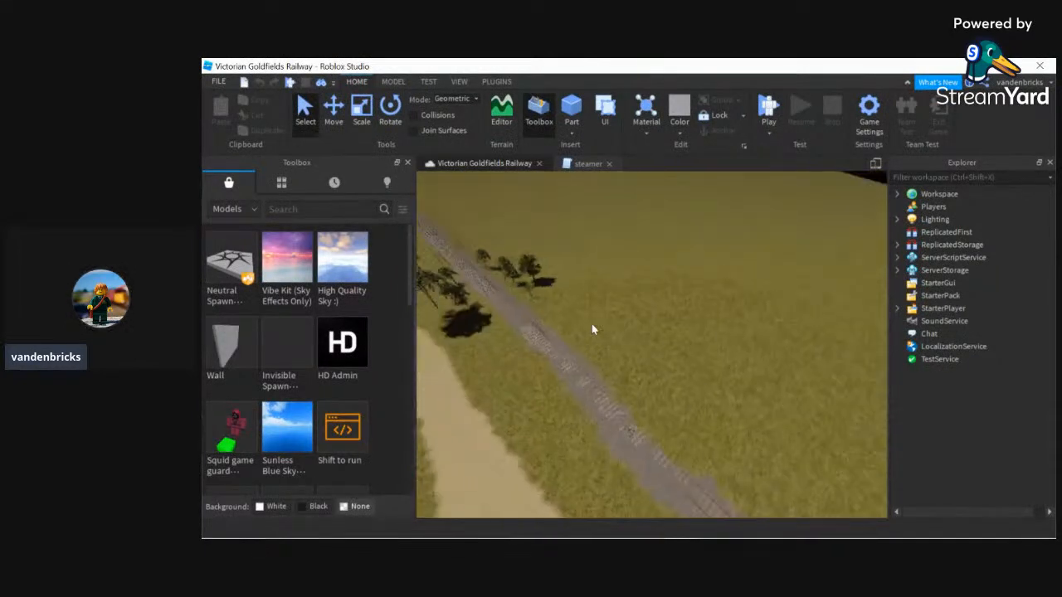
right_click_drag(601, 245, 467, 289)
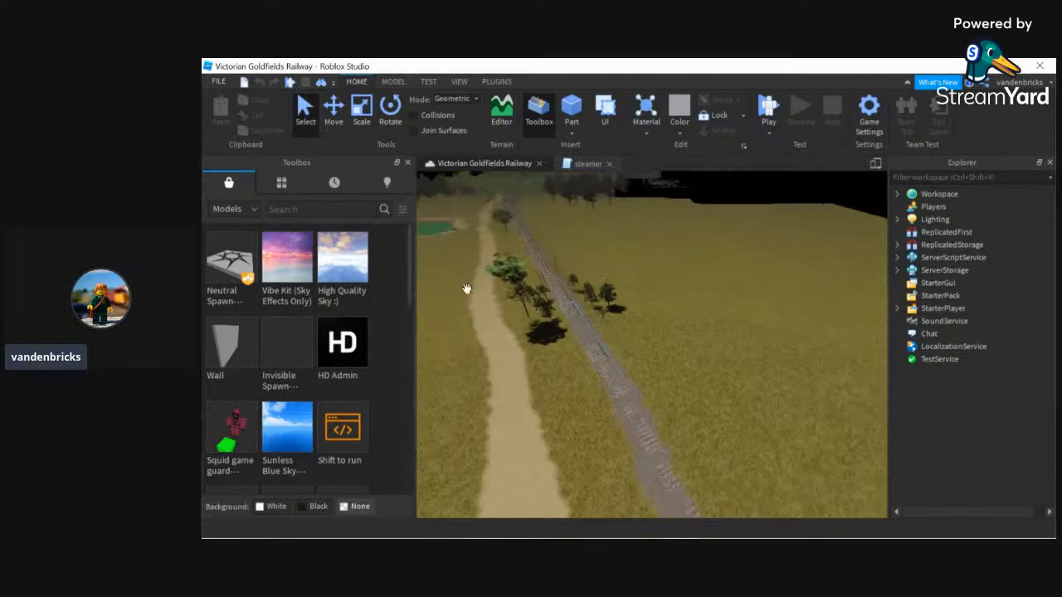
left_click(407, 163)
right_click_drag(655, 316, 575, 247)
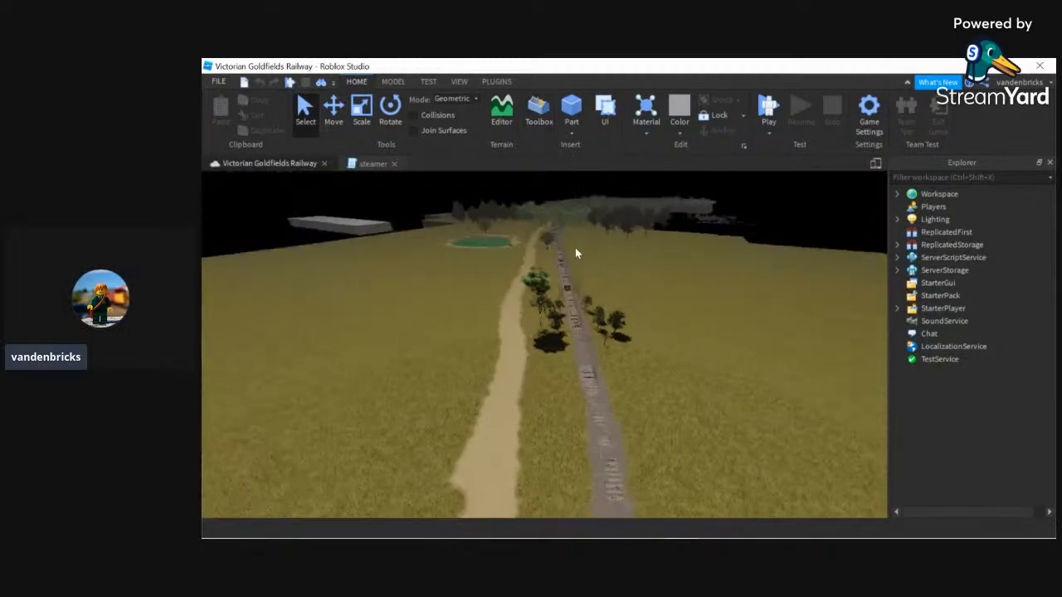
left_click(459, 82)
left_click(238, 103)
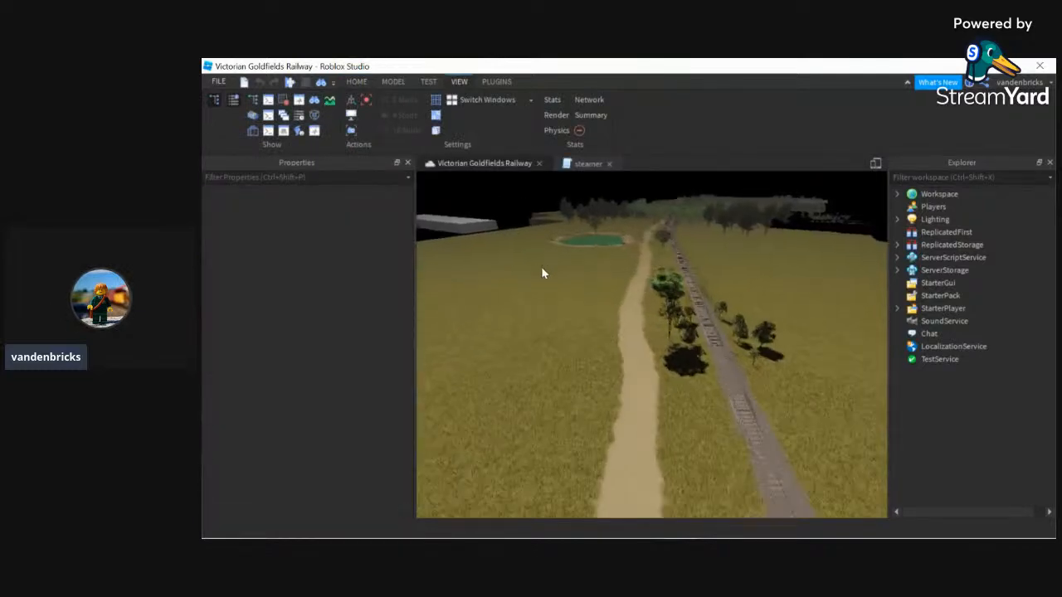
right_click_drag(542, 268, 544, 267)
right_click_drag(595, 287, 640, 315)
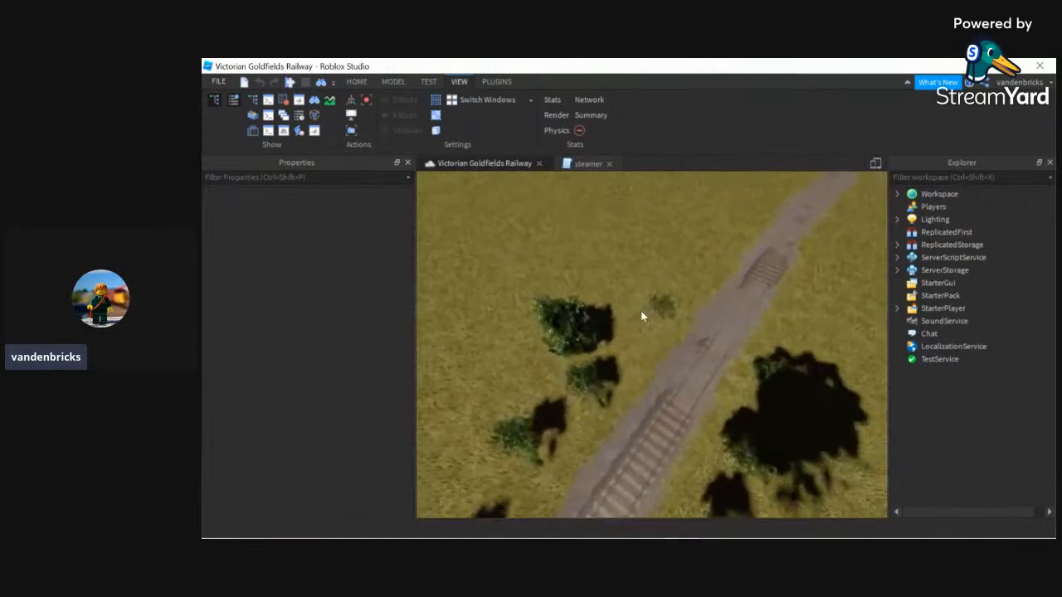
left_click(1009, 66)
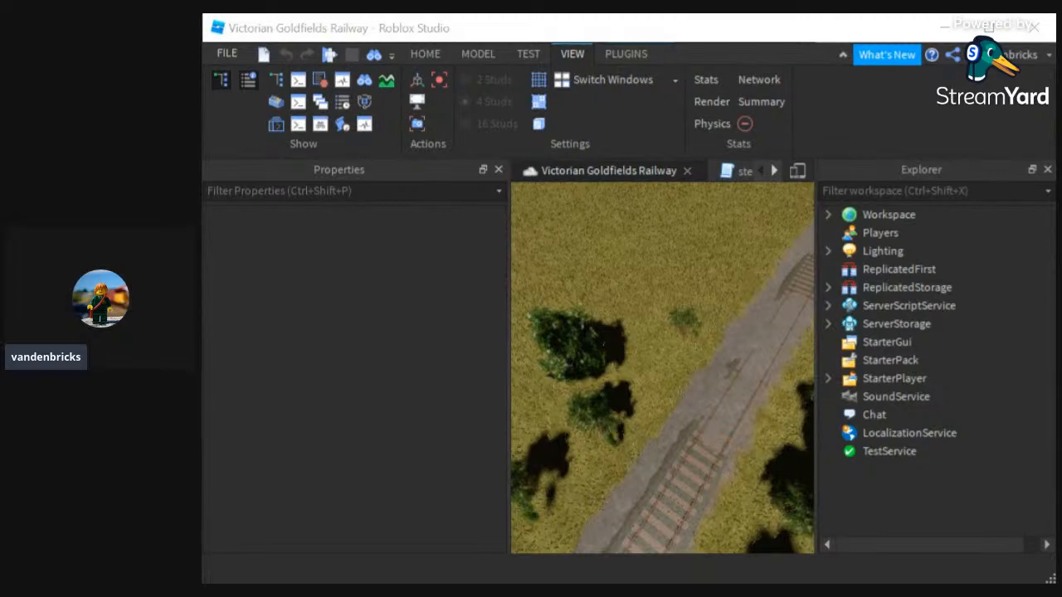
double_click(410, 31)
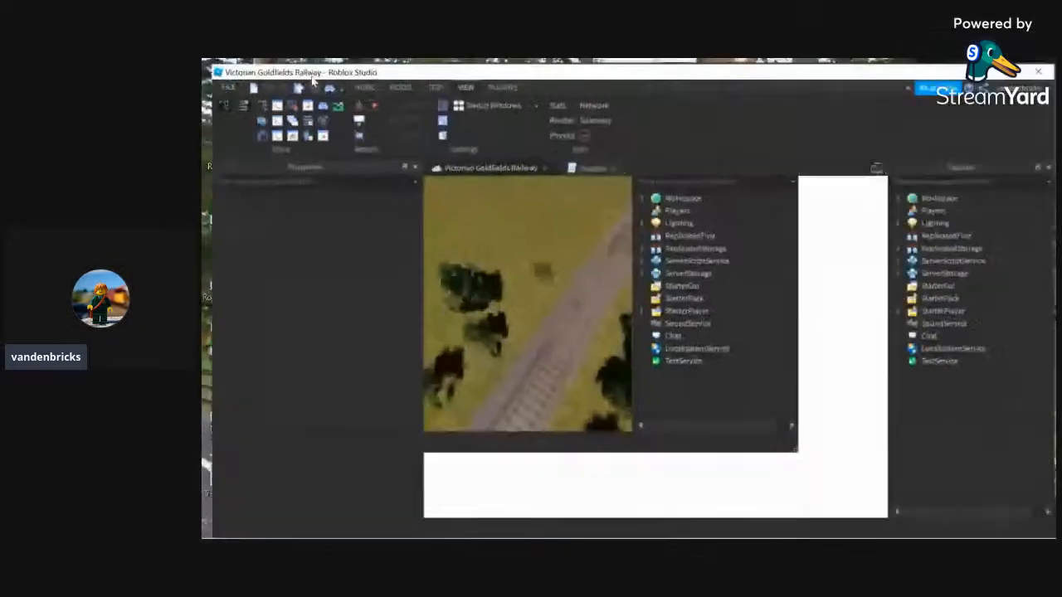
mouse_move(691, 280)
right_mouse_down()
mouse_move(636, 286)
mouse_move(693, 306)
mouse_move(677, 307)
mouse_move(691, 300)
right_mouse_up()
scroll(613, 255, "up", 1)
key("w")
double_click(622, 66)
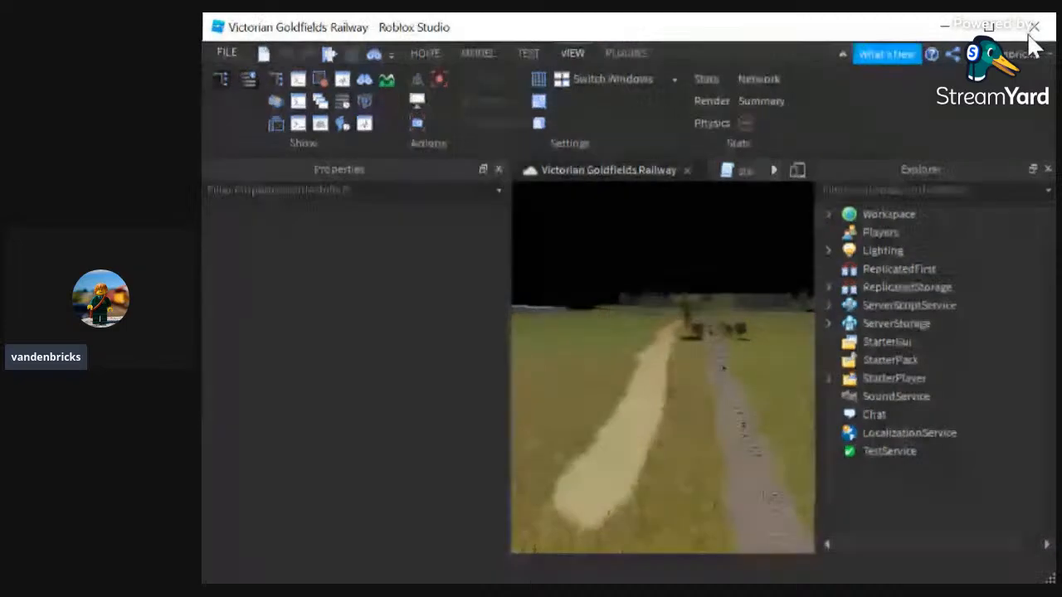
left_click(989, 28)
- Duplicate the leafy tree model beside the distant dirt path and place copies on both sides of the bare track
right_click_drag(736, 317, 682, 293)
key("s")
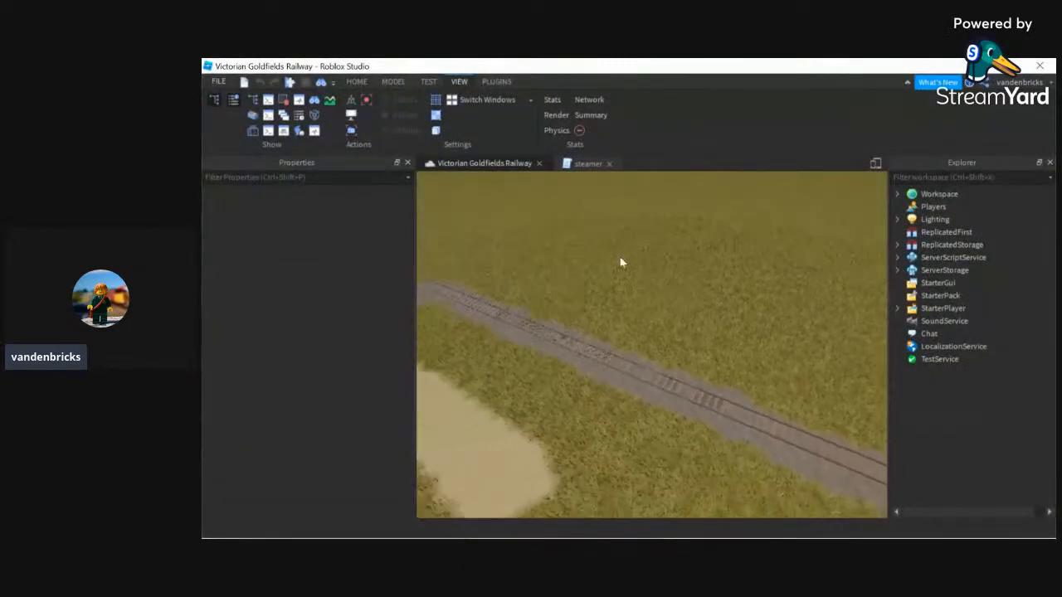
right_click_drag(619, 257, 619, 243)
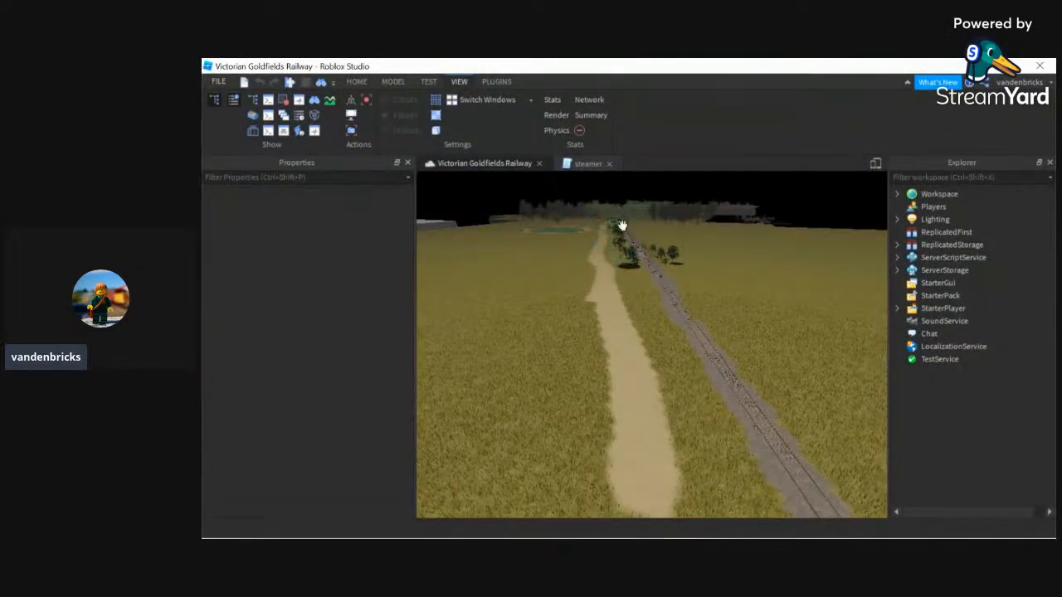
left_click(621, 226)
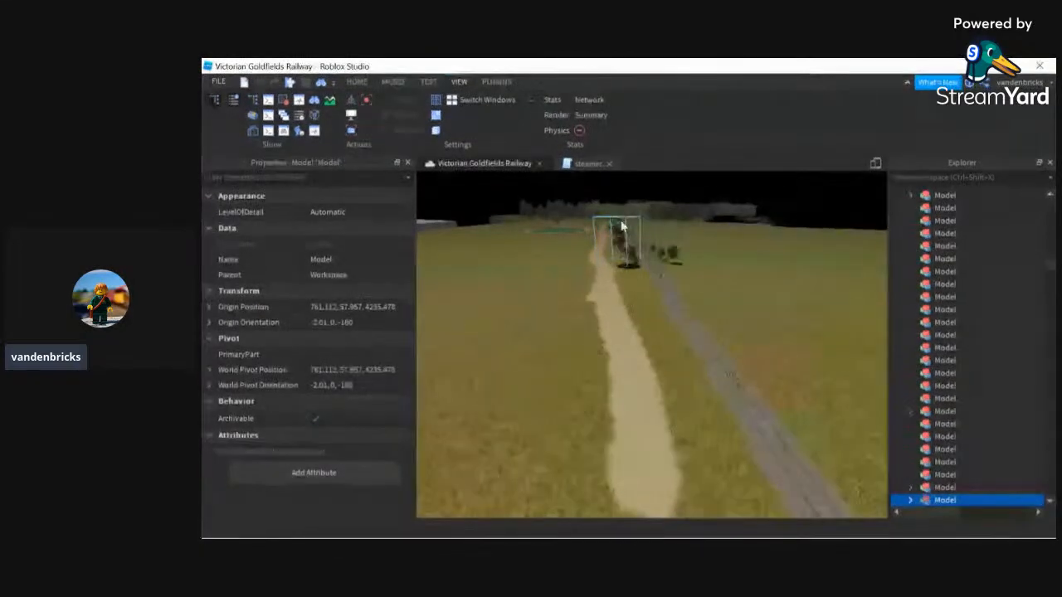
key("f")
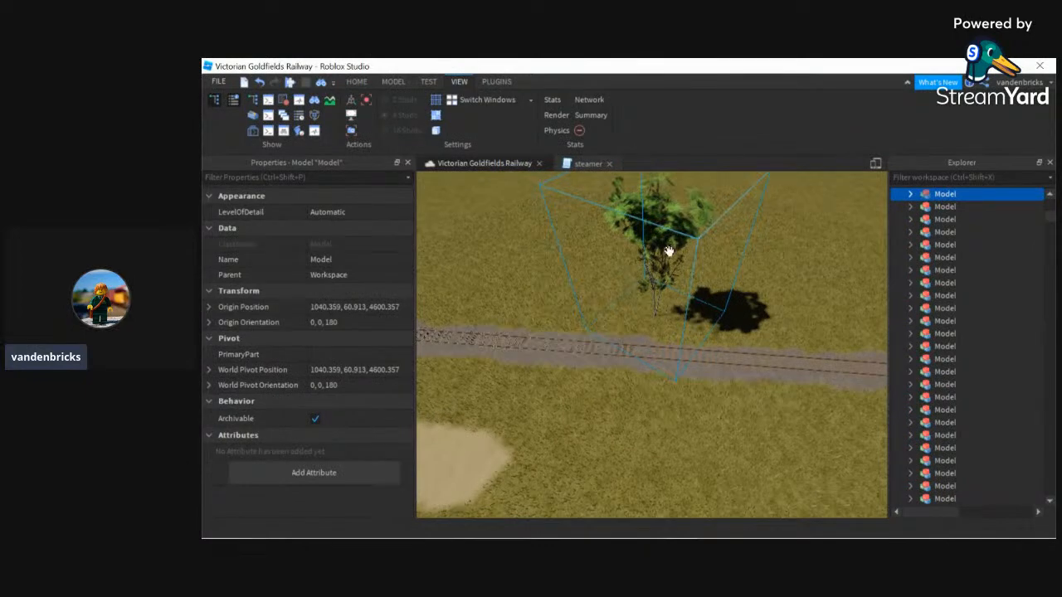
key("ctrl+d")
left_click_drag(647, 240, 718, 449)
- Place another copy of the tree model beside the track, near the end of the dirt path
key("a")
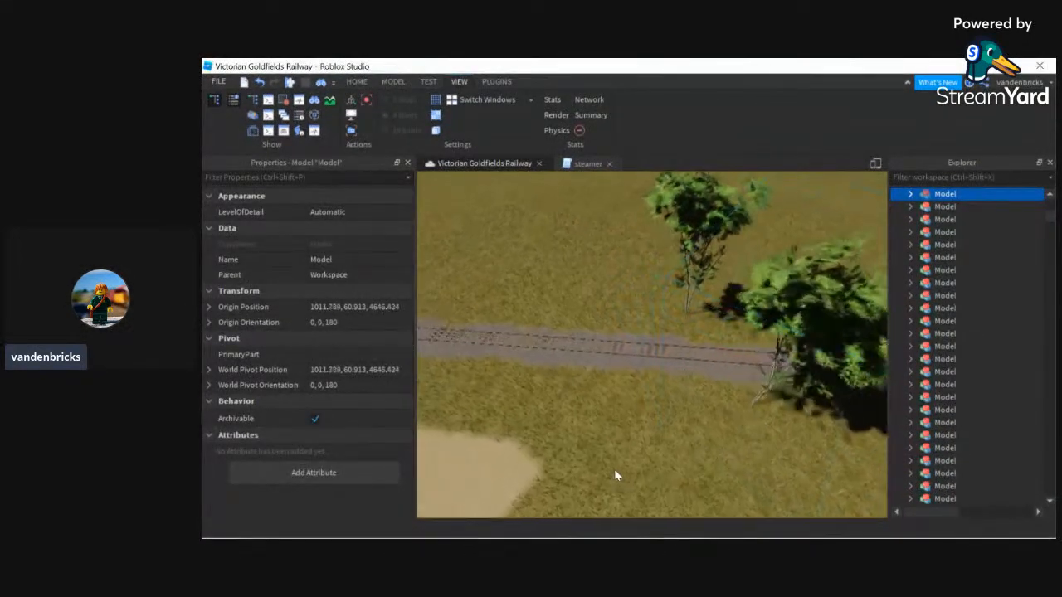
left_click(613, 471)
right_click_drag(613, 471, 624, 470)
double_click(672, 65)
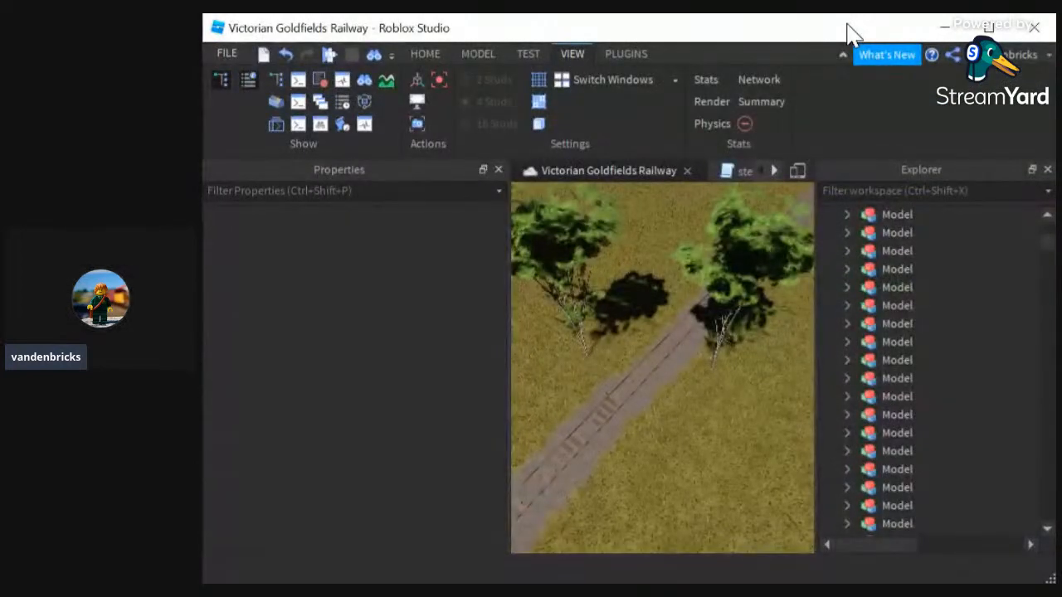
left_click_drag(847, 25, 633, 17)
right_click_drag(654, 222, 669, 269)
left_click(668, 270)
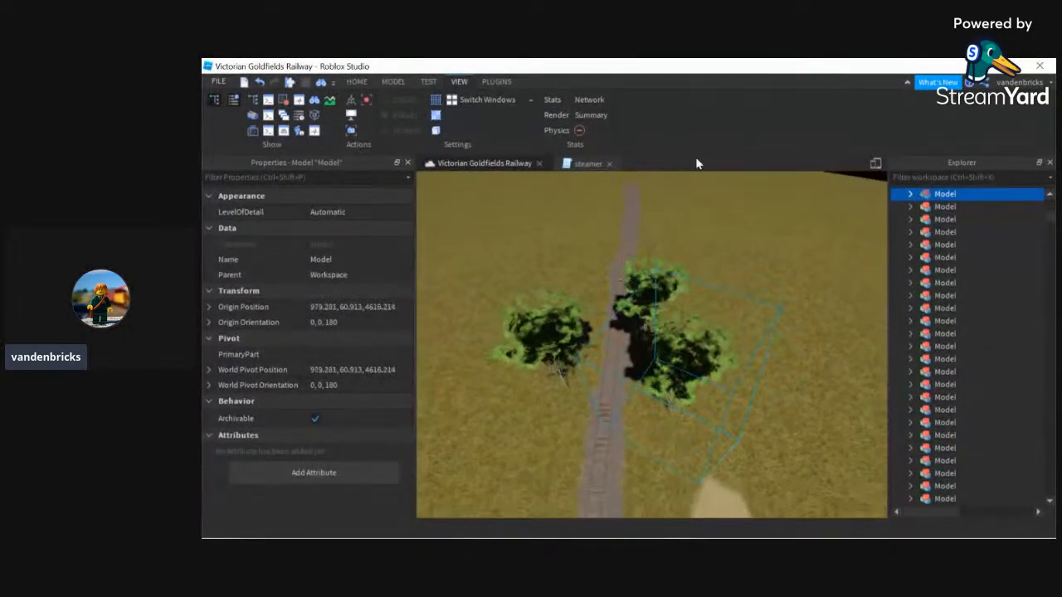
- Select a tree in the distant woodland, focus the view on it and clear the selection
double_click(829, 67)
double_click(848, 25)
key("s")
right_click_drag(590, 225, 591, 213)
key("w")
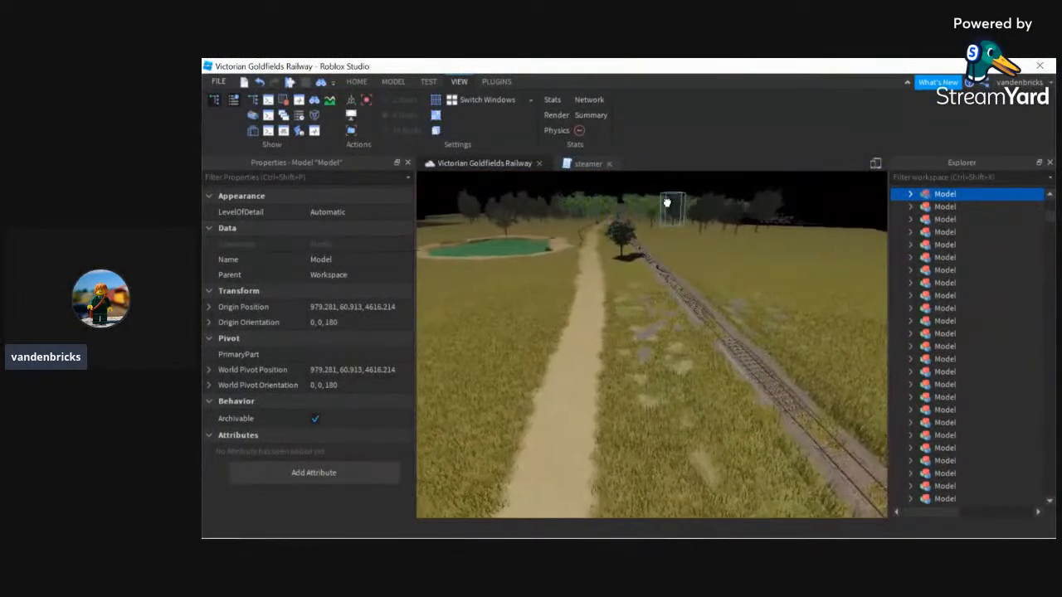
left_click(656, 197)
key("f")
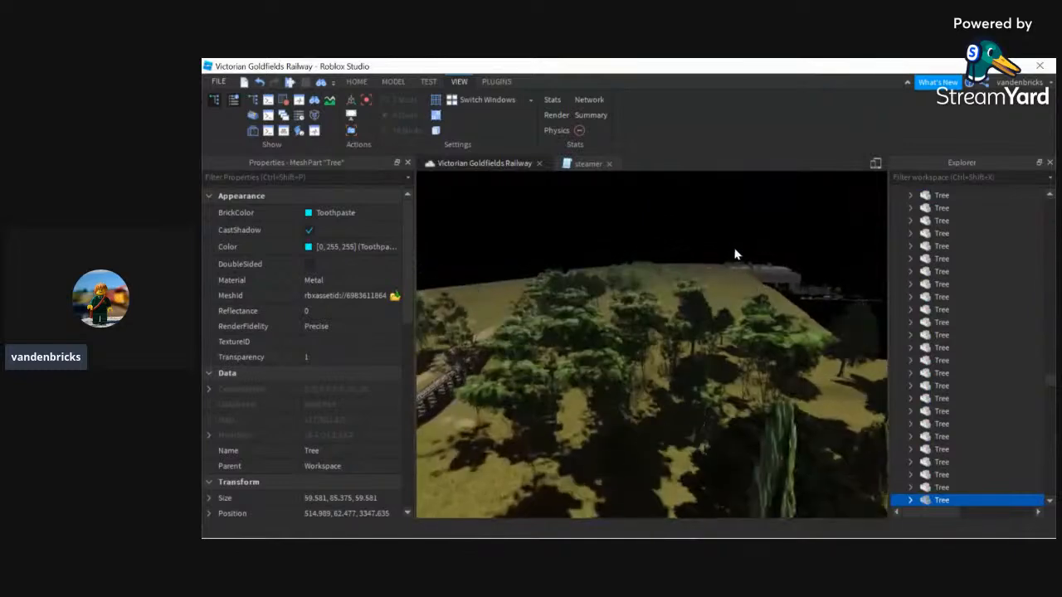
left_click(735, 264)
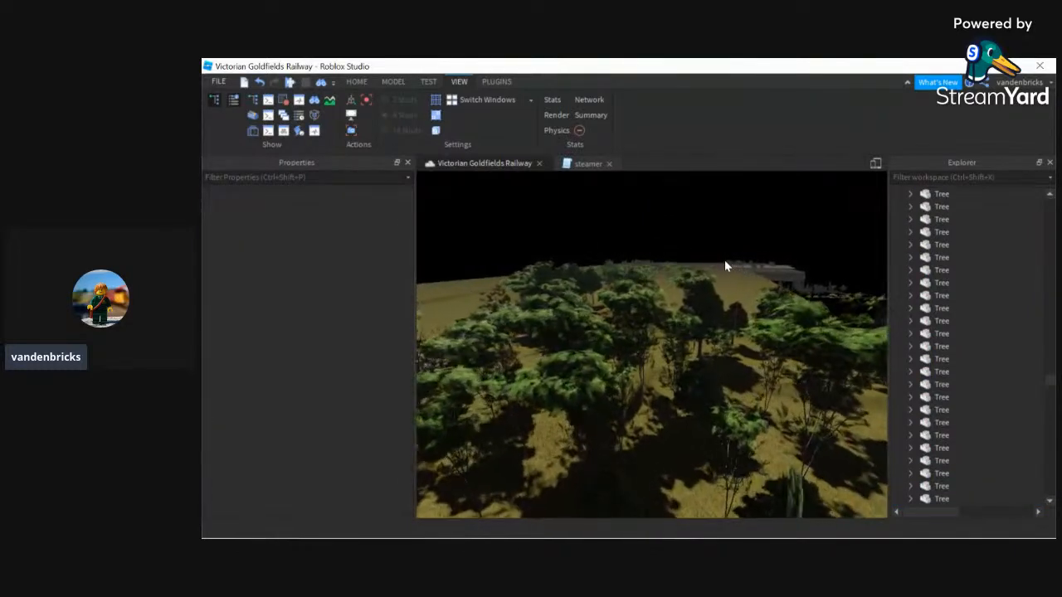
- Select the two shortest spare track pieces in the row of loose track on the grass and duplicate them
left_click_drag(733, 263, 734, 263)
key("f")
left_click(641, 316)
mouse_move(641, 316)
right_mouse_down()
mouse_move(673, 320)
mouse_move(638, 313)
right_mouse_up()
key("w")
key("s")
mouse_move(666, 247)
right_mouse_down()
mouse_move(681, 252)
mouse_move(670, 246)
mouse_move(663, 262)
right_mouse_up()
key("w")
key("w")
key("w")
key("w")
key("w")
left_click(713, 397)
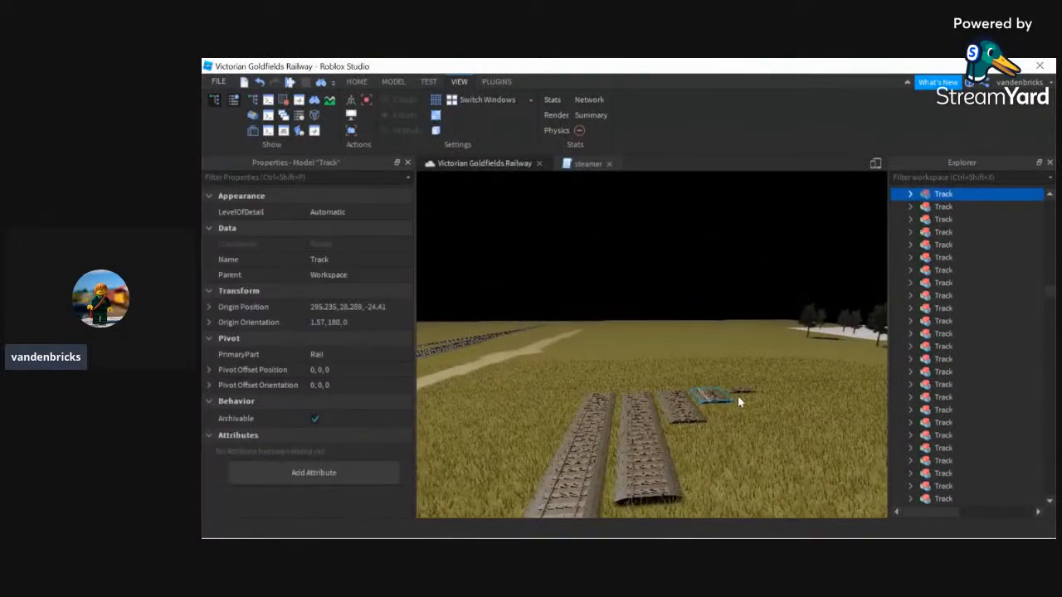
left_click(742, 390, "ctrl")
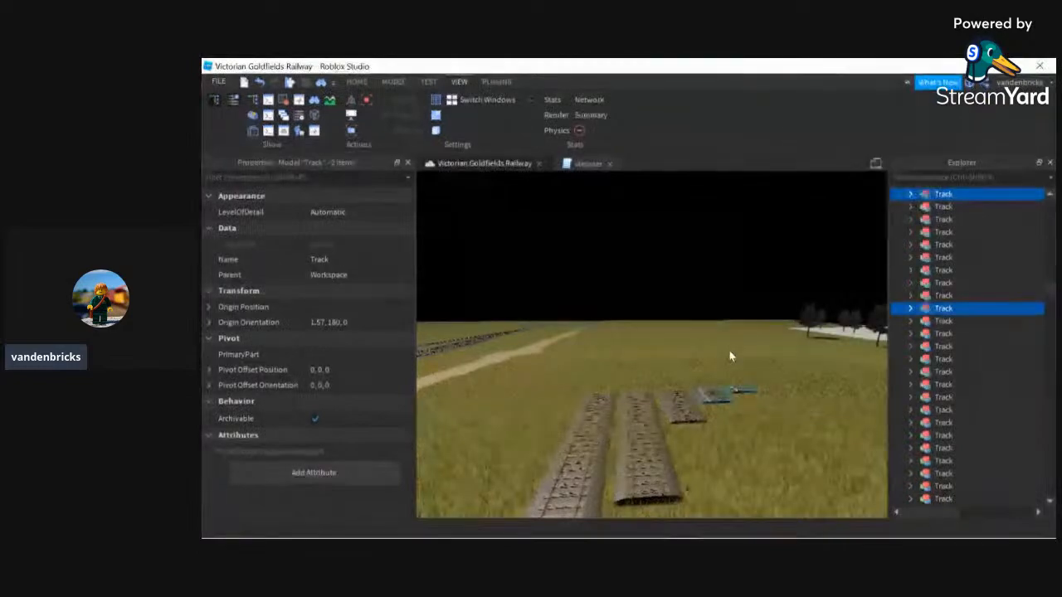
key("ctrl+d")
- Move the duplicated pair of track pieces across the map to the far end of the laid line
left_click_drag(715, 391, 618, 414)
right_click_drag(609, 418, 618, 415)
left_click_drag(618, 414, 619, 415)
right_click_drag(618, 414, 620, 416)
left_click_drag(620, 416, 620, 415)
scroll(620, 416, "up", 10)
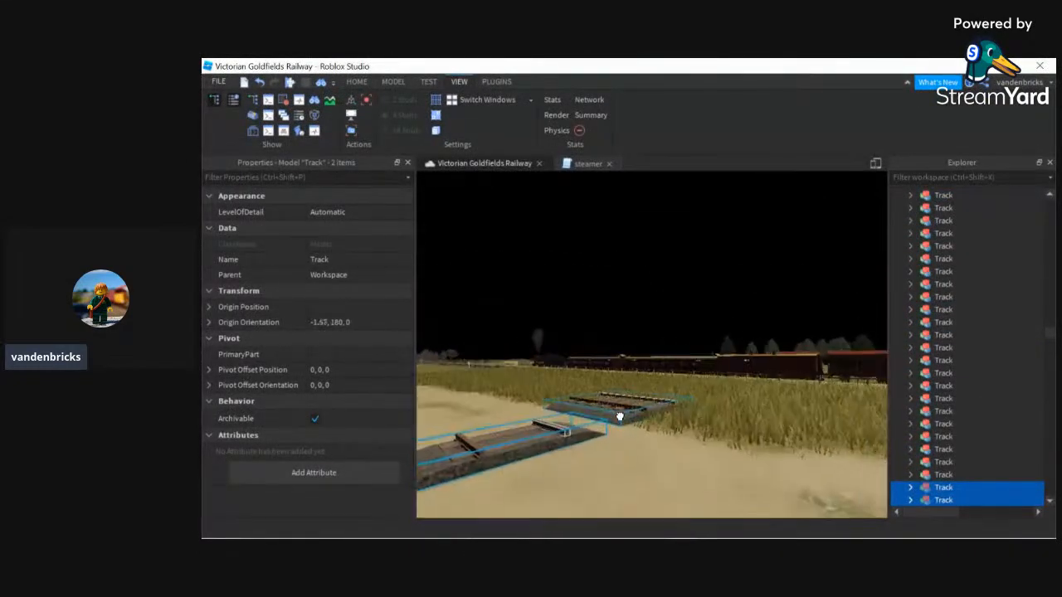
scroll(619, 415, "down", 8)
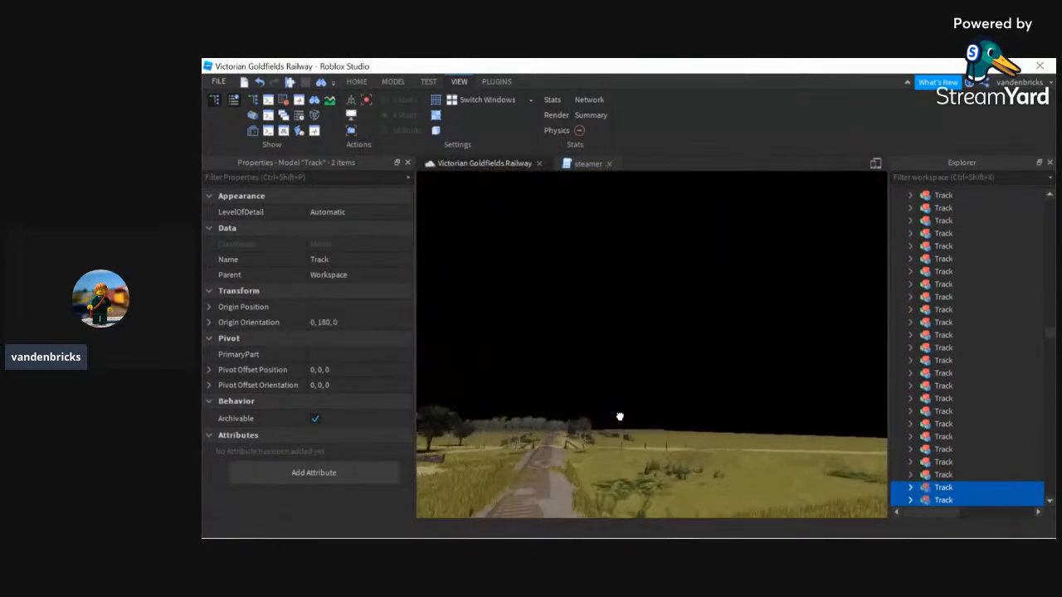
scroll(619, 415, "down", 3)
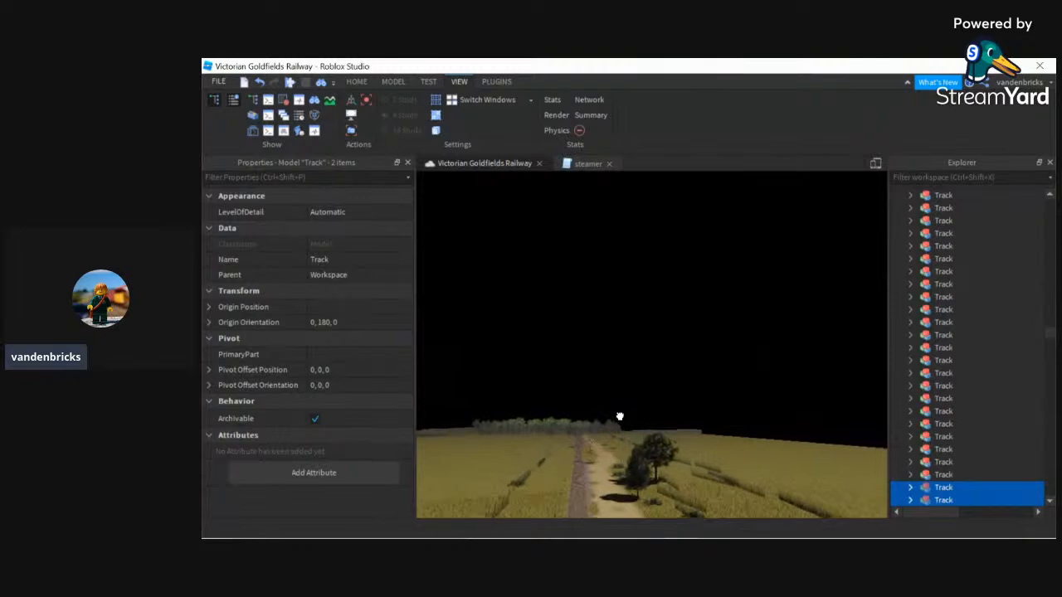
scroll(620, 416, "up", 10)
scroll(620, 415, "up", 5)
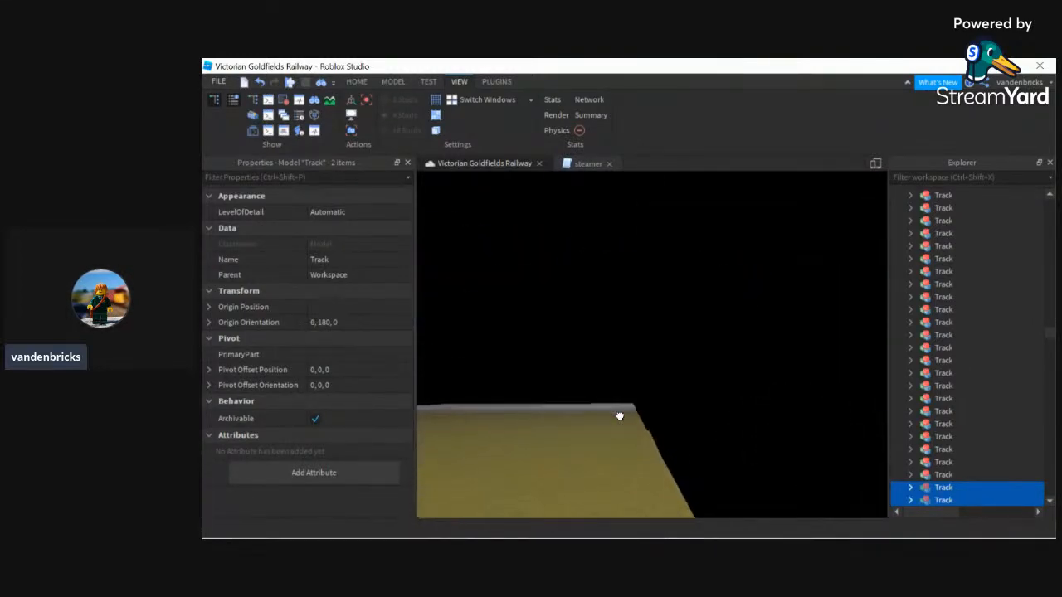
scroll(620, 415, "down", 5)
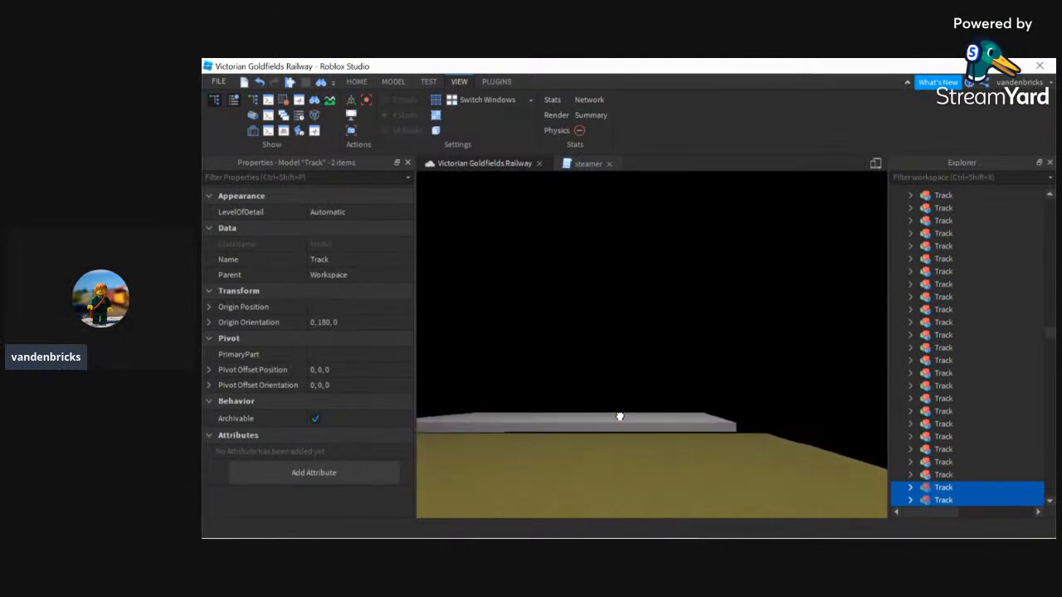
scroll(619, 416, "down", 10)
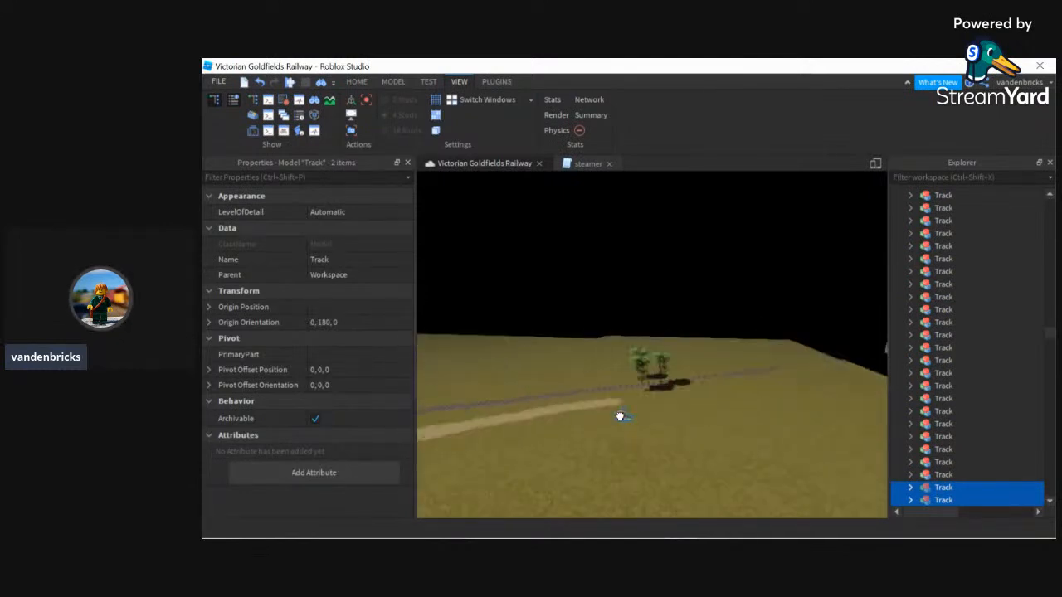
scroll(630, 415, "up", 10)
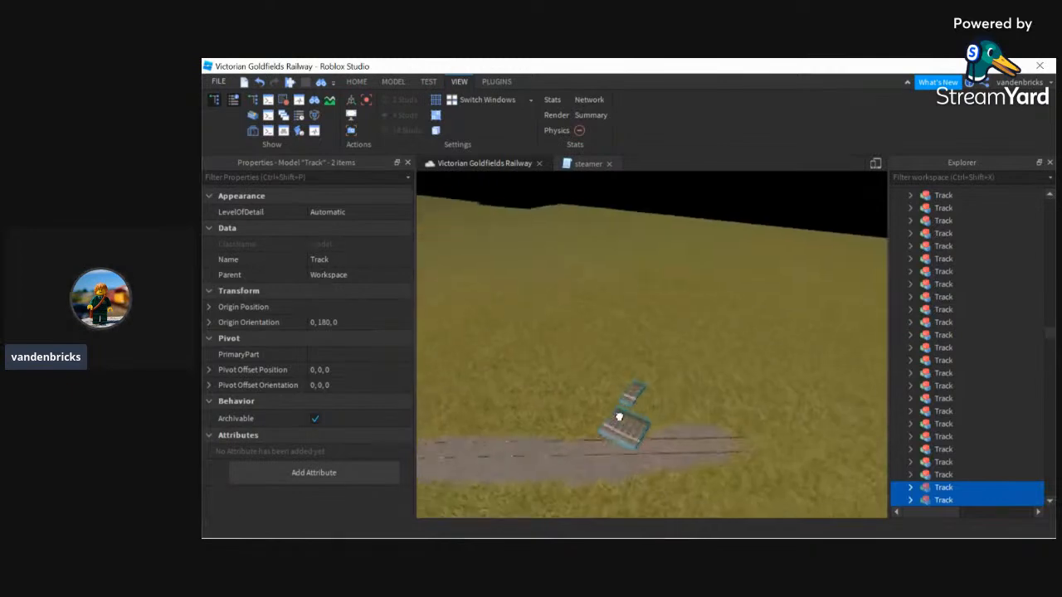
scroll(619, 416, "up", 8)
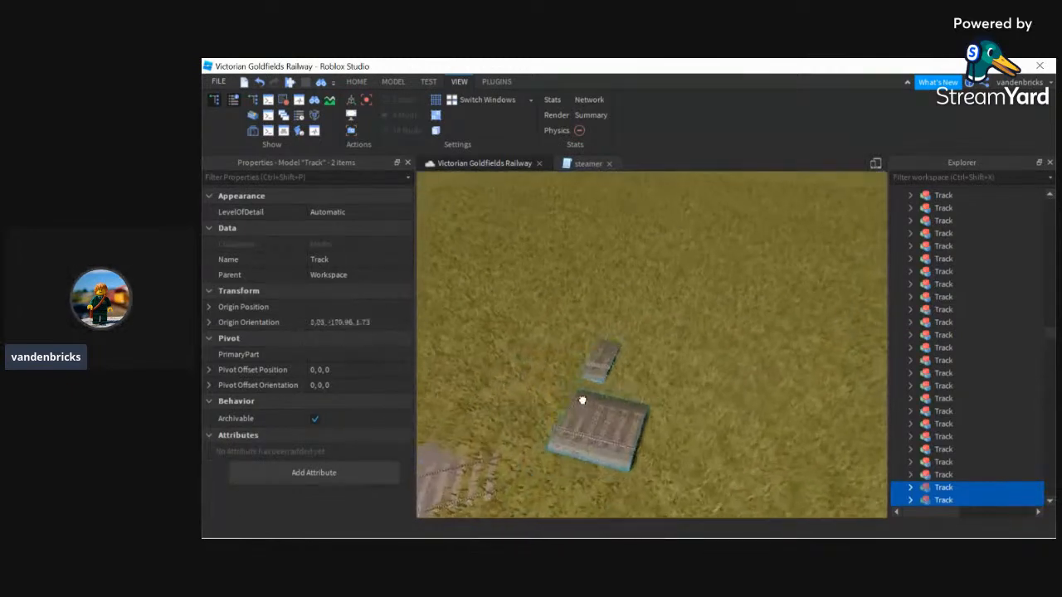
right_click_drag(644, 370, 645, 369)
left_click_drag(595, 403, 603, 310)
left_click(722, 384)
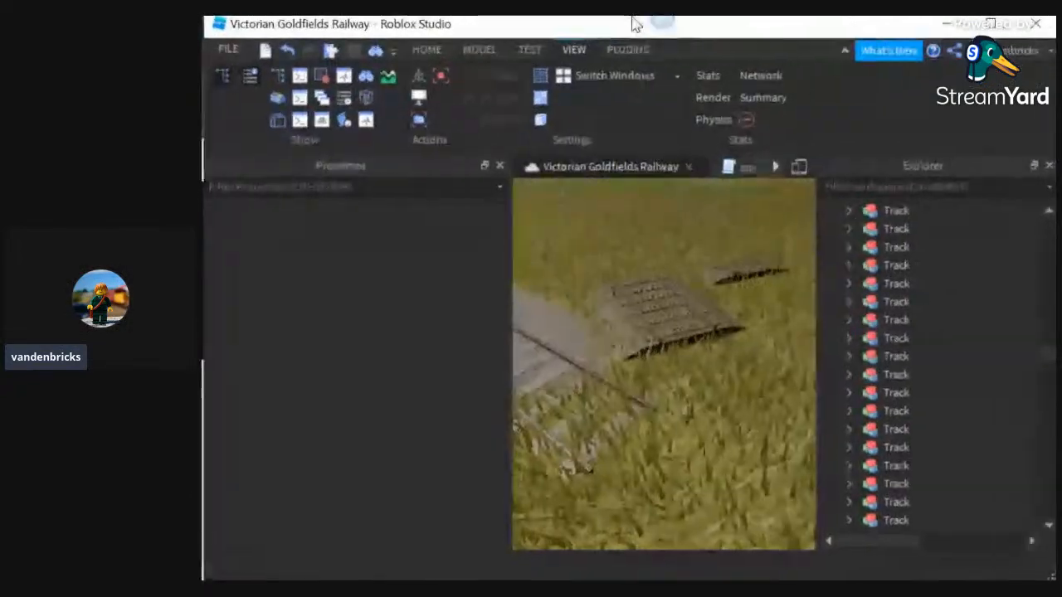
- Place one of the copied track pieces at the end of the laid line, roughly aligned with its rails
left_click(676, 293)
scroll(651, 323, "up", 5)
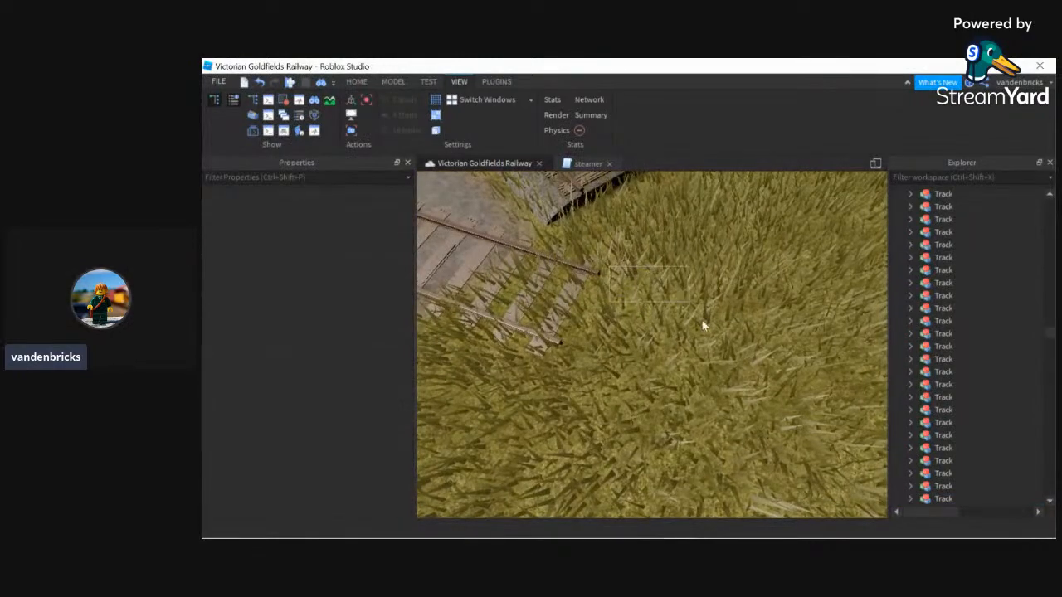
right_click_drag(701, 341, 646, 354)
left_click(637, 290)
scroll(637, 292, "up", 4)
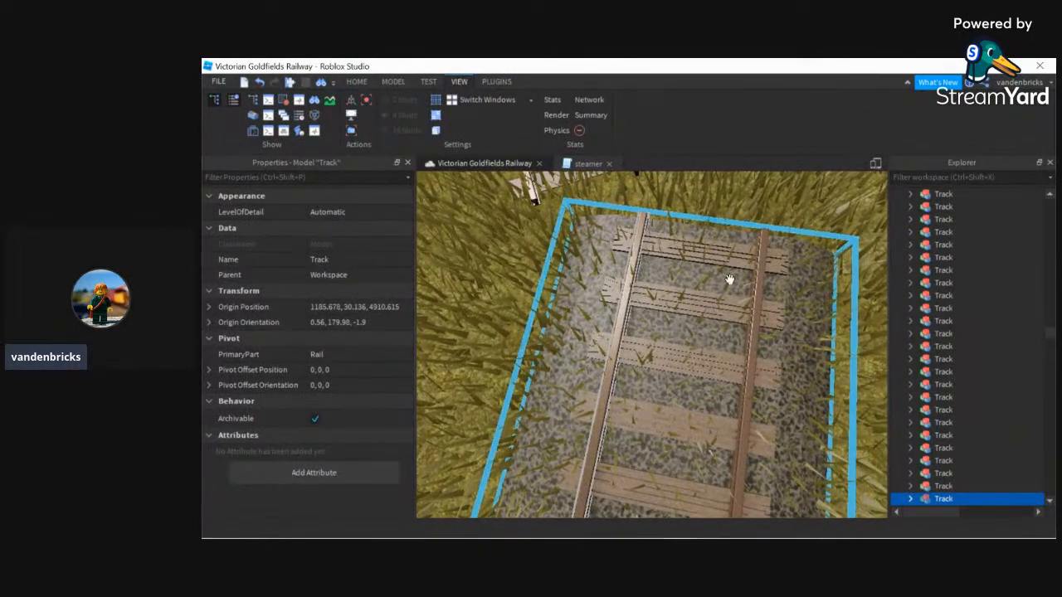
right_click_drag(653, 241, 674, 282)
left_click_drag(676, 302, 657, 273)
right_click_drag(657, 274, 680, 277)
scroll(670, 262, "up", 2)
left_click_drag(663, 252, 638, 310)
- Set the move snap increment to 0.125 studs and nudge the copied piece against the end of the line
left_click(393, 81)
left_click(498, 122)
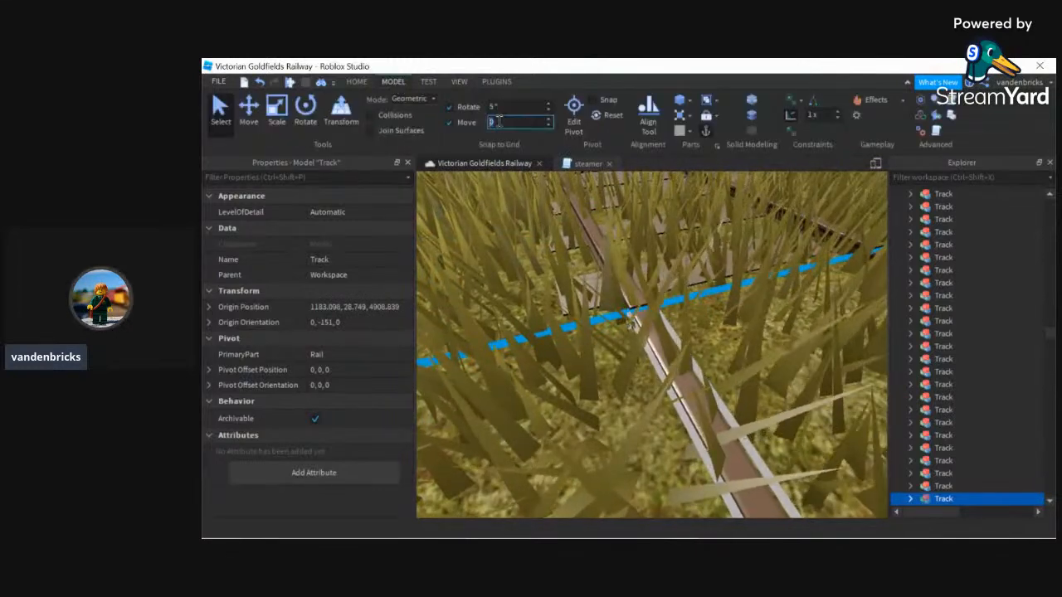
type("0.125")
key("Return")
mouse_move(631, 311)
left_mouse_down()
mouse_move(645, 315)
mouse_move(643, 303)
left_mouse_up()
- Reselect the end track piece and open the Archimedes Two plugin, using the z² axis, inverted, with an angle of 1
left_click(571, 300)
scroll(563, 388, "down", 6)
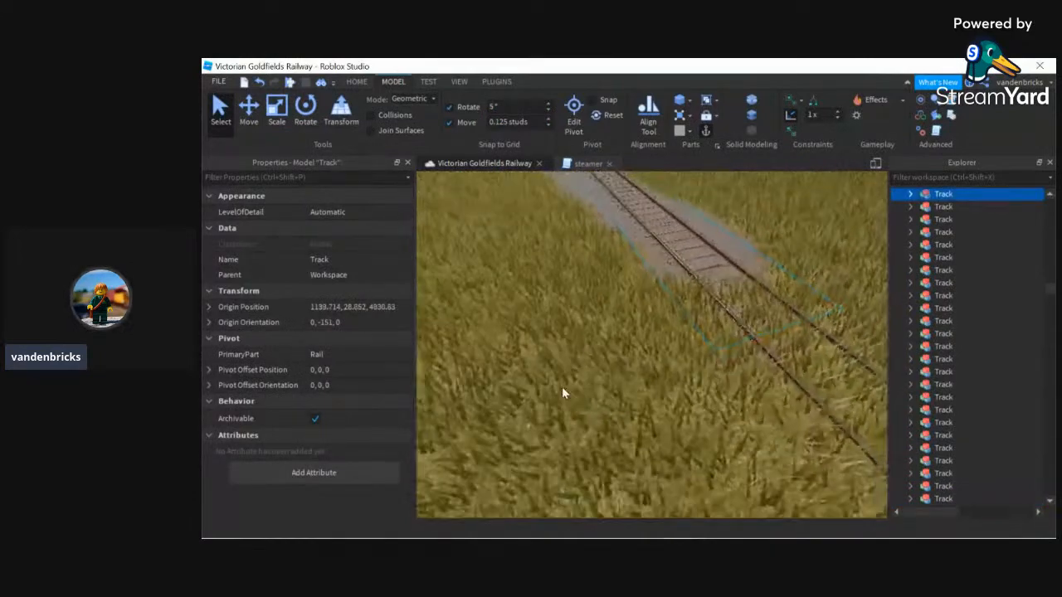
right_click_drag(562, 388, 569, 389)
left_click(571, 389)
left_click(624, 427)
right_click_drag(624, 427, 628, 428)
left_click_drag(628, 65, 502, 64)
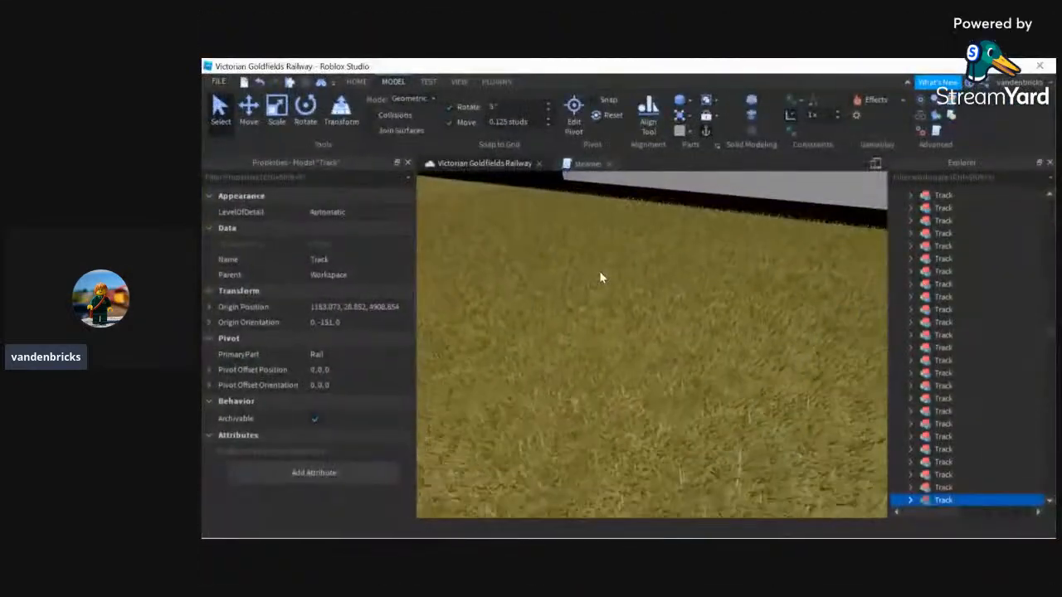
right_click_drag(599, 271, 598, 270)
left_click_drag(624, 66, 501, 59)
left_click(496, 81)
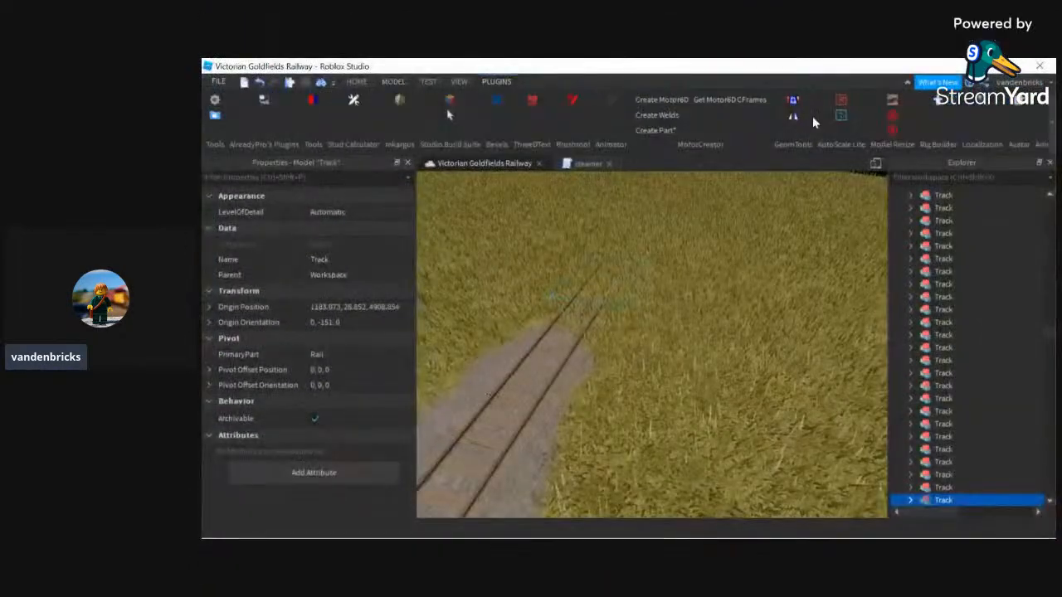
left_click(1050, 124)
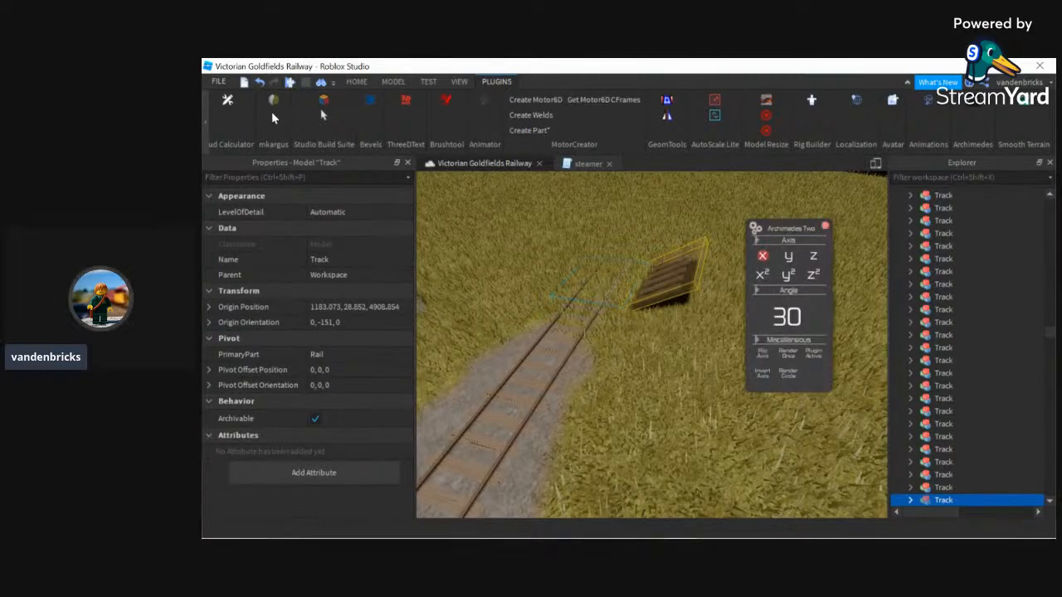
left_click(357, 82)
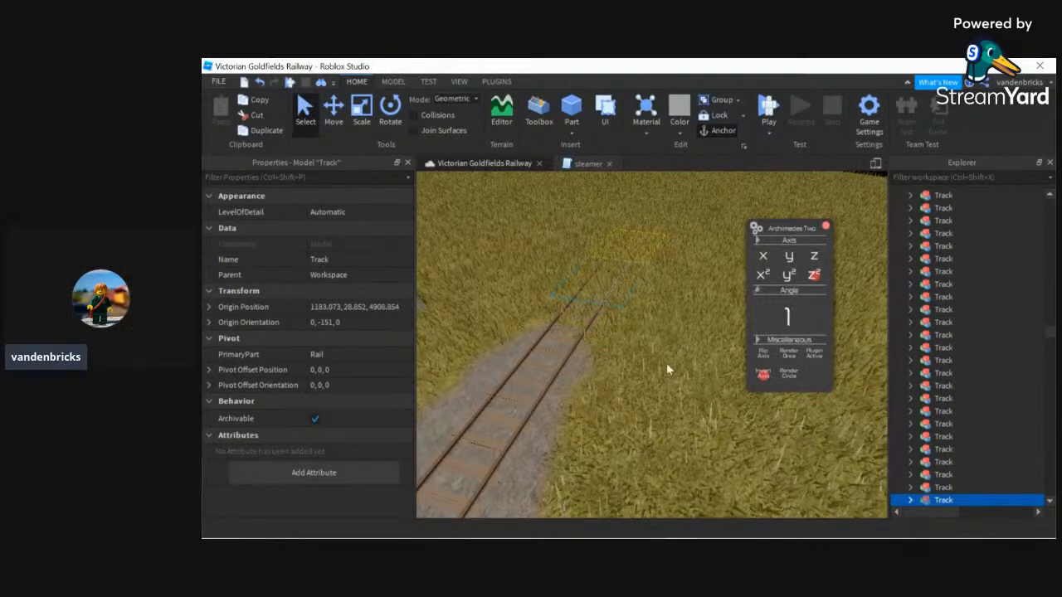
- Examine the previewed next track segment and its direction beyond the end of the line
right_click_drag(674, 350, 669, 370)
key("w")
key("w")
right_click_drag(668, 365, 668, 365)
key("s")
right_click_drag(536, 272, 537, 272)
key("w")
key("w")
key("a")
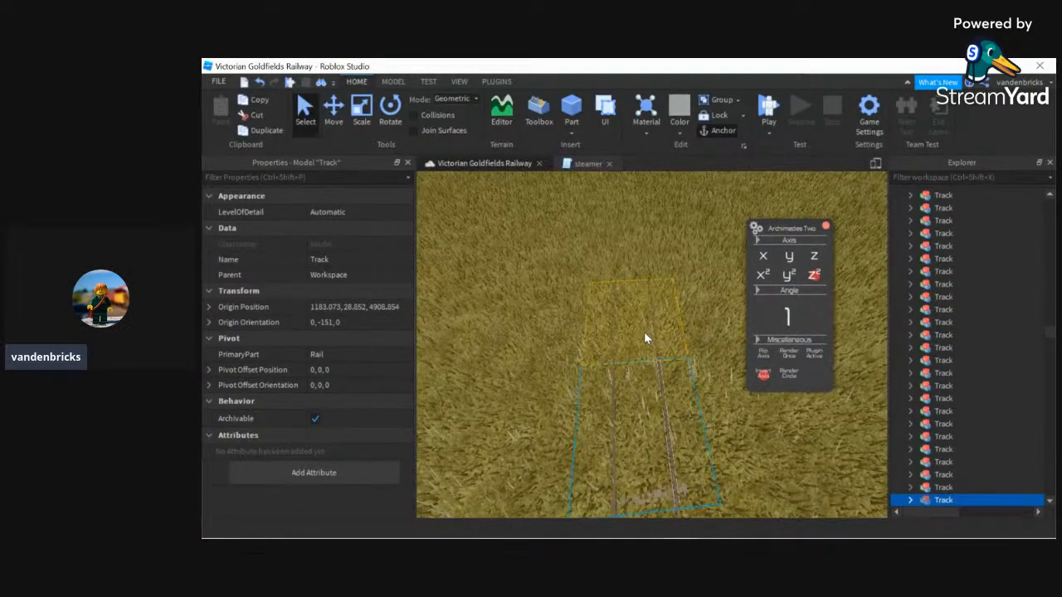
right_click_drag(654, 333, 655, 334)
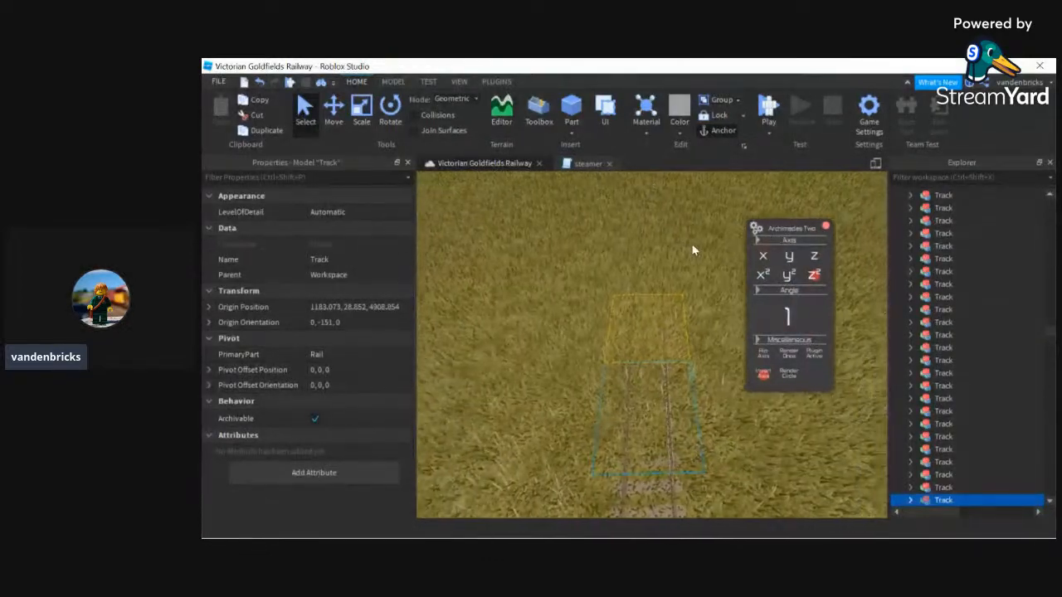
left_click_drag(633, 63, 632, 24)
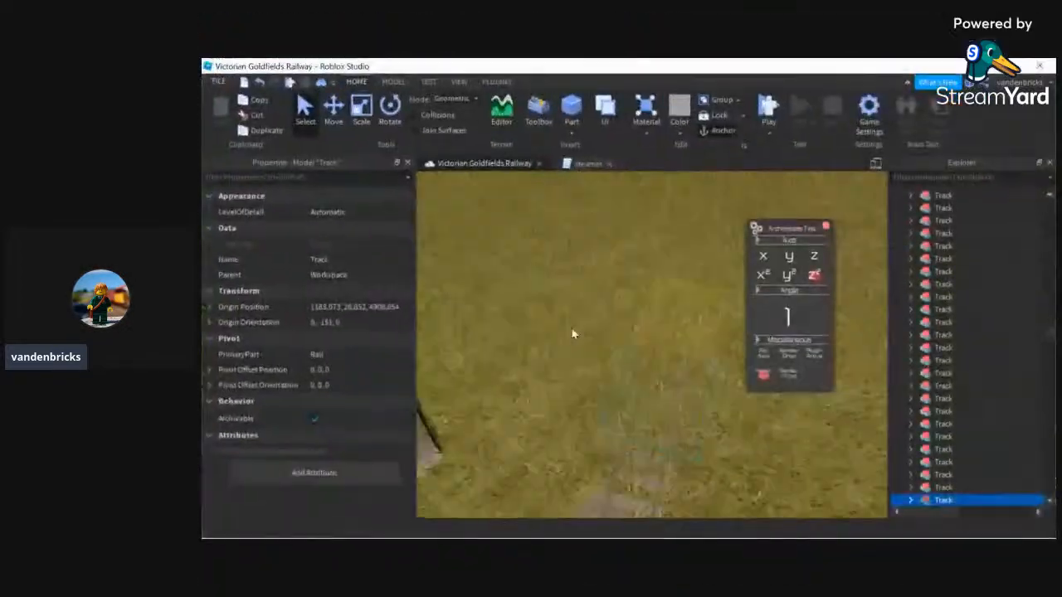
right_click_drag(569, 331, 569, 332)
scroll(569, 332, "down", 5)
left_click_drag(602, 65, 602, 28)
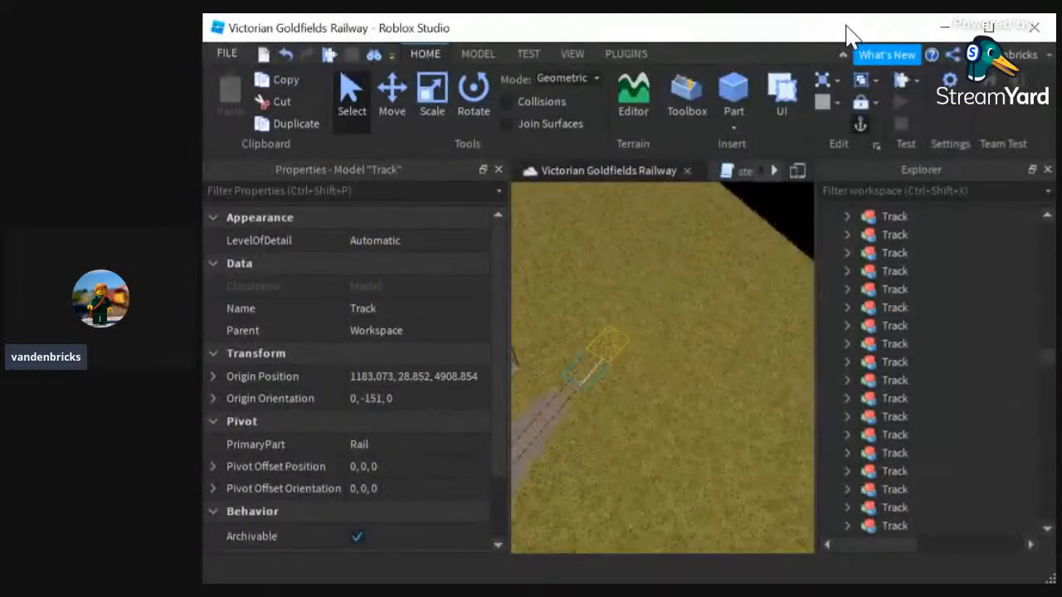
left_click_drag(847, 26, 517, 64)
right_click_drag(554, 227, 554, 227)
left_click_drag(601, 64, 613, 41)
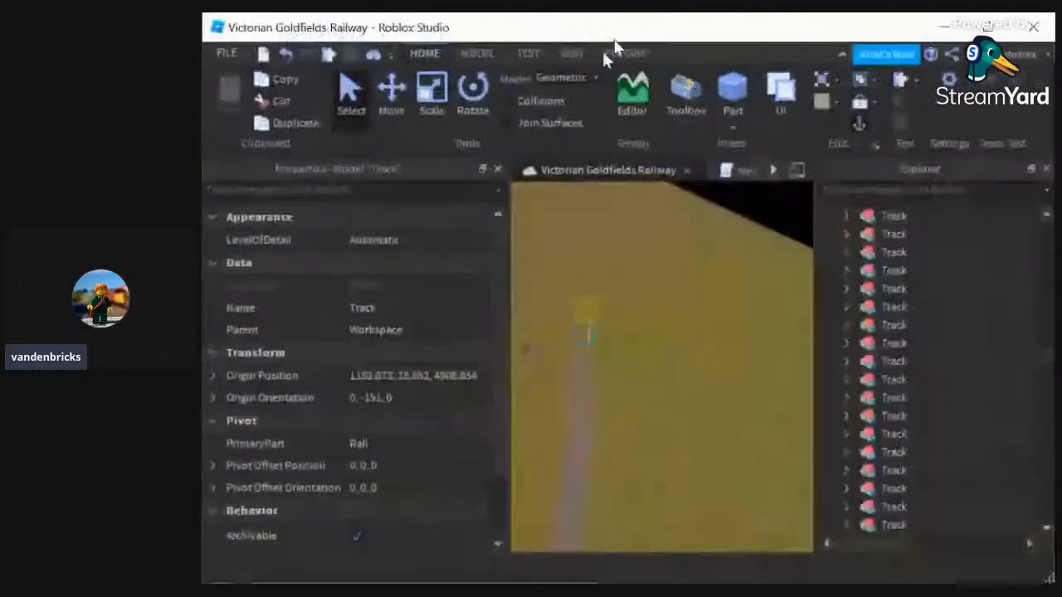
double_click(847, 24)
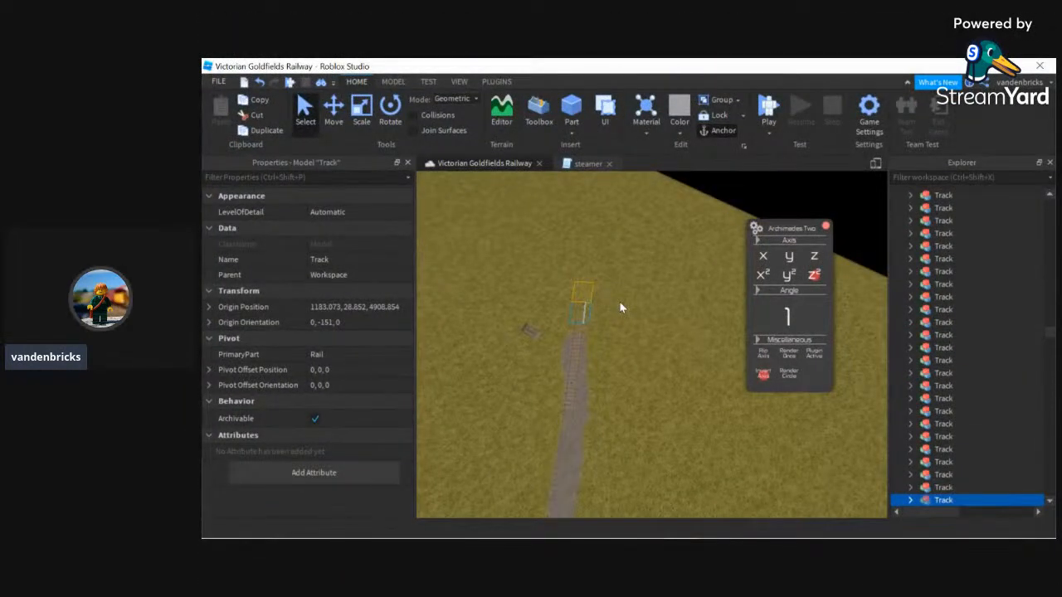
key("w")
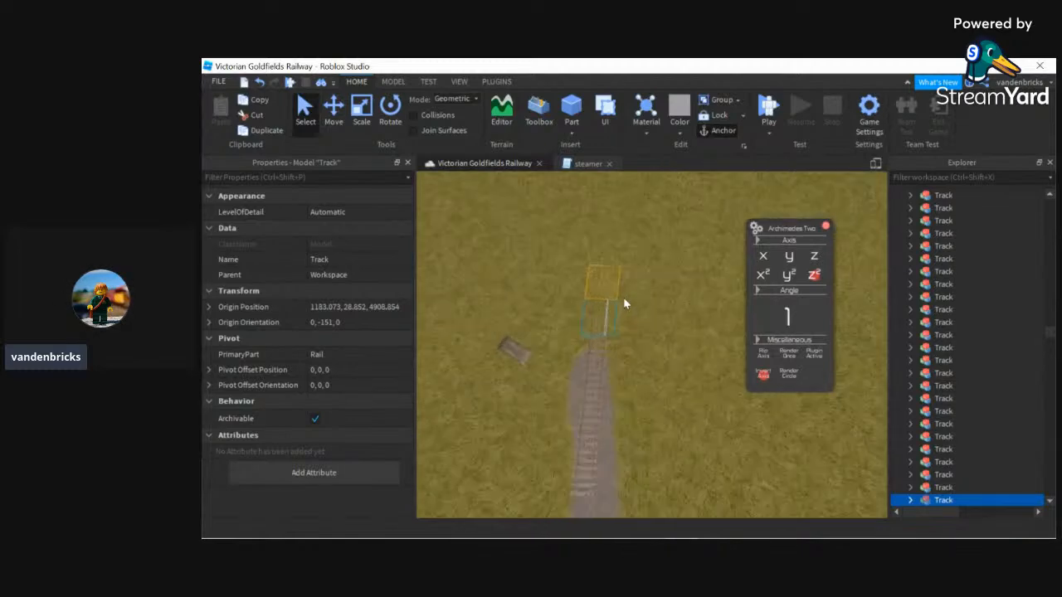
double_click(661, 64)
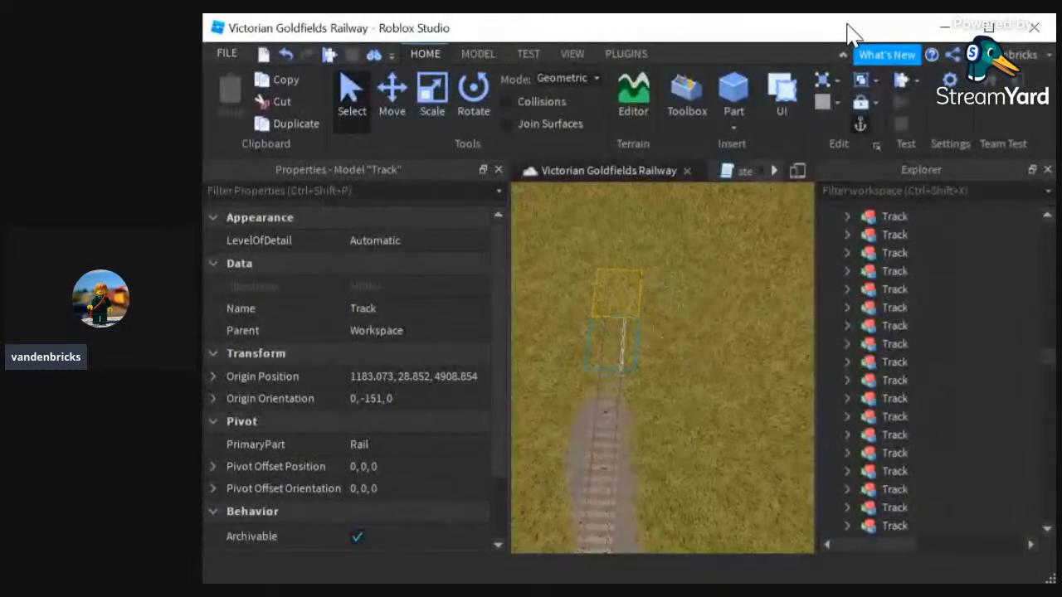
double_click(851, 33)
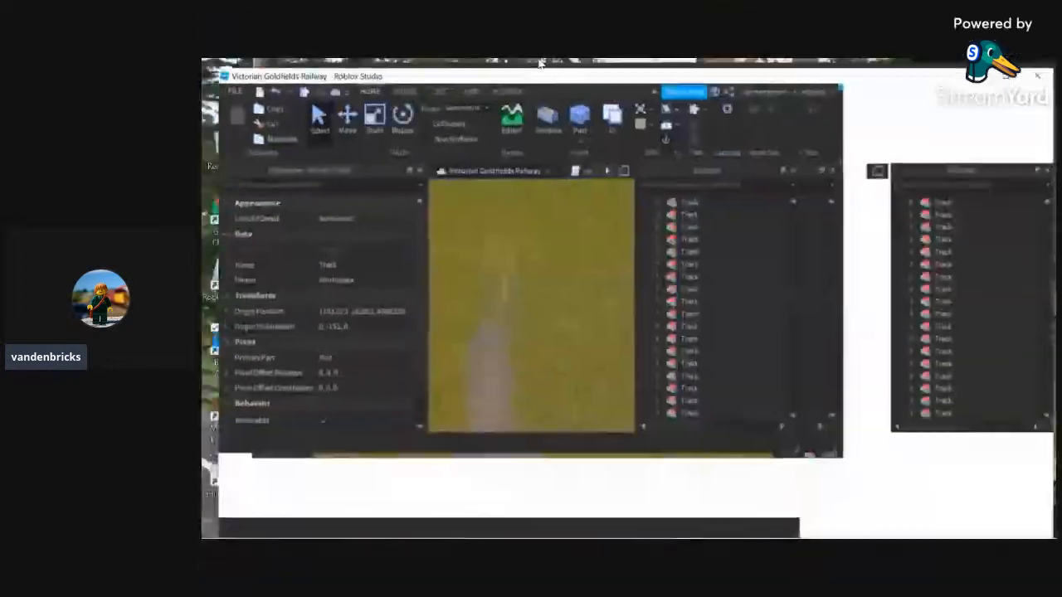
double_click(646, 65)
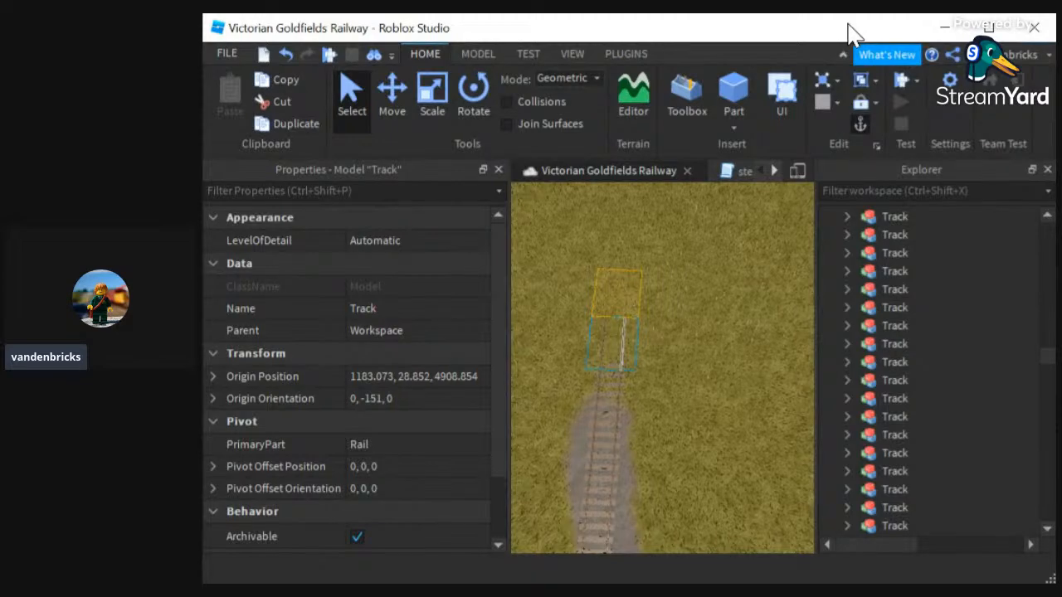
double_click(852, 33)
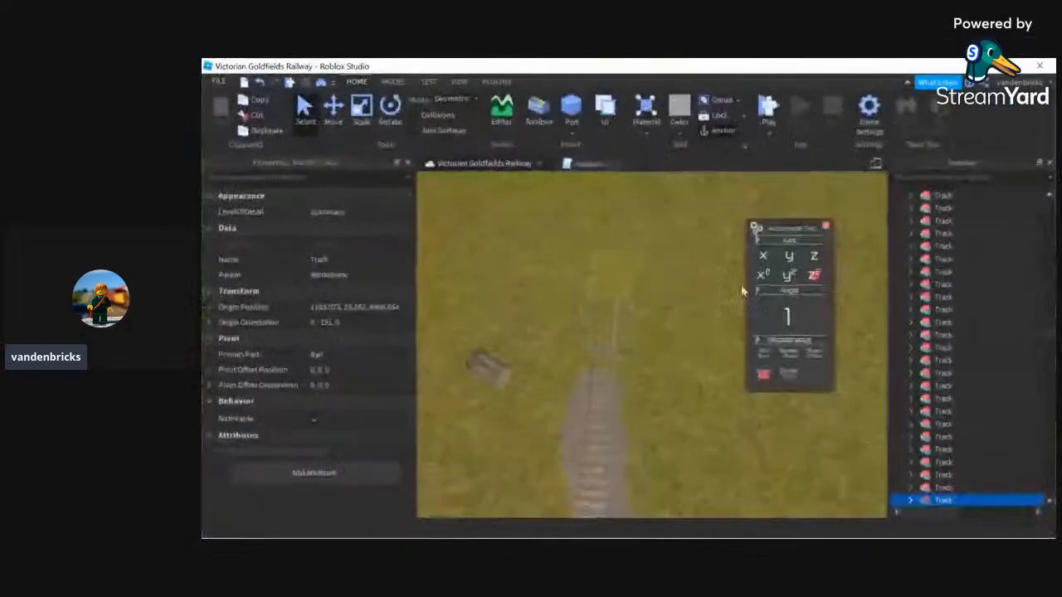
- Render successive track segments from the end piece with Archimedes Two to extend the line in a gentle curve
left_click(791, 360)
right_click_drag(618, 365, 616, 318)
scroll(654, 321, "down", 4)
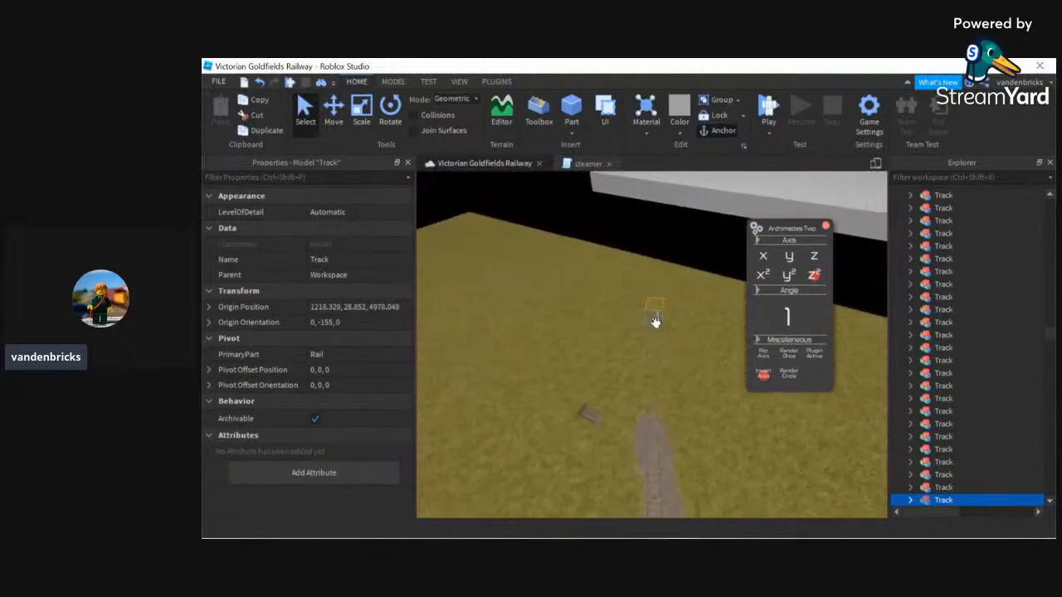
left_click(789, 356)
key("w")
left_click(789, 356)
- Examine the track pieces along the curve and the straight piece beside the line at the terrain edge
right_click_drag(629, 358, 585, 362)
key("s")
key("s")
left_click(583, 381)
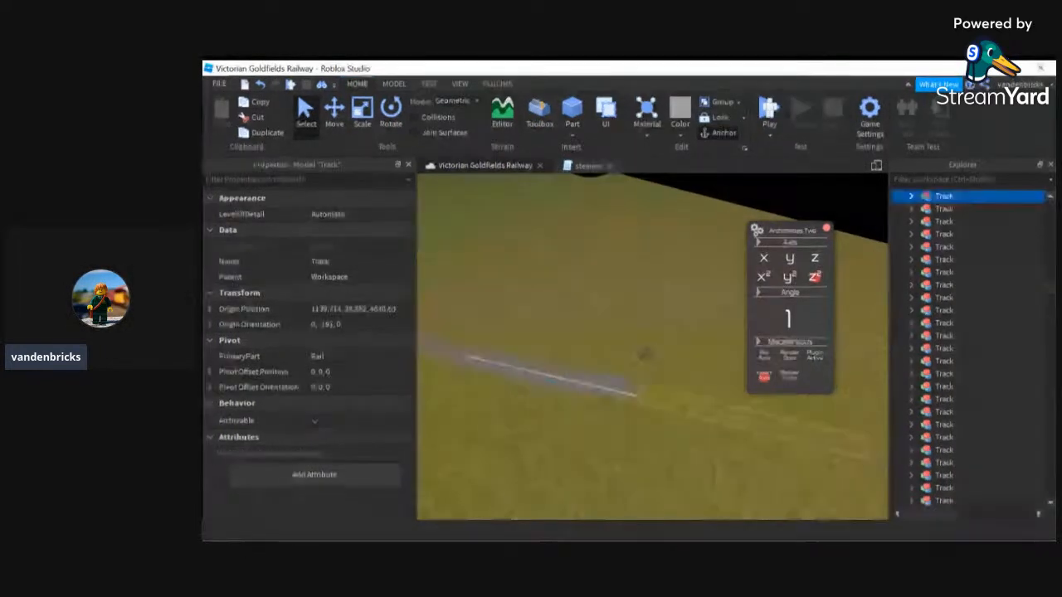
left_click(560, 388)
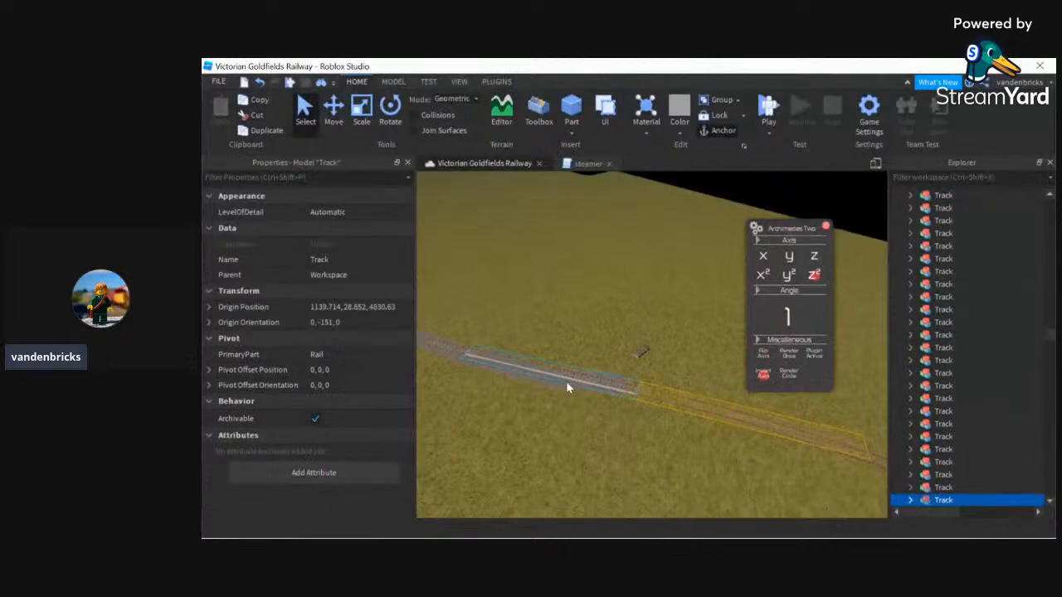
key("d")
left_click_drag(570, 379, 604, 394)
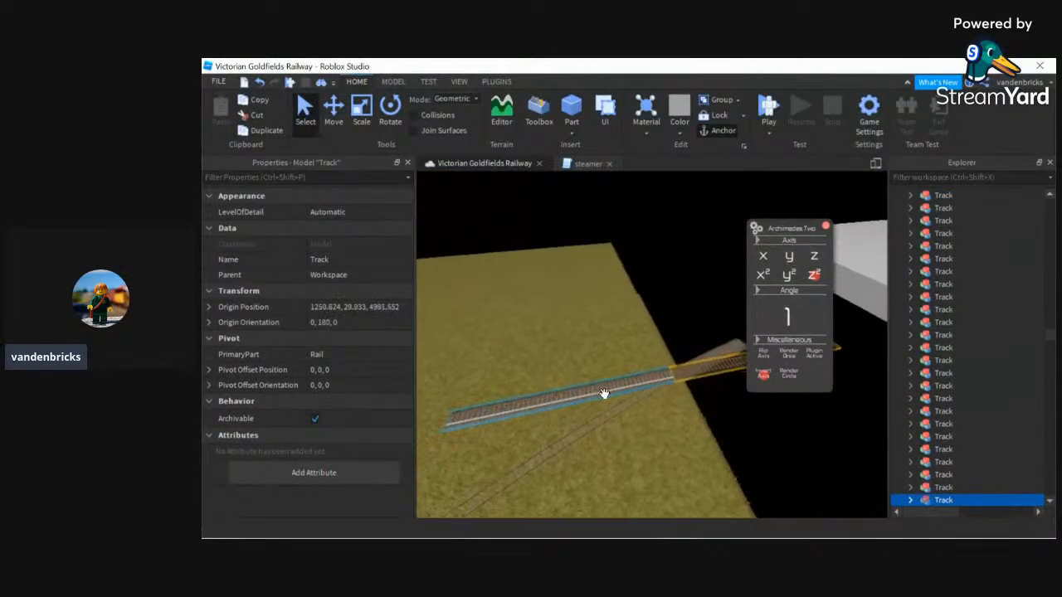
right_click_drag(583, 381, 583, 382)
key("w")
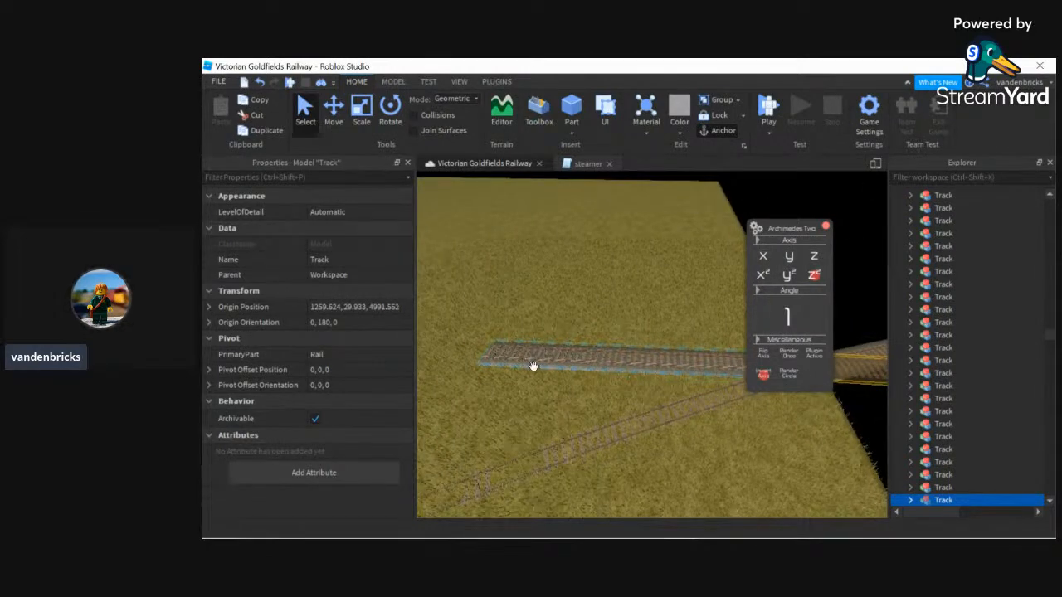
left_click(487, 82)
left_click(324, 102)
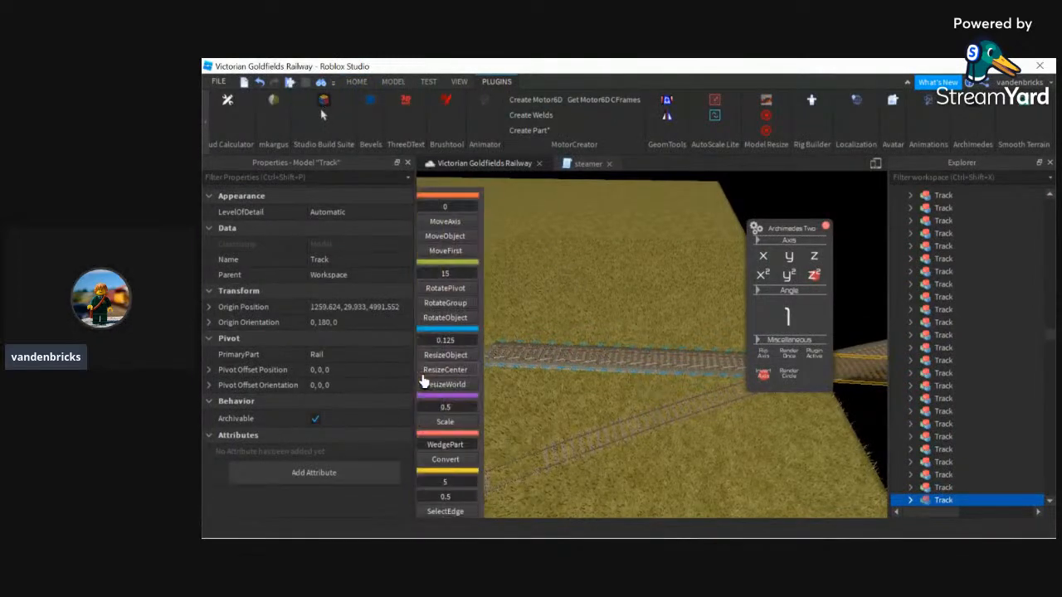
left_click(323, 101)
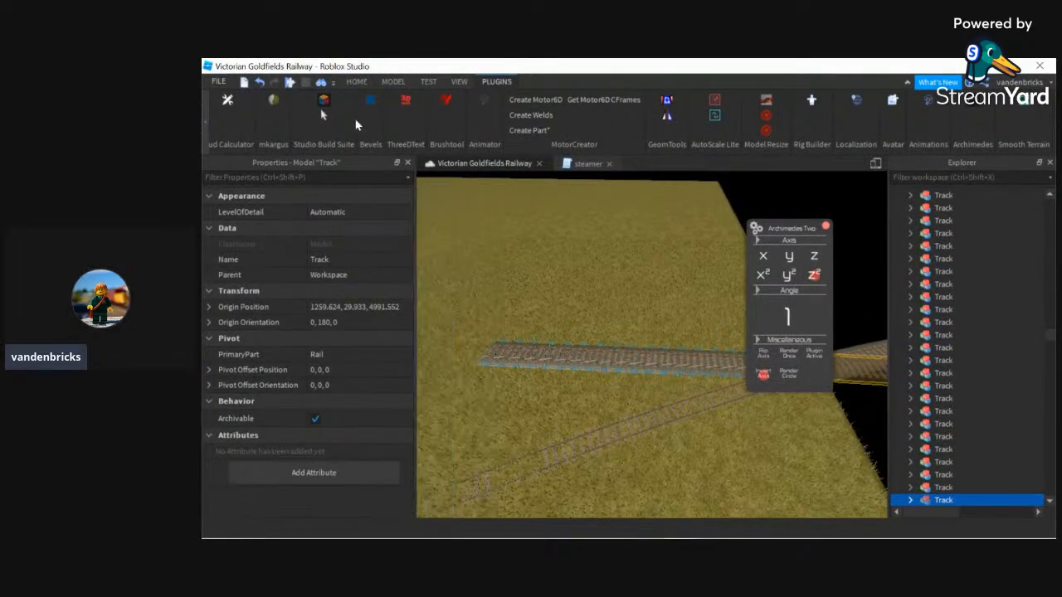
- Try converting a newly inserted part on the grass near the track with Part to Terrain
left_click(270, 101)
right_click_drag(636, 355, 539, 266)
left_click(356, 81)
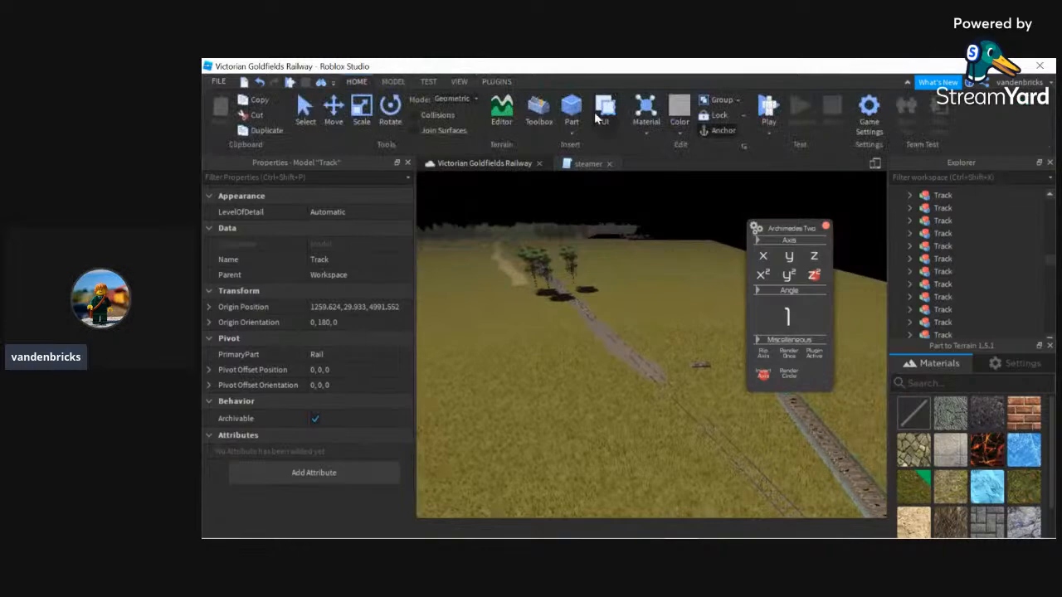
left_click(572, 108)
right_click_drag(590, 329, 620, 350)
left_click(621, 367)
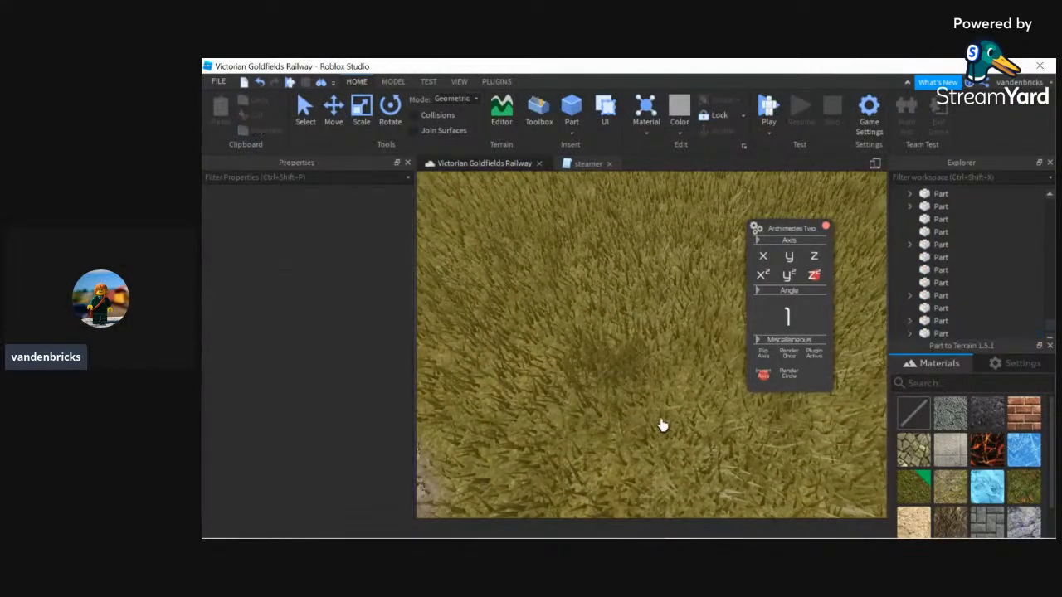
scroll(661, 423, "up", 3)
key("ctrl+z")
scroll(628, 415, "down", 5)
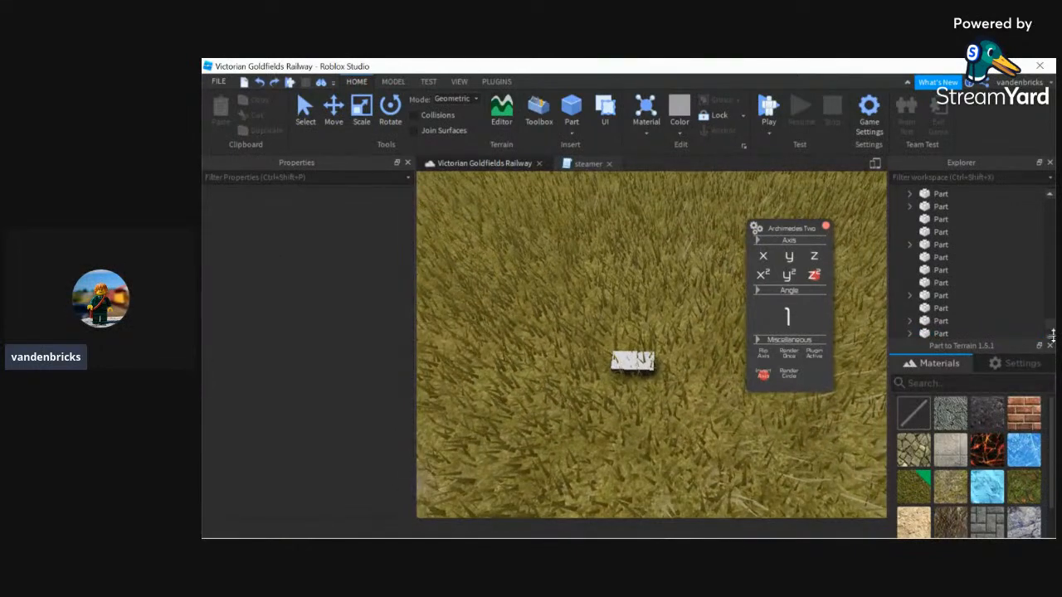
left_click(1050, 347)
key("Delete")
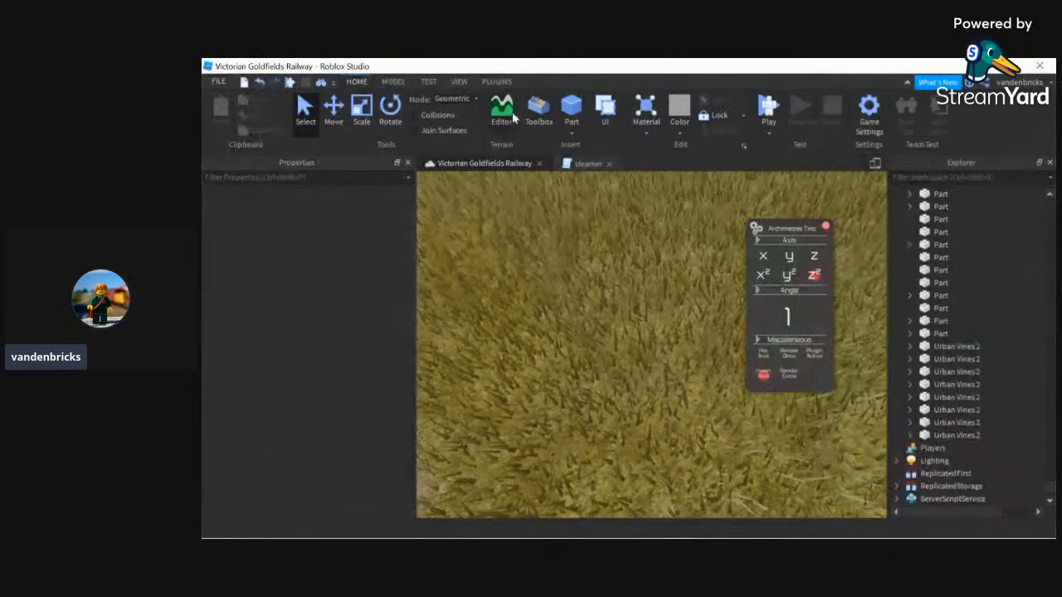
left_click(498, 81)
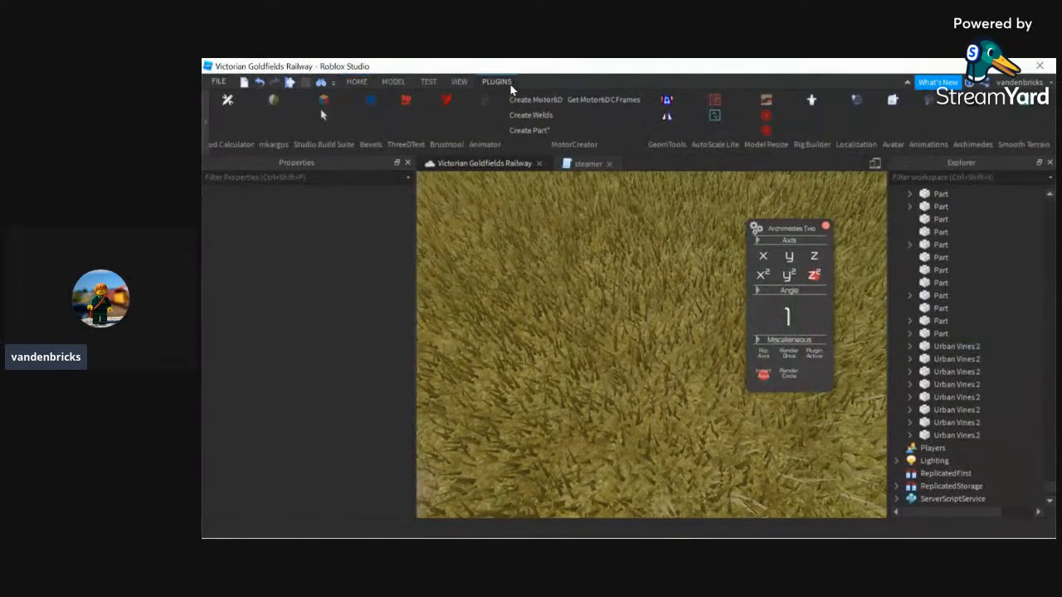
left_click(447, 101)
left_click(325, 481)
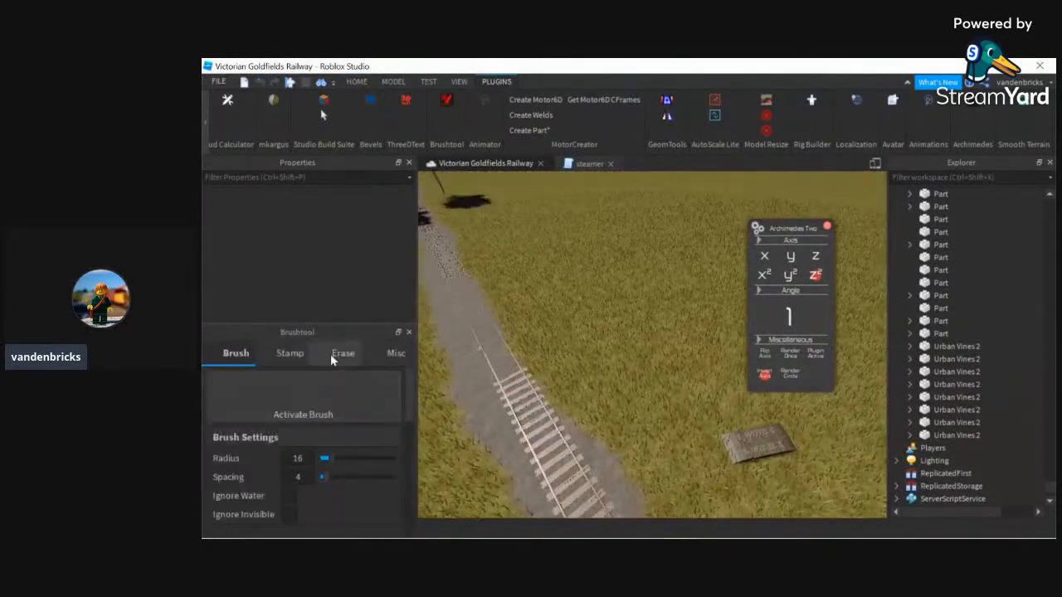
left_click(292, 349)
scroll(340, 433, "down", 3)
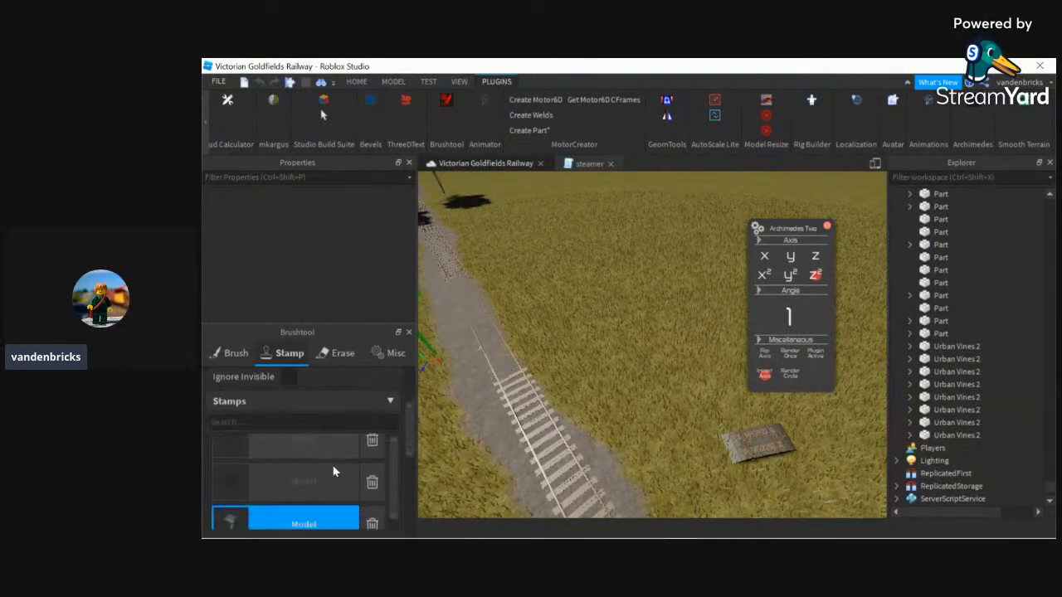
left_click(303, 491)
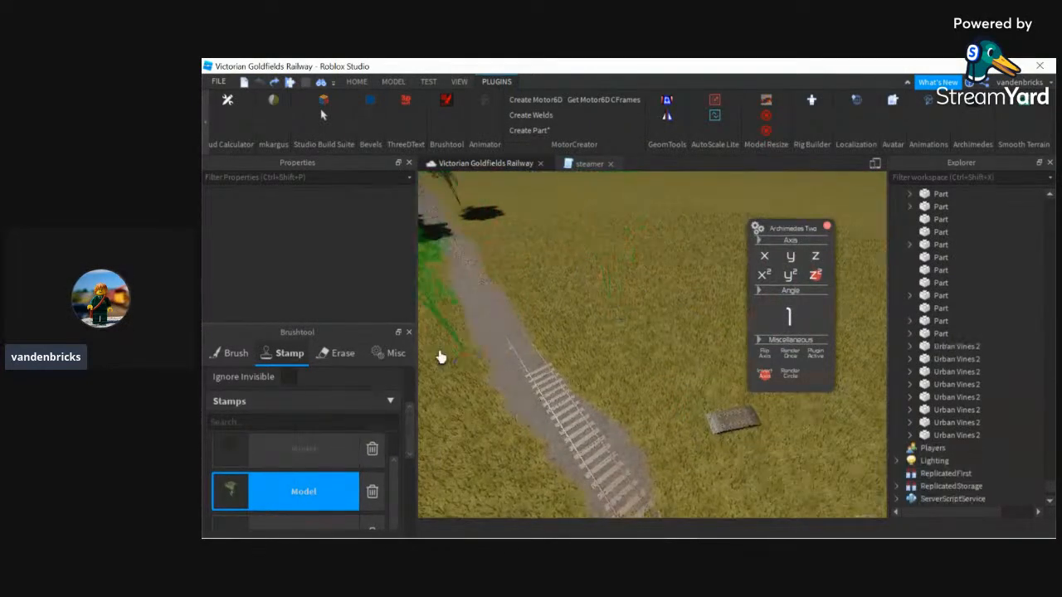
left_click(408, 332)
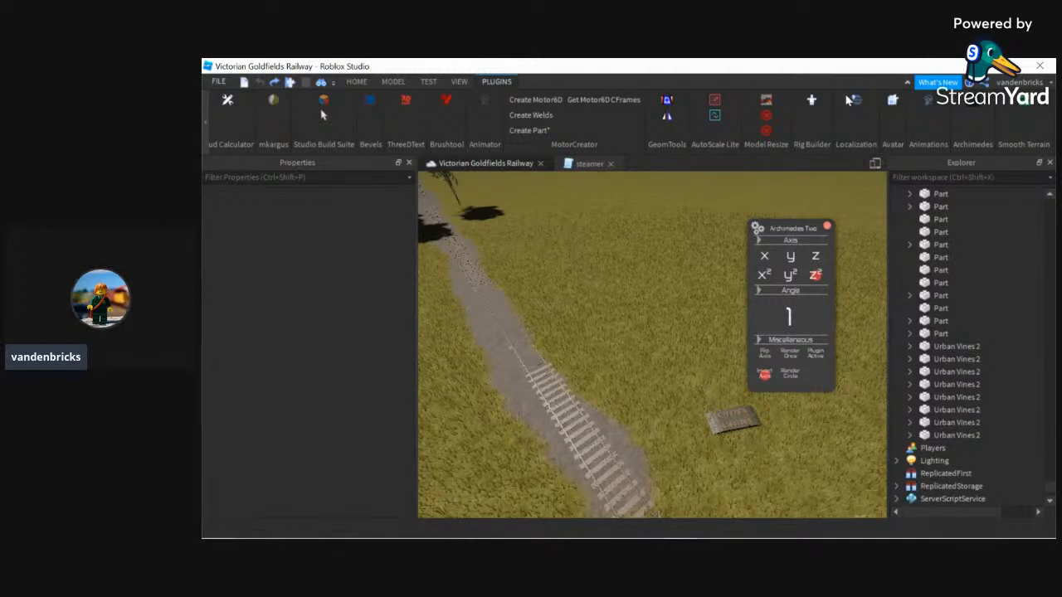
- Close Archimedes Two and remove the raised straight track piece at the edge of the grass terrain
right_click_drag(791, 242, 644, 273)
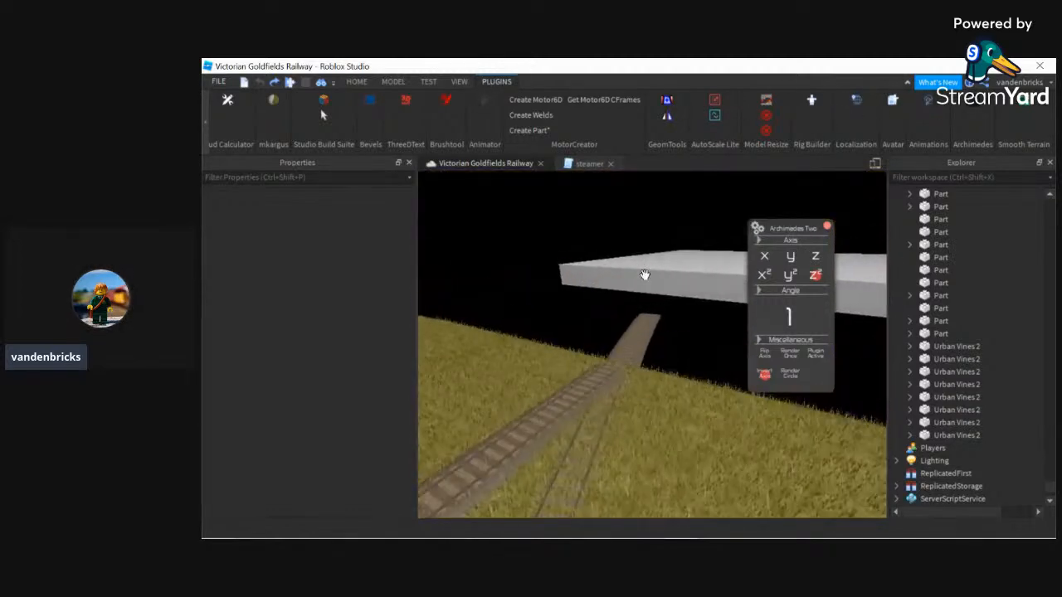
left_click(587, 401)
left_click(827, 226)
left_click_drag(614, 356, 653, 340)
left_click(488, 356)
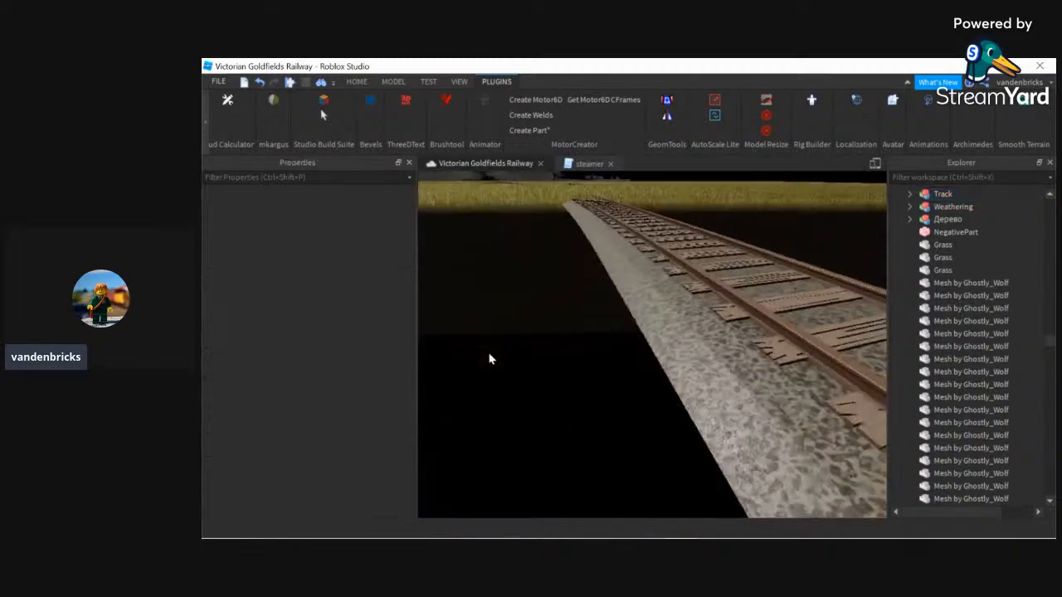
- Select the last track piece beyond the terrain edge and reopen Archimedes Two with the inverted z² axis and an angle of 0
right_click_drag(489, 358, 488, 358)
key("s")
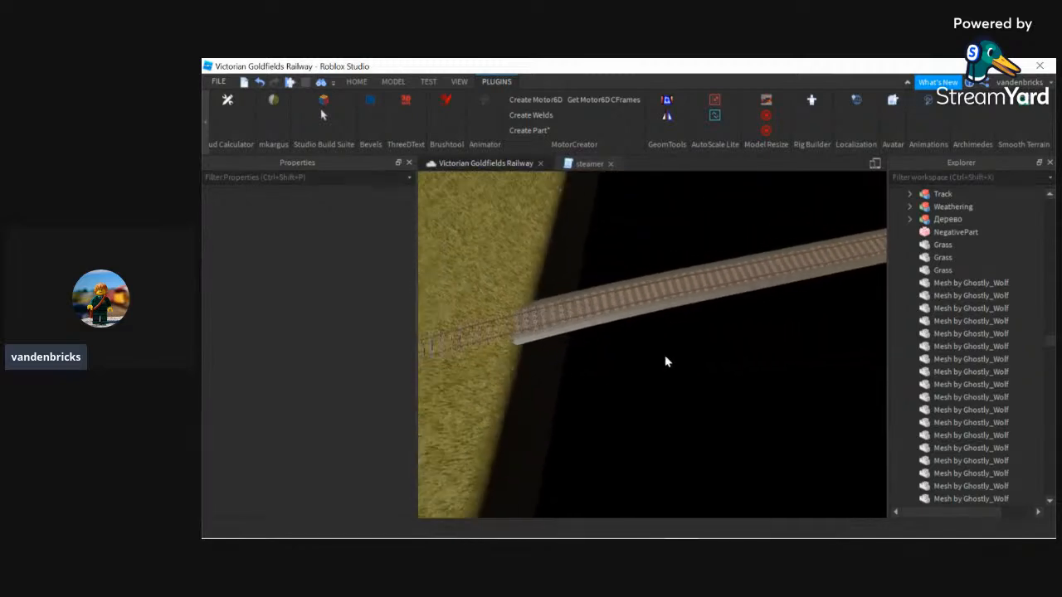
right_click_drag(669, 354, 670, 354)
left_click(688, 286)
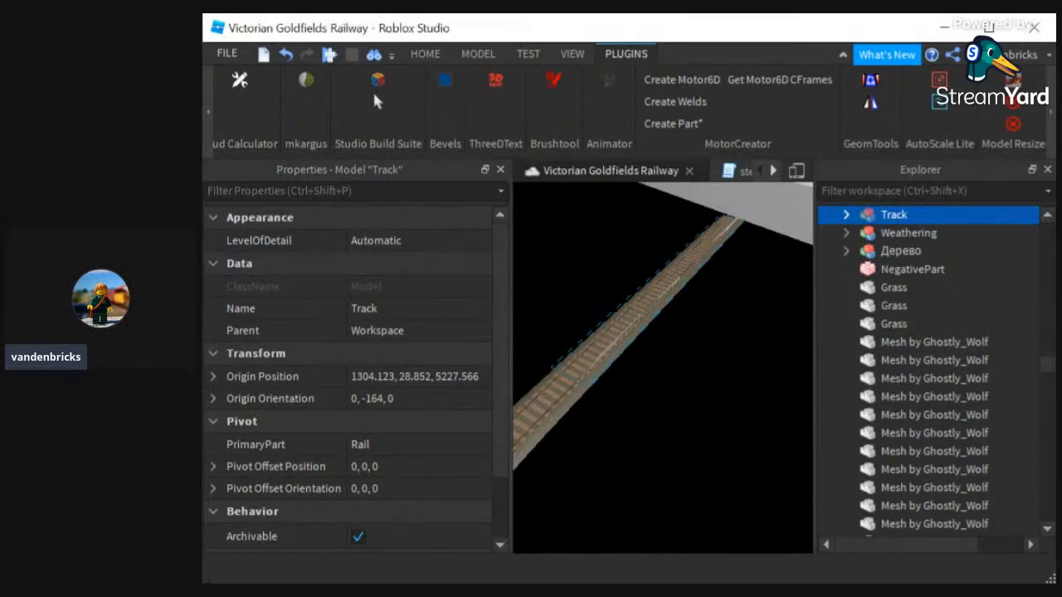
left_click(989, 27)
right_click_drag(687, 287, 624, 229)
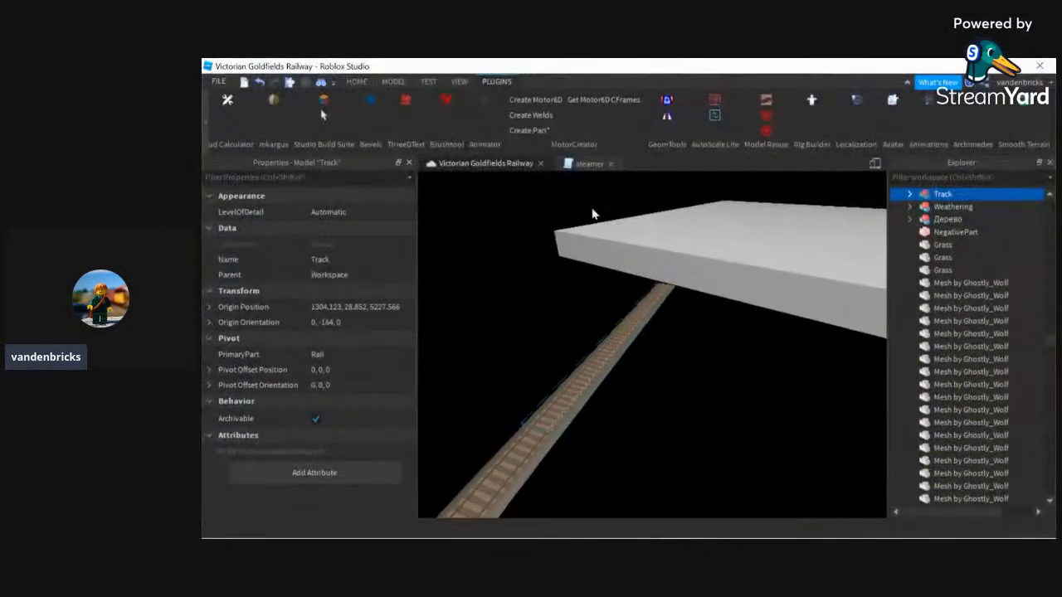
left_click(973, 100)
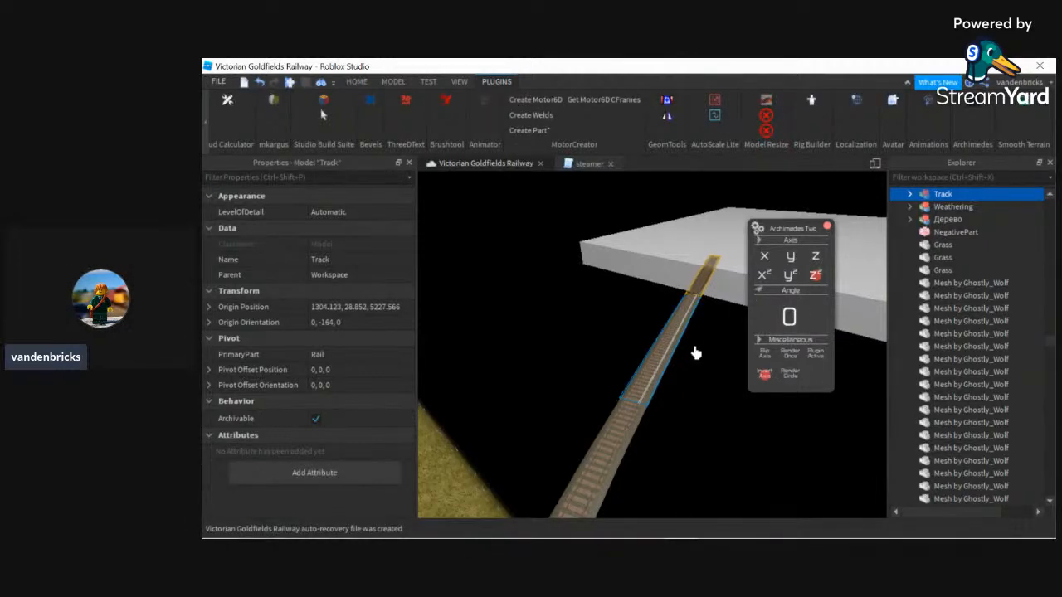
scroll(693, 332, "up", 4)
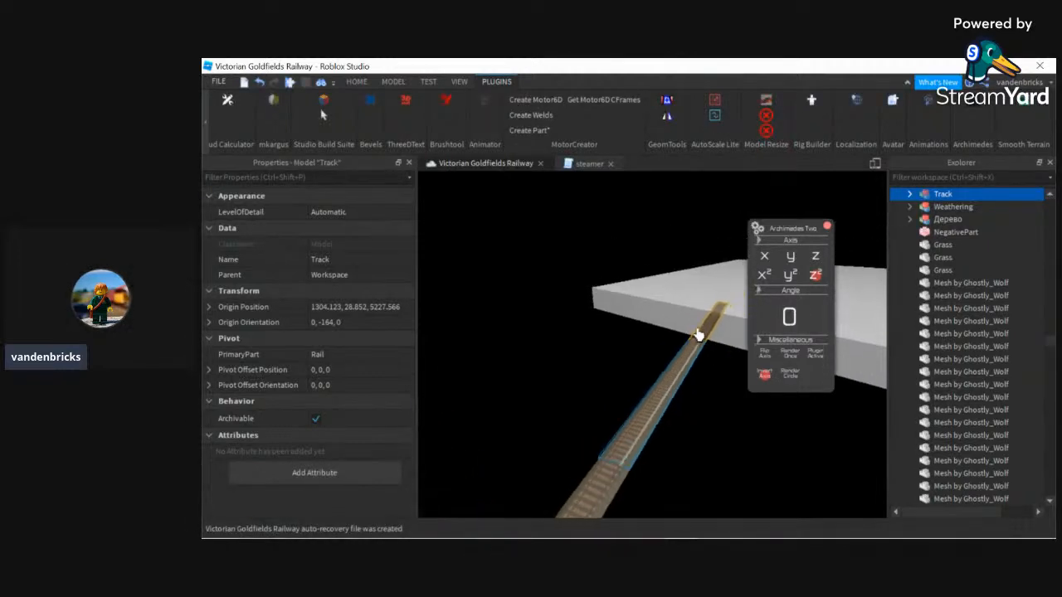
- Render successive straight track segments with Archimedes Two to extend the line across and beyond the large grey slab
left_click(790, 355)
mouse_move(714, 365)
right_mouse_down()
mouse_move(675, 356)
mouse_move(651, 326)
mouse_move(652, 273)
mouse_move(584, 364)
mouse_move(726, 360)
right_mouse_up()
left_click(790, 355)
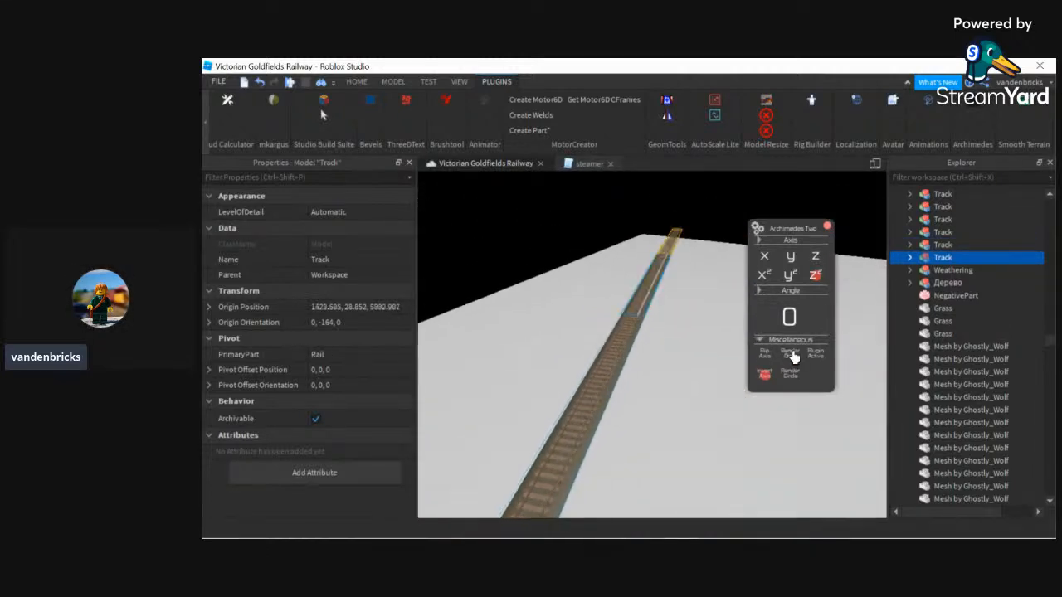
left_click(792, 355)
left_click(792, 355)
right_click_drag(616, 351, 572, 259)
left_click(790, 354)
left_click(790, 354)
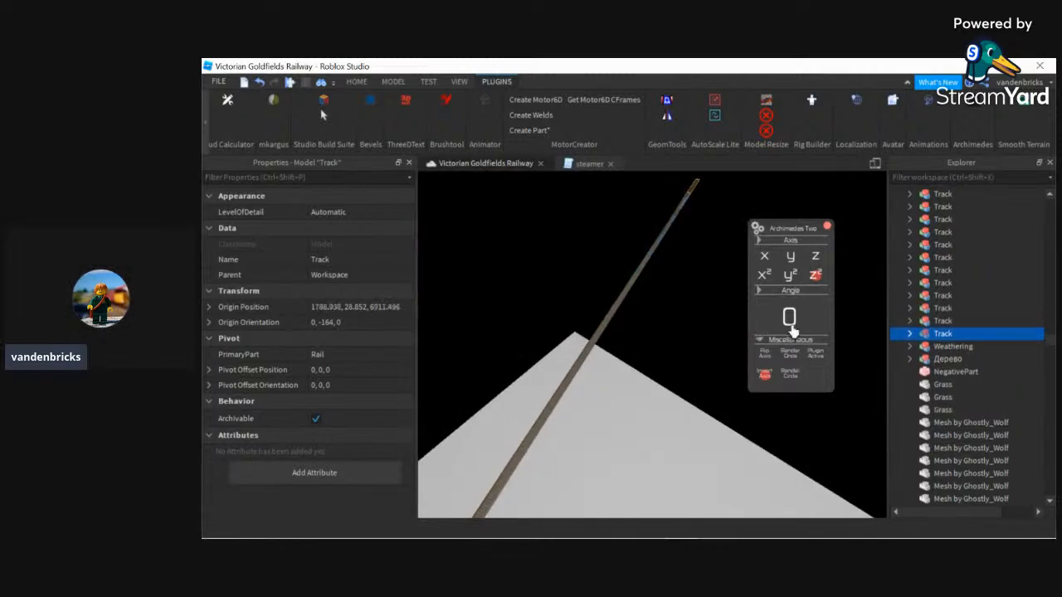
- Close Archimedes Two and move the large grey slab against the grass terrain's edge, at a Z position of about 5443
left_click(824, 225)
right_click_drag(822, 234, 696, 274)
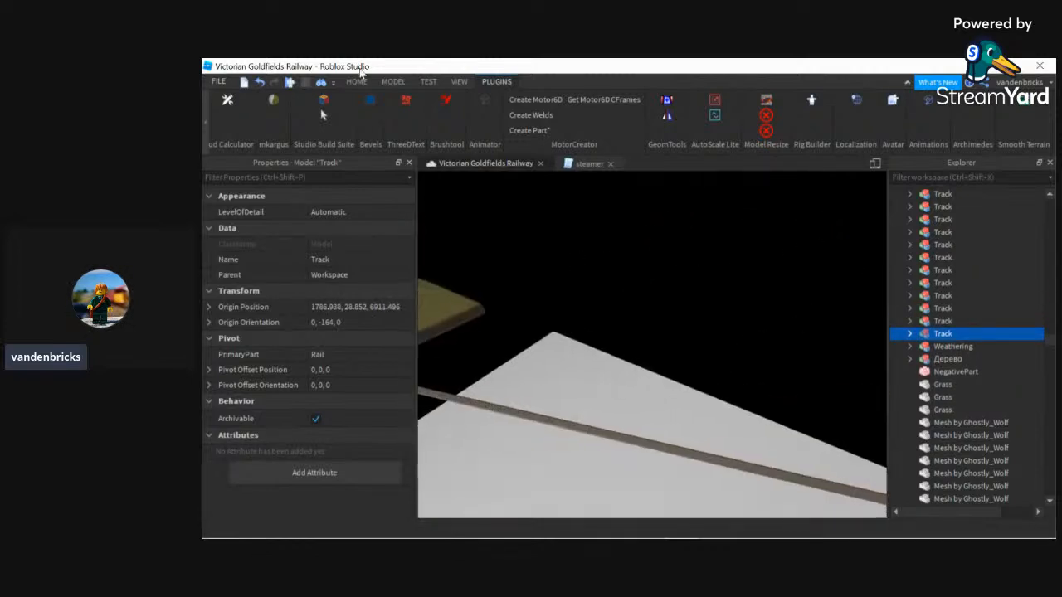
left_click(360, 84)
left_click(614, 340)
right_click_drag(613, 340, 578, 397)
left_click(578, 397)
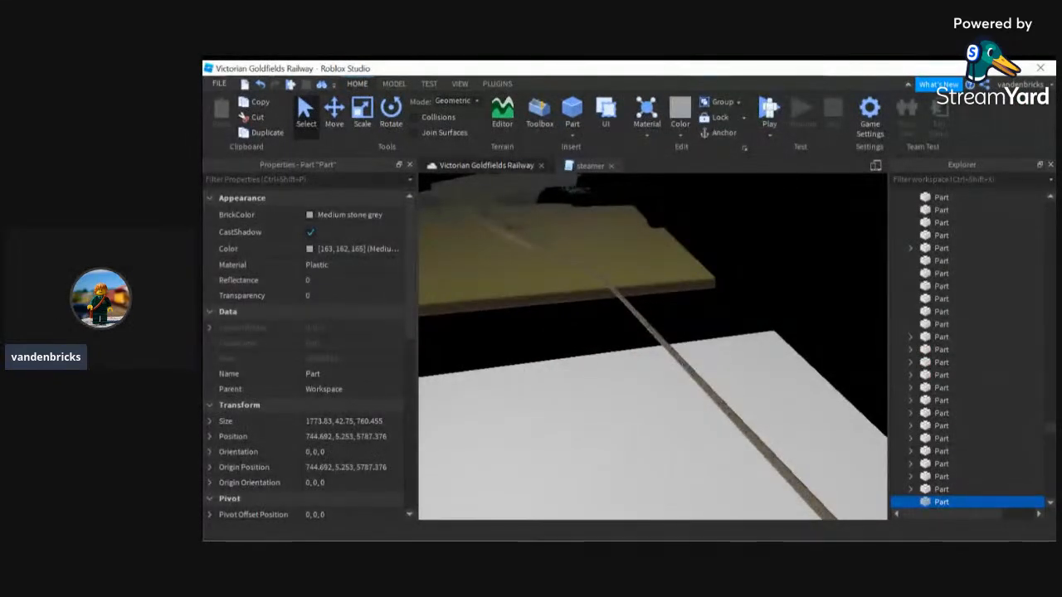
left_click(339, 113)
right_click_drag(583, 336, 533, 324)
left_click_drag(548, 315, 640, 273)
key("ctrl+z")
left_click_drag(714, 307, 699, 307)
right_click_drag(700, 307, 595, 349)
left_click(594, 348)
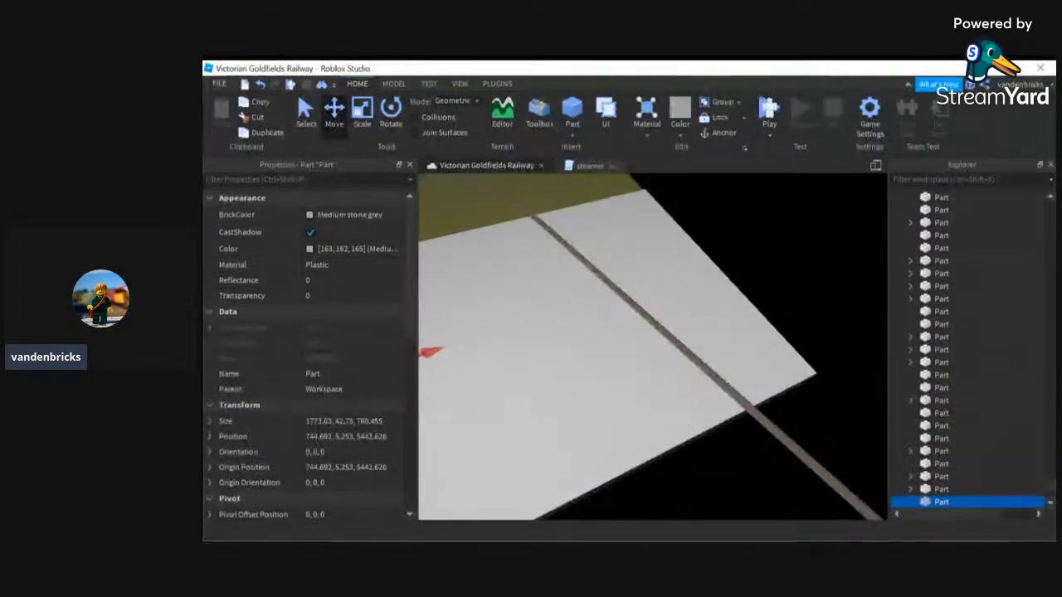
- Place a copy of the grey slab beside the original to continue the ground under the extended track
right_click_drag(763, 314, 668, 304)
left_click_drag(706, 281, 526, 310)
left_click(648, 303, "ctrl")
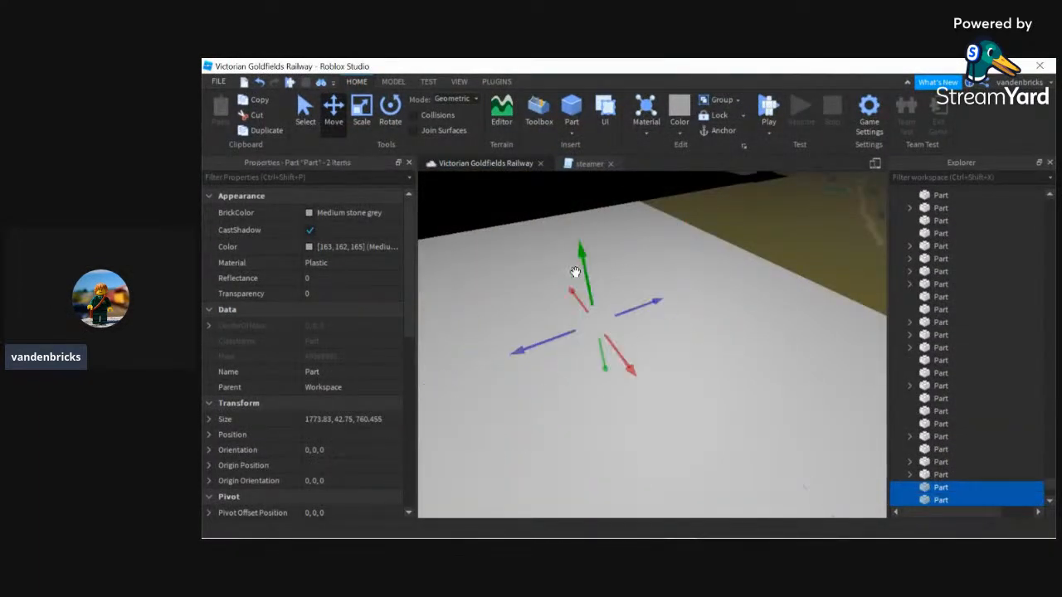
right_click_drag(569, 294, 689, 352)
left_click(744, 247)
right_click_drag(745, 247, 744, 249)
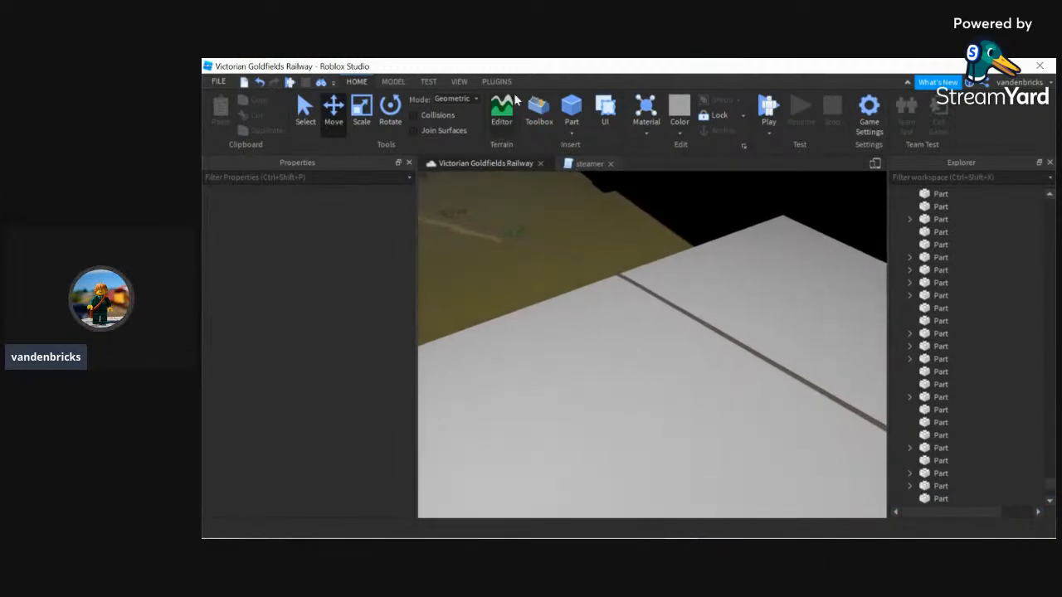
- Convert both grey slabs under the extended track to grass terrain with Part to Terrain, and close the plugin
left_click(496, 81)
left_click(279, 107)
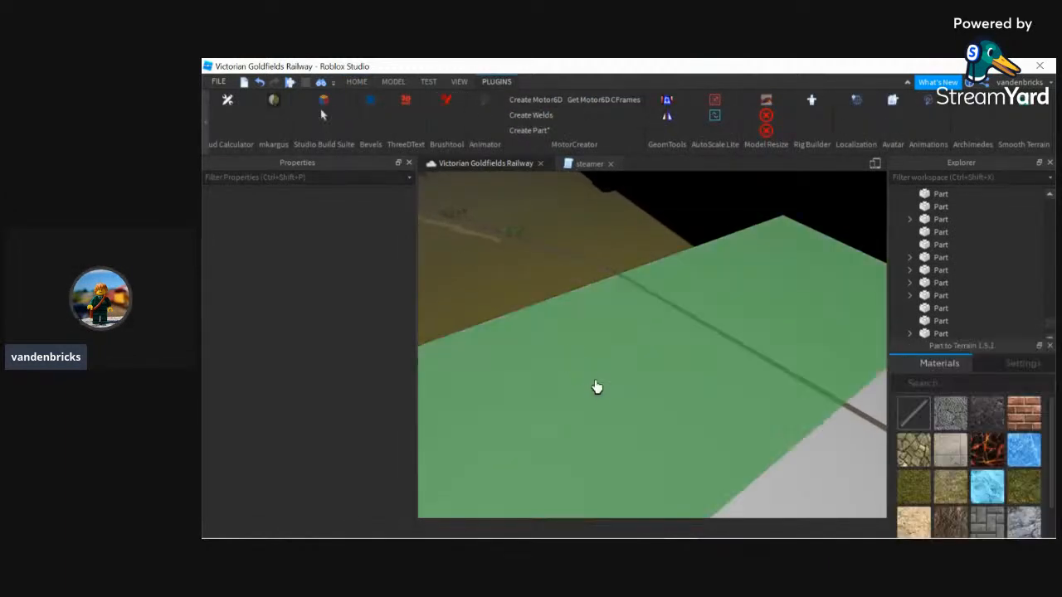
left_click(610, 393)
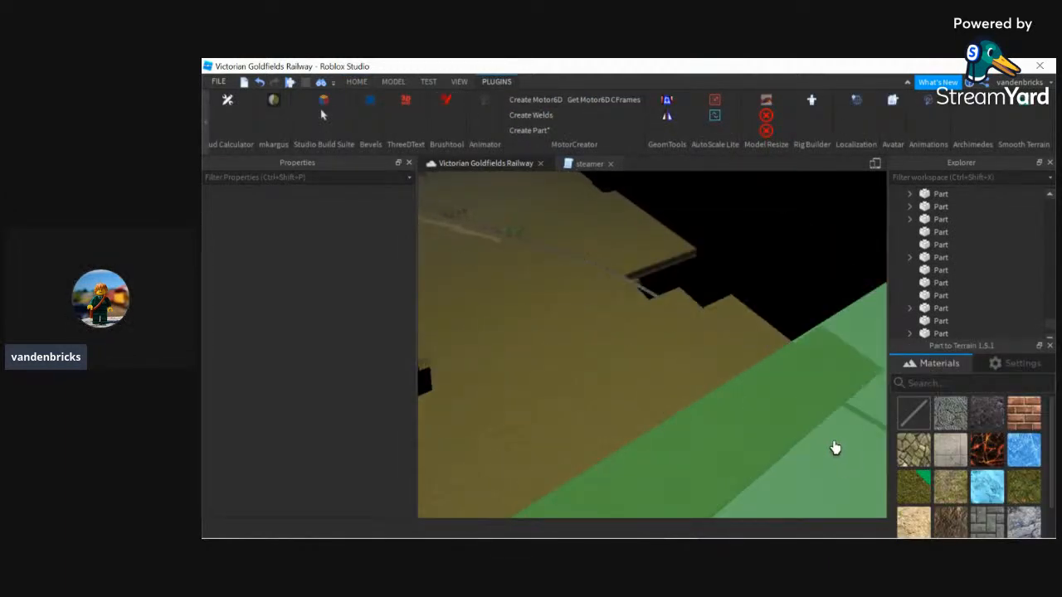
left_click(853, 469)
right_click_drag(737, 256, 737, 255)
key("w")
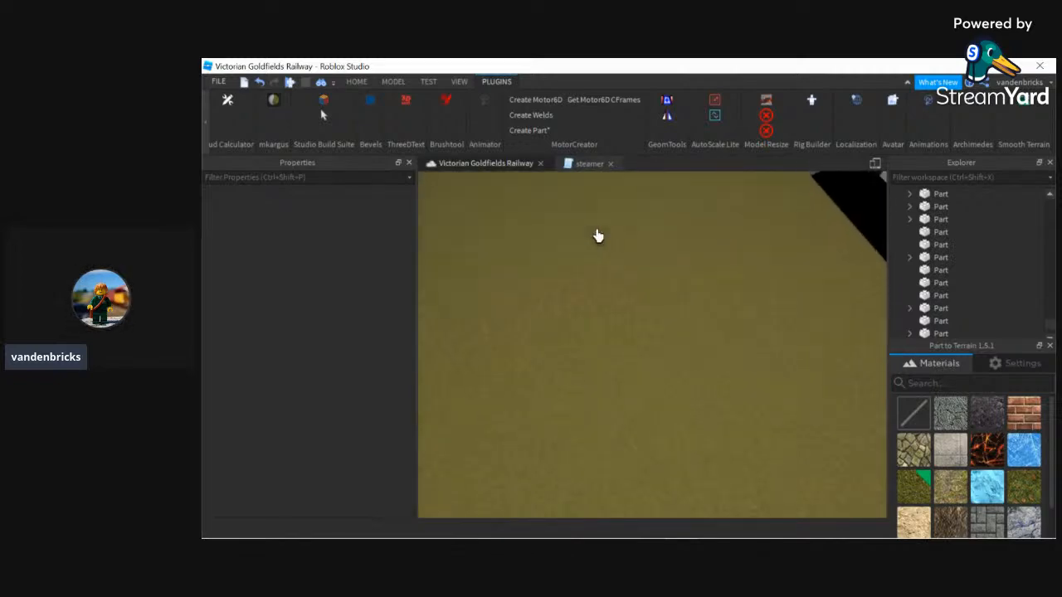
key("w")
right_click_drag(665, 295, 653, 320)
left_click(1049, 345)
scroll(944, 350, "down", 3)
scroll(938, 345, "up", 10)
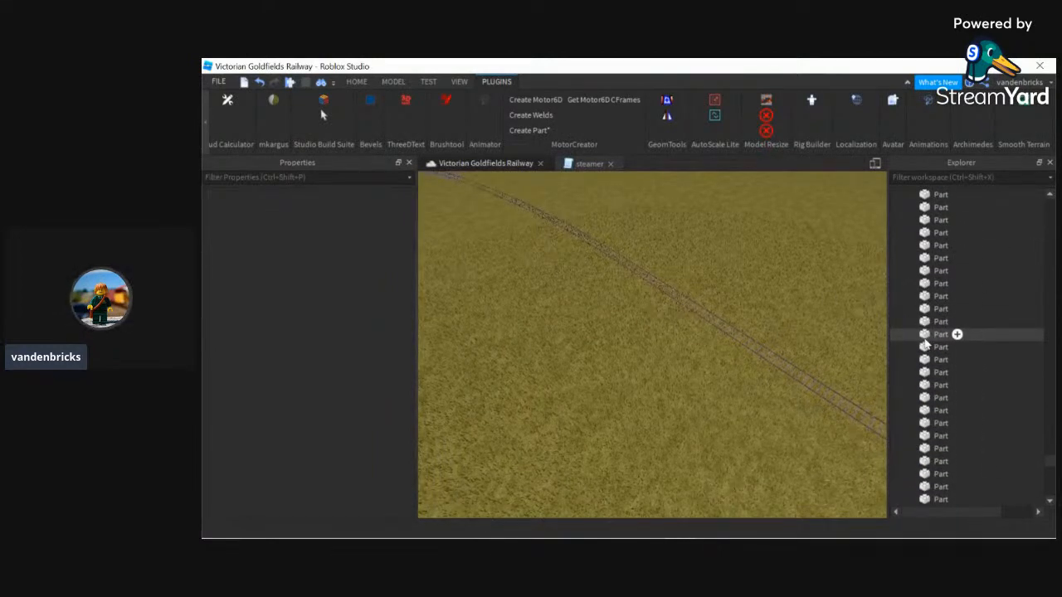
scroll(656, 292, "up", 5)
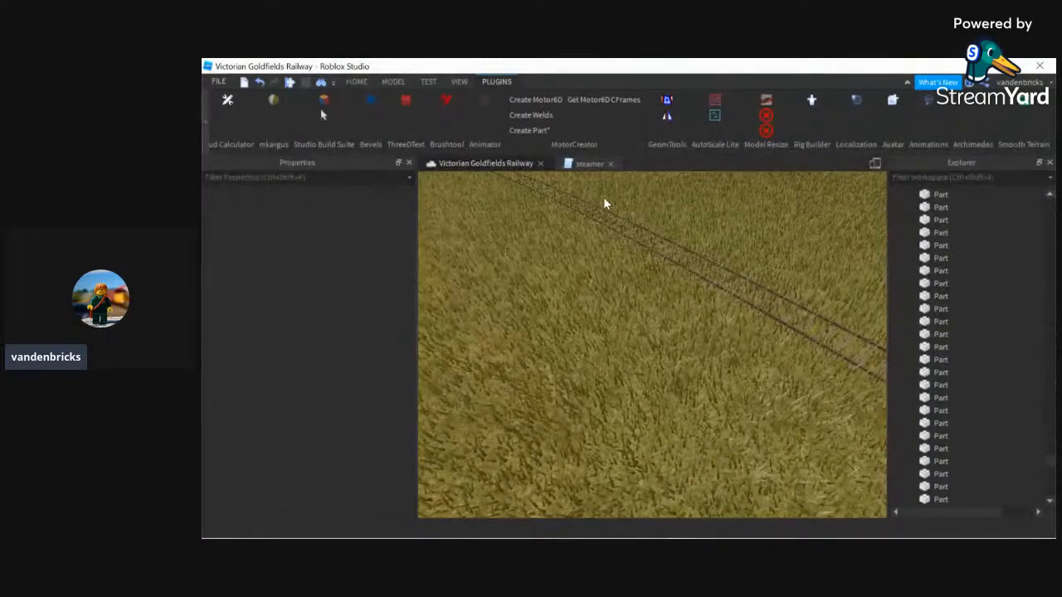
mouse_move(635, 306)
right_mouse_down()
mouse_move(642, 288)
mouse_move(643, 304)
right_mouse_up()
scroll(634, 306, "down", 5)
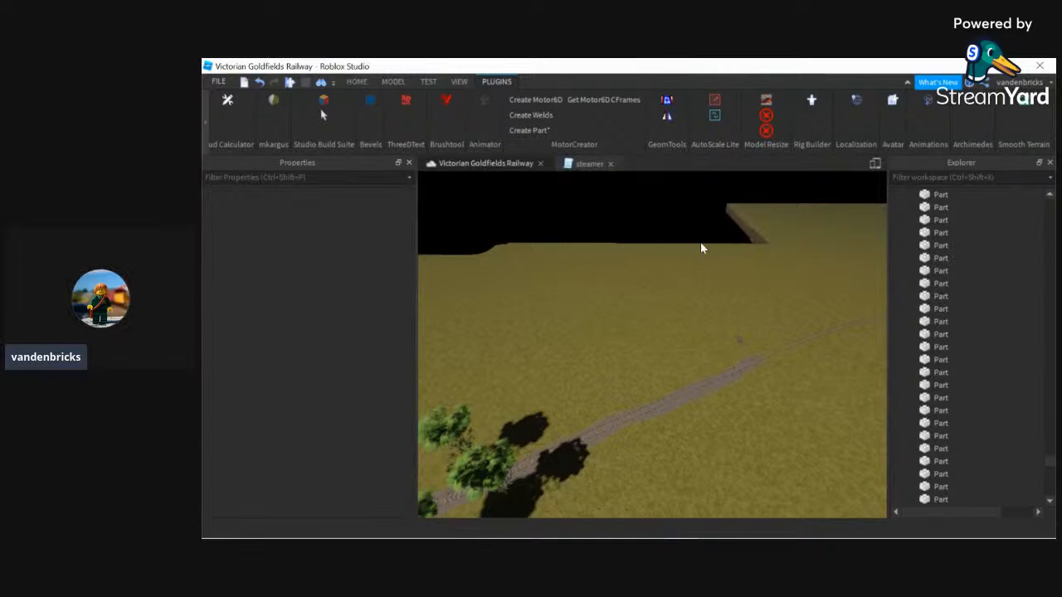
- Insert a block part beside the extended track and align it with the rails at a Y orientation of 29°
double_click(678, 60)
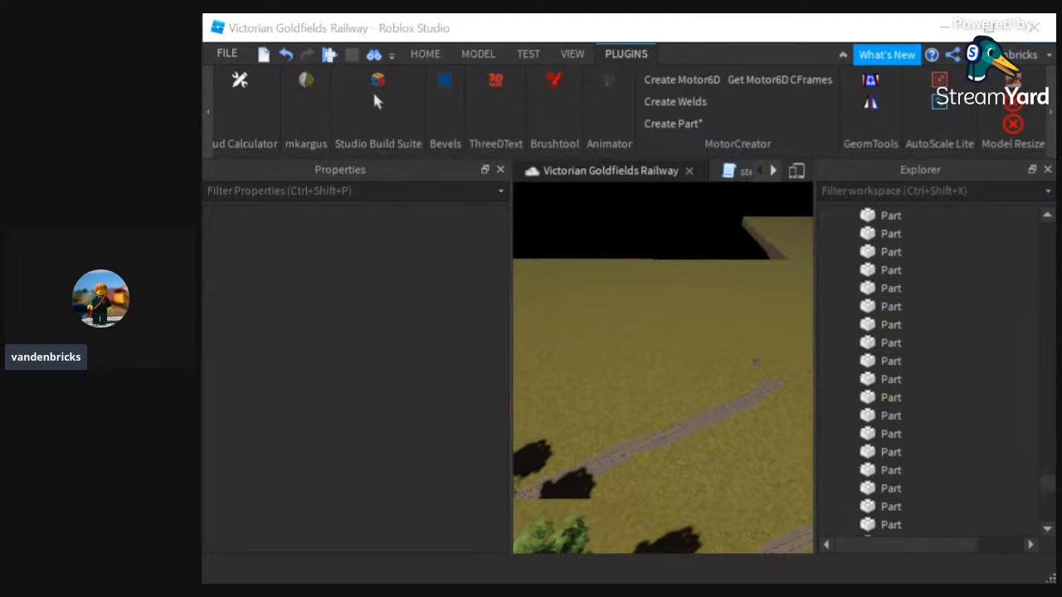
double_click(316, 40)
right_click_drag(620, 344, 690, 310)
key("w")
key("w")
left_click(356, 81)
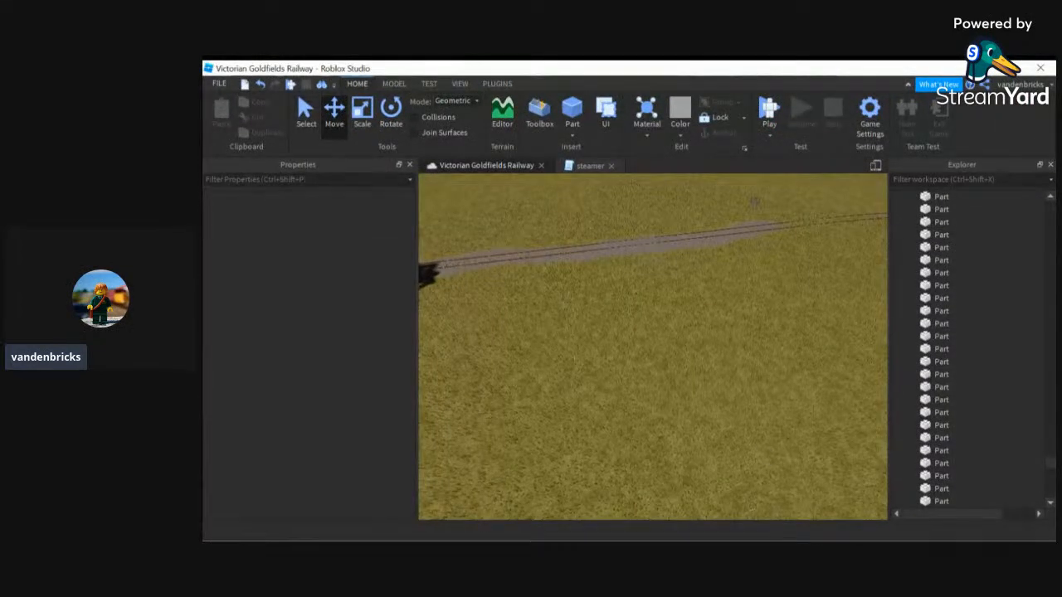
right_click_drag(720, 263, 747, 256)
scroll(713, 252, "up", 5)
left_click_drag(746, 256, 594, 266)
left_click(571, 109)
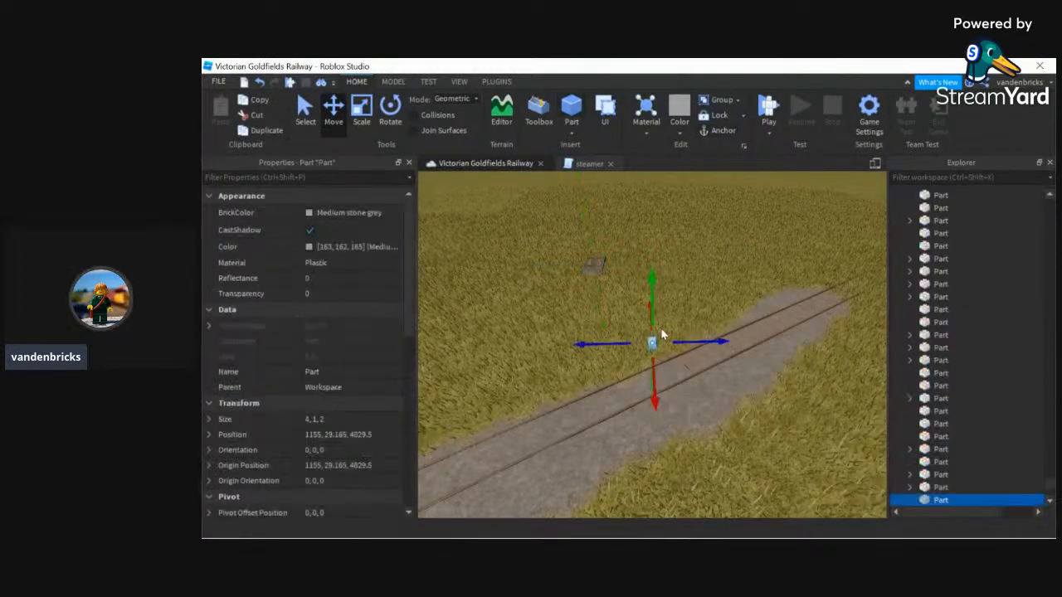
left_click_drag(654, 341, 674, 357)
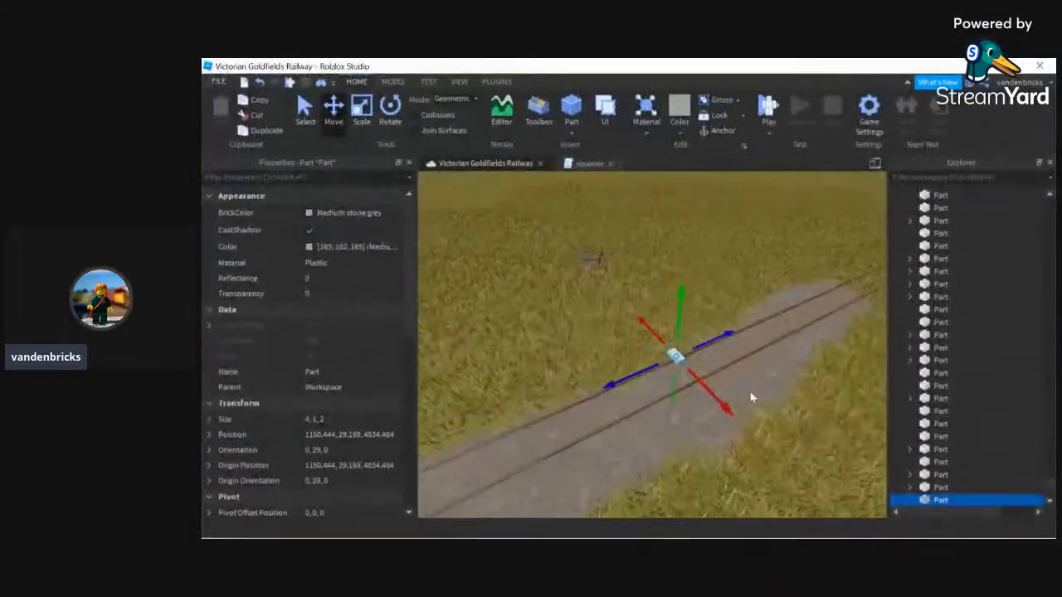
- Move the new part onto the grass beside the track and scale it into a slab about 47.9 × 10.5 × 117.6 studs
scroll(750, 397, "up", 3)
left_click_drag(772, 383, 701, 331)
scroll(701, 331, "down", 3)
left_click(358, 121)
left_click_drag(636, 309, 818, 243)
right_click_drag(818, 244, 632, 297)
left_click_drag(632, 297, 656, 294)
key("a")
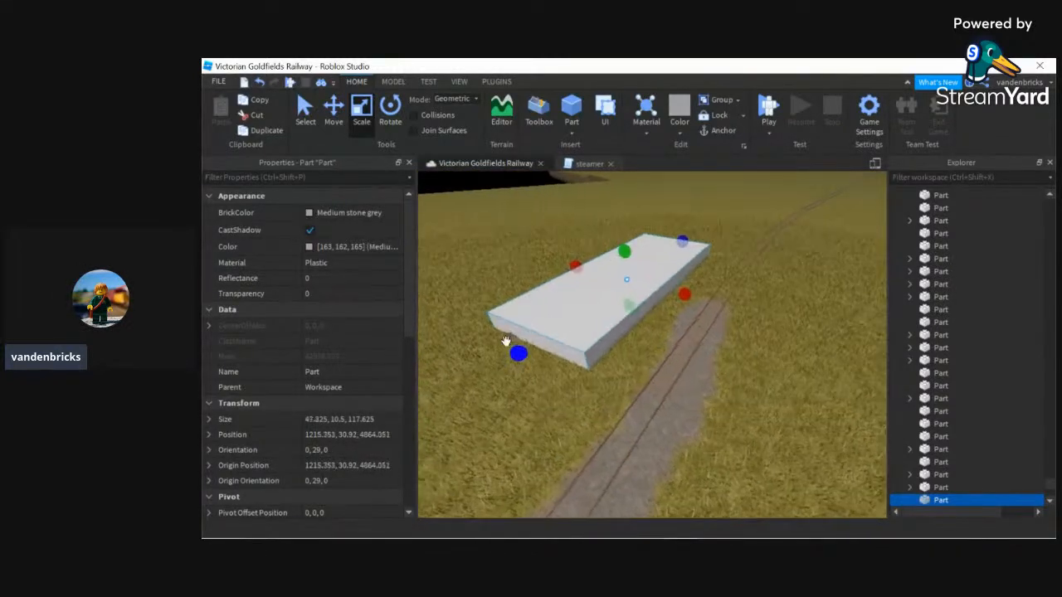
left_click_drag(510, 334, 476, 282)
key("a")
key("d")
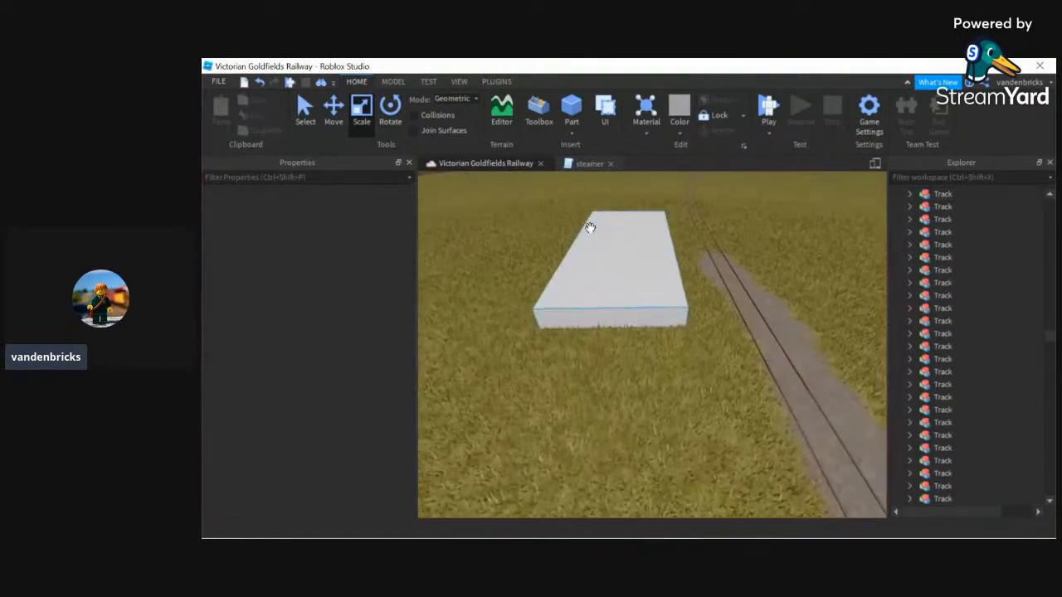
- Render one z-axis segment at 20° from the slab's near end with Archimedes Two to form a ramp down to the ground
left_click(598, 246)
key("d")
key("d")
key("w")
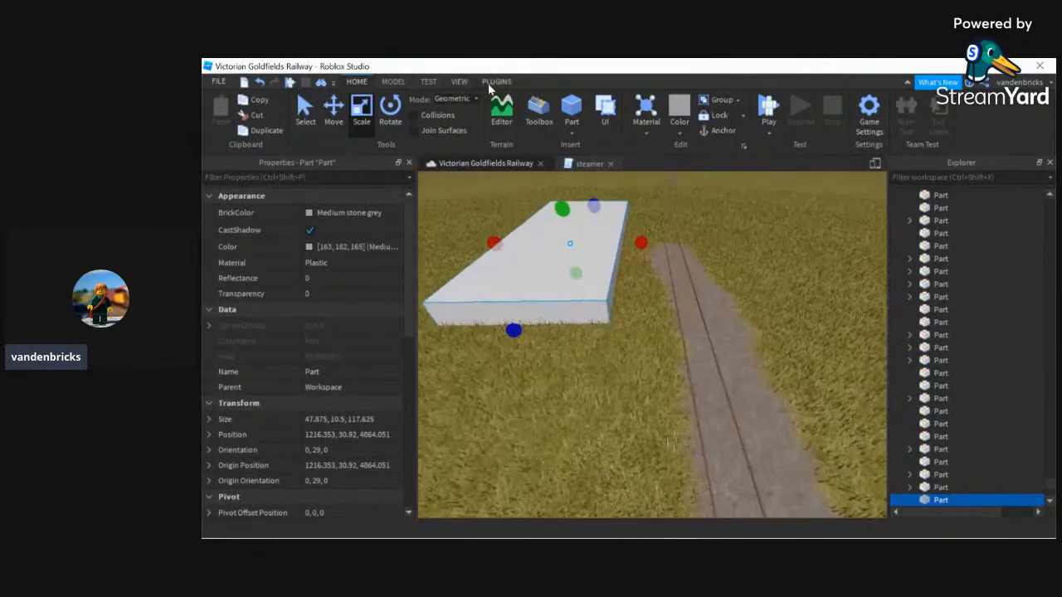
left_click(489, 85)
left_click(974, 106)
type("10")
left_click(815, 257)
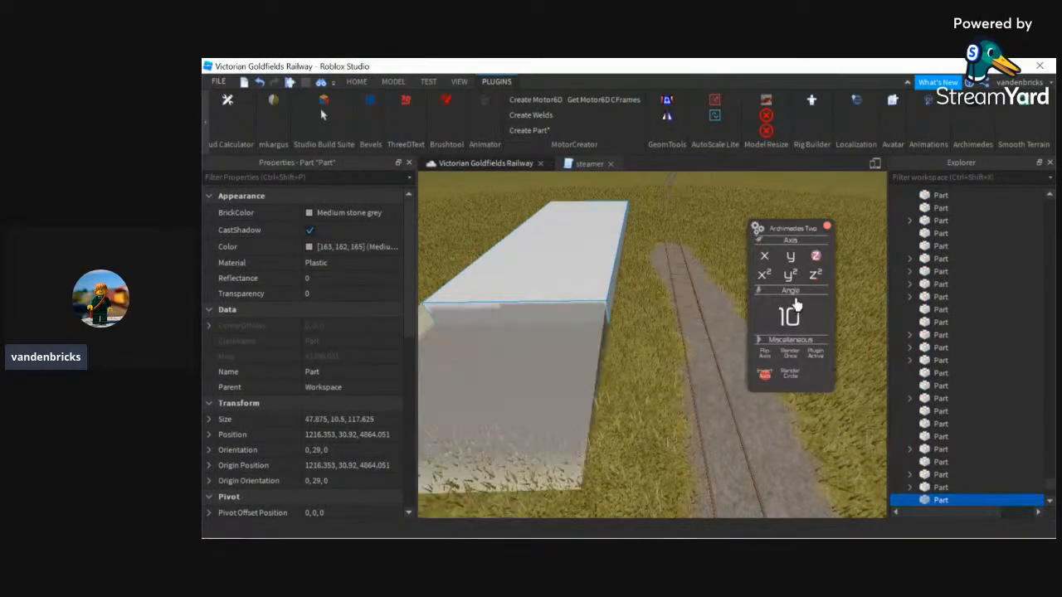
left_click(794, 318)
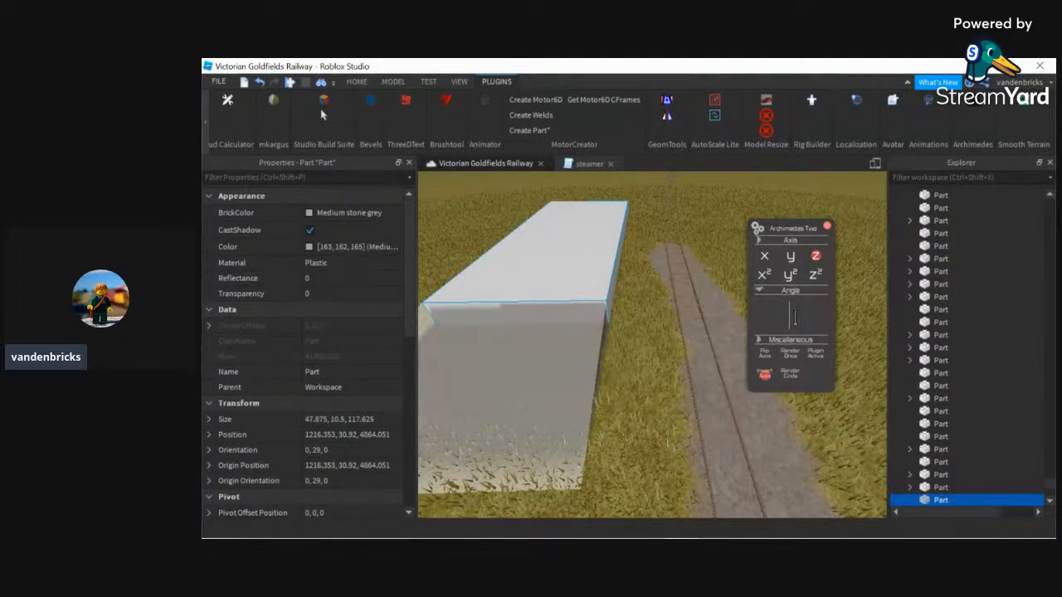
type("20")
left_click(792, 364)
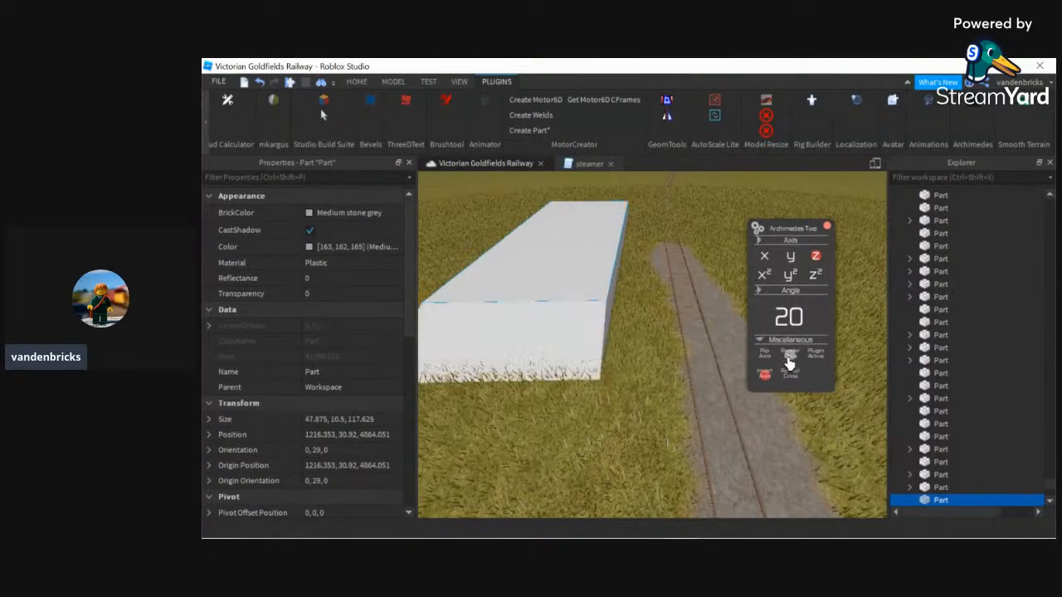
- Render a 30° slope along the slab's track-facing side with Archimedes Two, using the x axis with Flip Axis and Invert Axis on
left_click(357, 81)
left_click(592, 242)
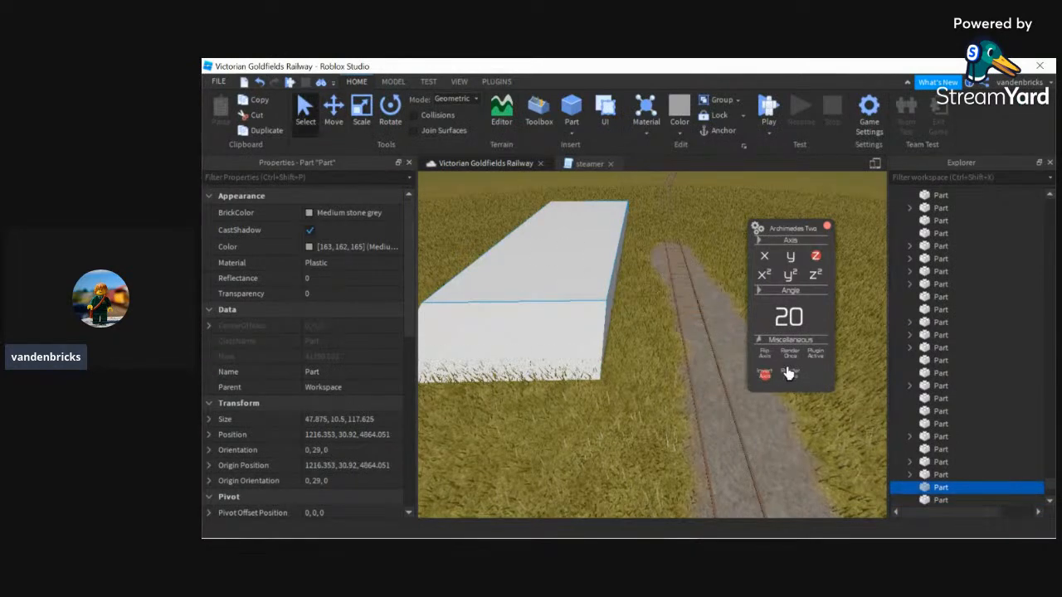
left_click(763, 258)
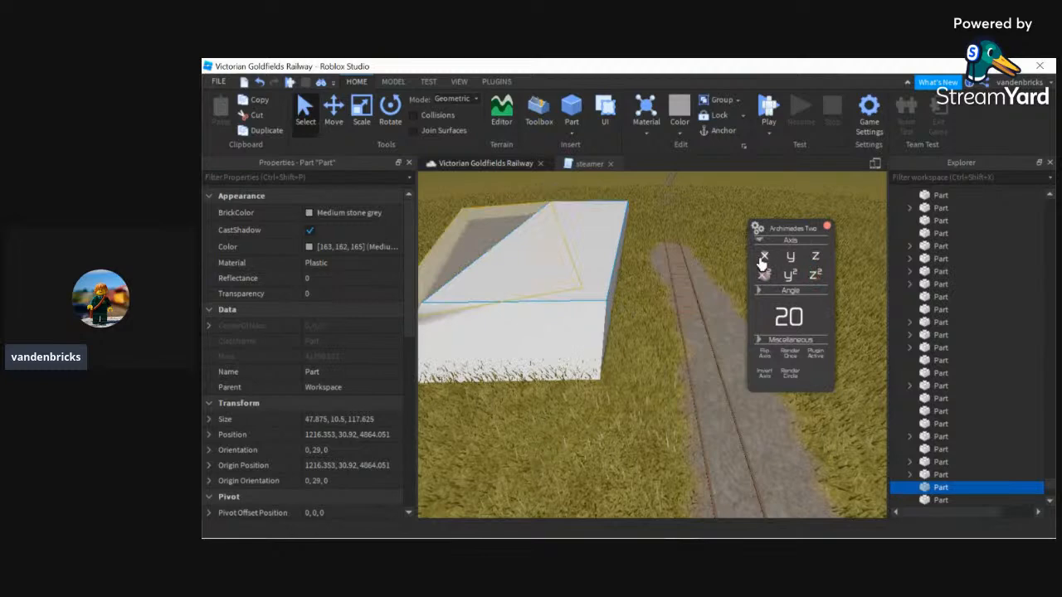
left_click(764, 373)
left_click(764, 355)
left_click(788, 315)
type("3")
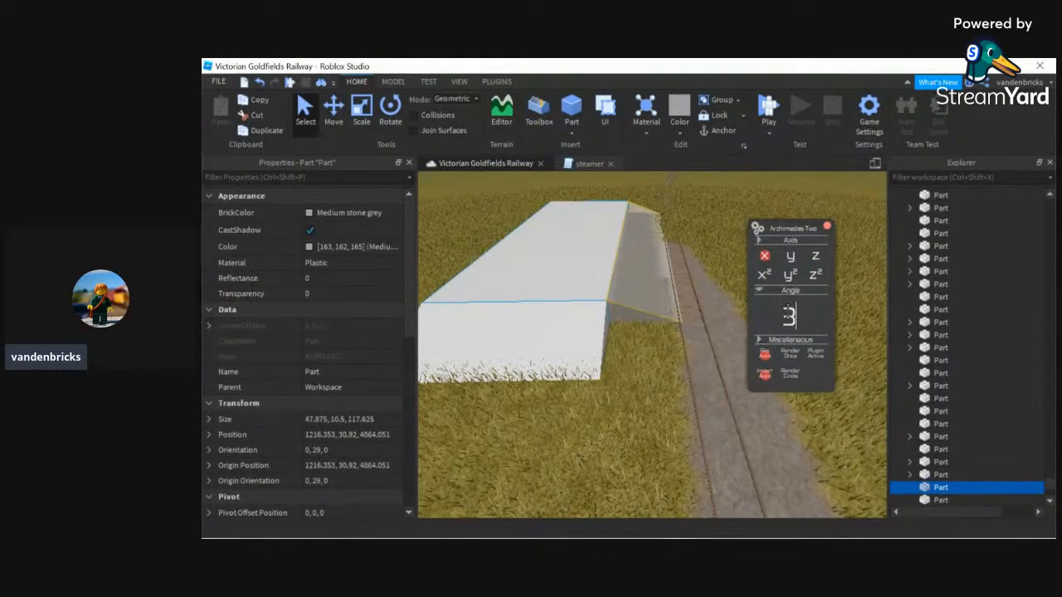
type("0")
key("Return")
right_click_drag(661, 308, 778, 98)
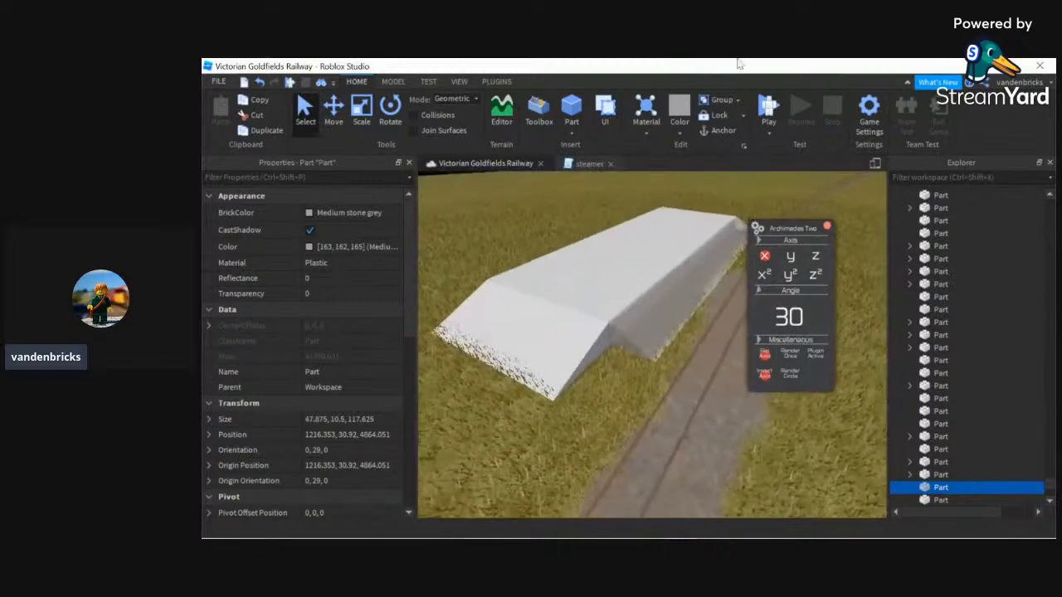
left_click_drag(846, 66, 848, 29)
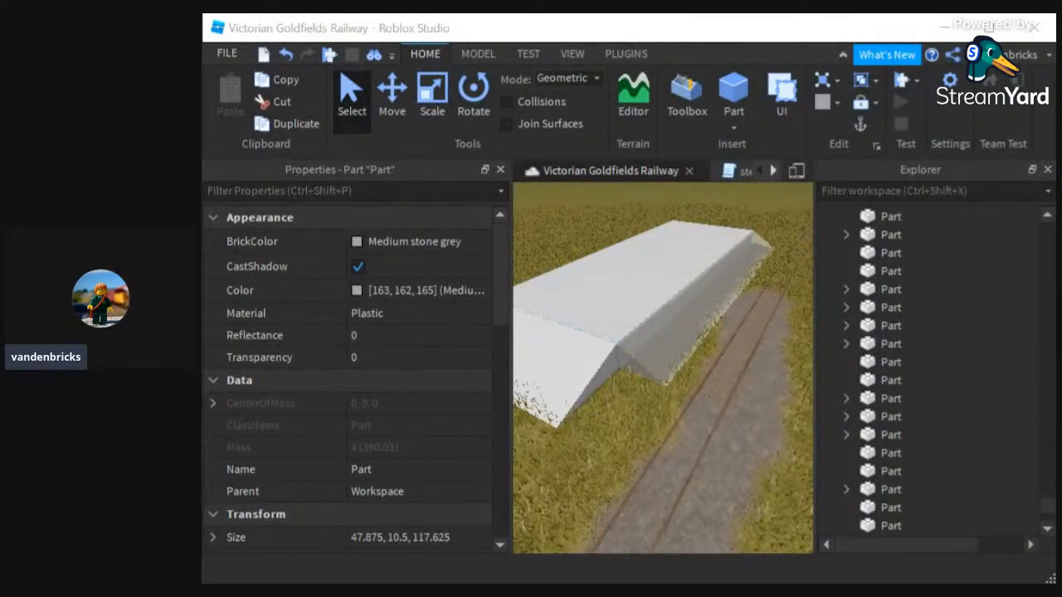
left_click(802, 241)
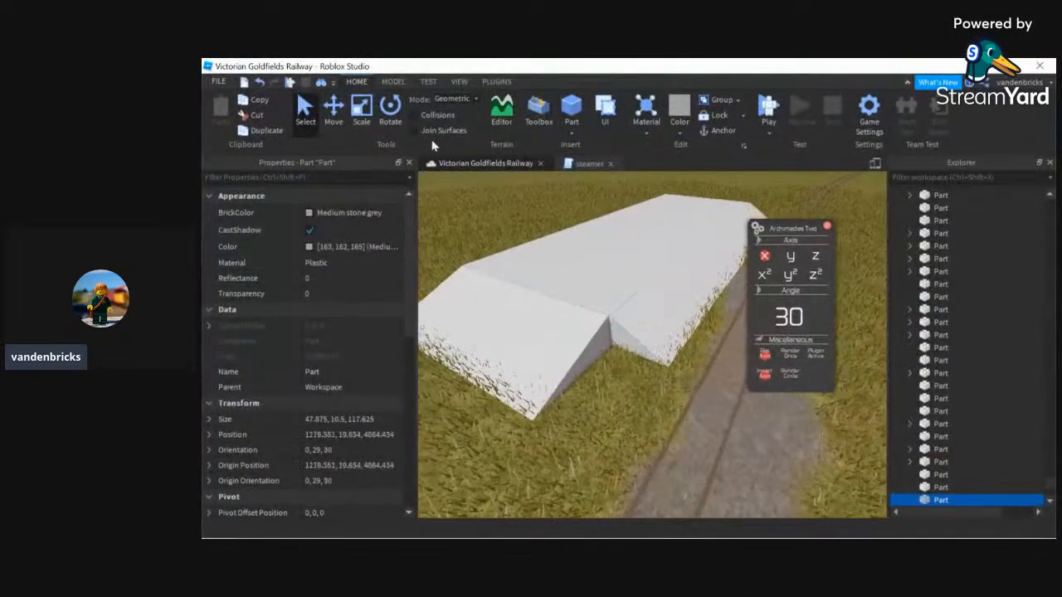
- Delete the full-width 30° side slope and try narrowing the end ramp
left_click(360, 111)
key("Delete")
left_click(522, 297)
right_click_drag(522, 297, 574, 363)
left_click_drag(537, 405, 616, 399)
key("ctrl+z")
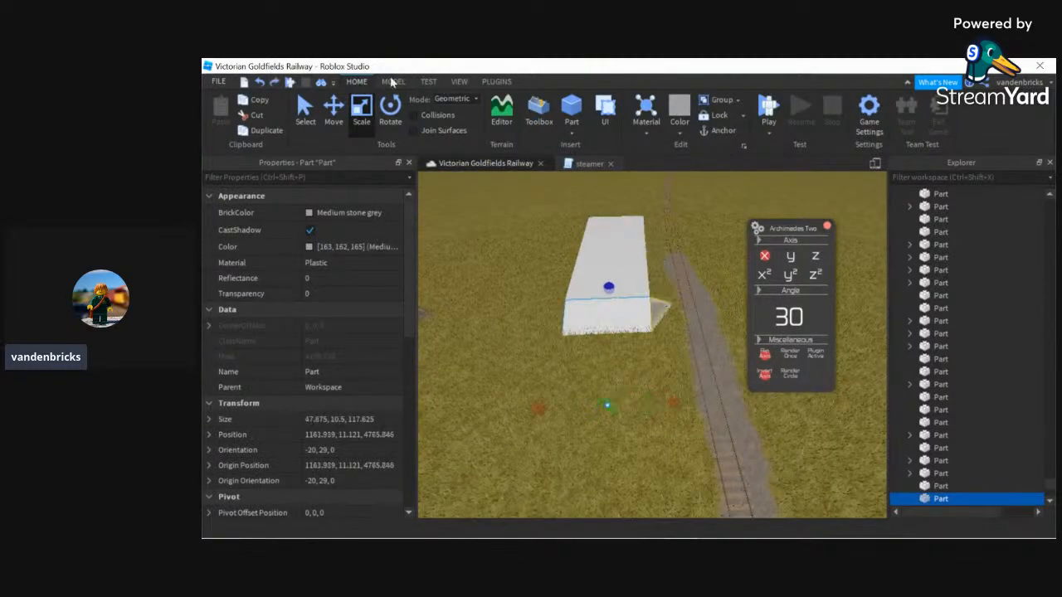
- Set move snapping to 1 stud and narrow both the end ramp and the slab to 4.875 studs wide
left_click(393, 81)
left_click(514, 120)
left_click_drag(539, 406, 627, 381)
left_click(605, 273)
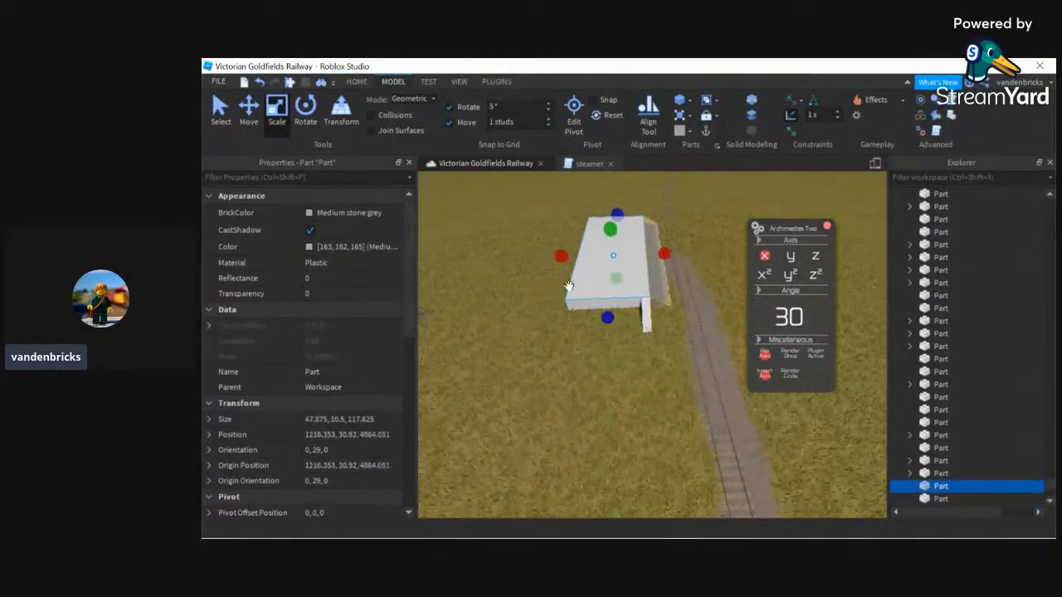
left_click_drag(562, 259, 623, 260)
scroll(820, 408, "up", 1)
- Render a 30° slope from the narrowed slab's track-facing side and widen it toward the track
left_click(793, 356)
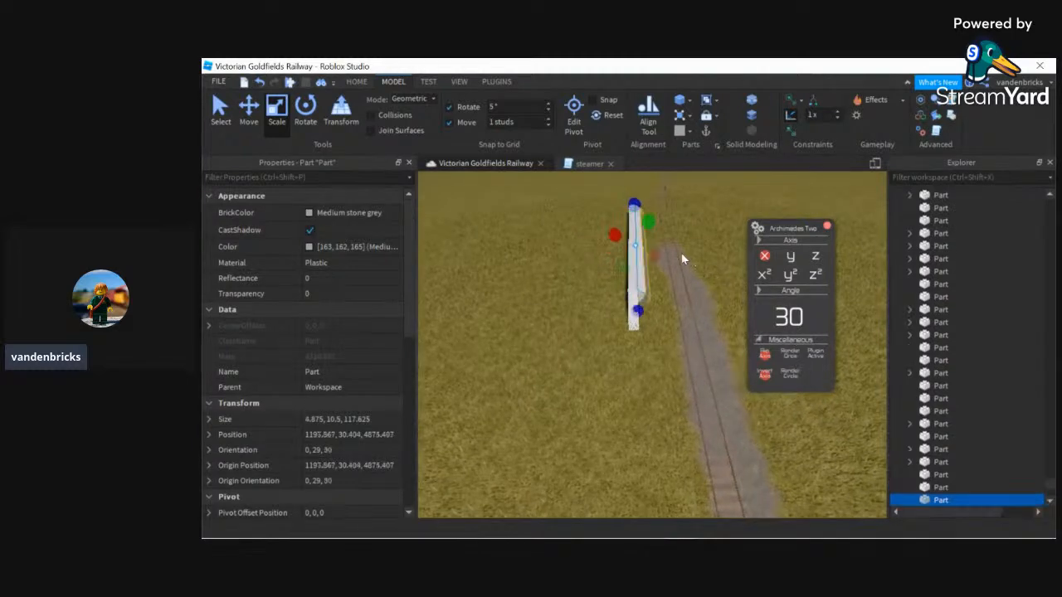
left_click(618, 396)
right_click_drag(624, 395, 622, 390)
scroll(626, 344, "up", 1)
- Turn off Invert Axis for the narrowed slab and set the Archimedes Two angle to 20°
left_click(626, 344)
left_click(764, 374)
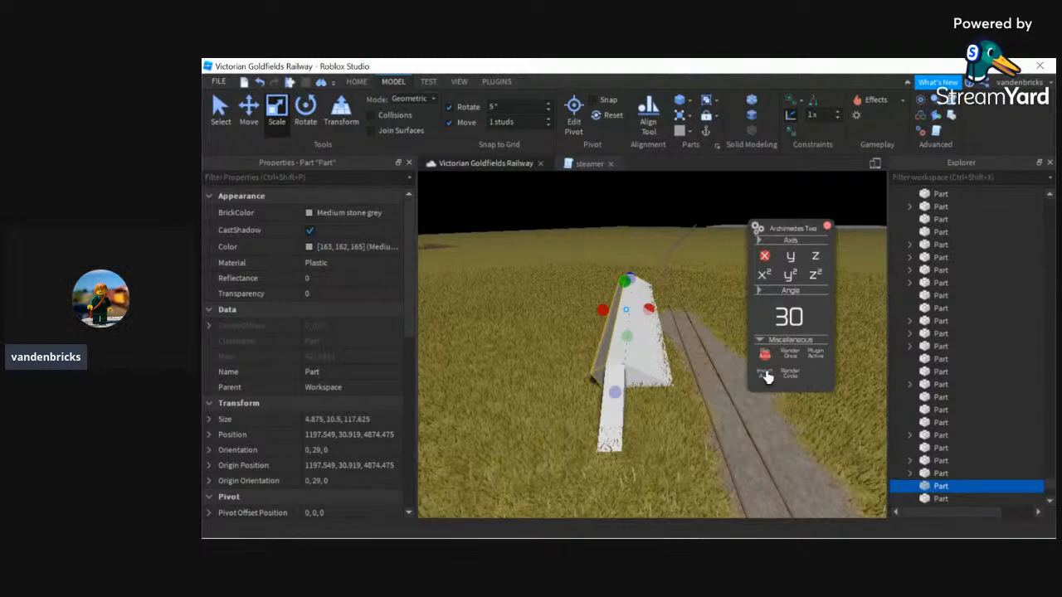
key("a")
right_click_drag(723, 355, 723, 355)
left_click(798, 312)
type("10")
key("BackSpace")
key("BackSpace")
type("20")
key("Return")
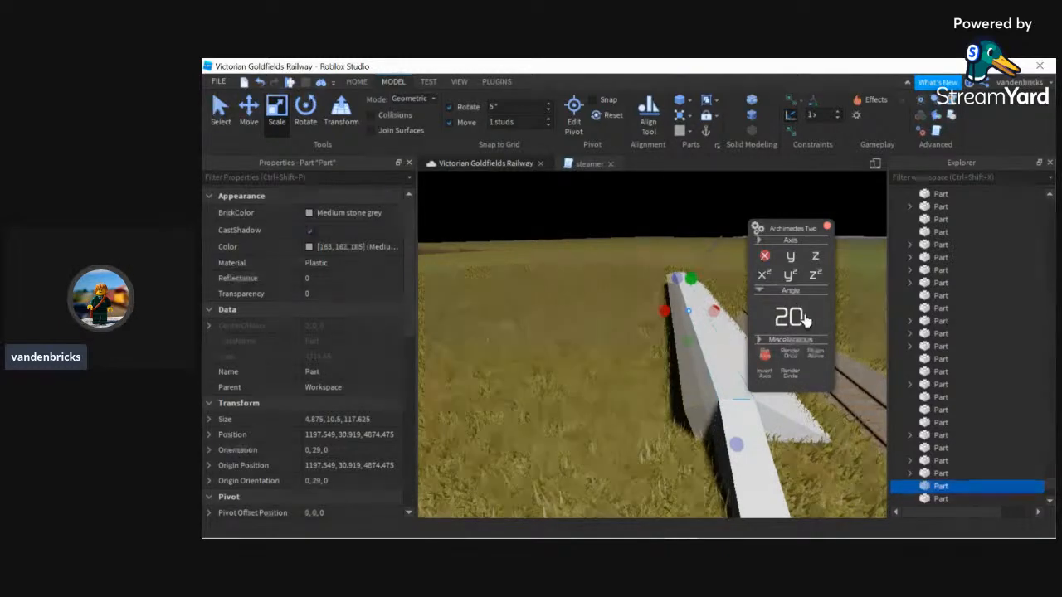
- Try a 20° slope 48.875 studs wide on the slab's side away from the track, and delete it
left_click(754, 466, "ctrl")
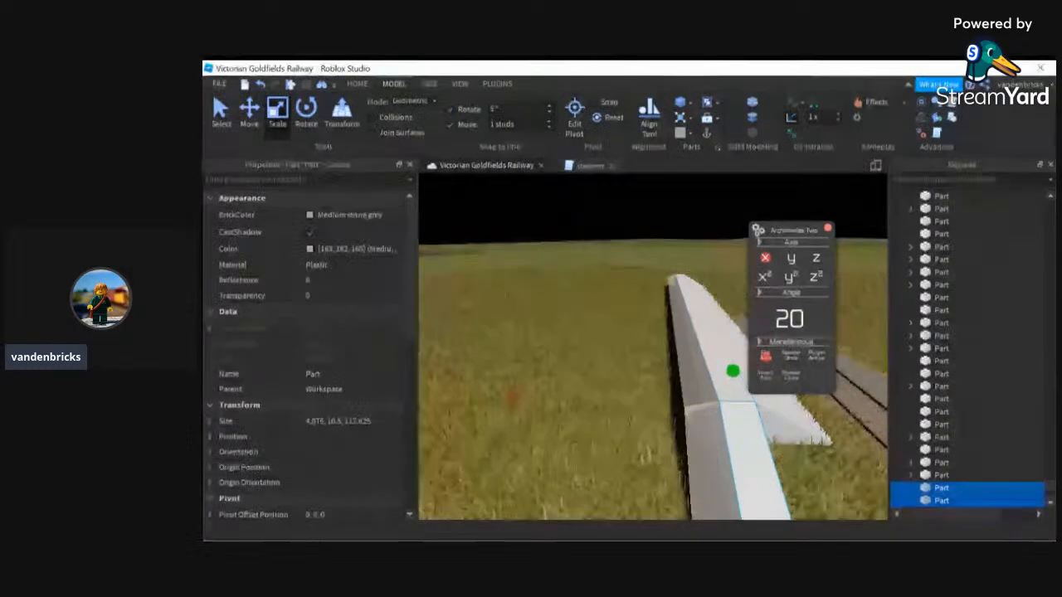
right_click_drag(621, 363, 620, 363)
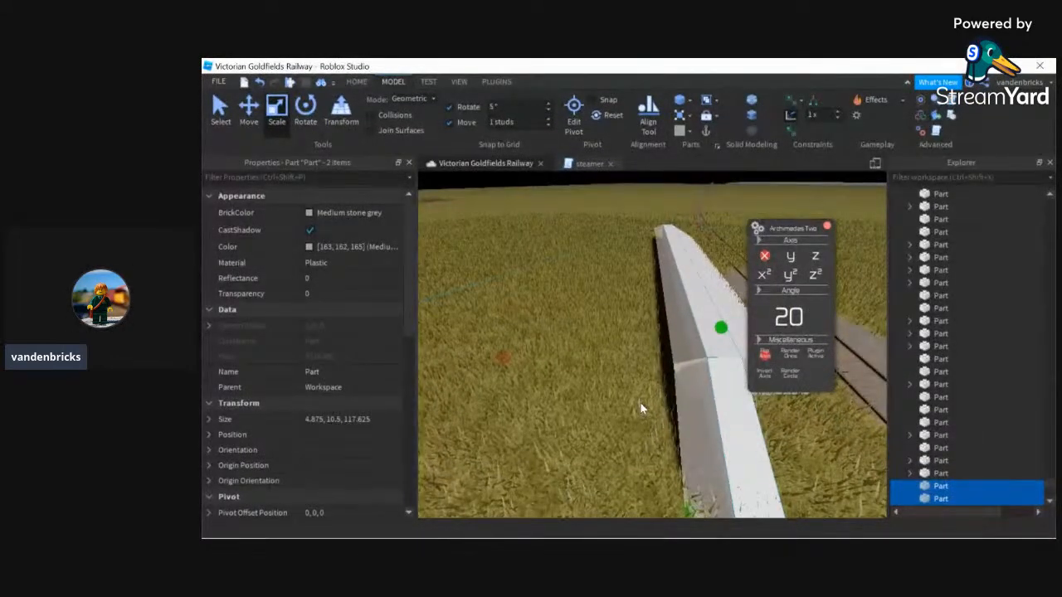
left_click(720, 328)
left_click(647, 279)
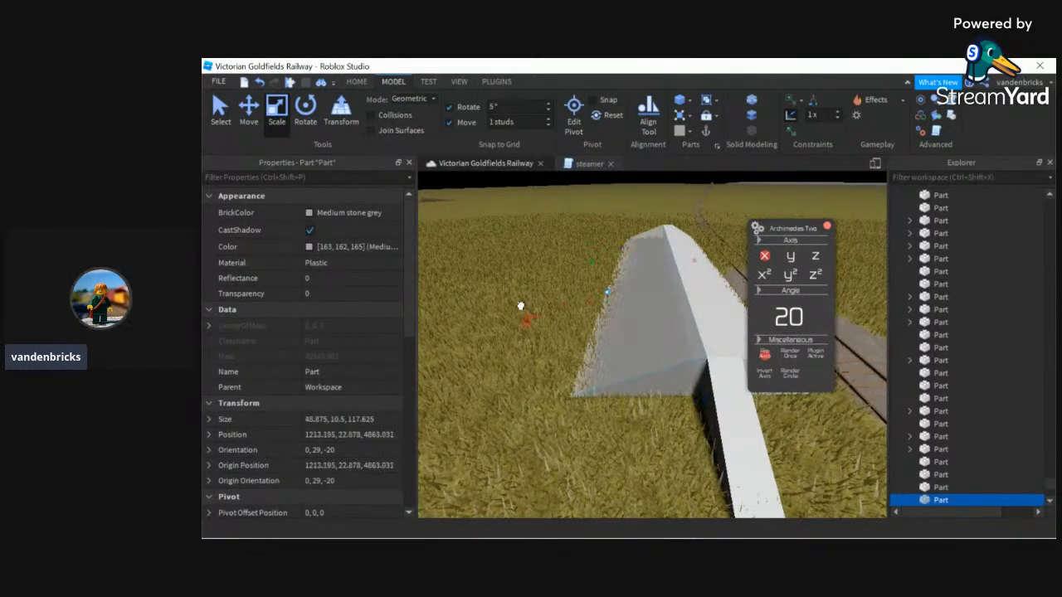
key("Delete")
- Render a 10° slope from the narrow slab's side away from the track and widen it outward
left_click(696, 323)
left_click(786, 318)
type("10")
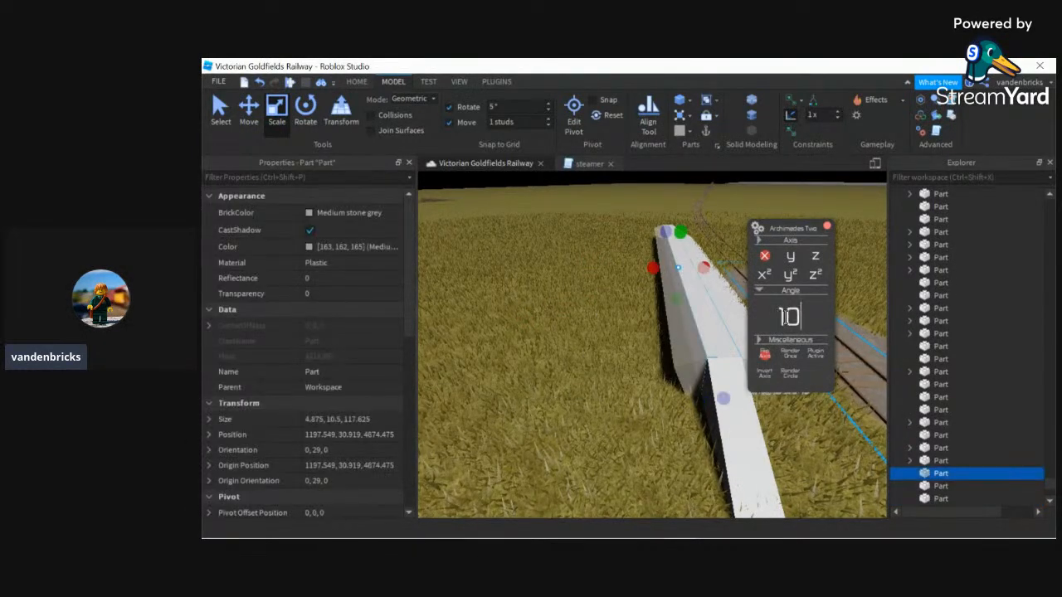
left_click(794, 355)
left_click_drag(640, 274, 619, 277)
- Render a matching 10° side slope from the narrow end ramp and widen it to 53.875 studs
right_click_drag(651, 287, 641, 387)
left_click(673, 339)
left_click(800, 357)
scroll(626, 373, "down", 4)
left_click_drag(682, 470, 557, 467)
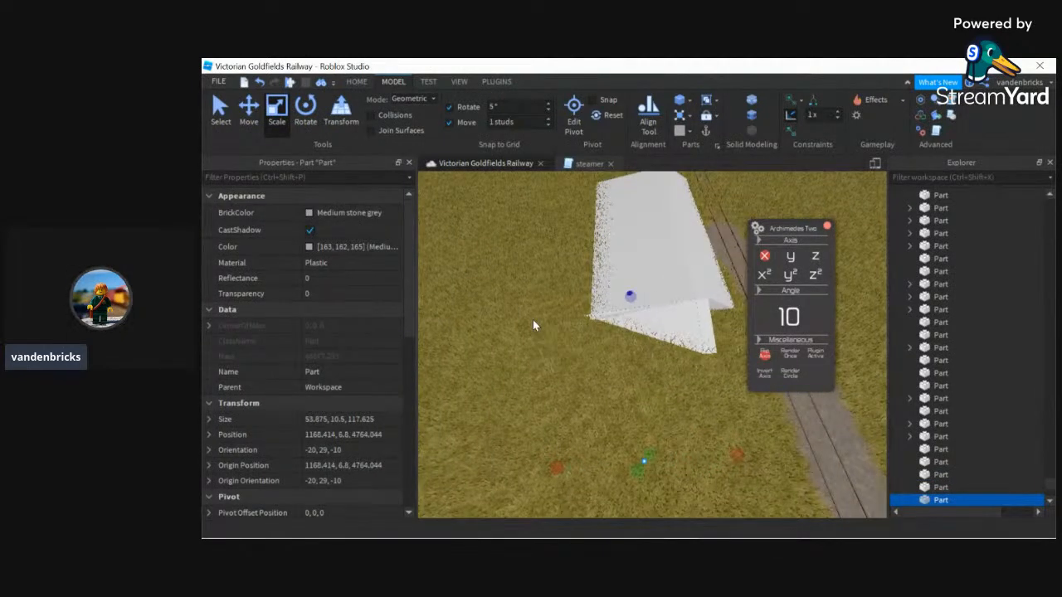
key("Delete")
- Group the narrow slab and its two side slopes into one model
key("d")
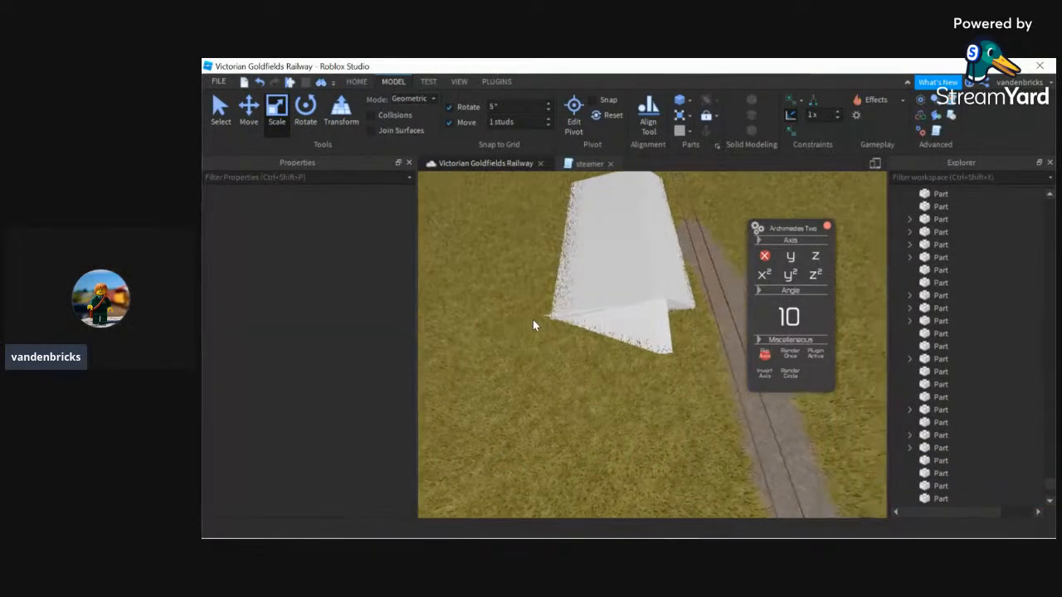
key("d")
scroll(533, 320, "up", 2)
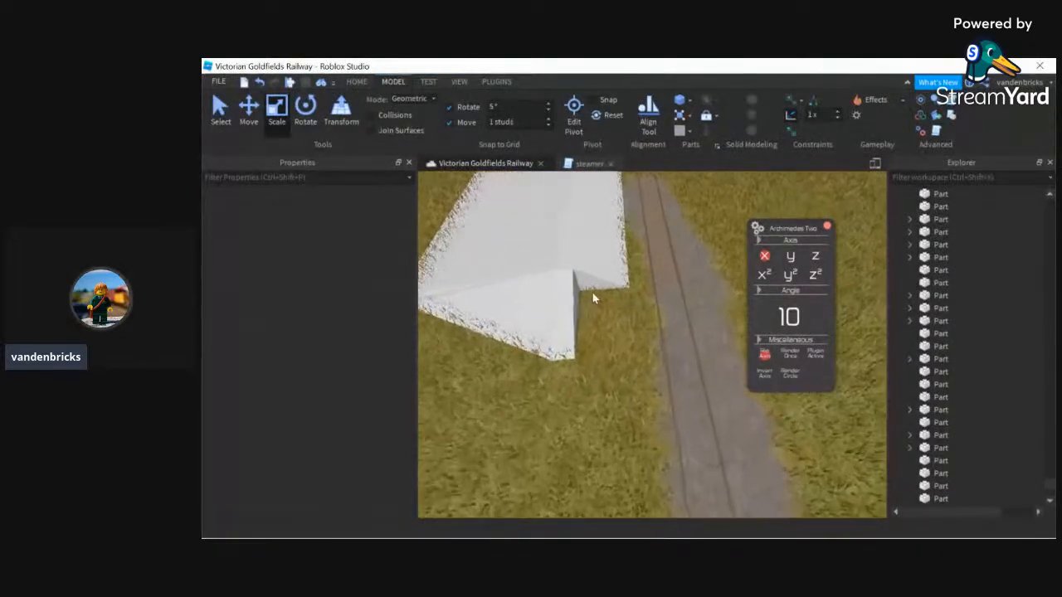
scroll(593, 292, "up", 3)
scroll(593, 292, "down", 5)
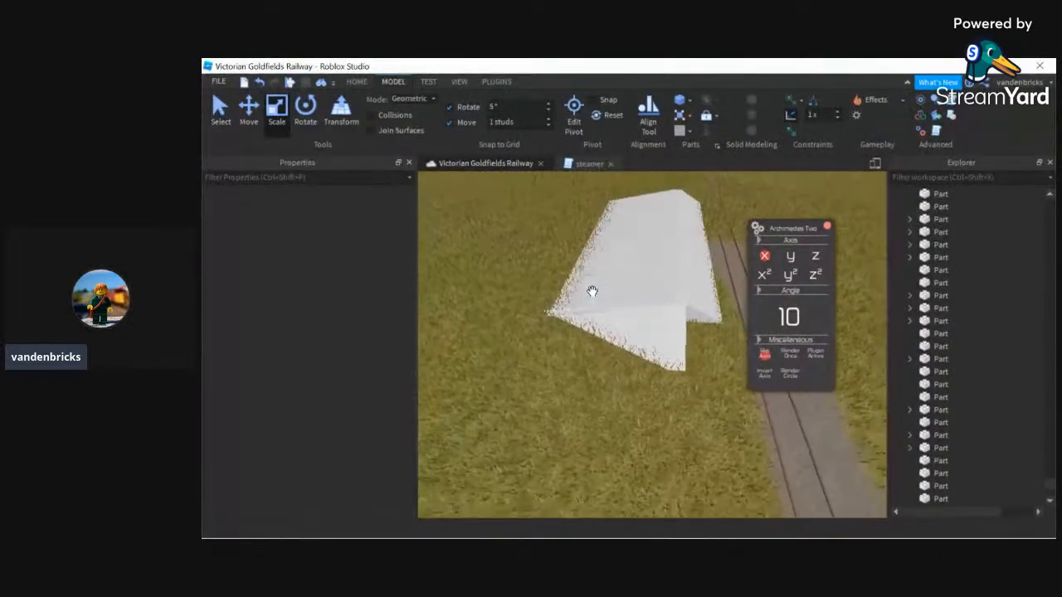
key("d")
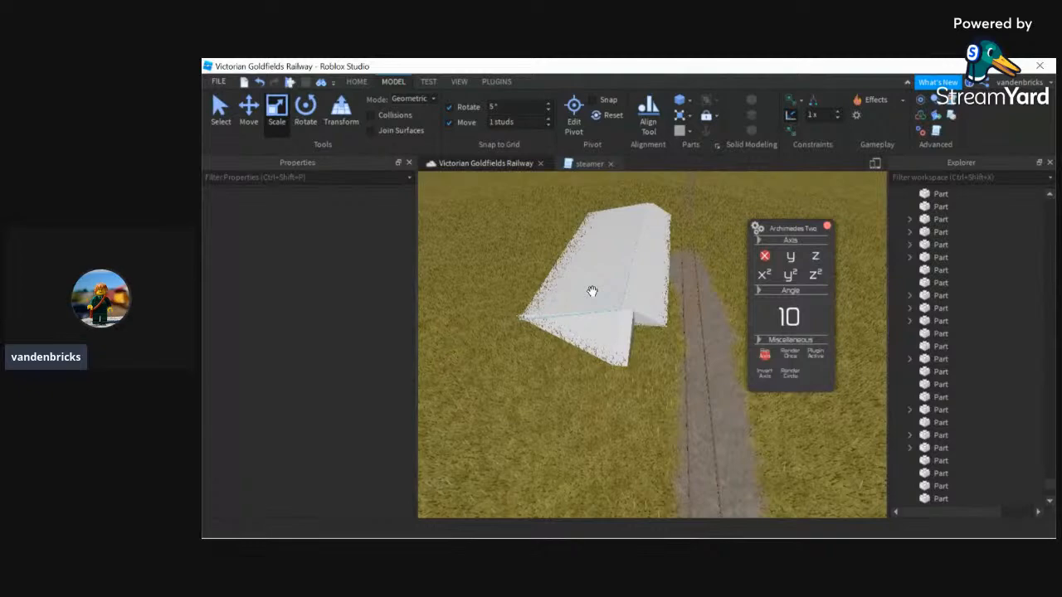
scroll(592, 292, "up", 4)
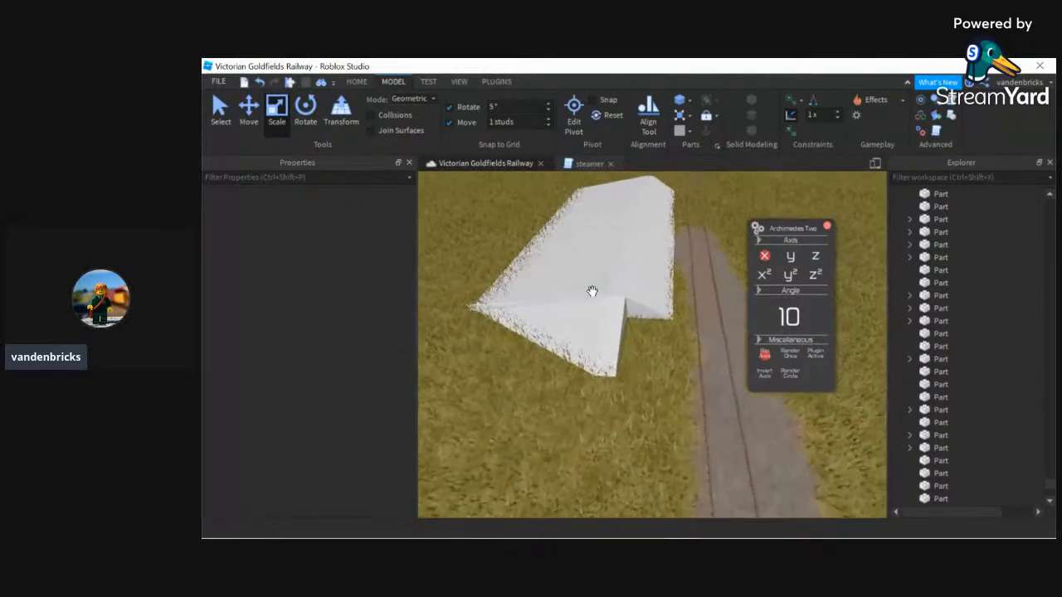
left_click(591, 264)
left_click(634, 286, "ctrl")
left_click(656, 300, "ctrl")
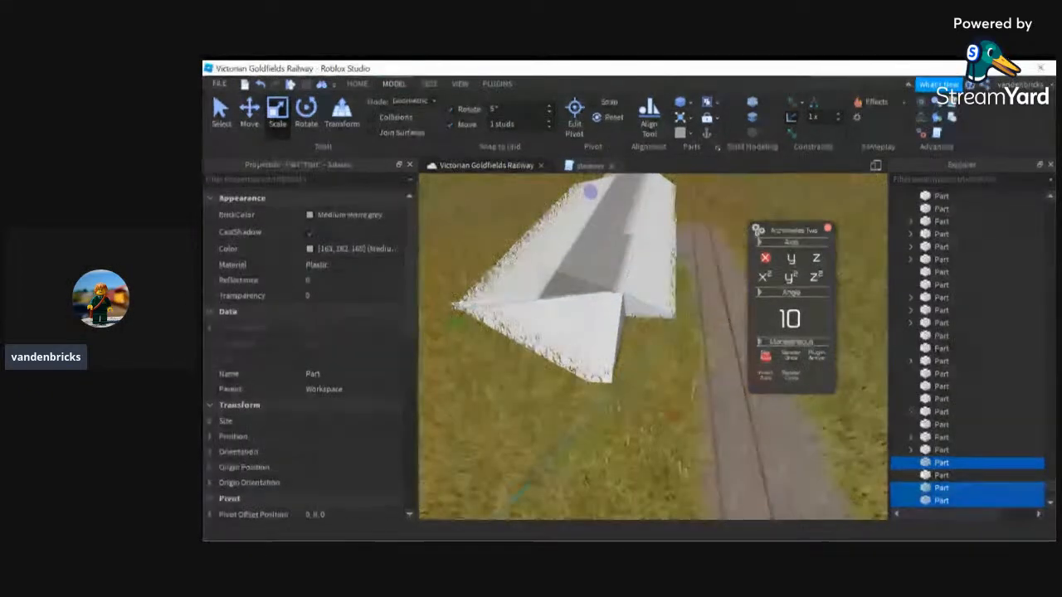
key("ctrl+g")
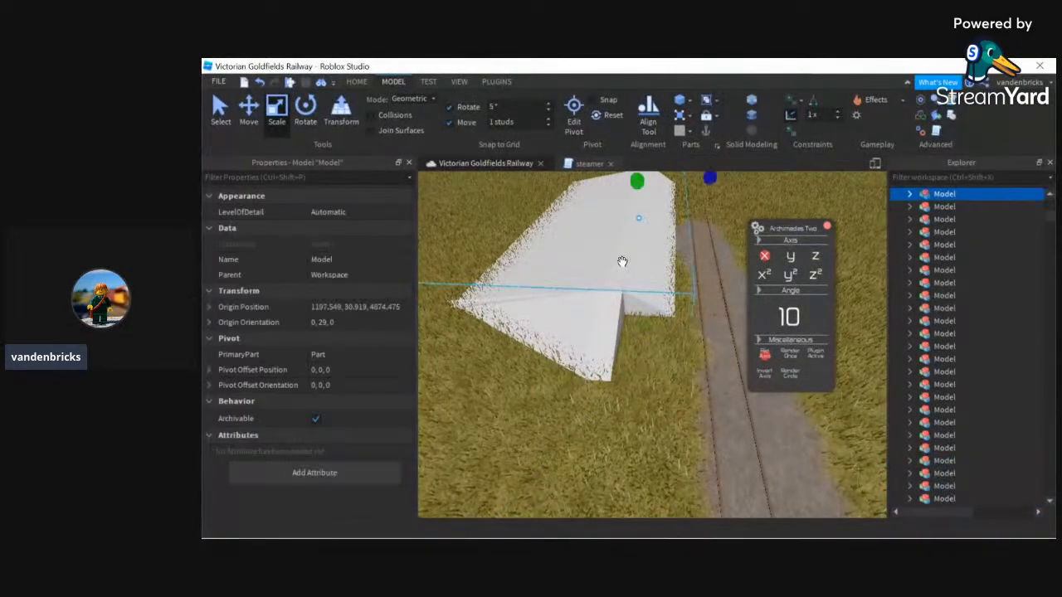
right_click_drag(654, 348, 654, 349)
scroll(667, 284, "up", 6)
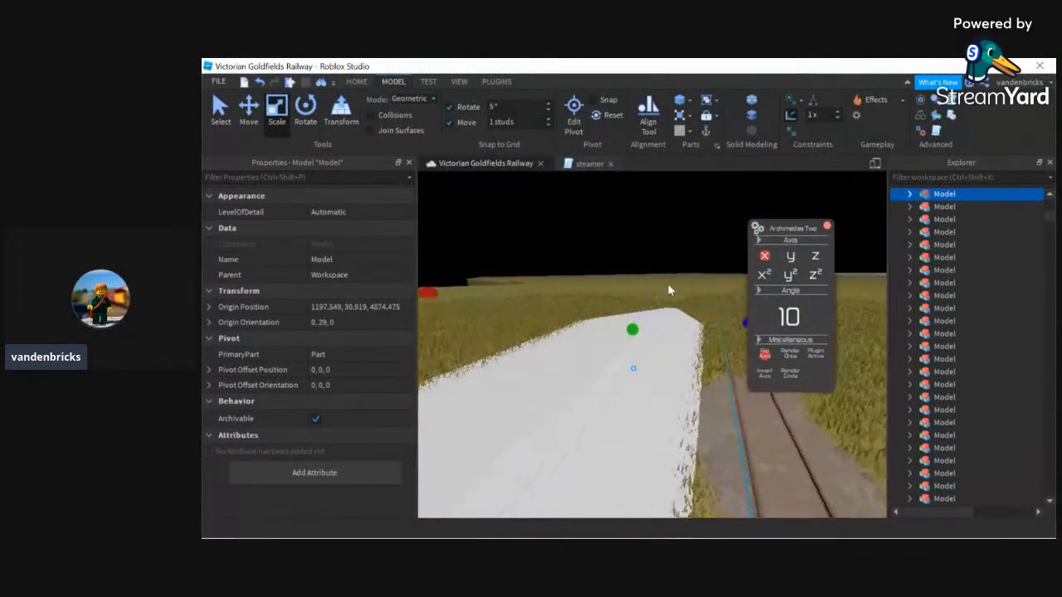
right_click_drag(669, 285, 747, 352)
key("s")
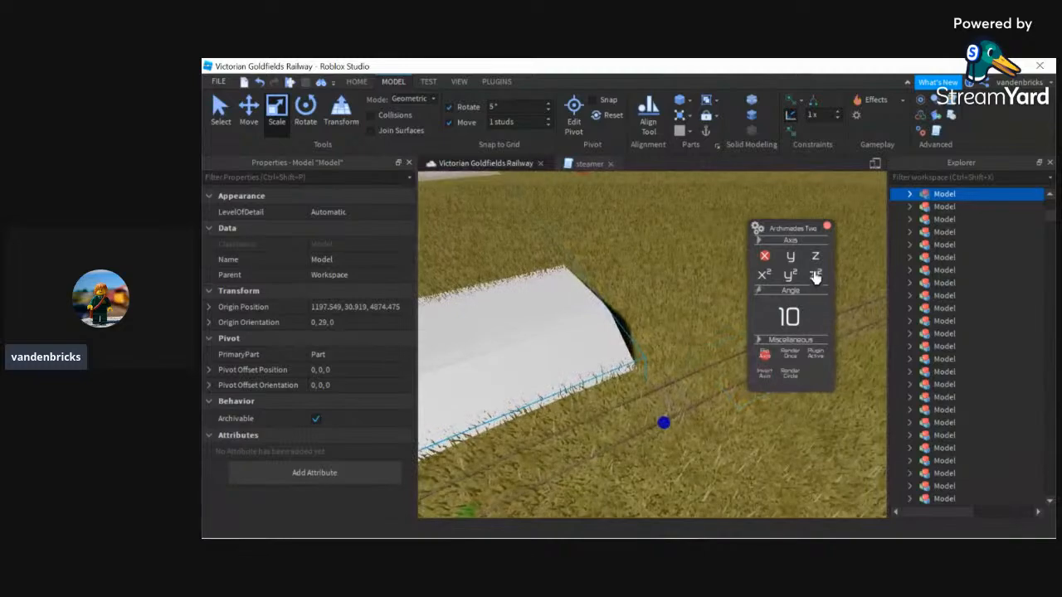
- Set Archimedes to the z² axis with a 5° angle for the grouped slab model
left_click(815, 277)
left_click_drag(680, 64, 630, 17)
left_click(525, 300, "alt")
right_click_drag(526, 300, 583, 272)
key("s")
left_click_drag(669, 238, 581, 299)
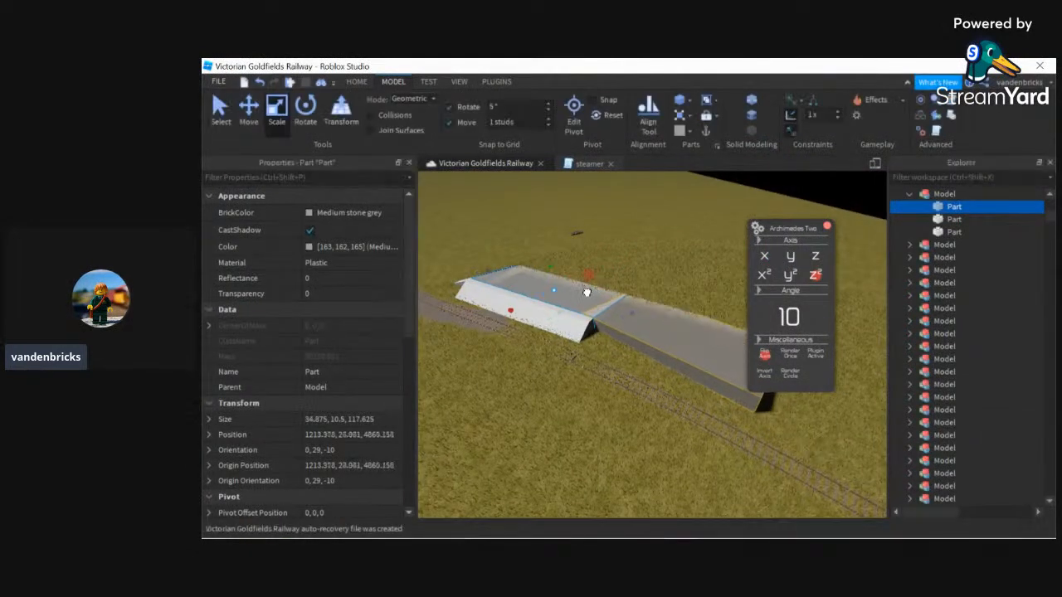
left_click(586, 297)
key("w")
key("a")
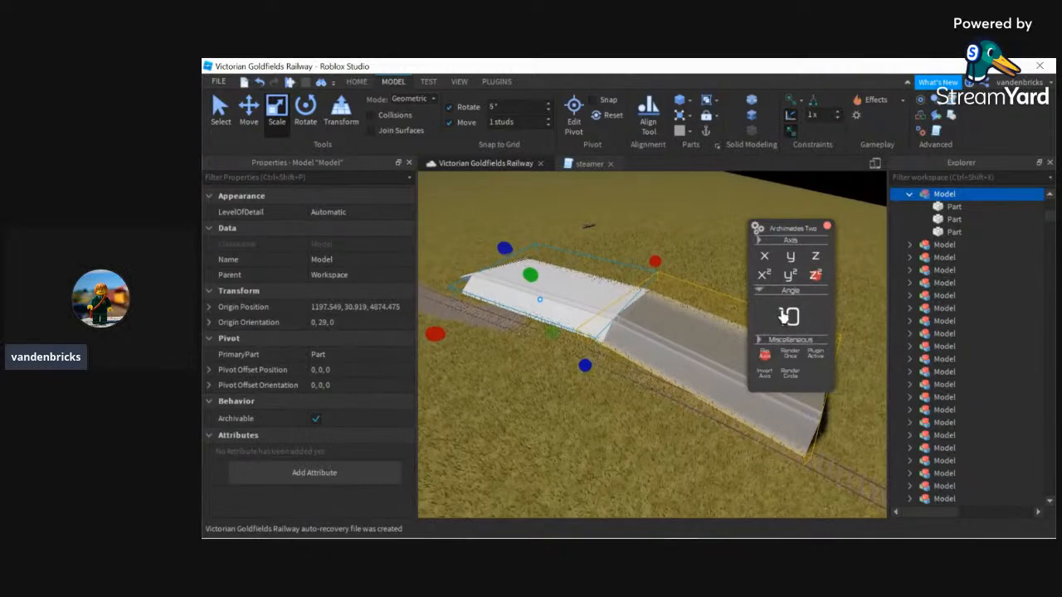
left_click(787, 324)
type("5")
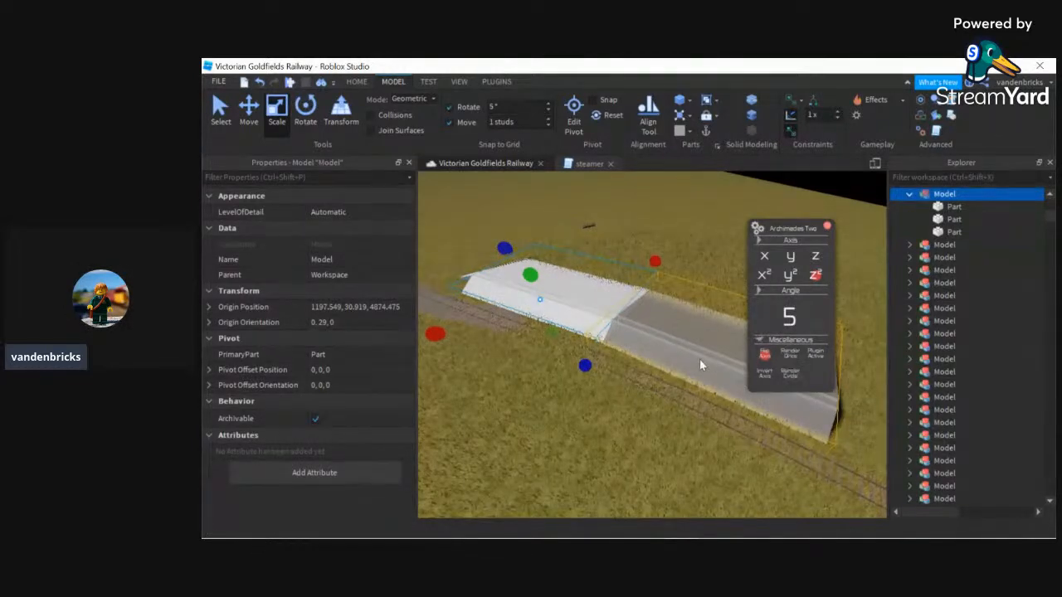
- Render two successive 5° curved copies of the slab model so the landform follows the track
right_click_drag(699, 359, 738, 390)
left_click_drag(845, 67, 847, 26)
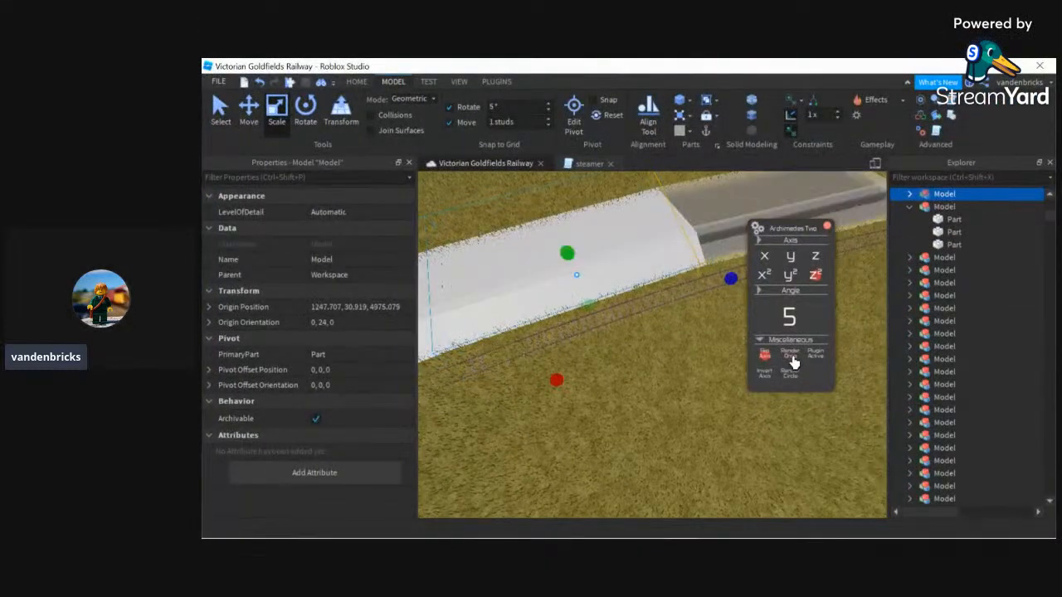
right_click_drag(604, 341, 645, 347)
key("a")
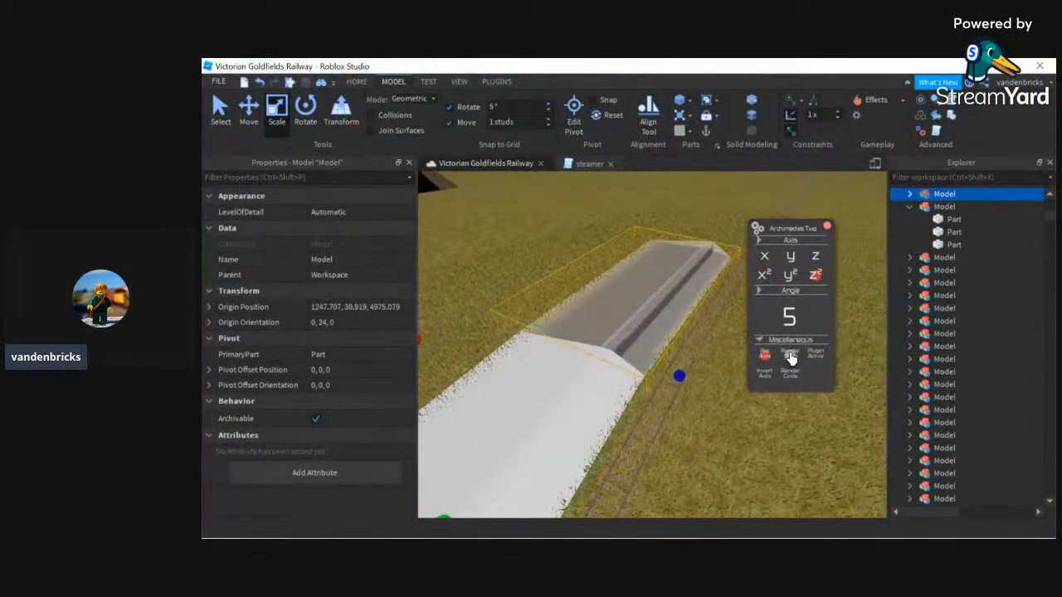
left_click(790, 357)
- Shorten the last curved segment from its far end by 81 studs with the ResizeWorld tool
left_click(495, 81)
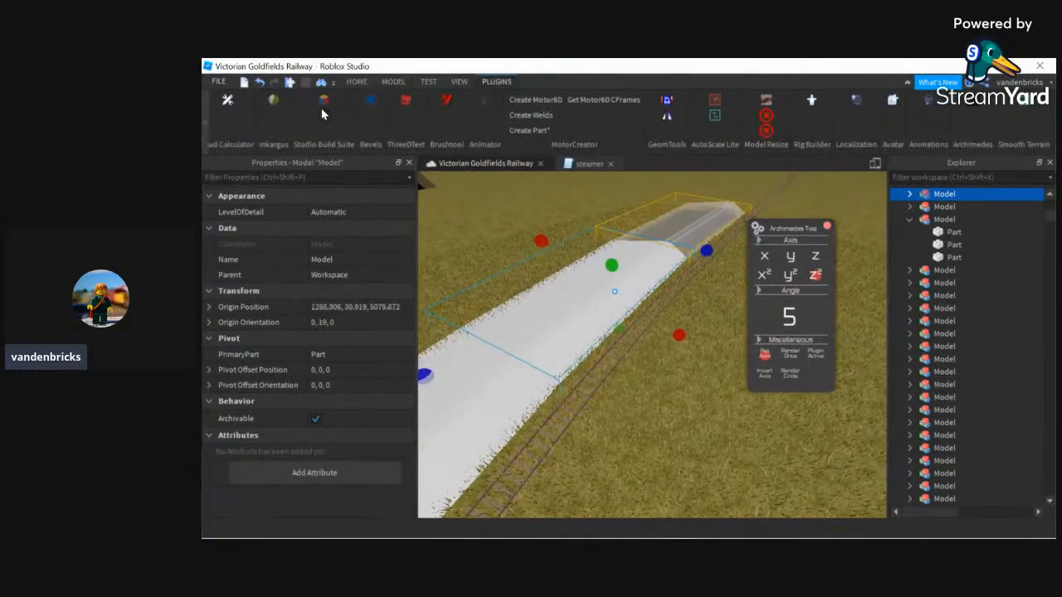
left_click(336, 144)
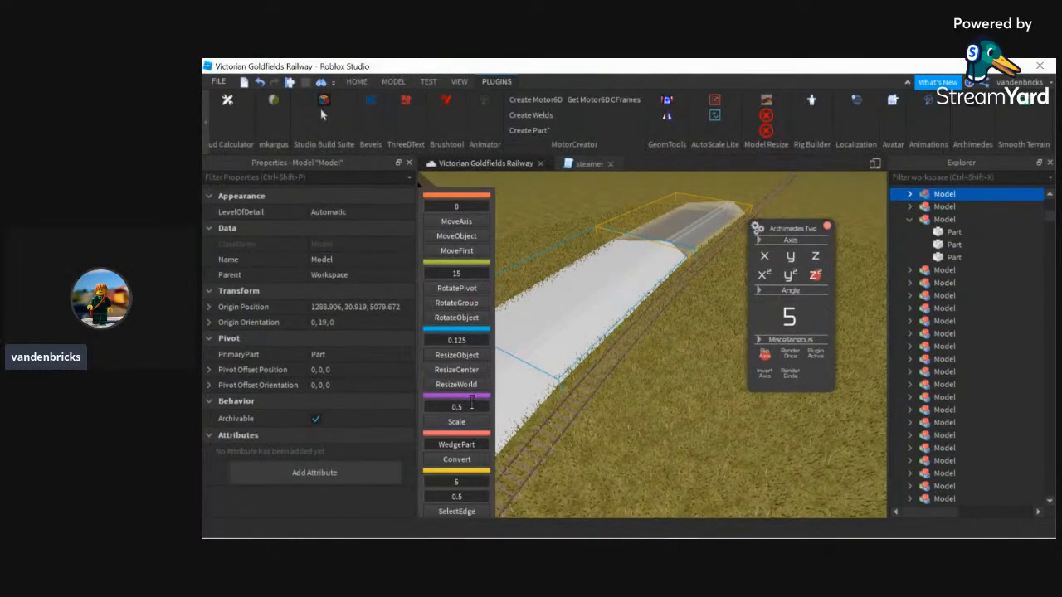
left_click_drag(630, 252, 555, 321)
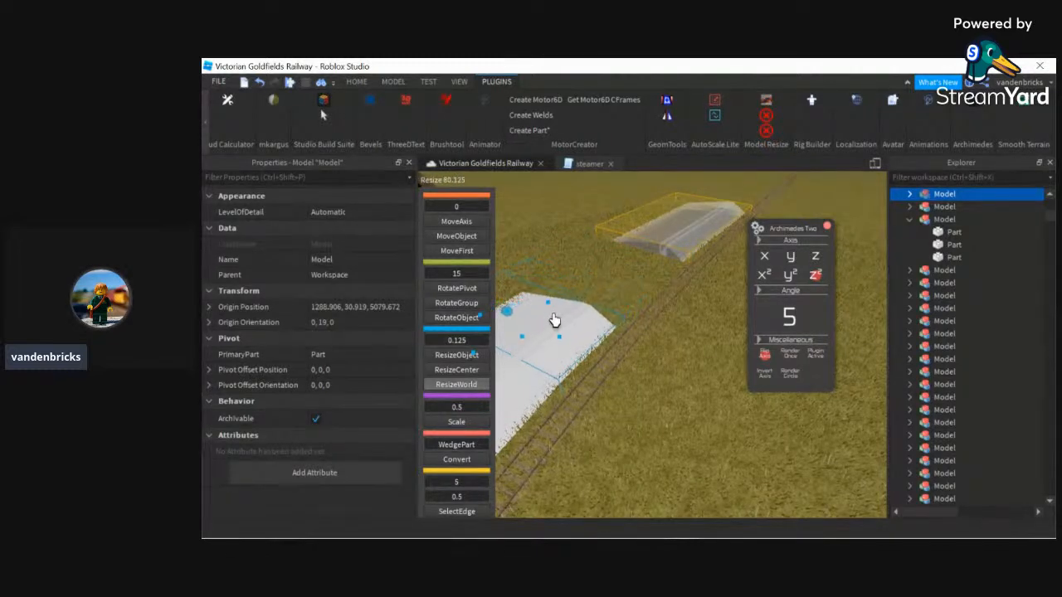
left_click(473, 392)
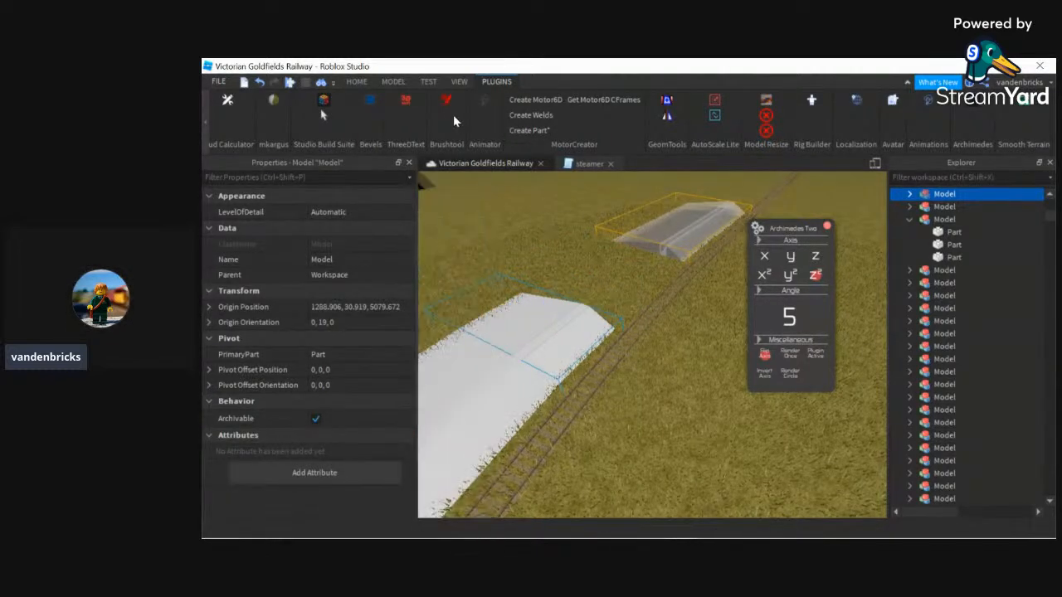
- Render one 5° downward-tilted segment at the far end along the z axis, with the axis flip off
left_click_drag(756, 373, 759, 375)
left_click(767, 379)
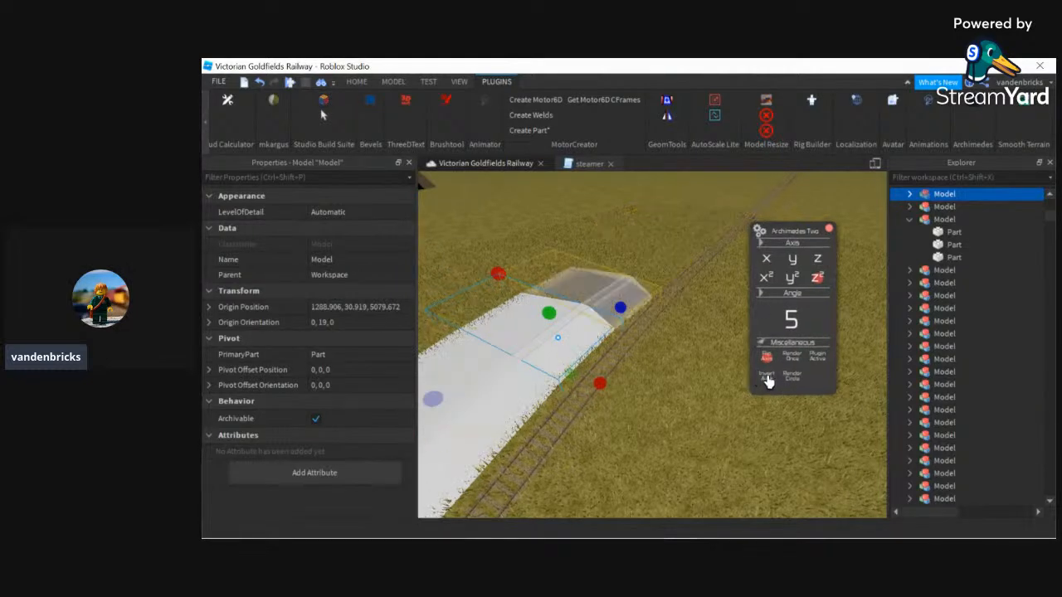
left_click(818, 261)
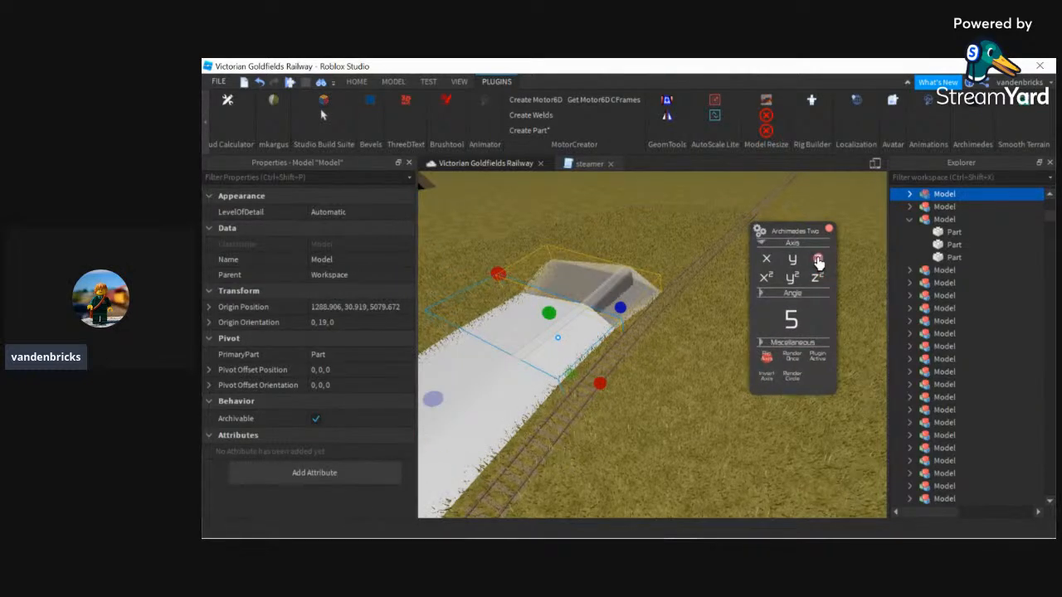
left_click(769, 365)
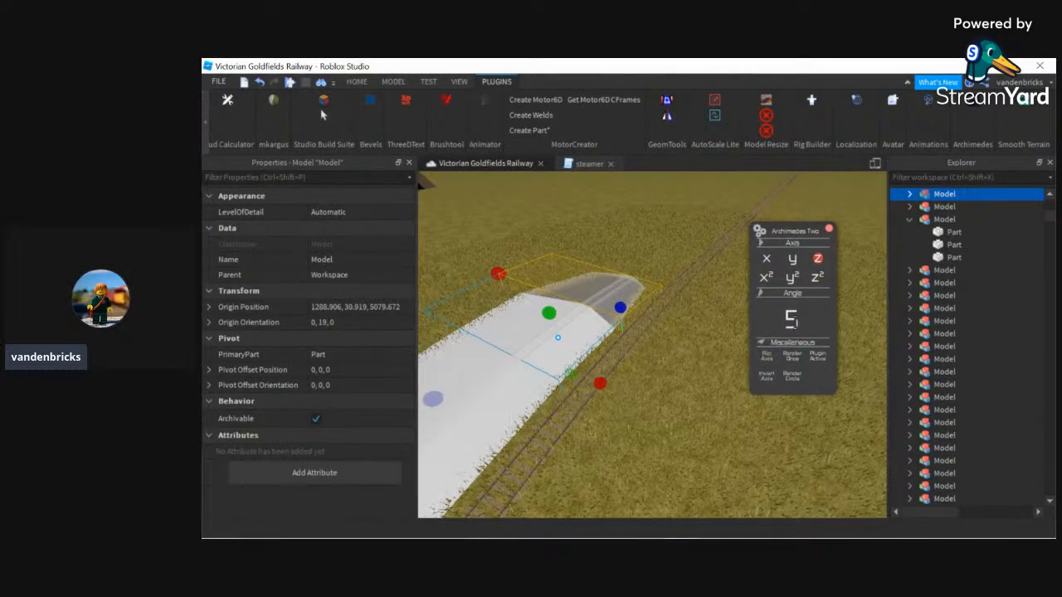
left_click(791, 358)
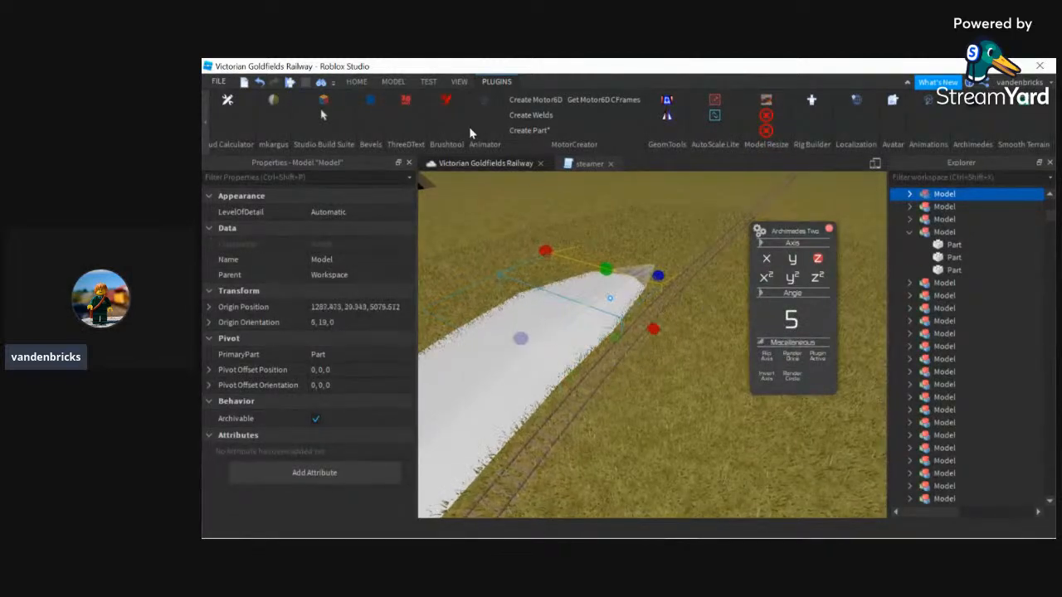
- Lengthen the downward-tilted end segment by 68.125 studs with ResizeWorld and close Archimedes
left_click(323, 100)
left_click(456, 383)
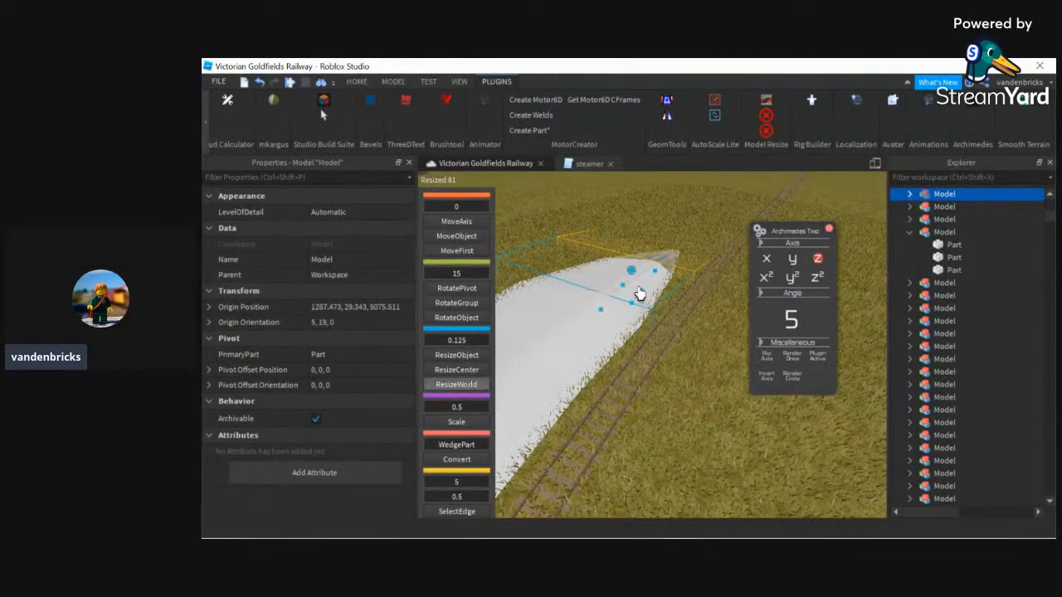
left_click_drag(654, 276, 695, 261)
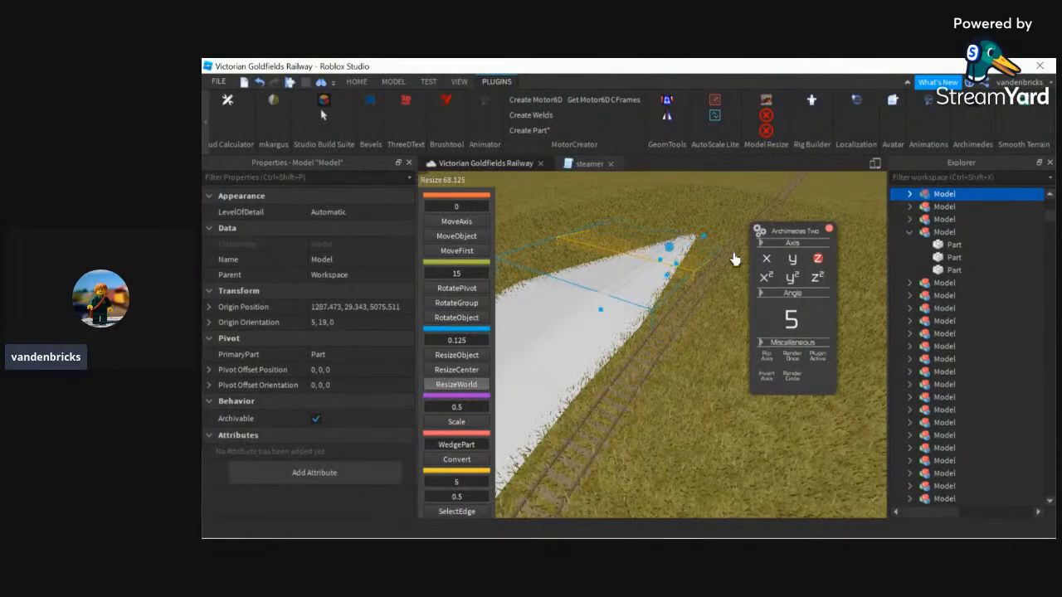
left_click(829, 230)
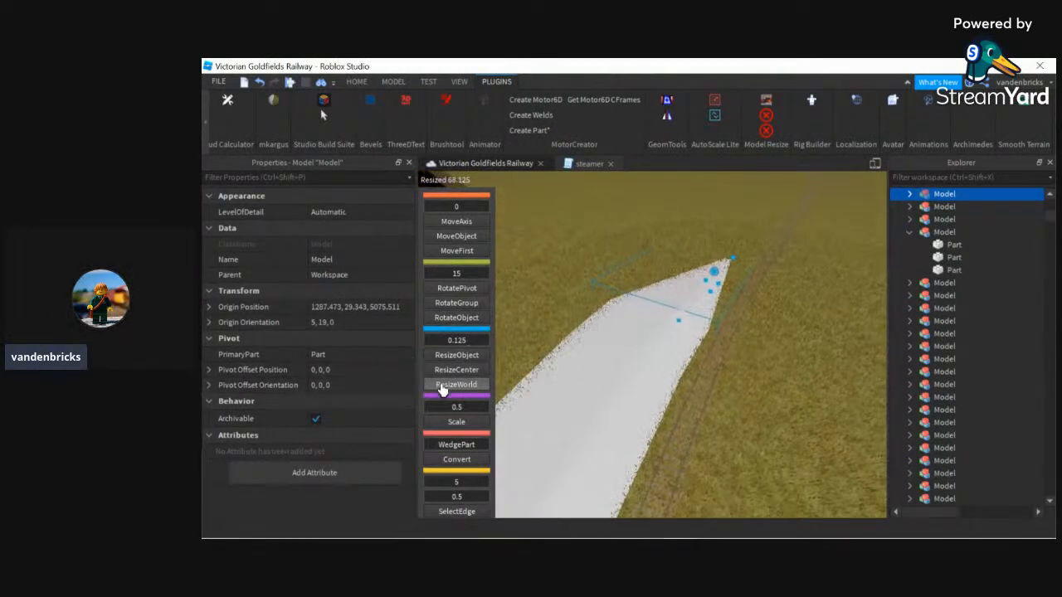
- Select the curved segments together with the near-end ramp parts and group them into one model
right_click_drag(569, 379, 448, 270)
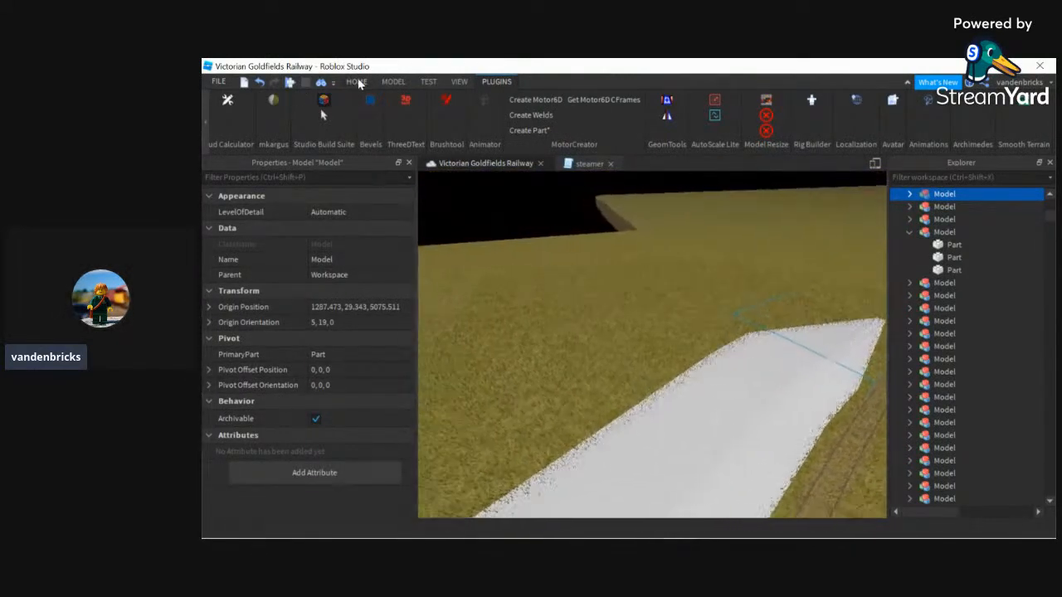
left_click(356, 83)
right_click_drag(771, 353, 561, 248)
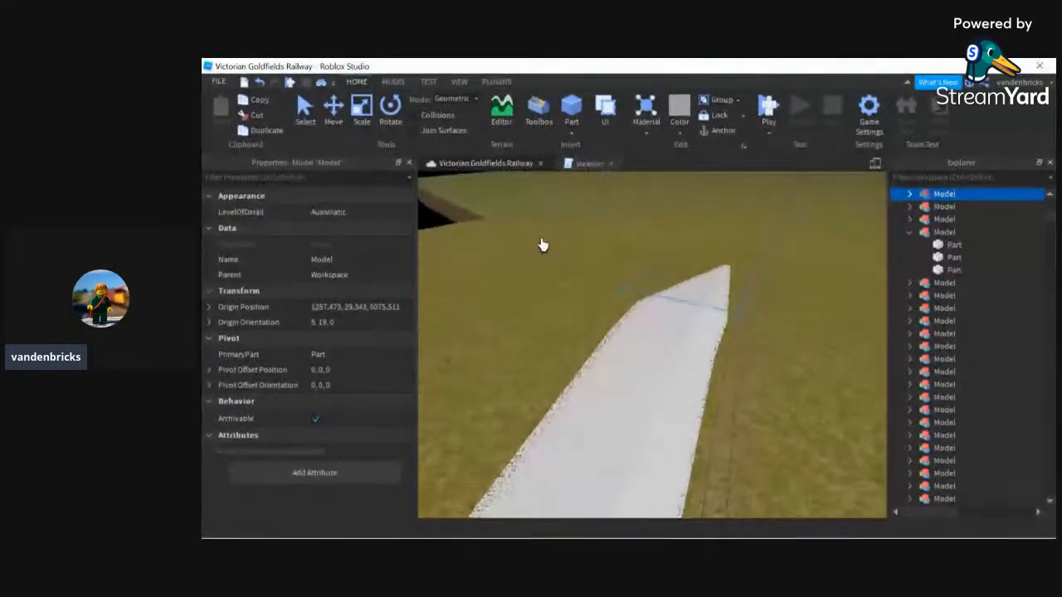
scroll(675, 320, "up", 5)
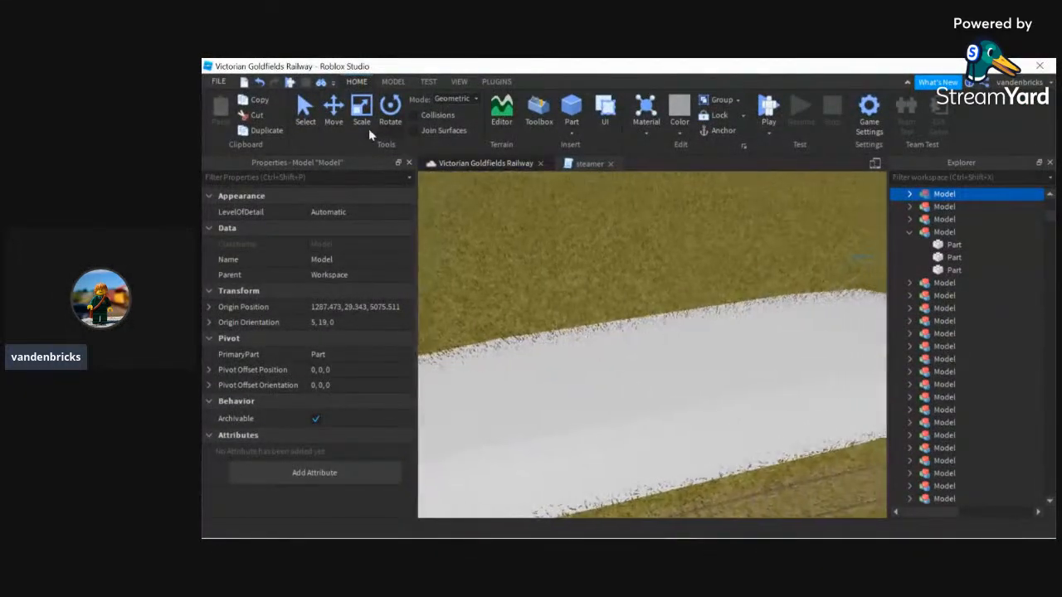
left_click(498, 82)
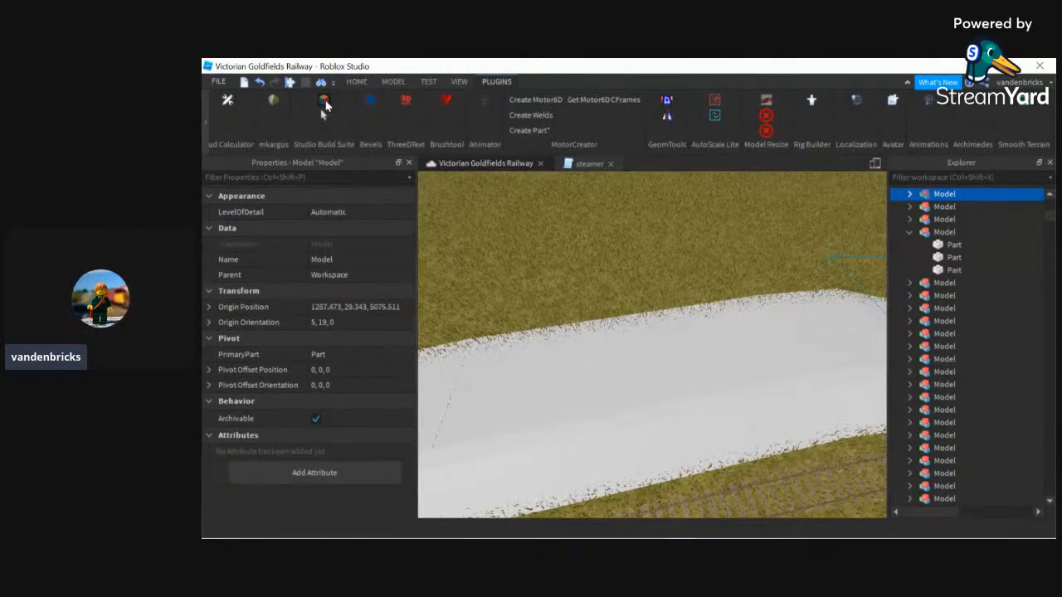
left_click(357, 82)
left_click(724, 308, "ctrl")
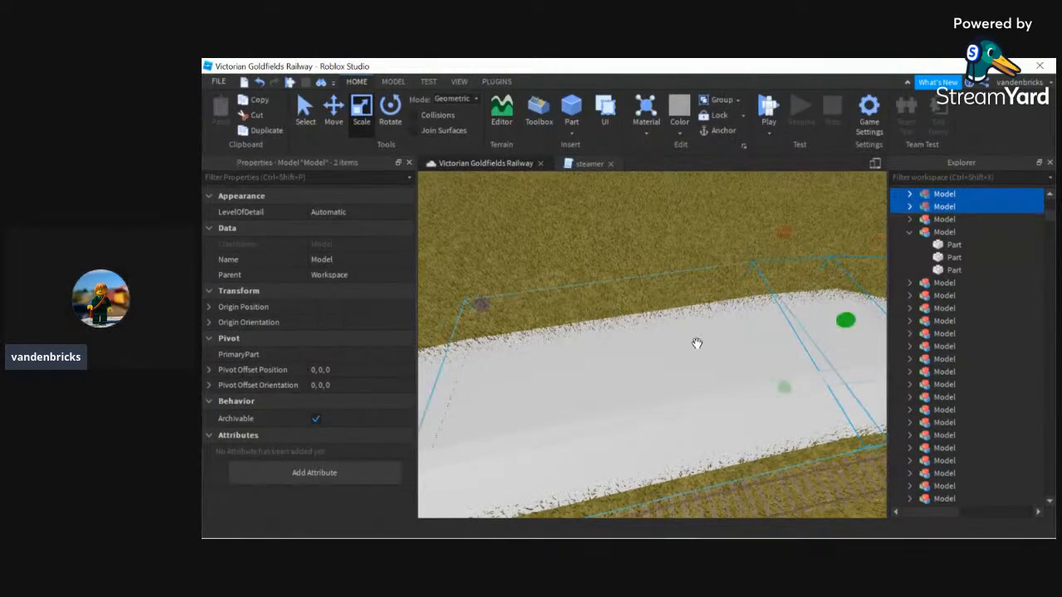
right_click_drag(697, 344, 611, 315)
left_click(611, 315, "ctrl")
left_click(552, 299, "ctrl")
right_click_drag(553, 299, 582, 248)
left_click(584, 233, "ctrl")
left_click(549, 264, "ctrl")
scroll(618, 281, "down", 3)
right_click_drag(618, 281, 561, 291)
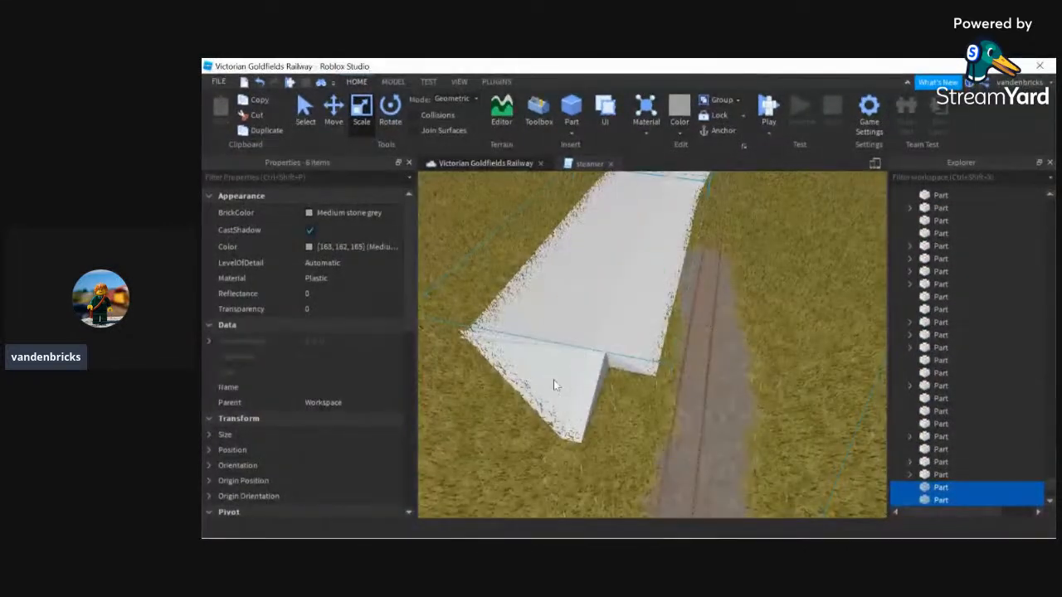
key("ctrl+g")
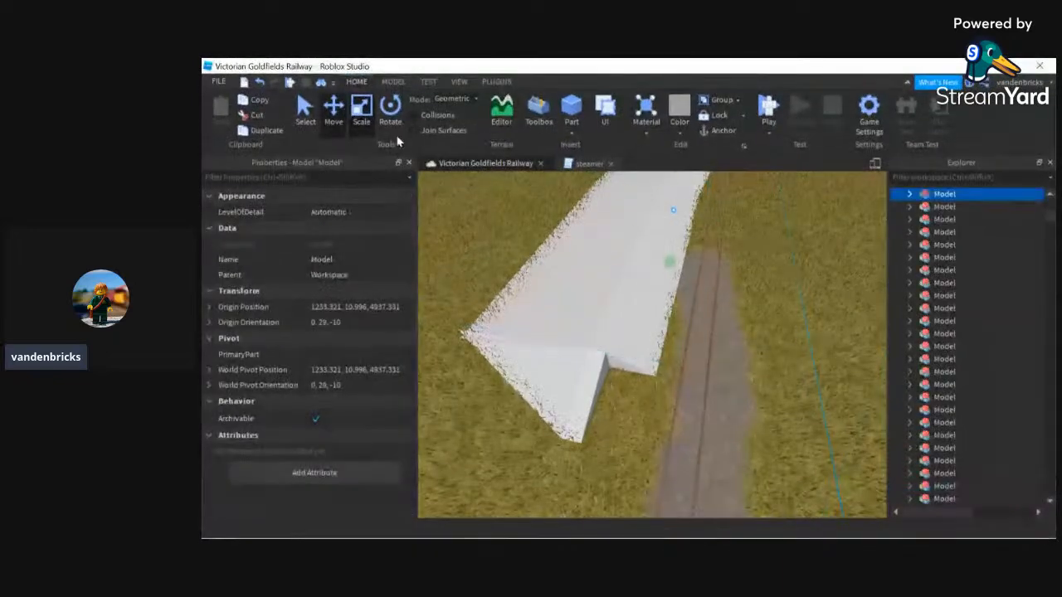
- Try to move the grouped landform sideways, and undo the move
left_click(339, 112)
right_click_drag(705, 325, 706, 322)
scroll(706, 322, "down", 1)
left_click_drag(722, 311, 643, 285)
key("ctrl+z")
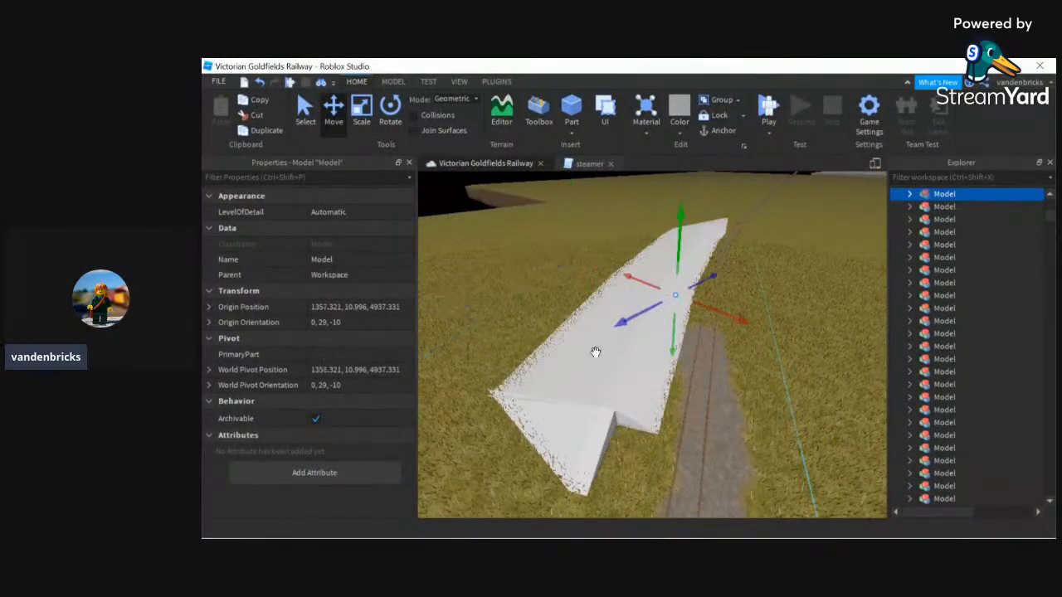
- Add the leftover side slope at the near end to the landform and group them together
left_click(557, 434, "shift")
left_click(721, 100)
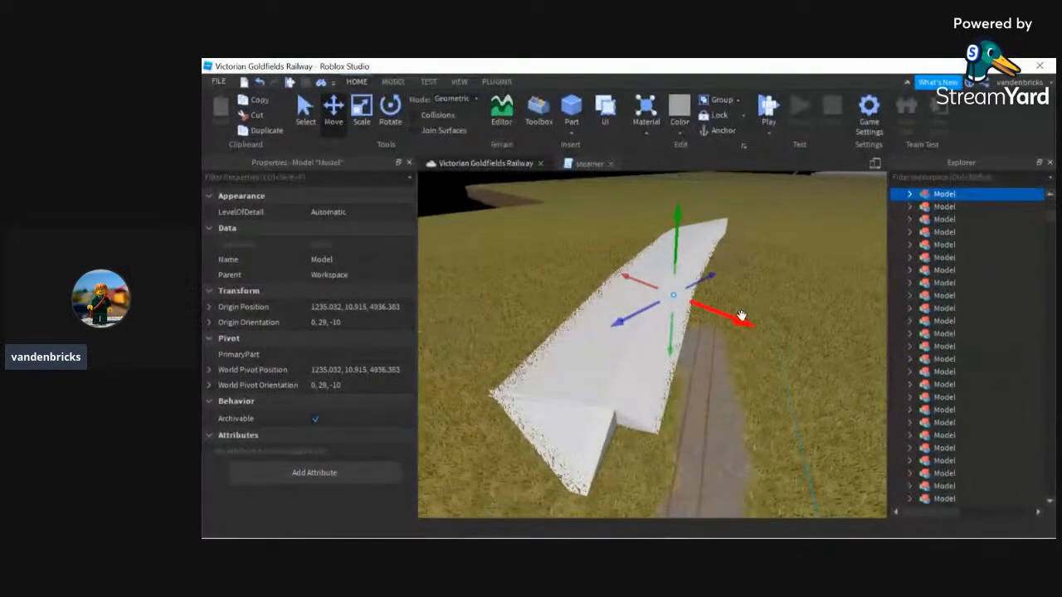
- Move a copy of the landform across the track and place a new 4 × 1 × 2 block on its surface
left_click_drag(741, 316, 747, 303)
key("f")
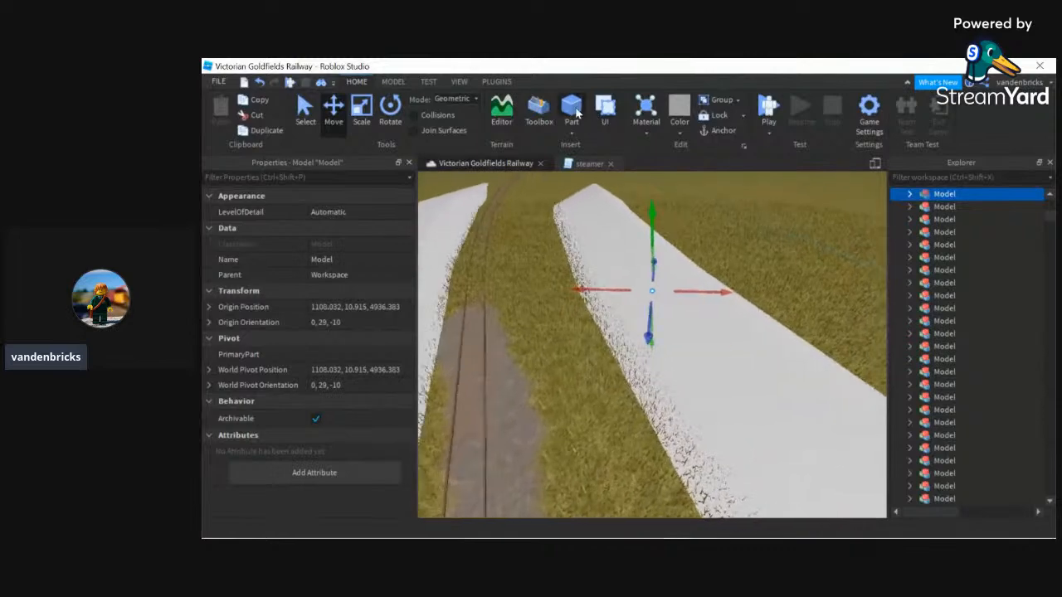
left_click(571, 108)
scroll(716, 306, "up", 3)
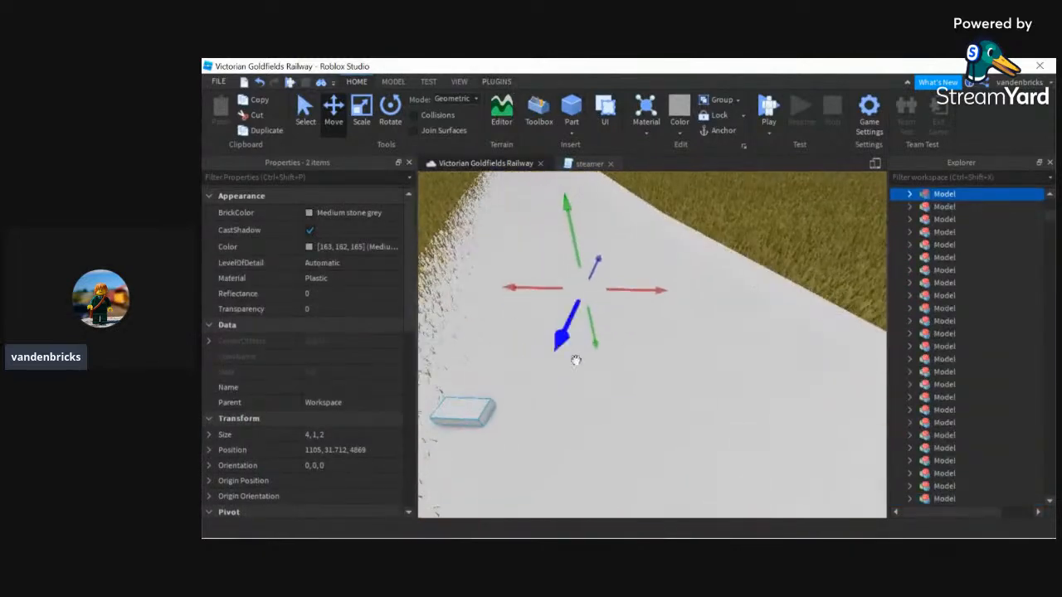
scroll(752, 237, "down", 3)
left_click(751, 237)
key("d")
left_click_drag(614, 379, 622, 334)
key("w")
right_click_drag(623, 333, 631, 356)
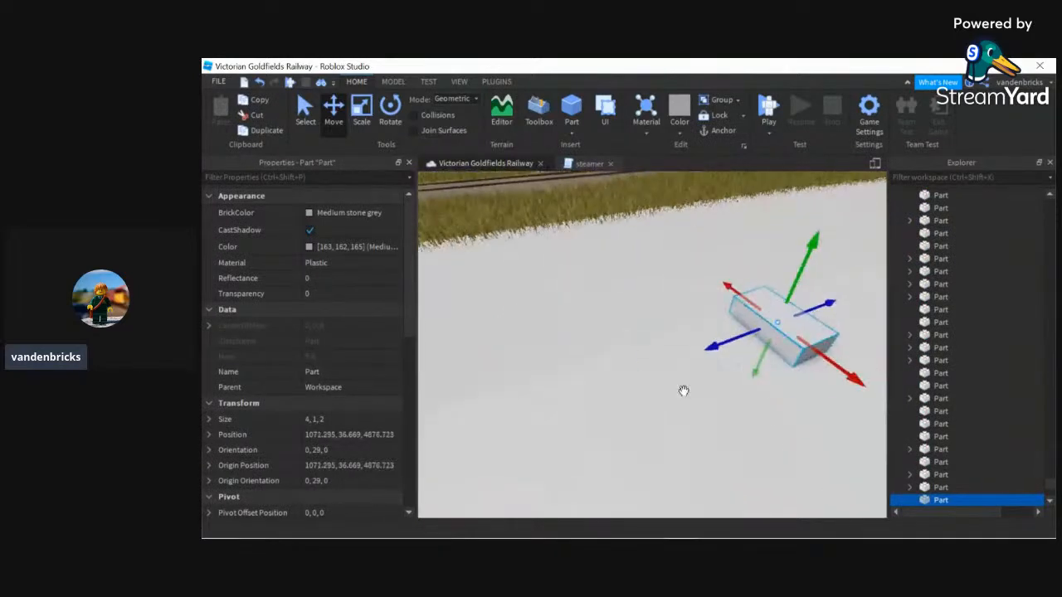
- Select the landform copy with the small block and try to reflect them across one of the block's faces
left_click(705, 390, "ctrl")
key("d")
left_click(502, 82)
left_click(670, 117)
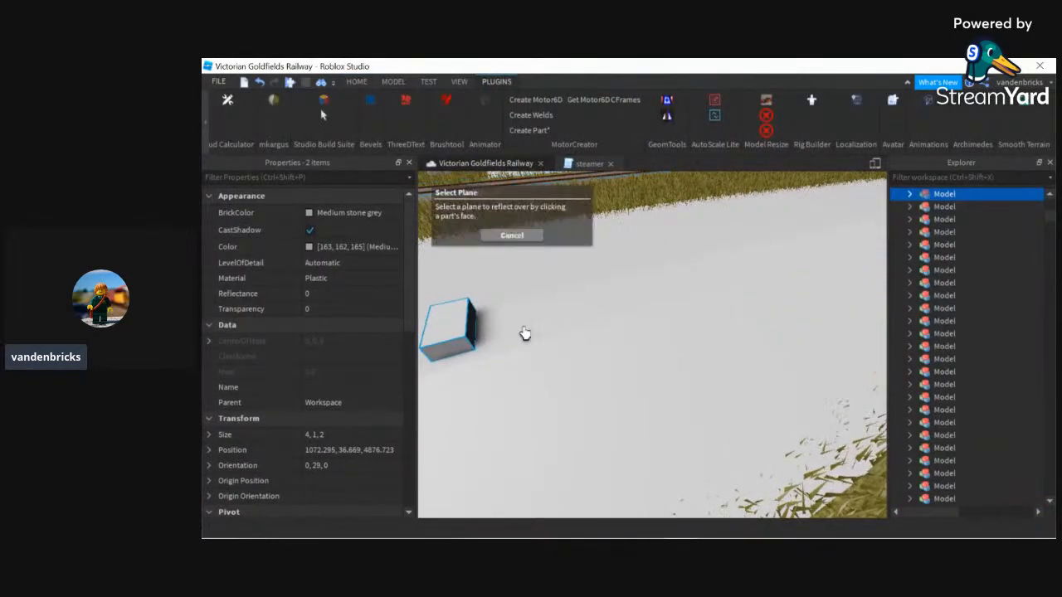
left_click(445, 347)
key("s")
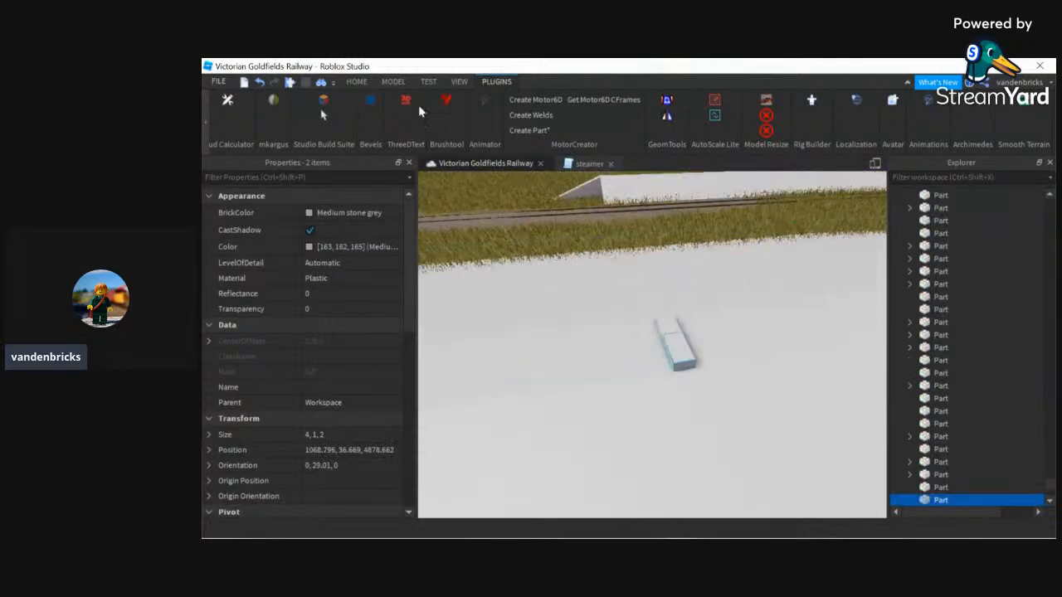
- Select the landform copy and shift it sideways towards the track
left_click(357, 82)
left_click(332, 123)
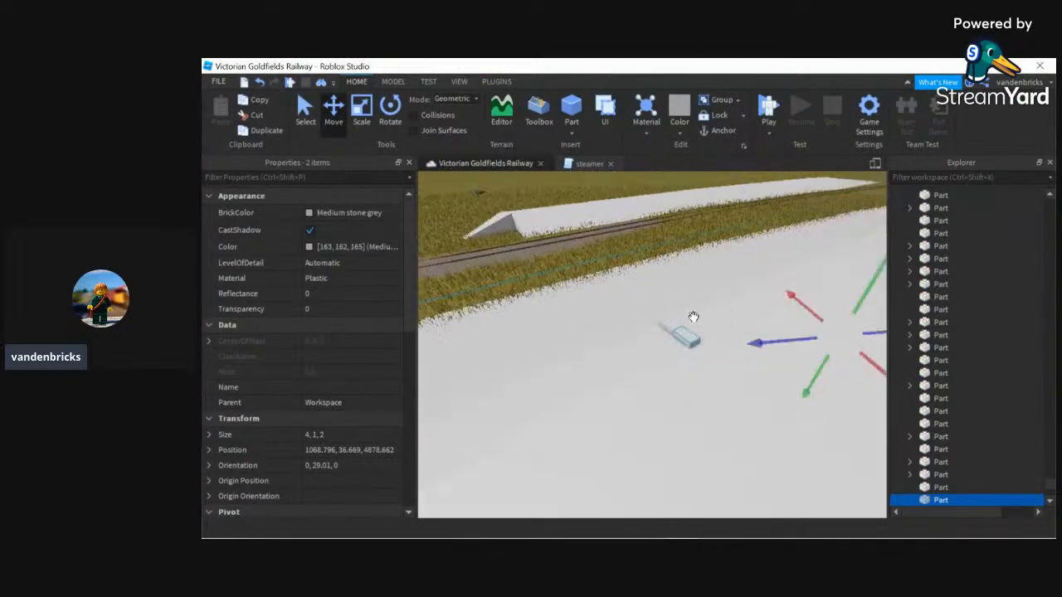
left_click(664, 324)
left_click(676, 314)
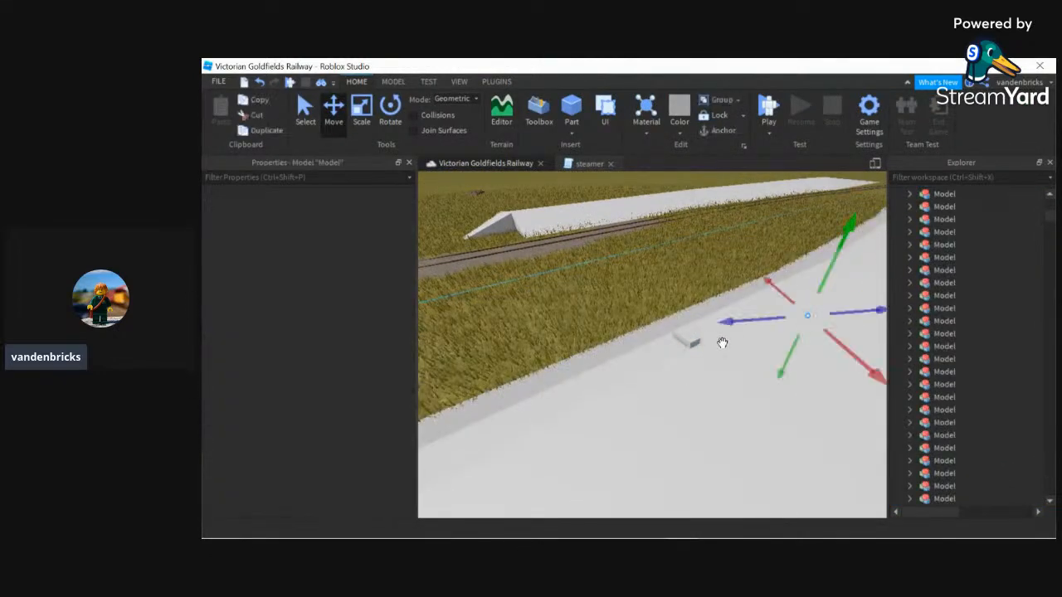
key("f")
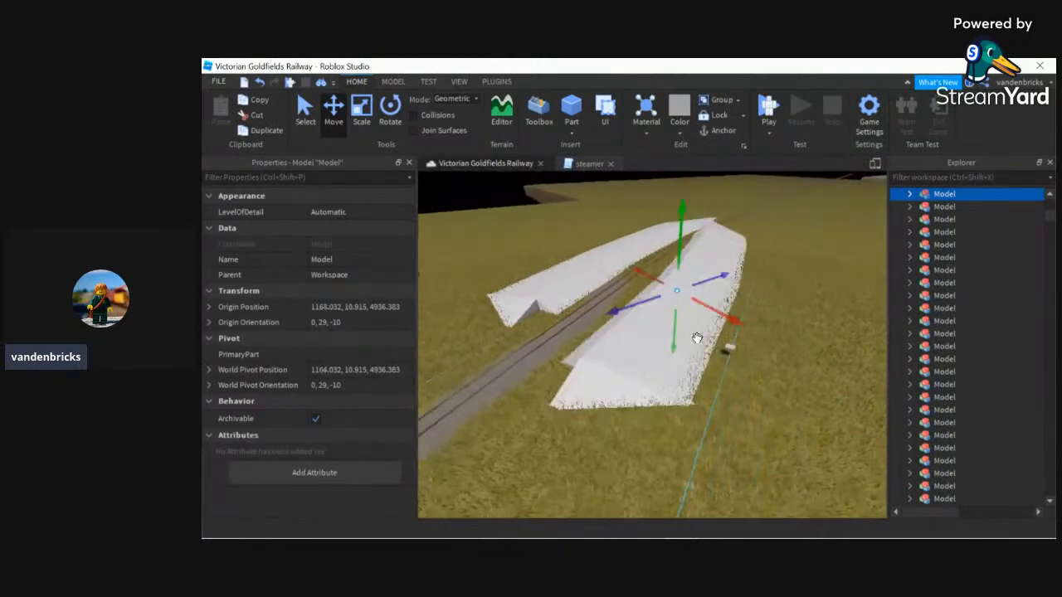
- Delete the landform copy and the small helper blocks
key("Delete")
left_click_drag(678, 360, 754, 326)
key("Delete")
key("a")
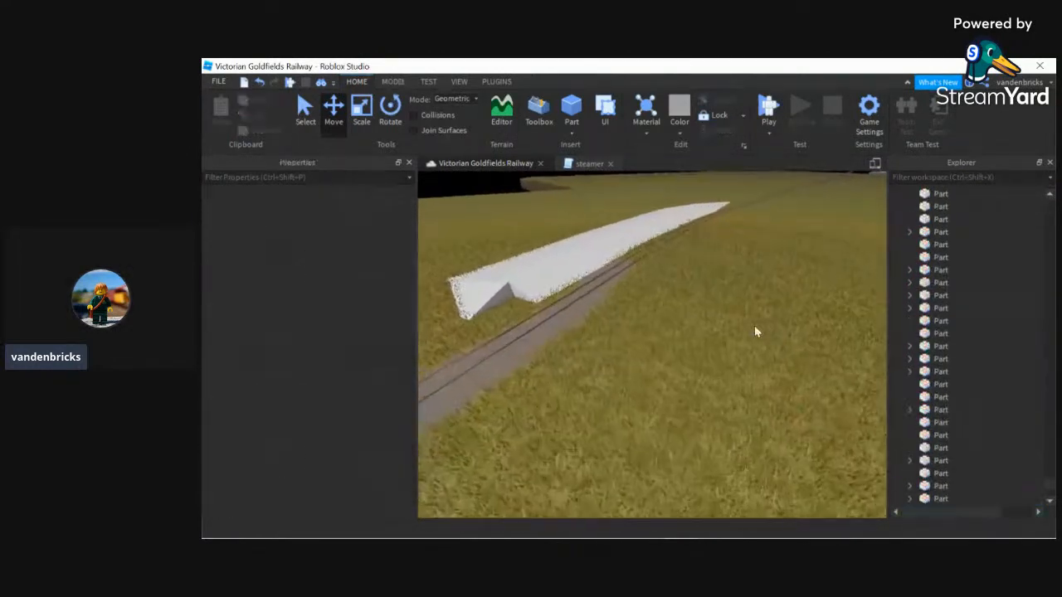
- Duplicate the three parts of the landform's end section and move the copy across the track
left_click(573, 241)
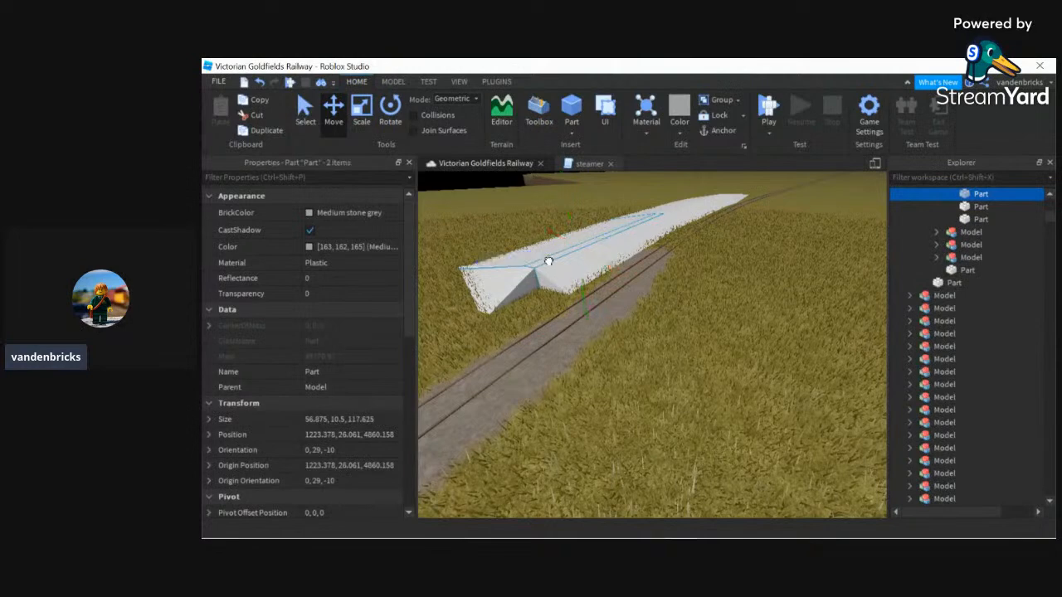
left_click(549, 262, "ctrl")
left_click(566, 270, "ctrl")
key("ctrl+d")
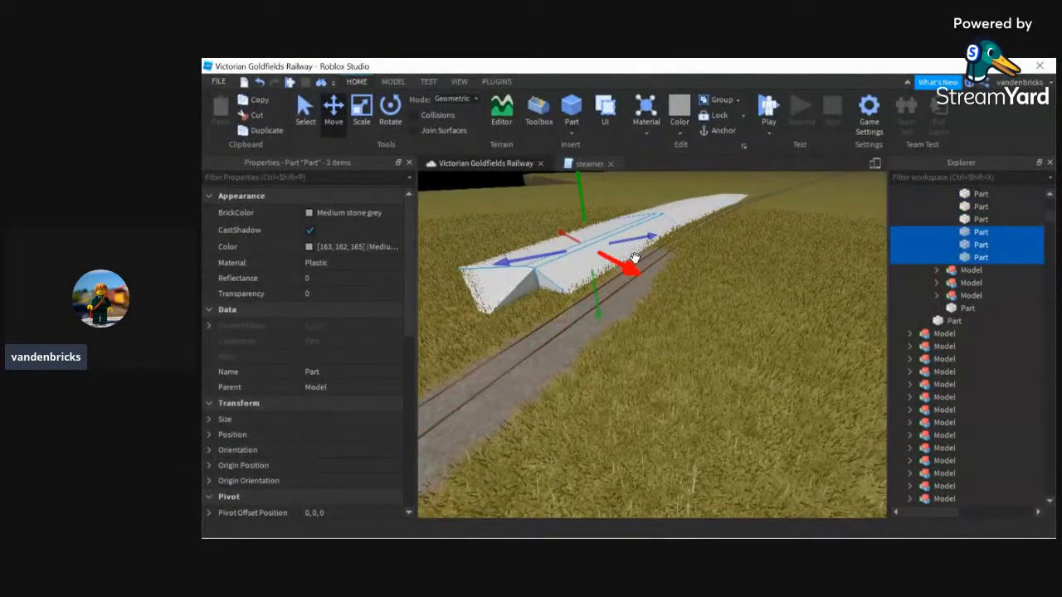
left_click_drag(635, 258, 638, 264)
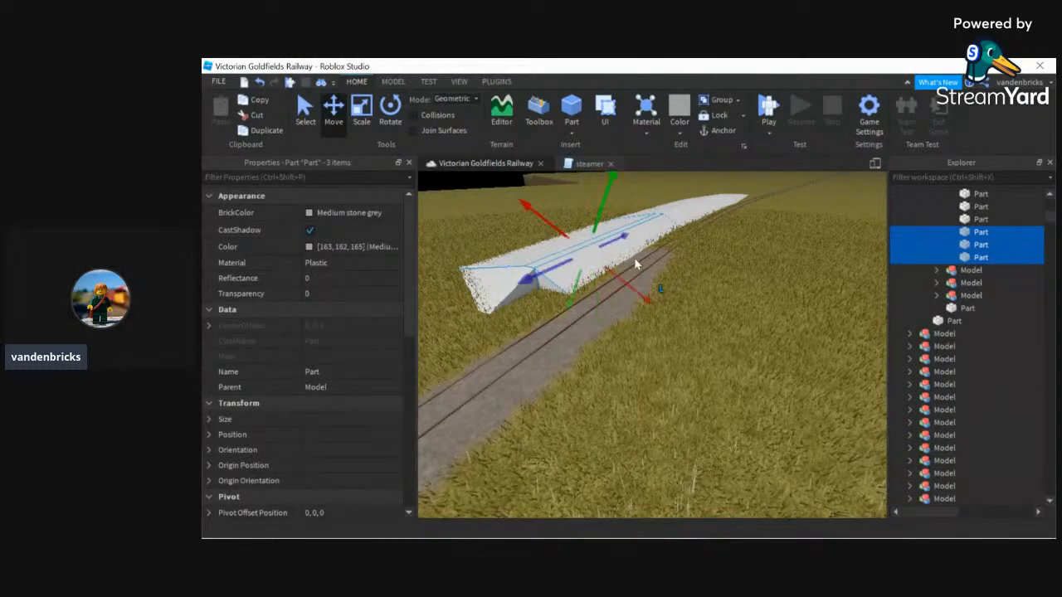
scroll(611, 272, "up", 5)
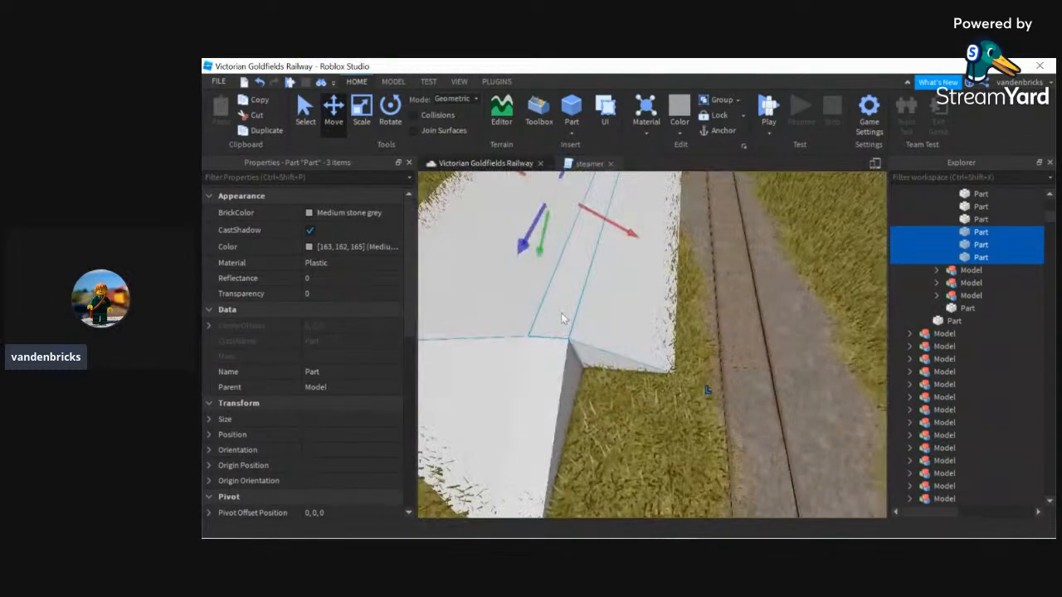
left_click(561, 312, "ctrl")
left_click(617, 240, "ctrl")
left_click_drag(618, 184, 815, 219)
- Rotate the copied section so its side slope faces the track and place it beside the rails
key("d")
left_click(390, 112)
left_click_drag(688, 268, 625, 331)
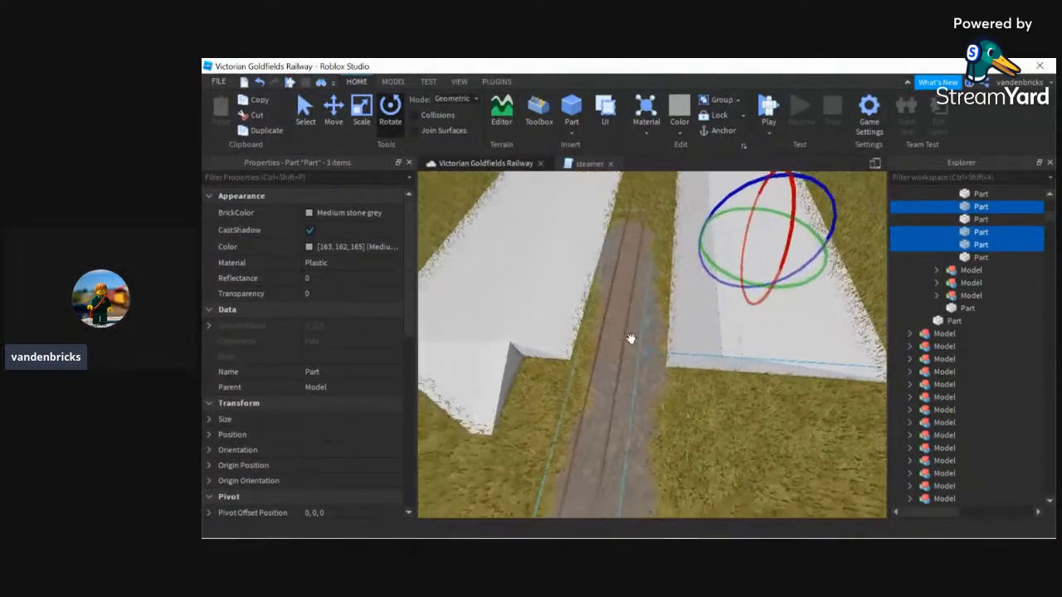
left_click(332, 108)
right_click_drag(661, 303, 650, 344)
key("w")
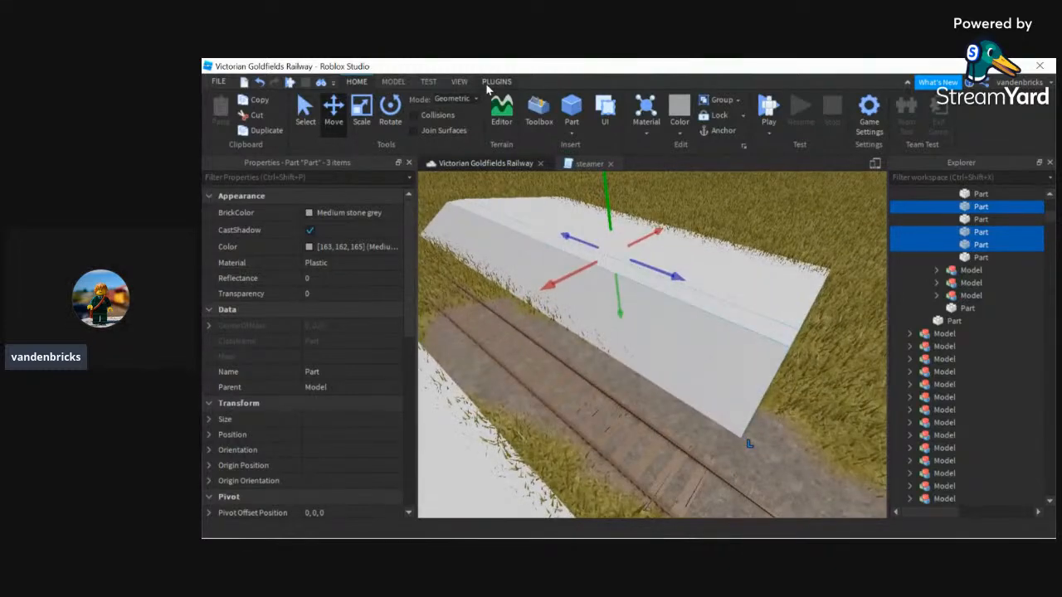
- Use Archimedes Two to render the next section of the copy about the Z axis at 5 degrees
left_click(494, 83)
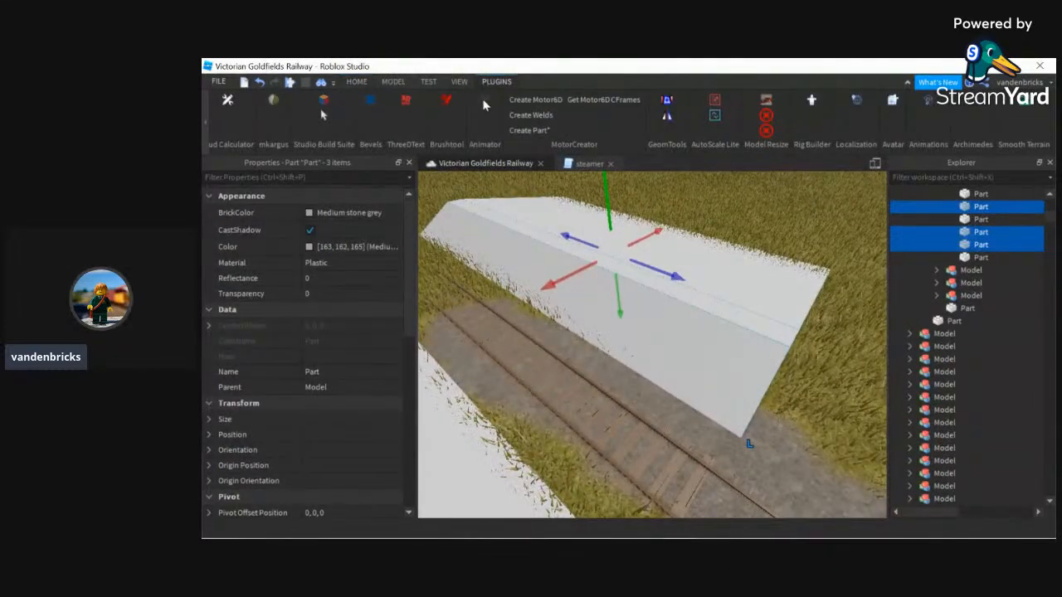
left_click(324, 101)
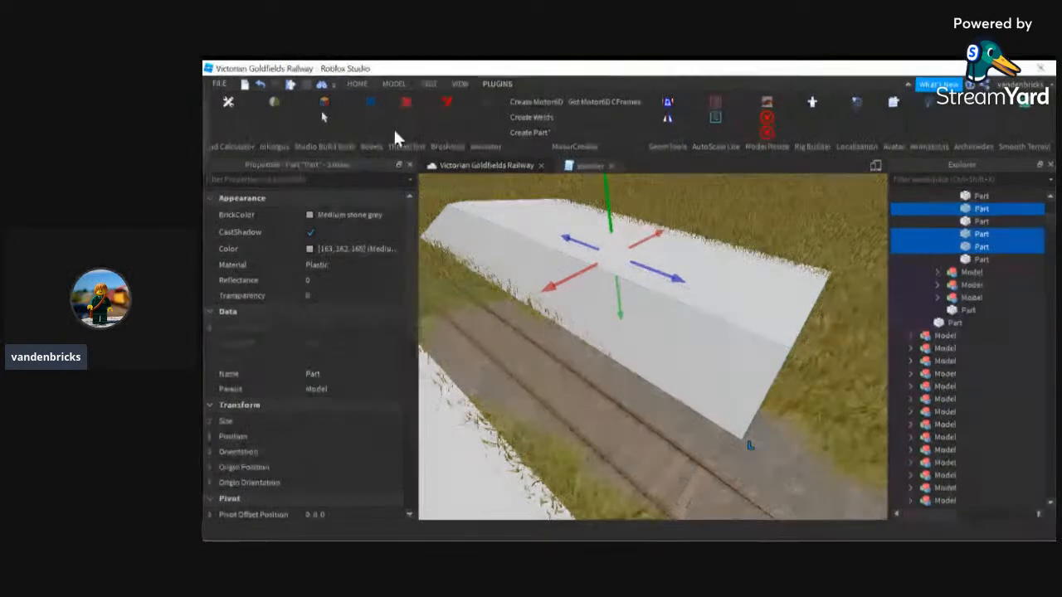
left_click(323, 106)
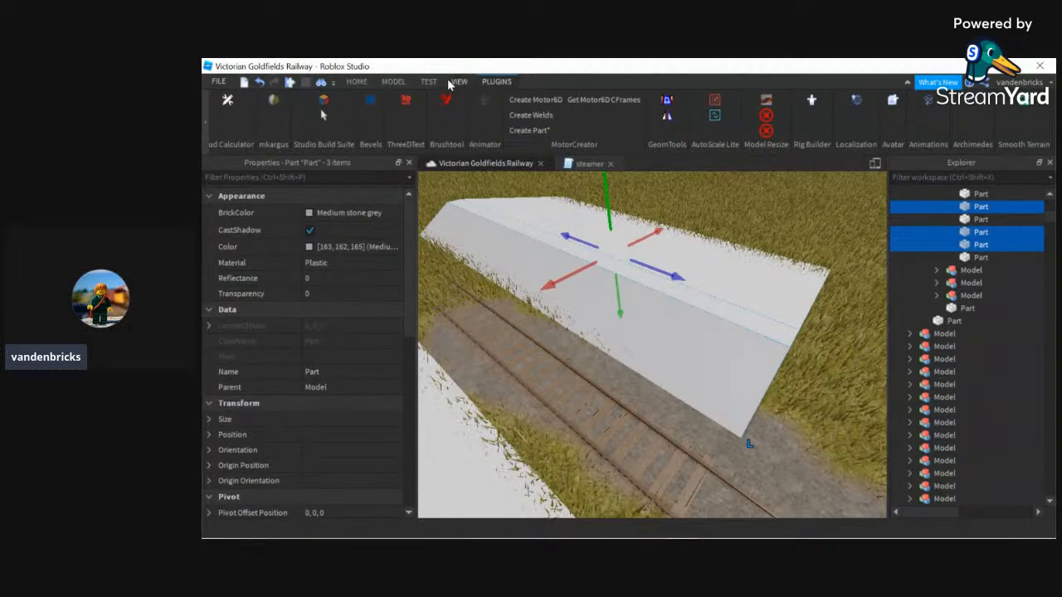
left_click(979, 101)
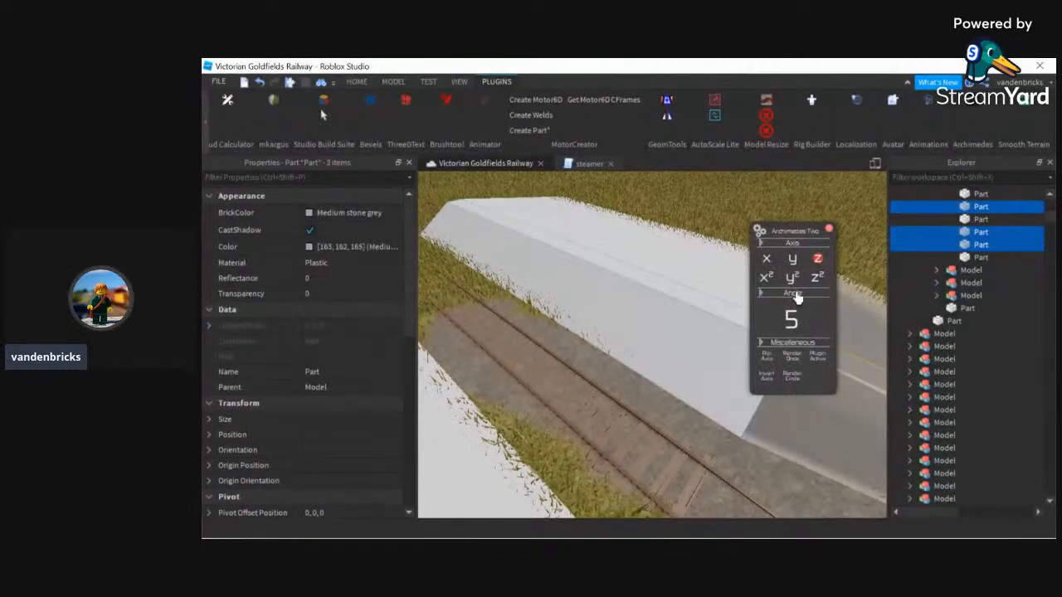
right_click_drag(773, 302, 773, 302)
right_click_drag(628, 363, 628, 362)
key("s")
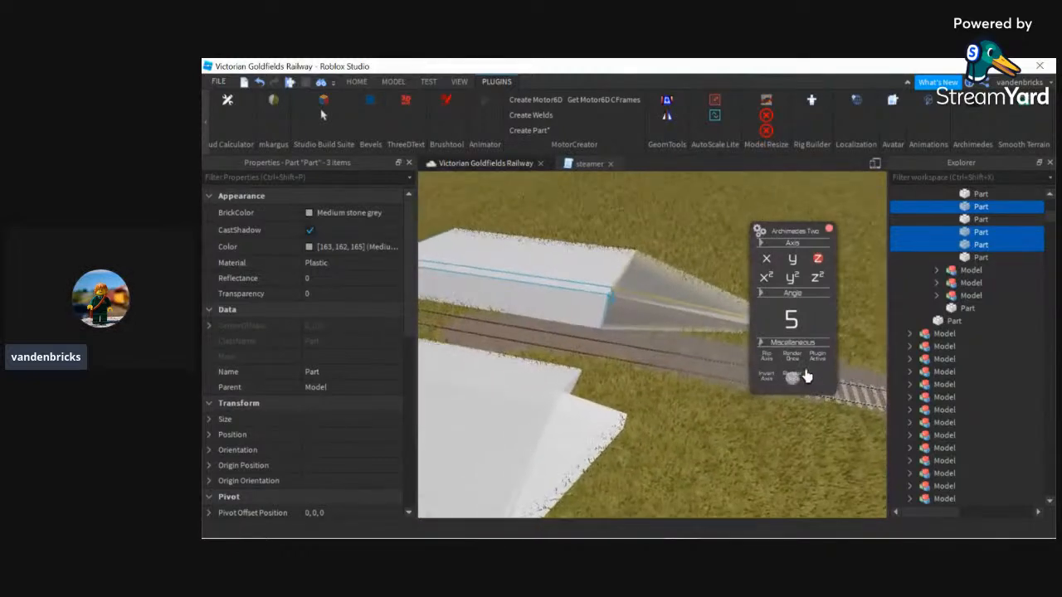
left_click(794, 377)
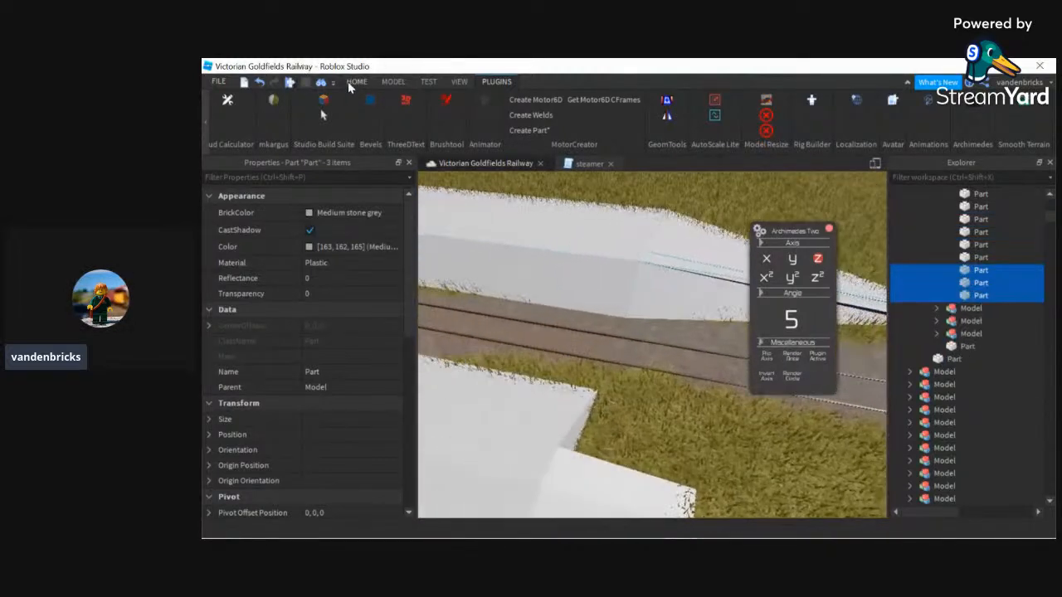
- Select the three parts of the section at the opposite end of the new landform and group them
left_click(352, 83)
left_click(654, 196)
right_click_drag(630, 199, 630, 200)
key("w")
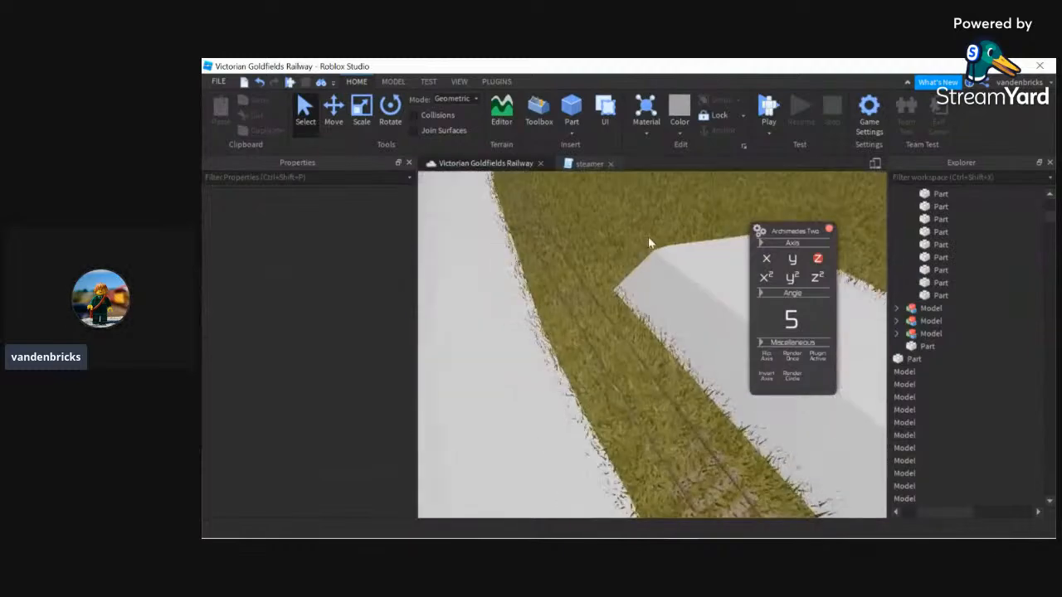
left_click(677, 259)
left_click(690, 268)
left_click(704, 259, "ctrl")
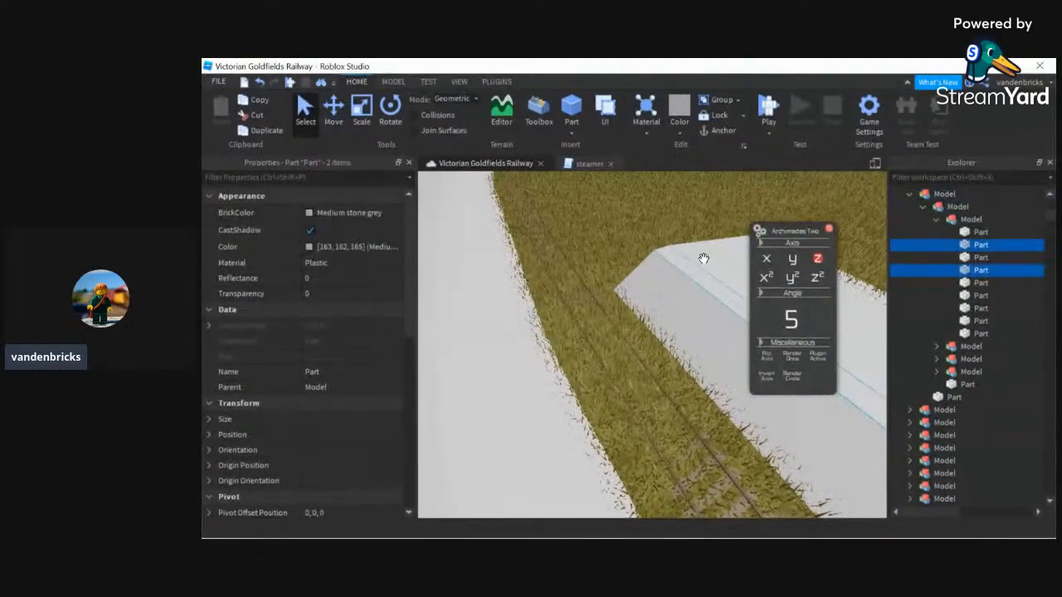
left_click(668, 225)
left_click(679, 258, "alt")
left_click(689, 276, "ctrl+alt")
left_click(653, 312, "ctrl+alt")
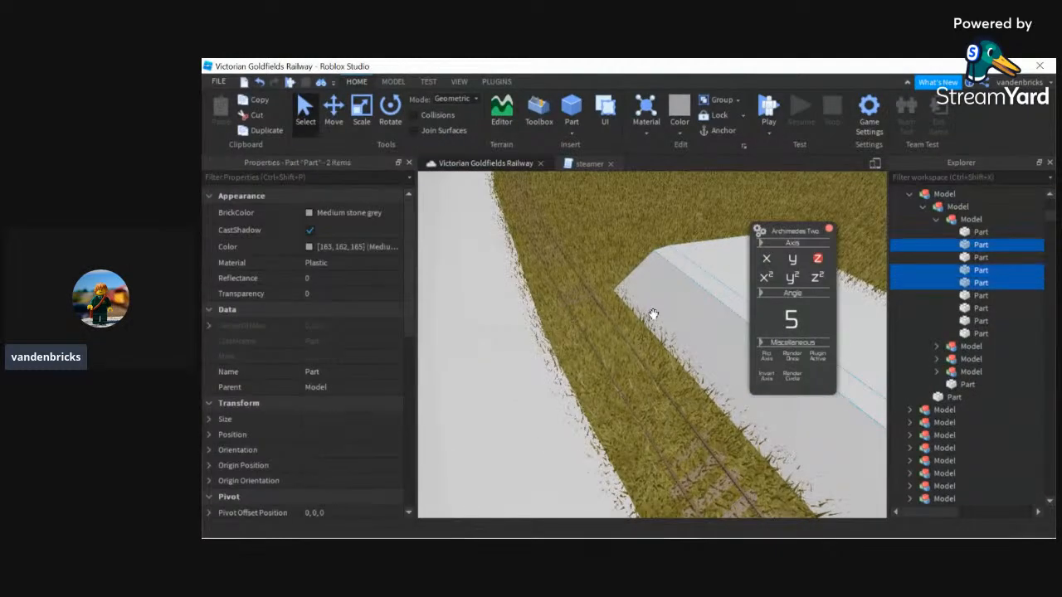
key("ctrl+g")
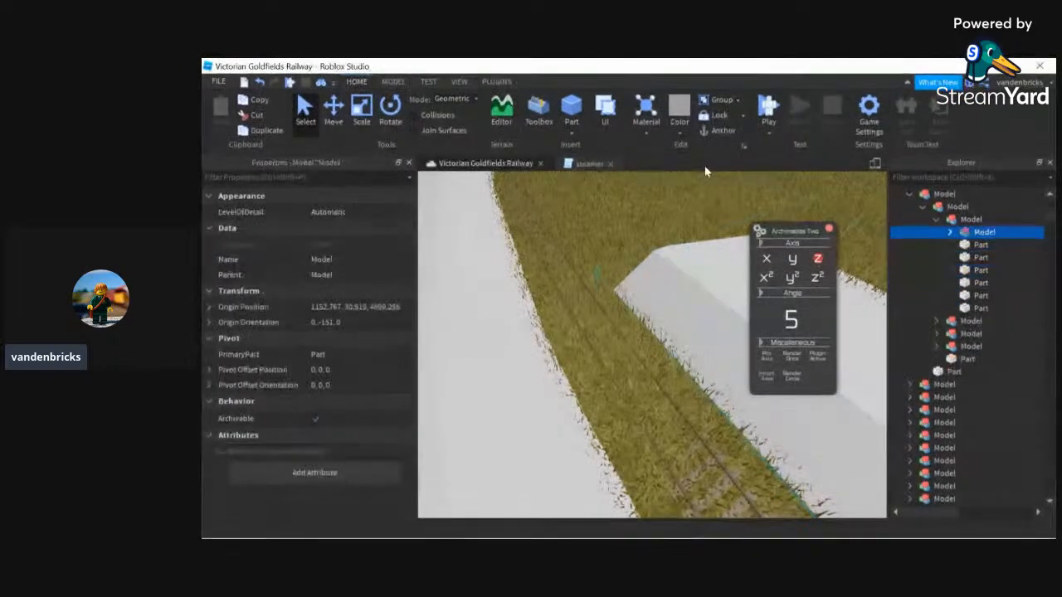
- Set Archimedes to the Z² axis with Invert Axis, and resize the grouped section by about 75 studs with Studio Build Suite
left_click(766, 379)
right_click_drag(668, 316, 640, 305)
left_click(817, 280)
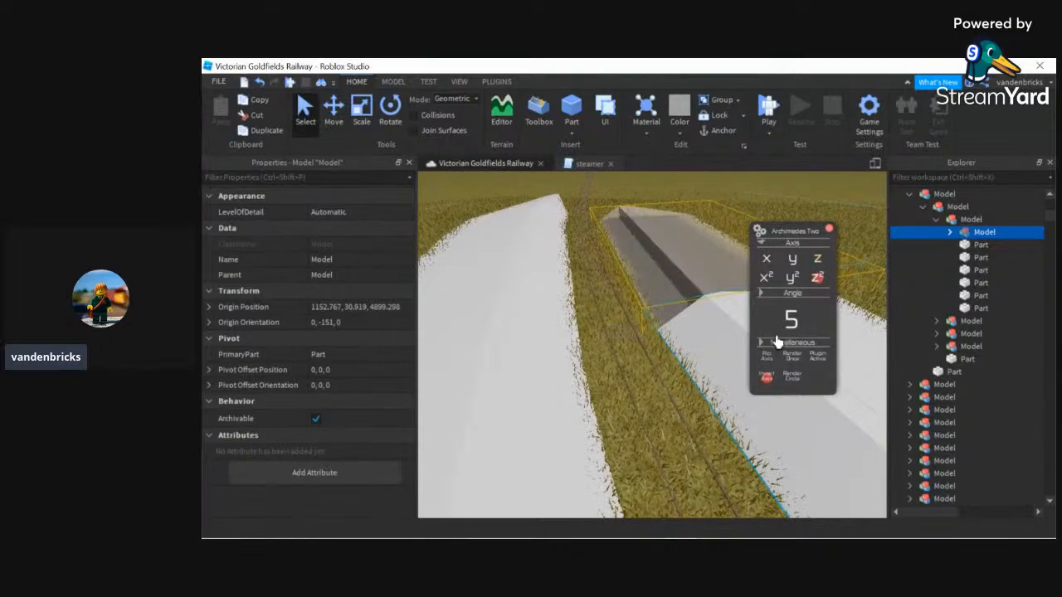
right_click_drag(694, 326, 531, 191)
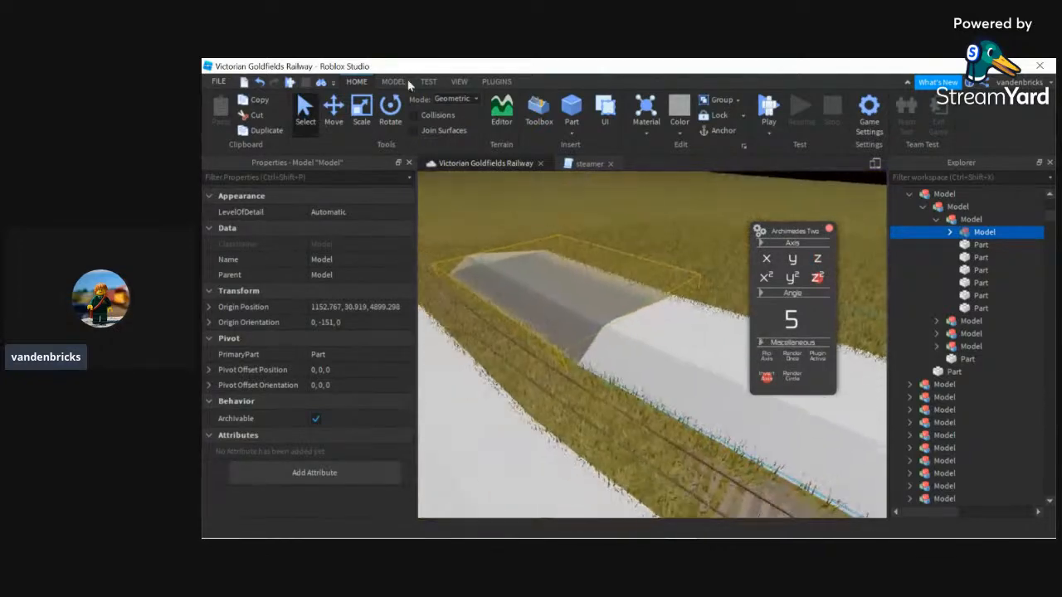
left_click(496, 82)
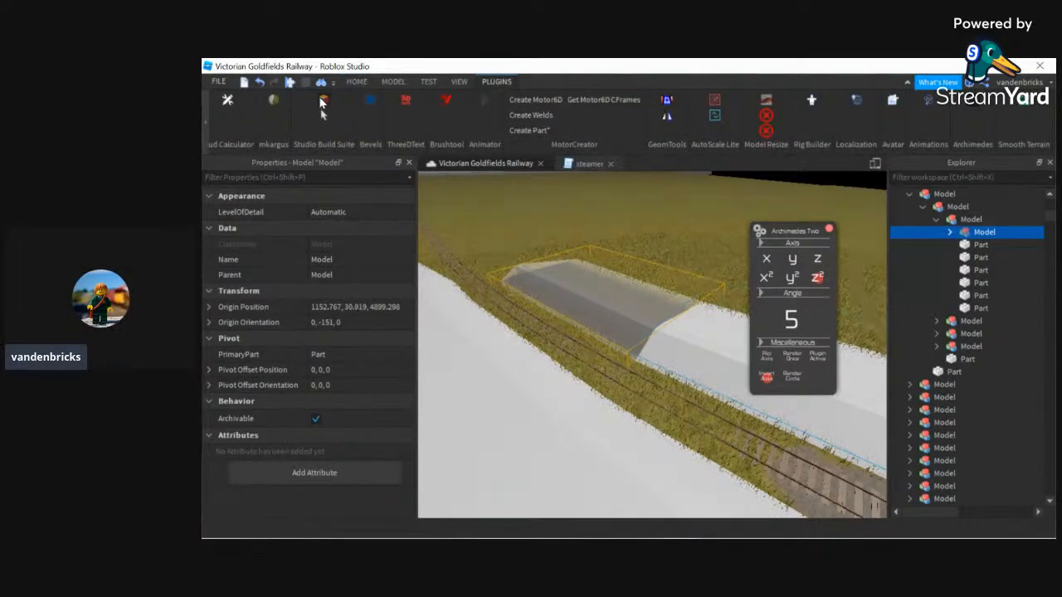
left_click(323, 101)
left_click_drag(686, 321, 707, 331)
right_click_drag(706, 331, 707, 332)
left_click_drag(707, 331, 689, 311)
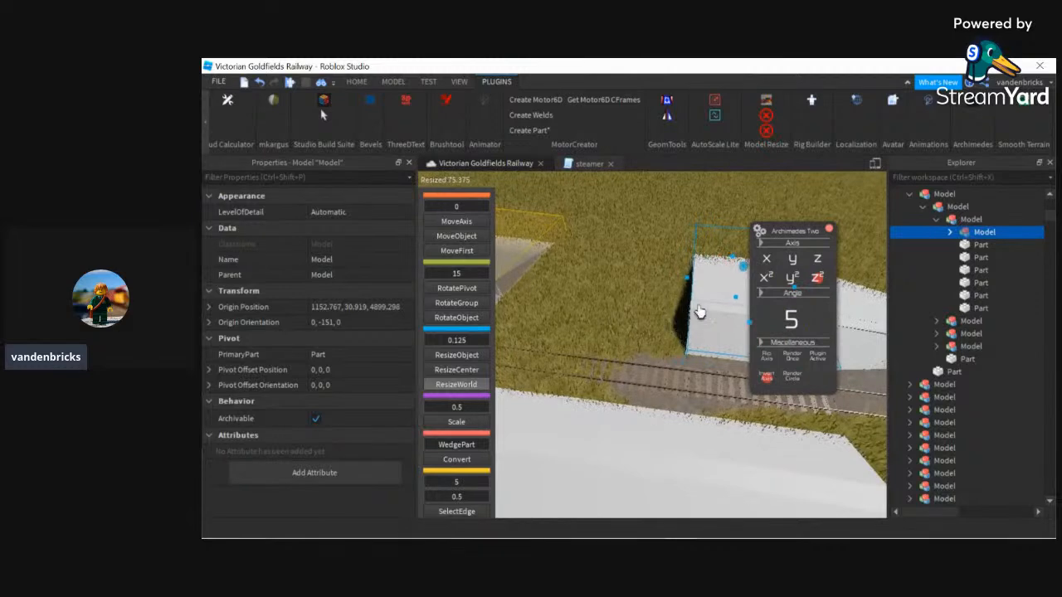
- Render one more section from the group about the flipped, inverted Z axis at an angle of 1 degree
left_click(816, 260)
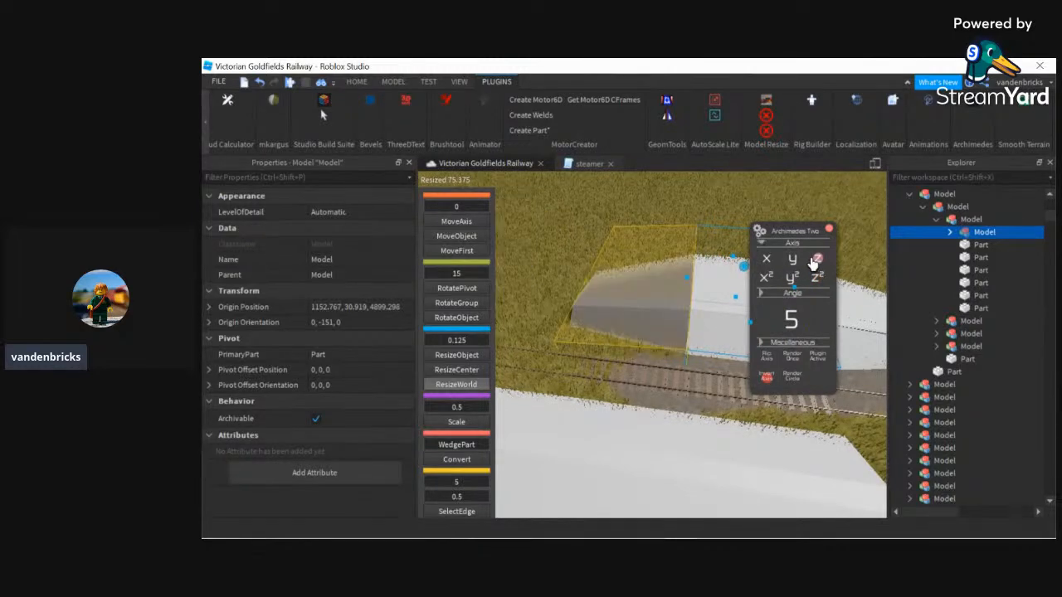
left_click(768, 360)
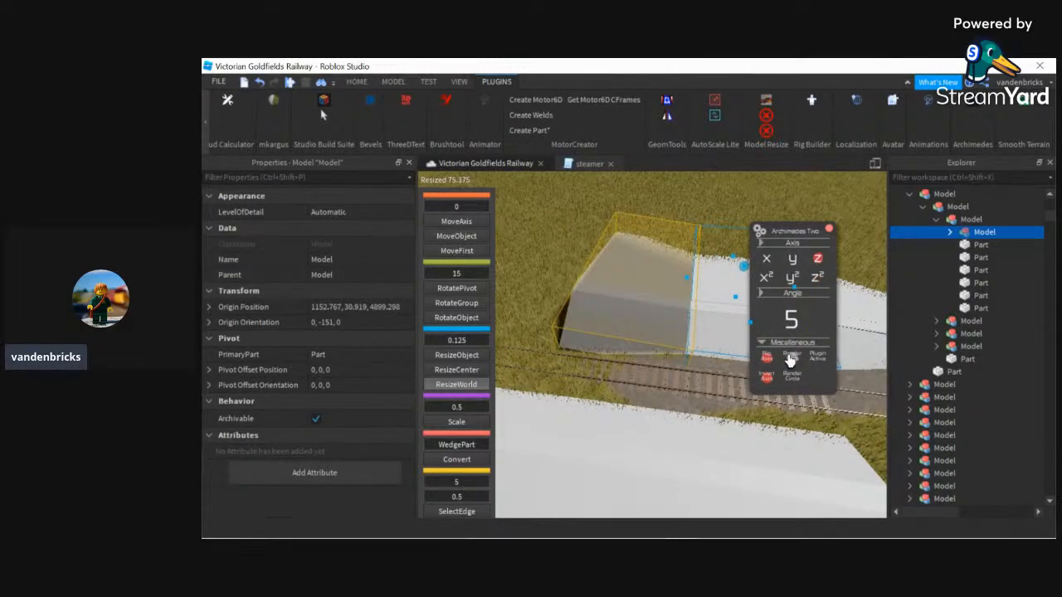
key("Return")
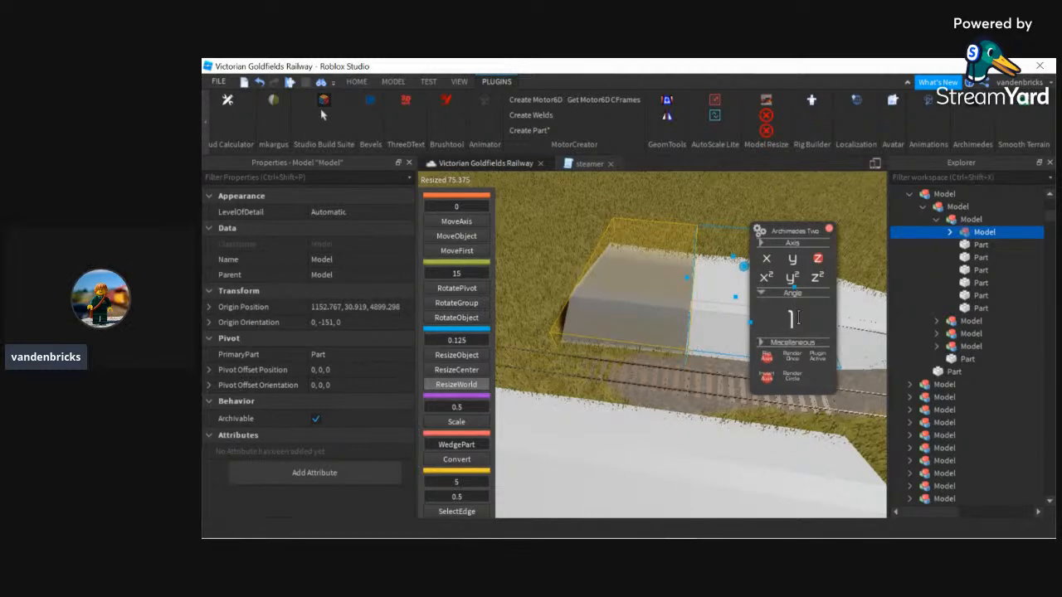
left_click(795, 360)
- Render the next curved section about the Z² axis at 5 degrees and resize the landform end by about 20 studs
right_click_drag(625, 308, 680, 335)
left_click(817, 278)
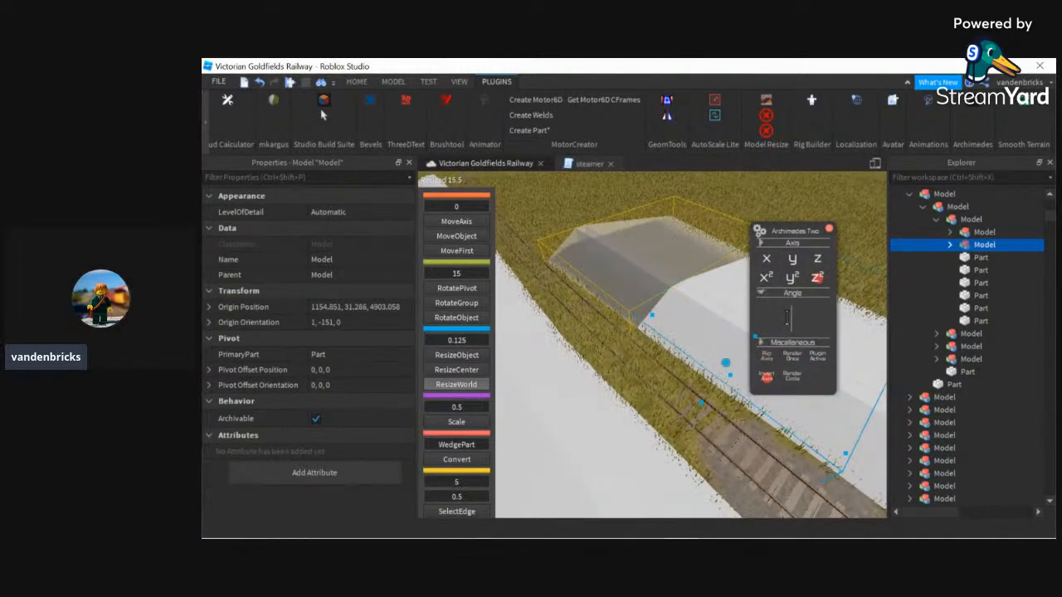
left_click(798, 366)
right_click_drag(697, 351, 624, 265)
key("a")
left_click_drag(623, 259, 688, 280)
- Try rendering another section from the landform end about the Z² axis, and delete it
left_click(793, 361)
right_click_drag(657, 344, 656, 341)
key("Delete")
key("w")
left_click(687, 315)
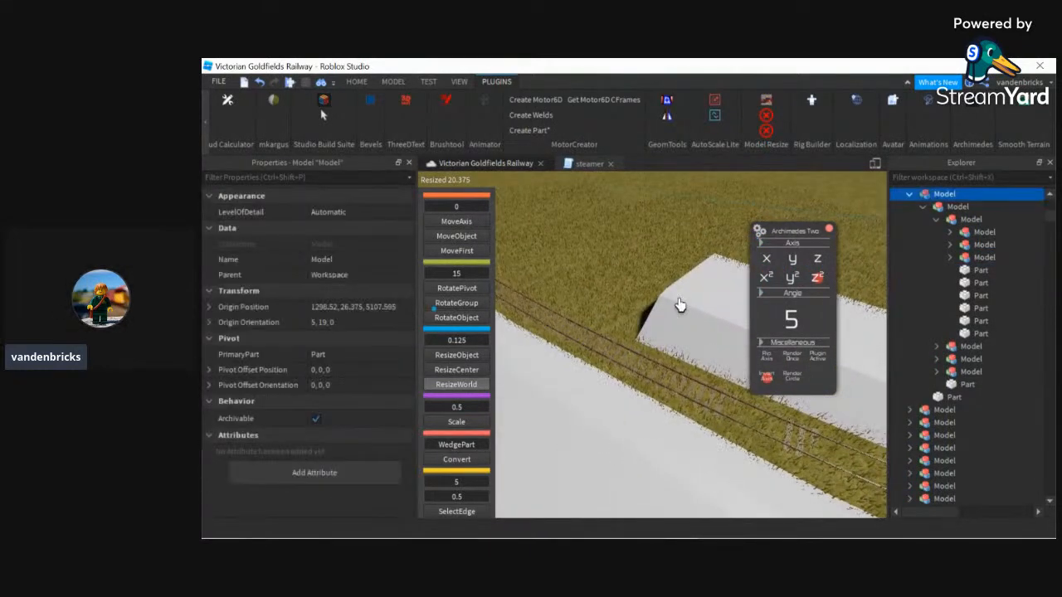
key("w")
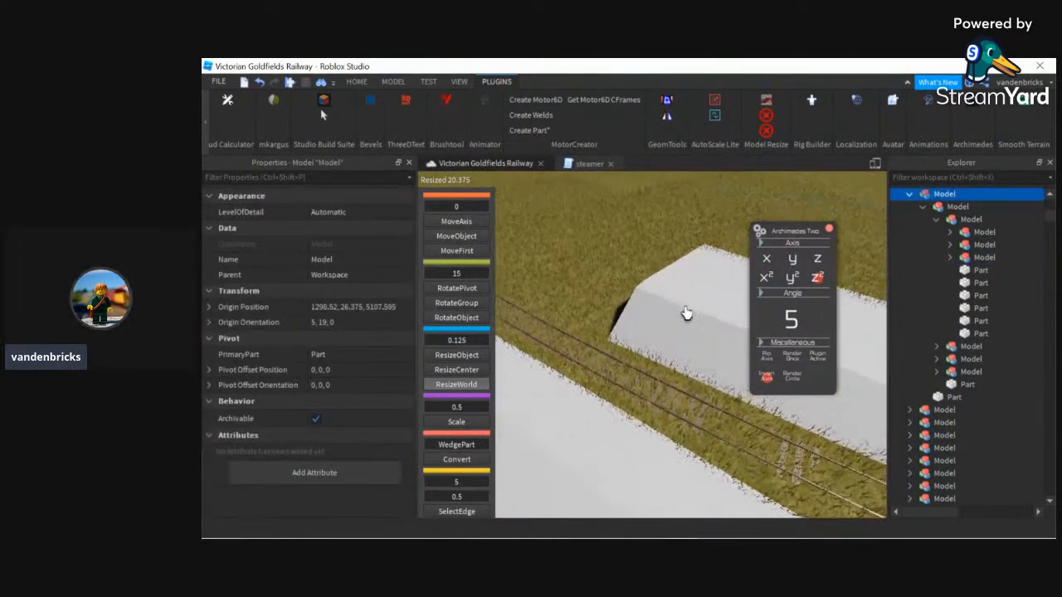
- Select the third grouped section and render a further curved section from it about the Z² axis at 5 degrees
left_click(356, 81)
left_click(647, 341, "alt")
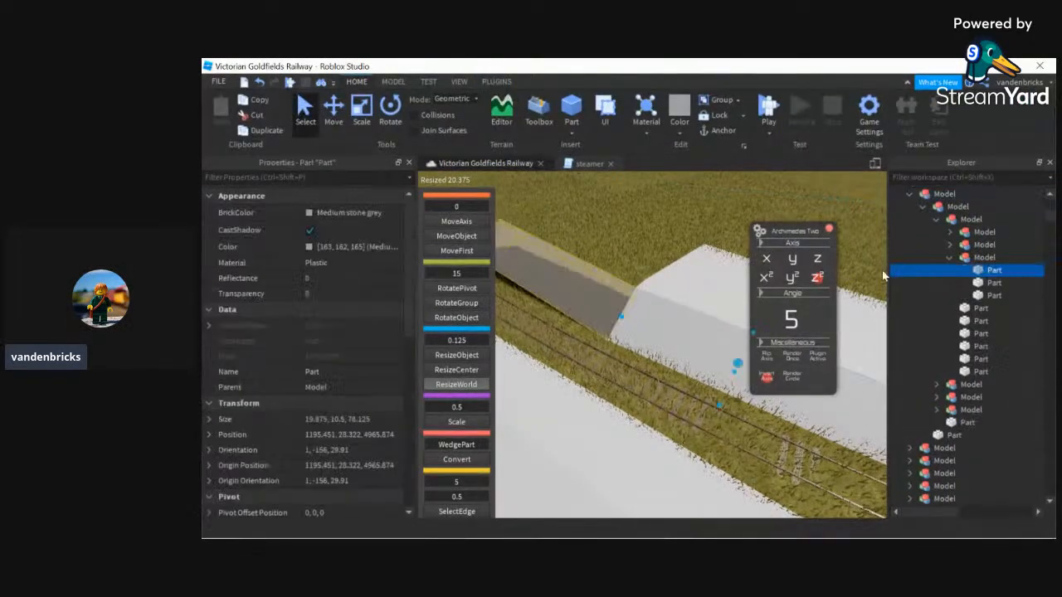
left_click(950, 258)
left_click(967, 258)
right_click_drag(623, 321, 797, 343)
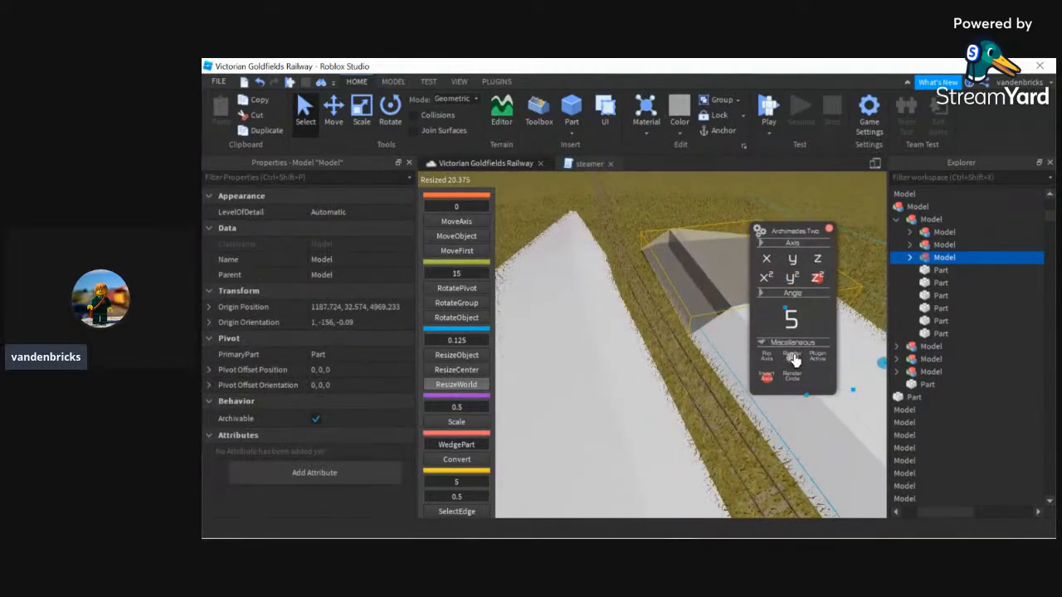
left_click(793, 358)
key("w")
- Render a sloping end section about the Z axis at 5 degrees and resize it by about 52 studs
left_click(817, 260)
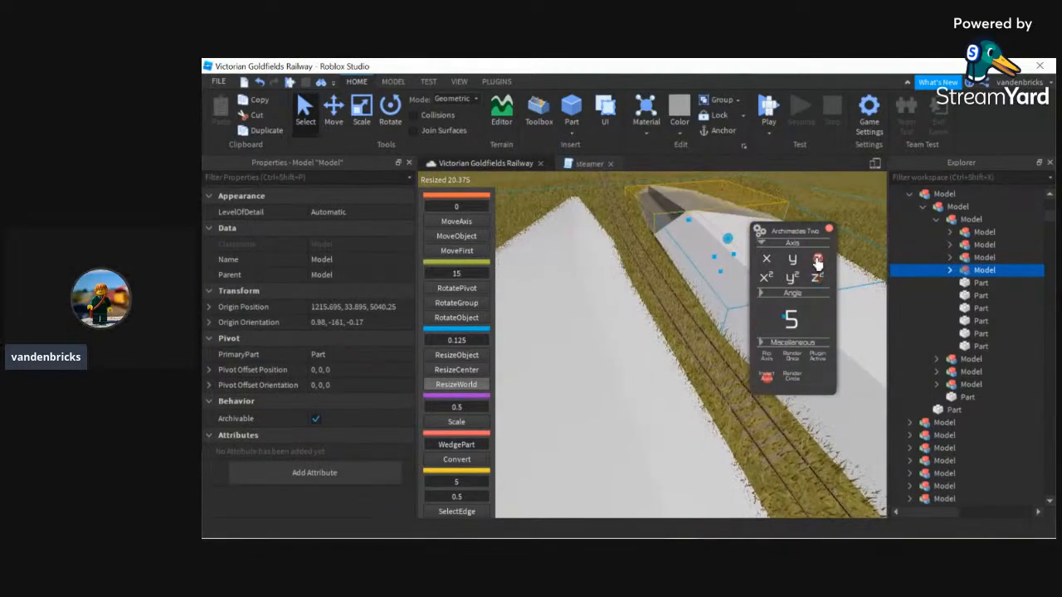
left_click(799, 359)
right_click_drag(587, 323, 578, 280)
key("s")
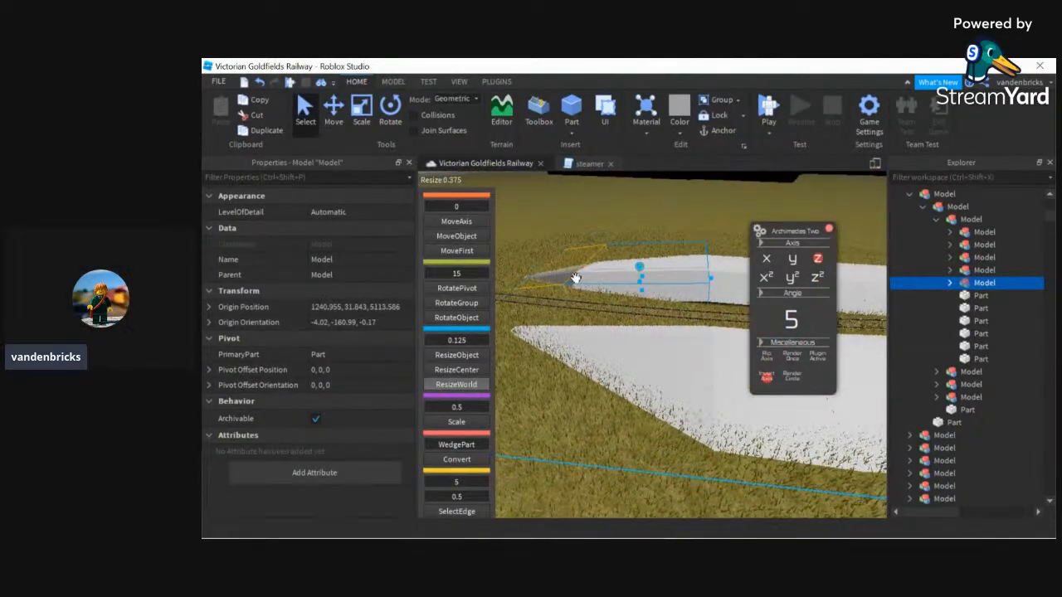
left_click_drag(575, 278, 514, 289)
key("w")
key("a")
- Resize the side part of the sloping end section by about 12 studs and close Archimedes Two
left_click(683, 287)
left_click(684, 290, "alt")
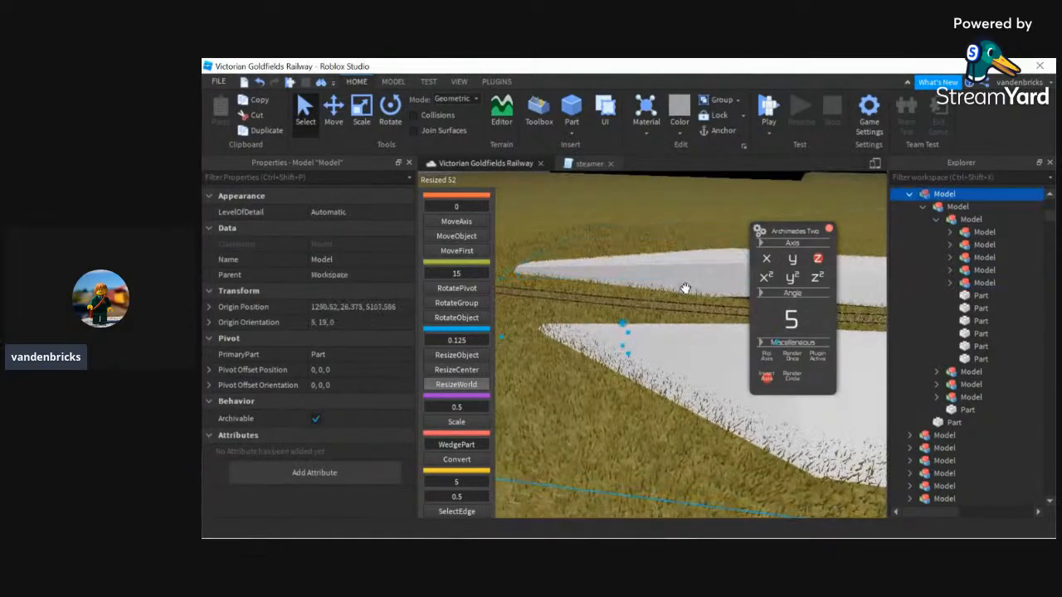
left_click_drag(622, 304, 628, 320)
right_click_drag(641, 324, 680, 321)
left_click(828, 230)
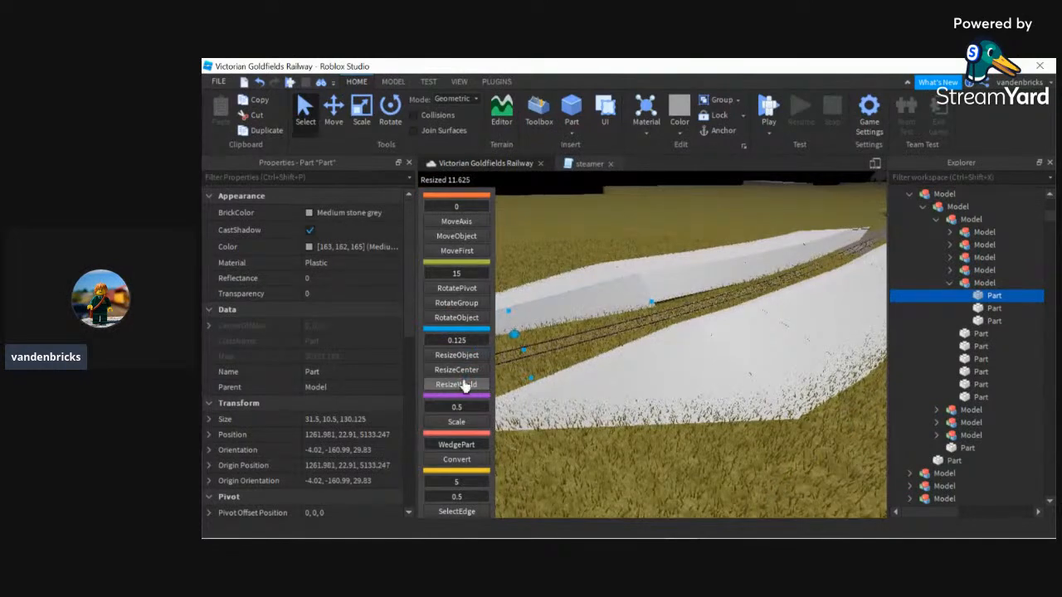
- Scale the track-side part of the neighbouring section to close the gap where it meets the sloping end
left_click(303, 106)
left_click(392, 81)
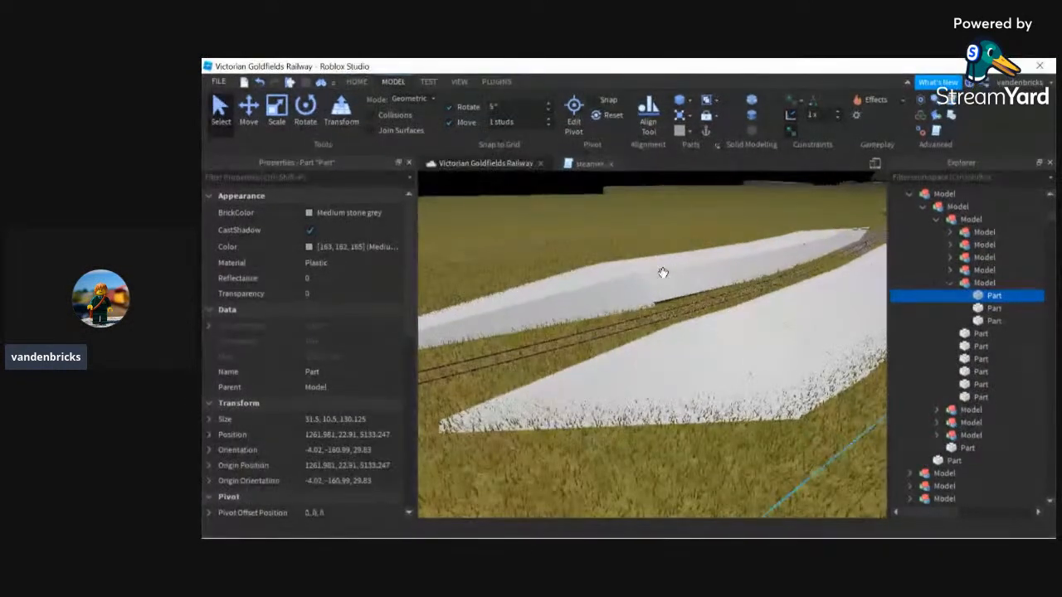
left_click(671, 279)
left_click_drag(706, 310, 734, 319)
left_click(732, 231)
right_click_drag(732, 231, 730, 227)
key("w")
right_click_drag(633, 408, 629, 412)
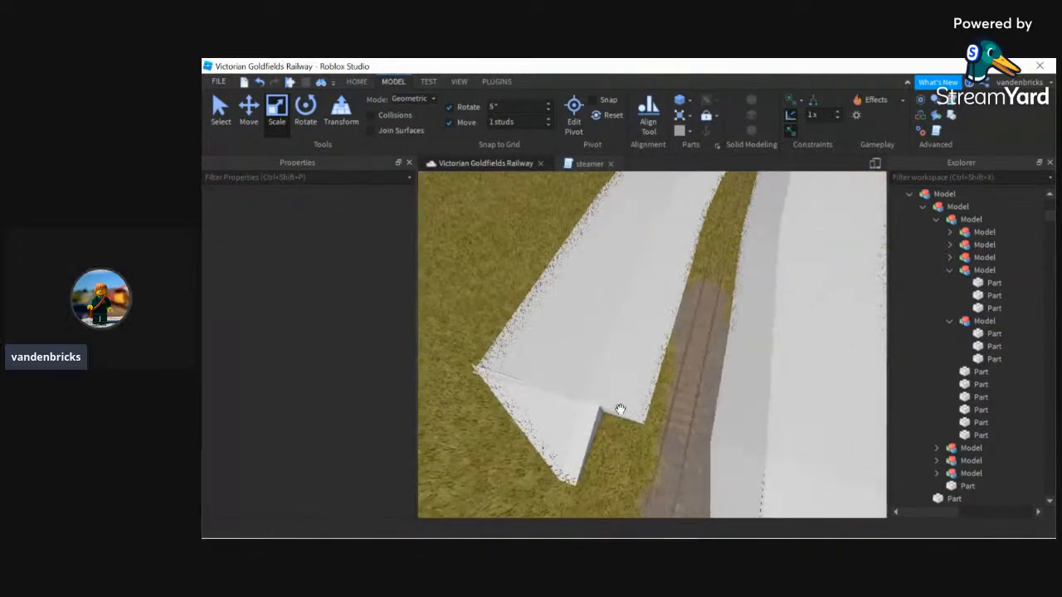
right_click_drag(580, 379, 580, 379)
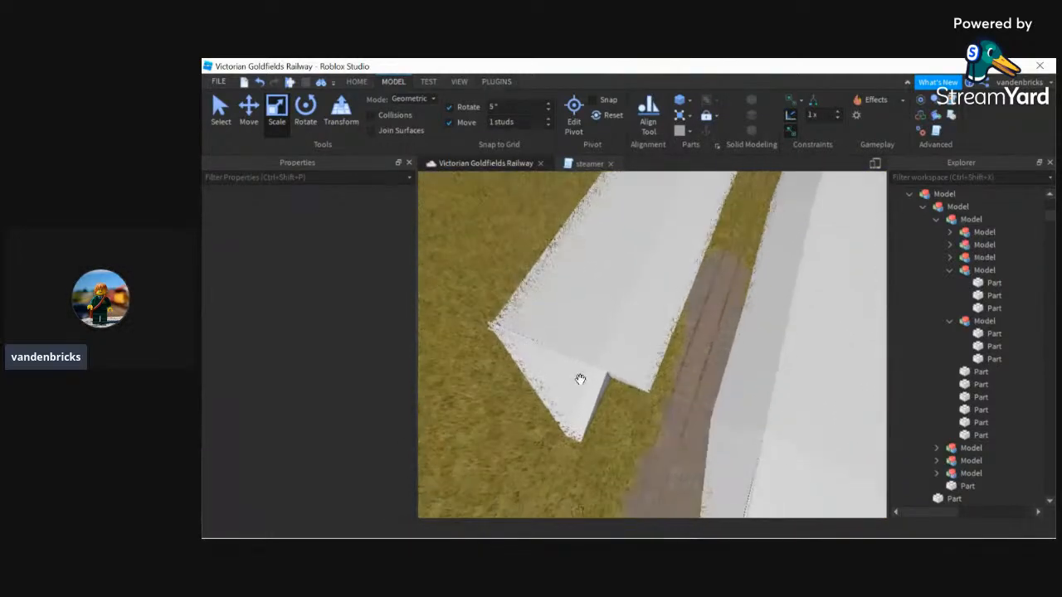
- Select the track-side sloping part and render an end piece from it about the Z axis at 20 degrees with Archimedes Two
left_click(626, 373)
left_click(496, 81)
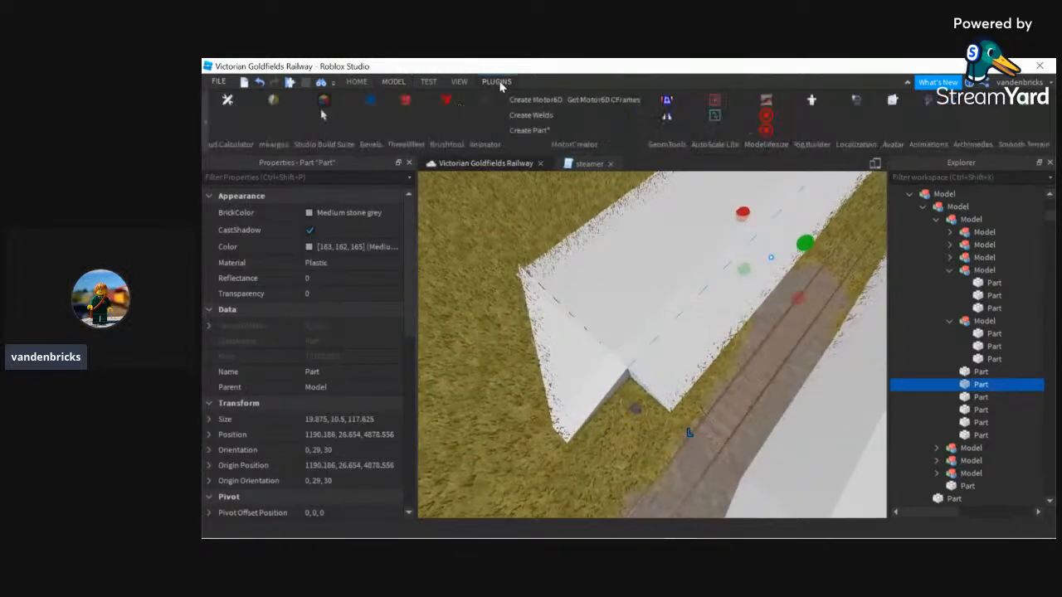
left_click(982, 103)
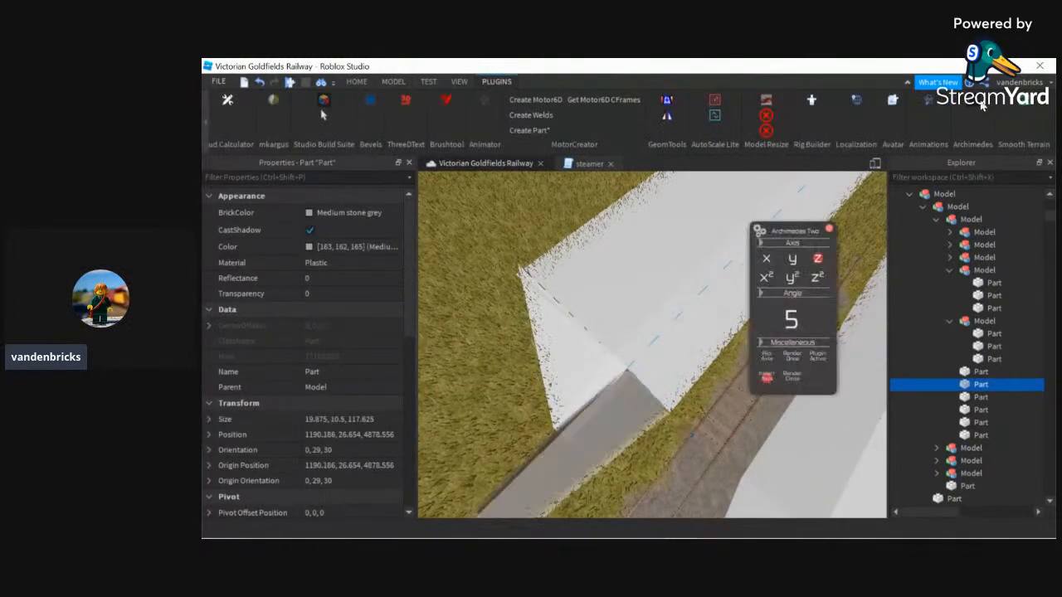
right_click_drag(713, 346, 713, 346)
left_click(792, 317)
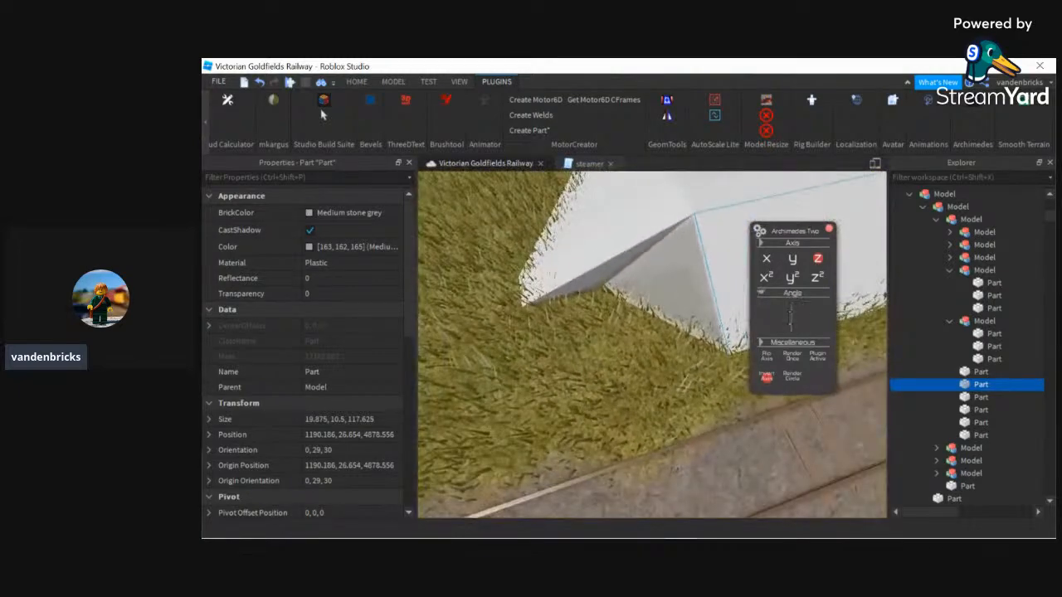
left_click(800, 361)
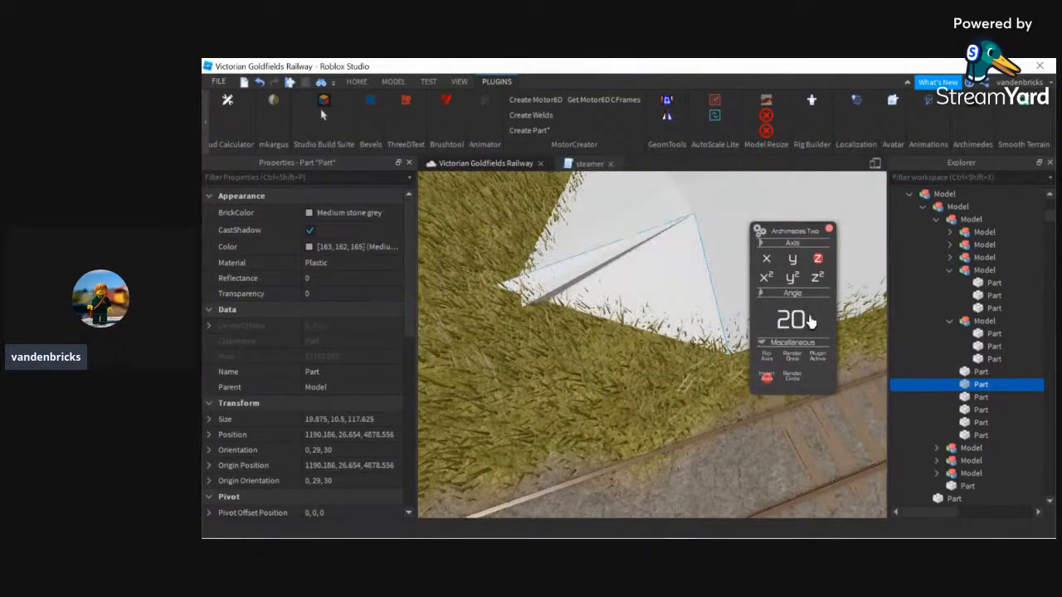
left_click(829, 228)
left_click(356, 81)
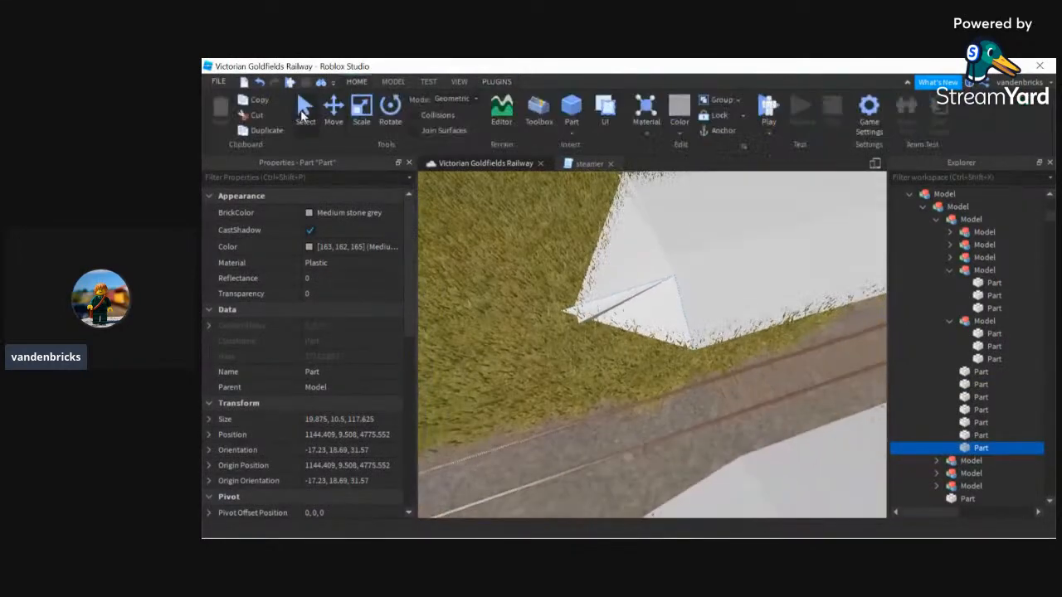
scroll(611, 301, "up", 3)
scroll(603, 273, "up", 3)
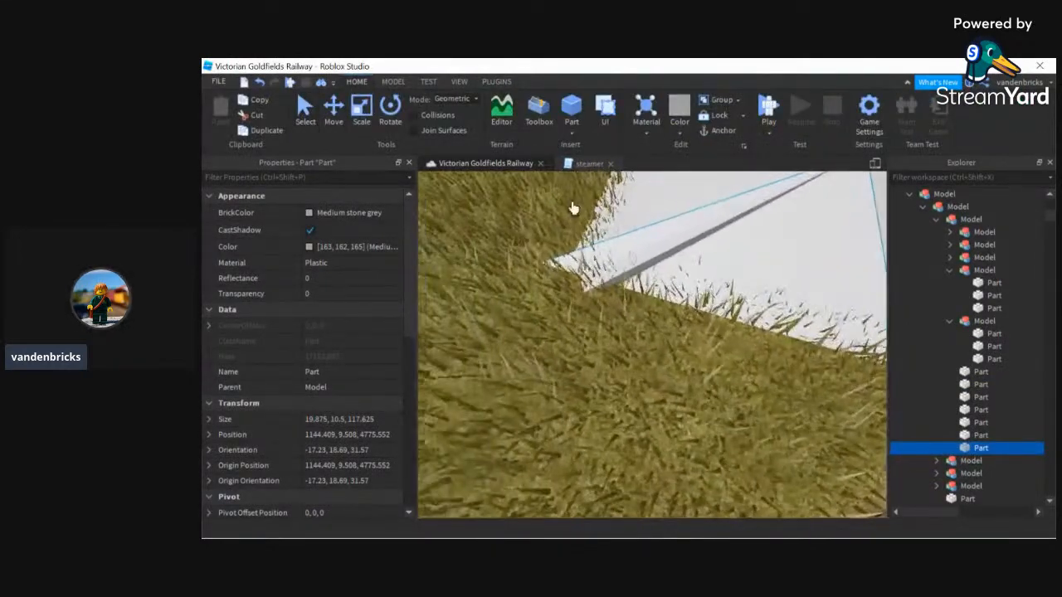
left_click(496, 82)
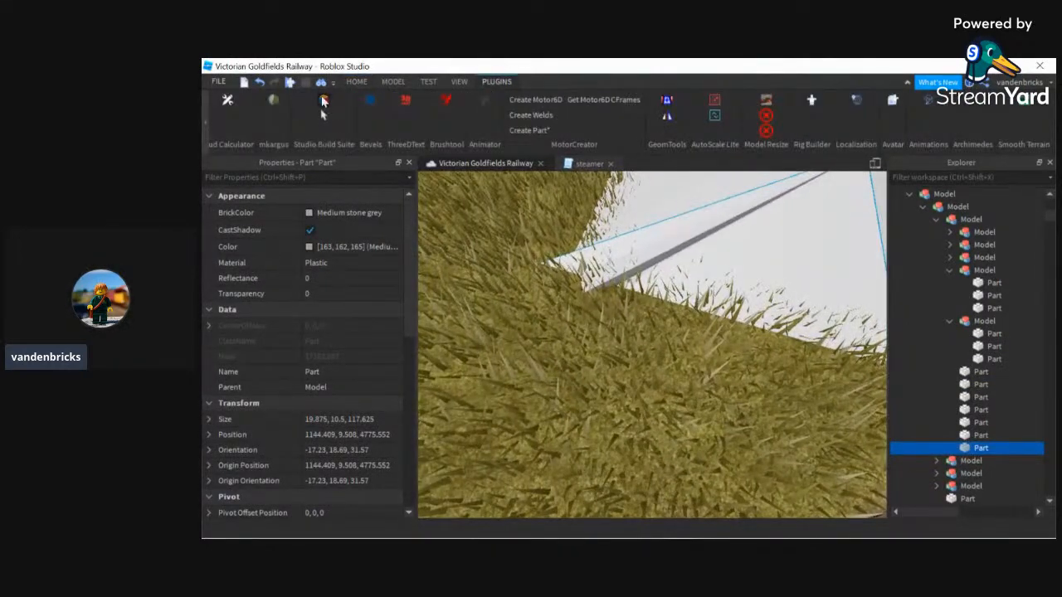
left_click(356, 81)
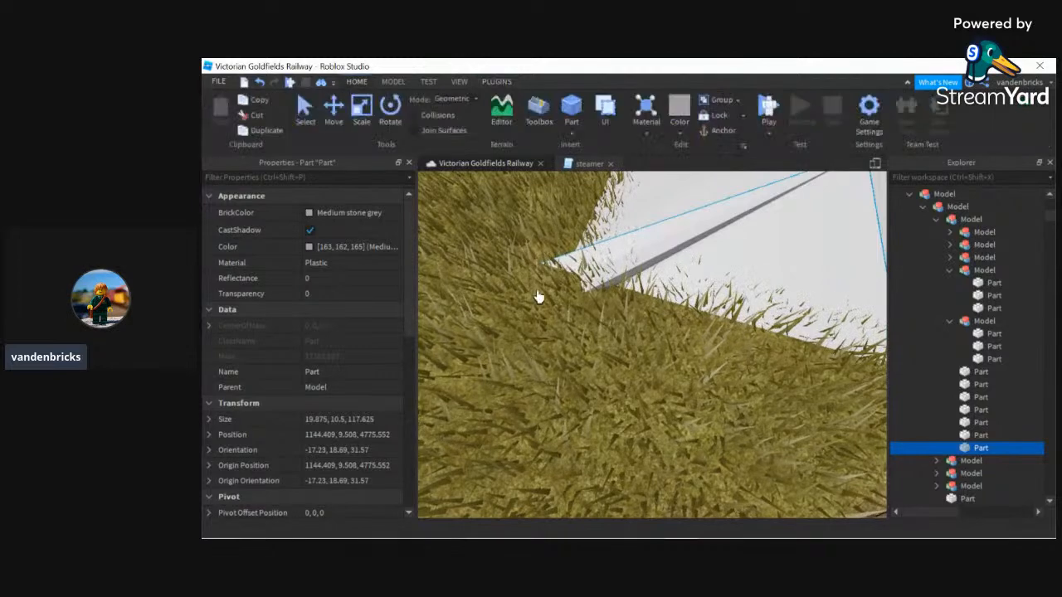
scroll(543, 298, "down", 5)
scroll(550, 301, "up", 2)
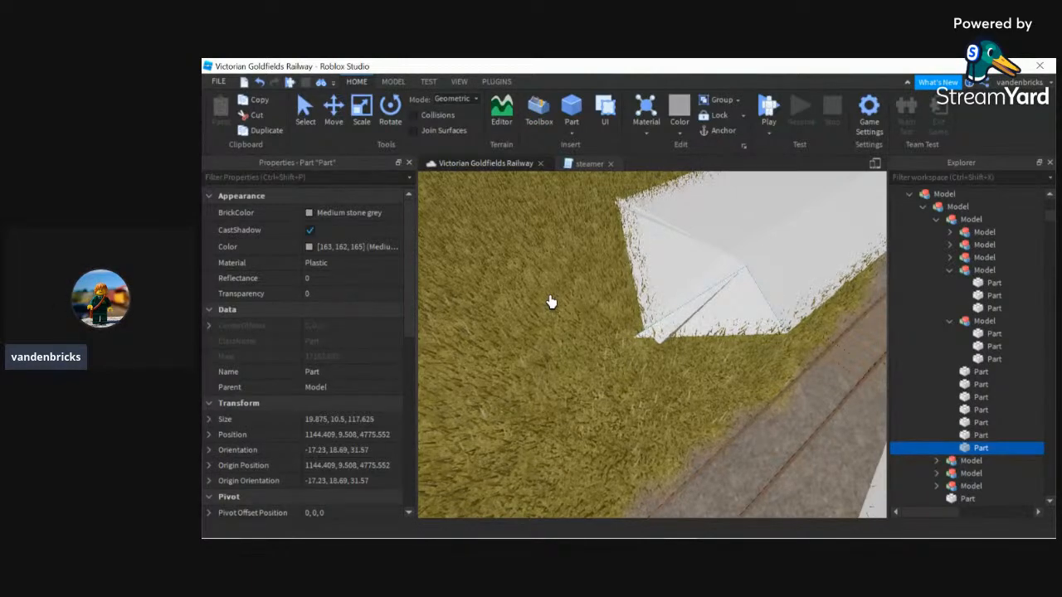
- Close the steamer script and bring the ends of both raised landforms into view
key("s")
right_click_drag(550, 302, 620, 171)
left_click(611, 163)
right_click_drag(502, 462, 343, 92)
key("a")
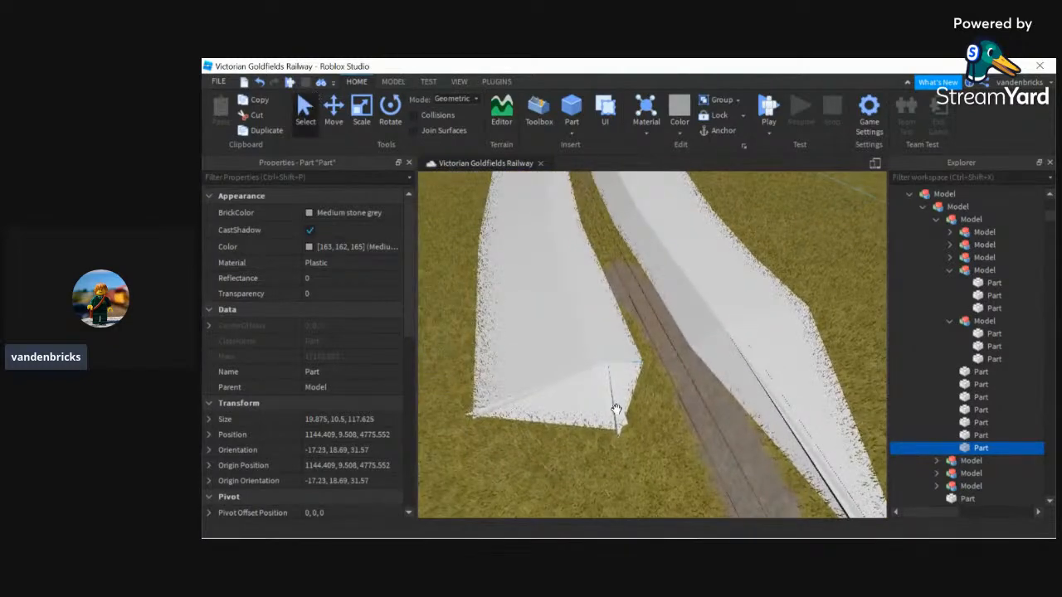
- Open Part to Terrain and convert the near parts of the first landform beside the track to grass terrain
left_click(633, 440)
right_click_drag(633, 440, 733, 296)
left_click(496, 81)
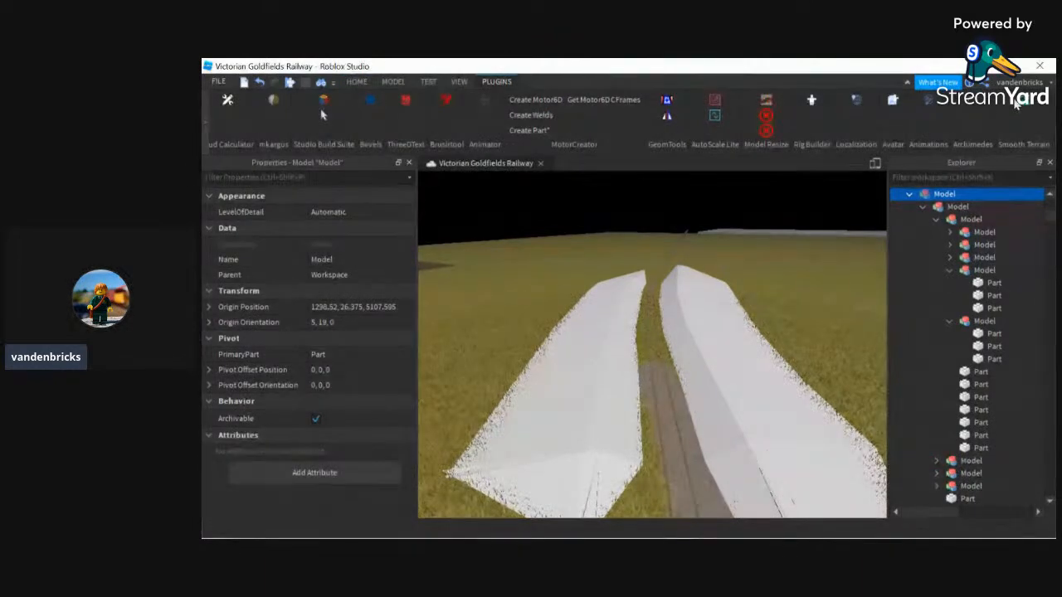
left_click(273, 101)
right_click_drag(540, 303, 599, 387)
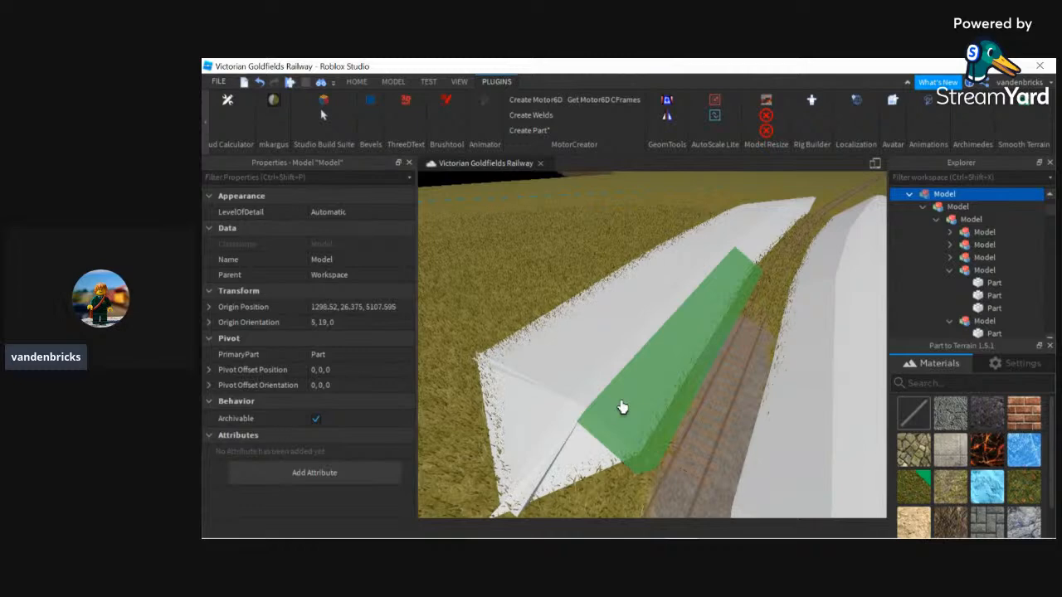
left_click(622, 407)
left_click(603, 399)
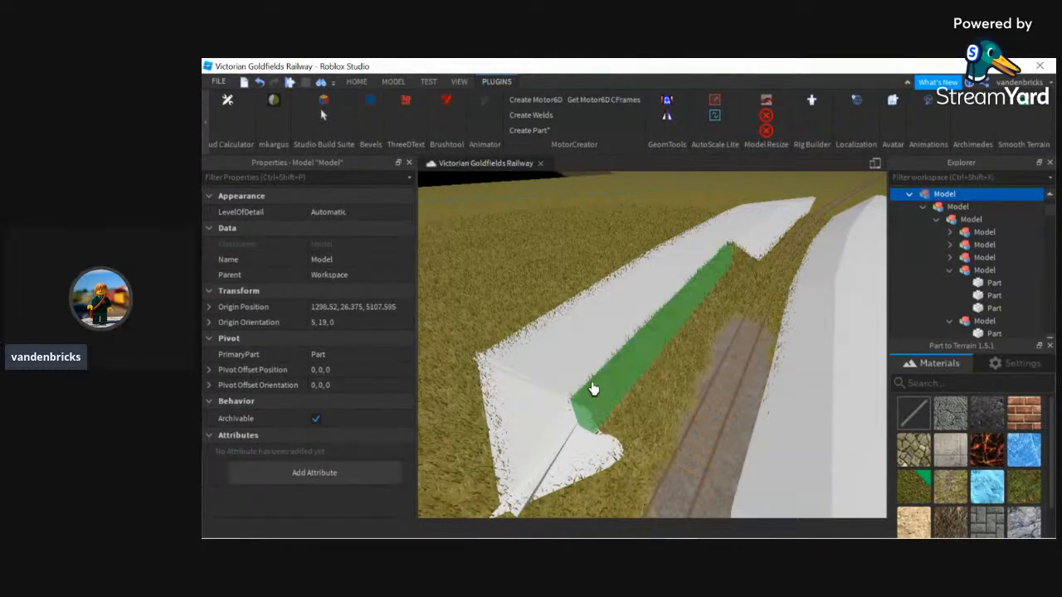
left_click(584, 375)
left_click(584, 376)
left_click(618, 433)
- Convert the remaining parts of the first landform to grass terrain
scroll(612, 426, "up", 10)
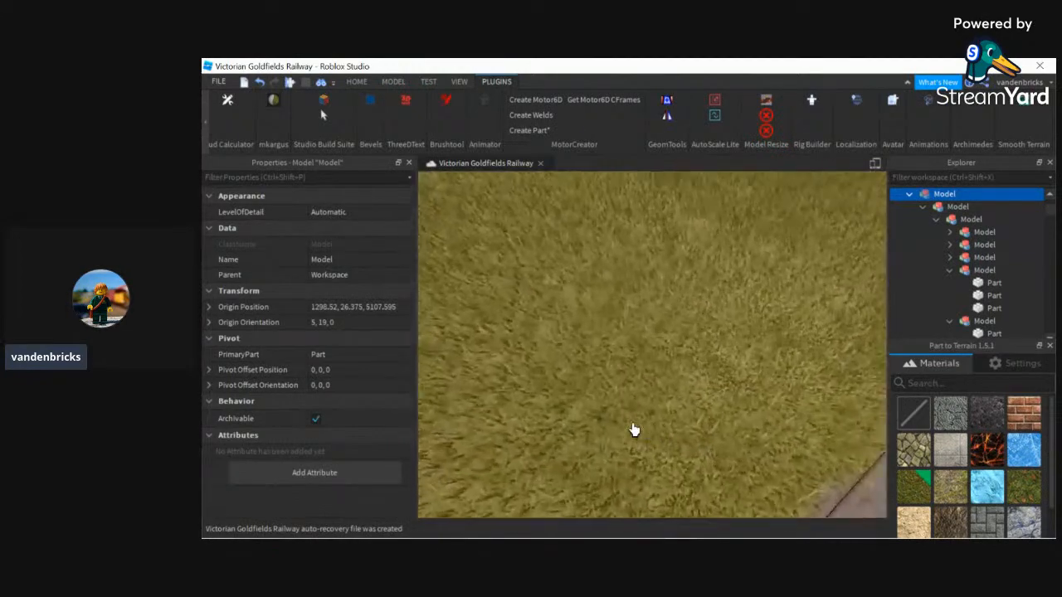
scroll(634, 429, "up", 2)
right_click_drag(634, 430, 633, 428)
right_click_drag(632, 368, 631, 365)
scroll(632, 366, "up", 5)
scroll(631, 366, "up", 3)
scroll(760, 343, "down", 4)
right_click_drag(761, 343, 733, 308)
scroll(728, 415, "down", 3)
left_click(727, 414)
left_click(689, 379)
right_click_drag(689, 379, 699, 372)
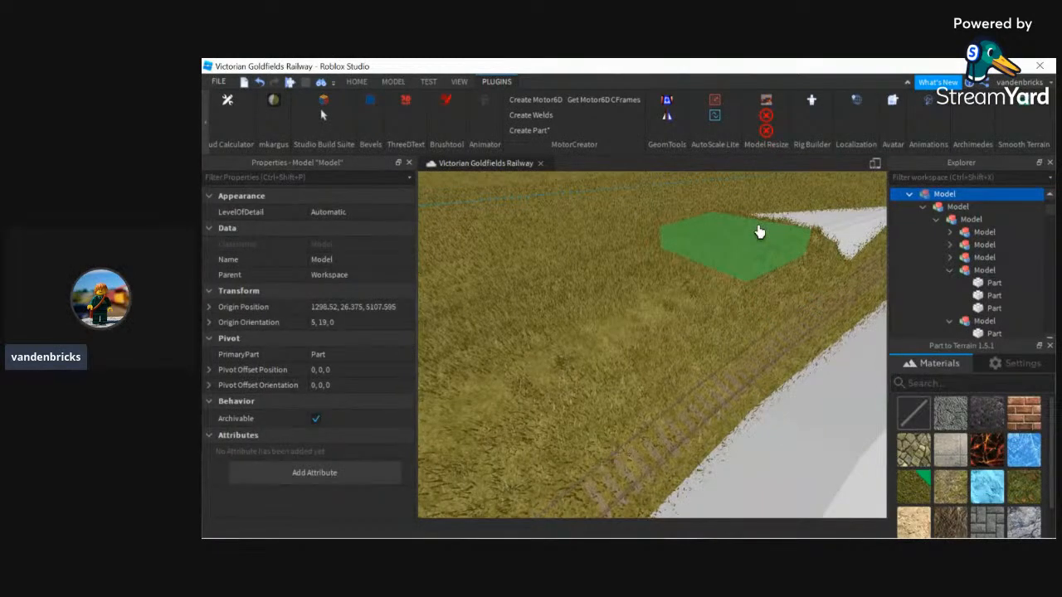
right_click_drag(750, 242, 752, 245)
key("w")
left_click(732, 383)
key("w")
- Convert the far sections of the landform on the other side of the track to grass terrain
right_click_drag(669, 368, 648, 338)
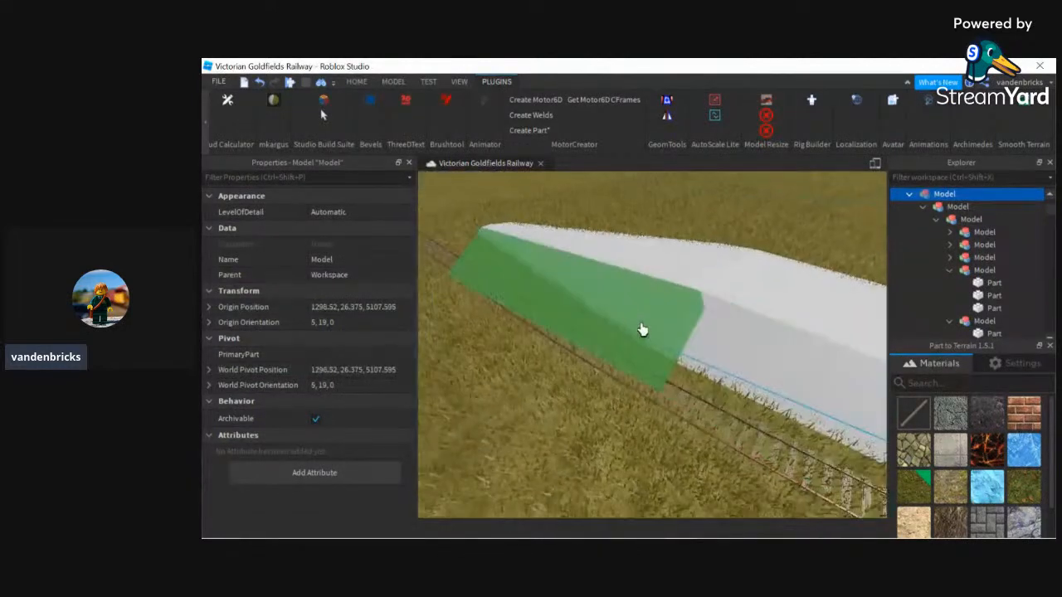
left_click(758, 358)
left_click(677, 301)
left_click(654, 310)
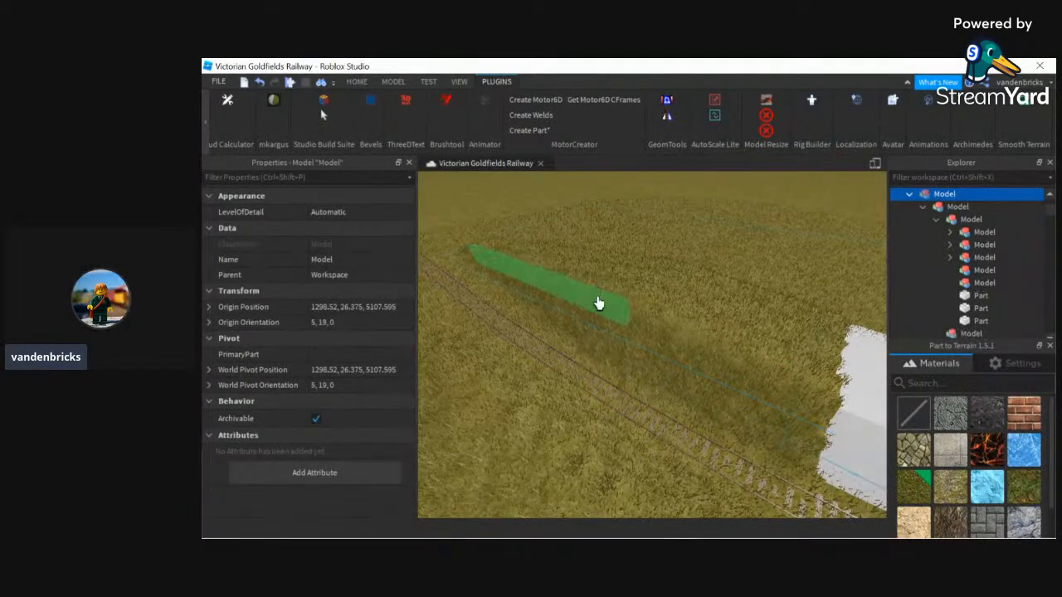
left_click(734, 314)
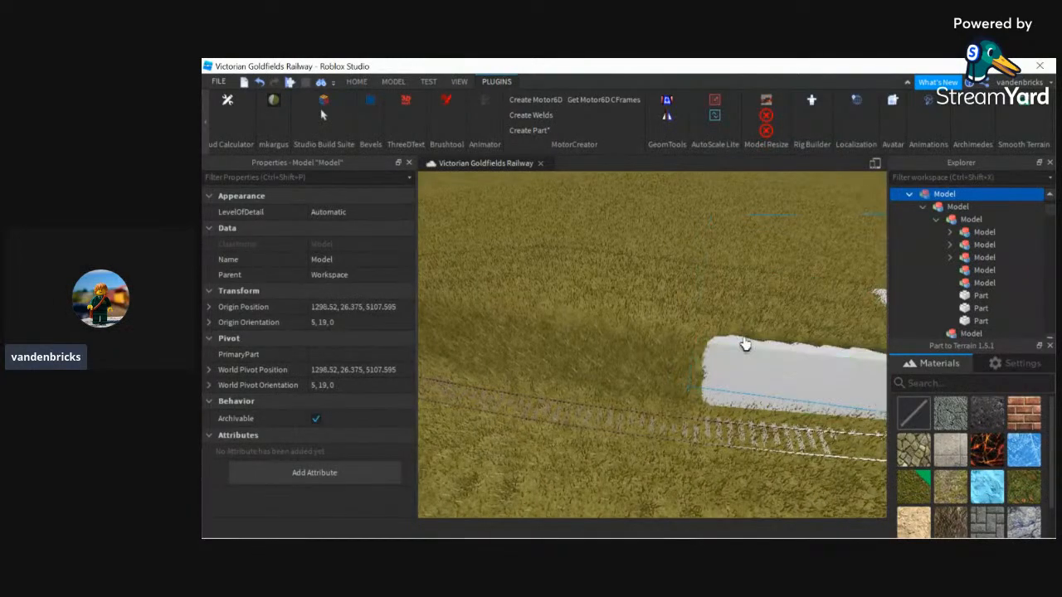
- Convert the rest of the second landform, including its sloping end, to grass terrain and close Part to Terrain
left_click(737, 368)
left_click(801, 297)
key("d")
left_click(783, 341)
left_click(775, 316)
key("d")
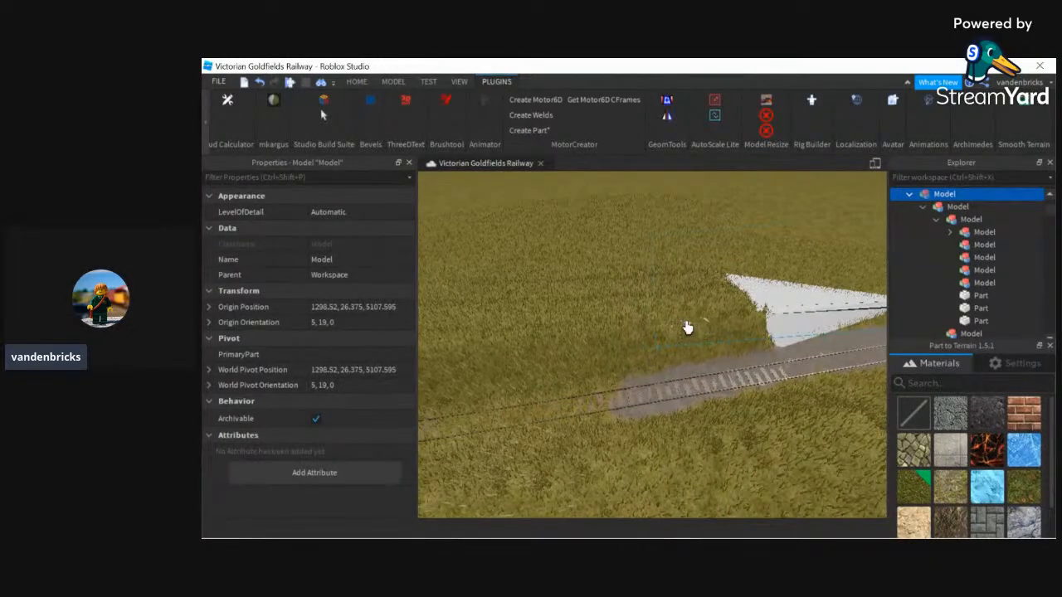
left_click(776, 318)
key("d")
left_click(746, 306)
left_click(743, 305)
right_click_drag(743, 304, 743, 305)
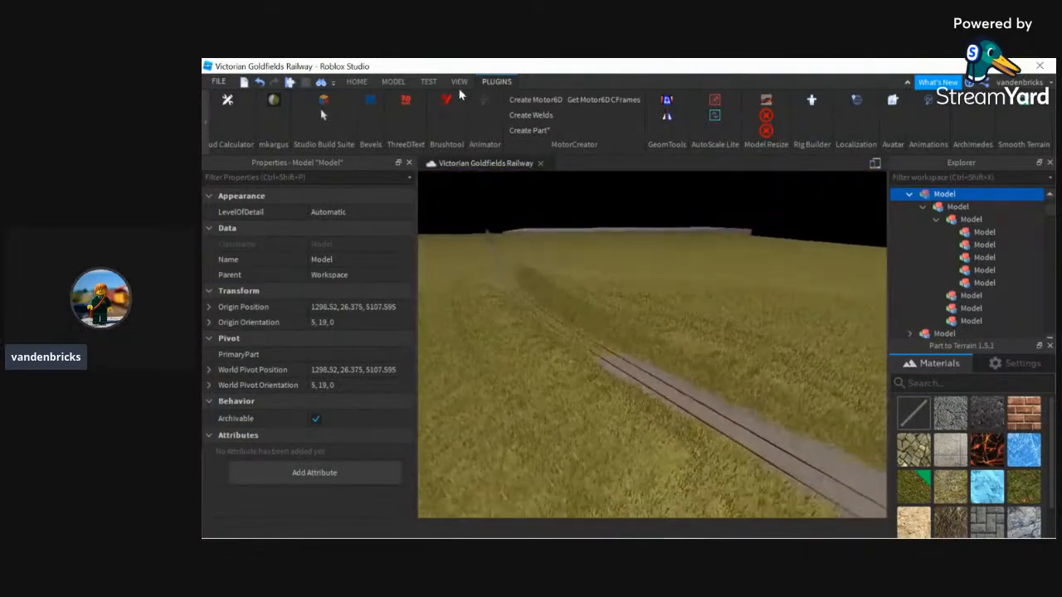
left_click(1049, 345)
- Open the Terrain Editor at the grass-covered track and choose the Erode tool with a brush base size of 4
right_click_drag(668, 316, 668, 316)
key("w")
key("w")
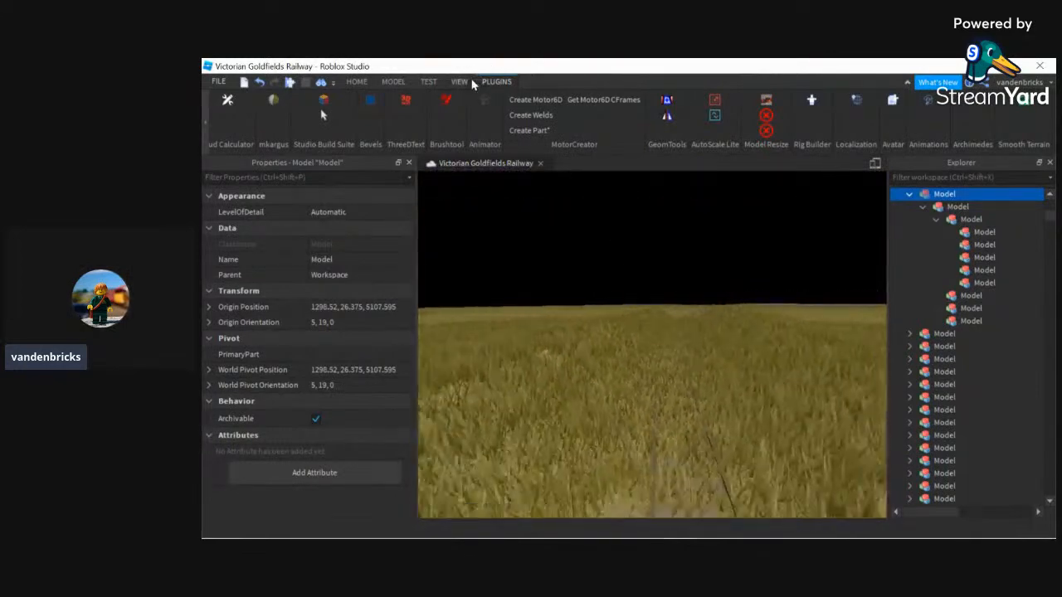
left_click(459, 81)
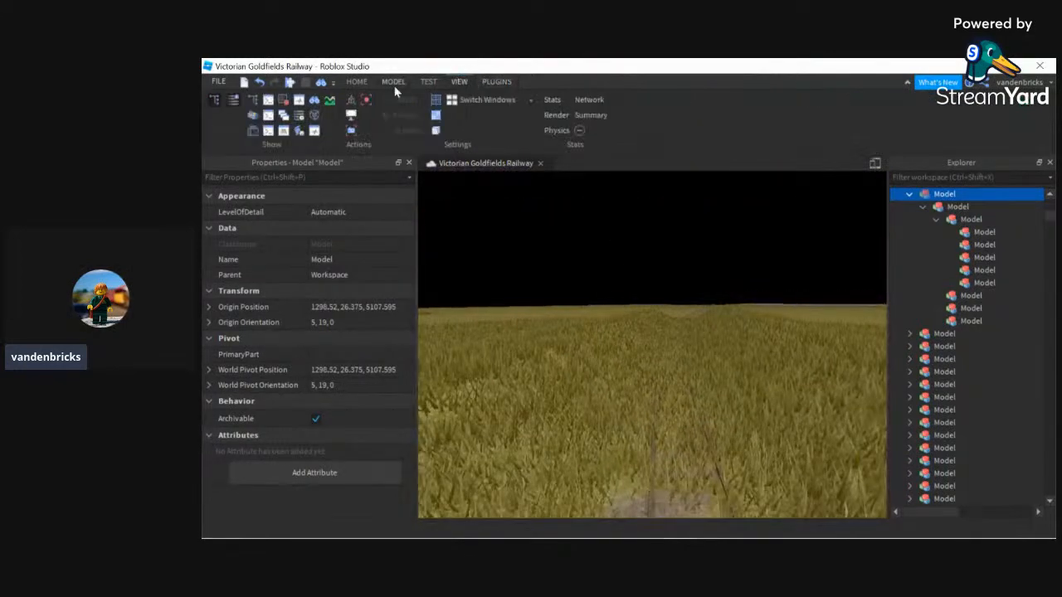
left_click(330, 100)
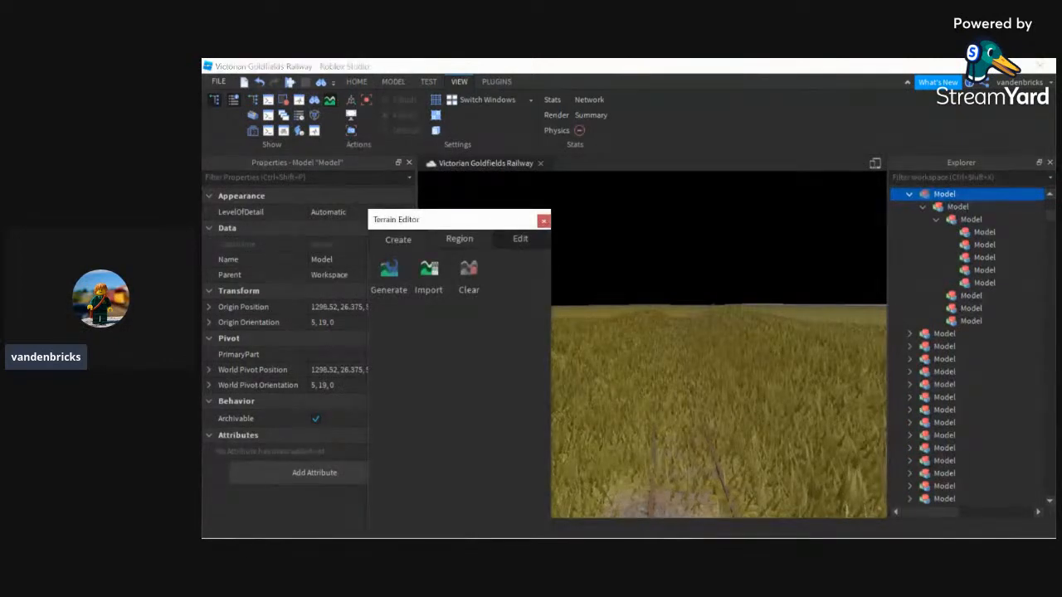
left_click(509, 274)
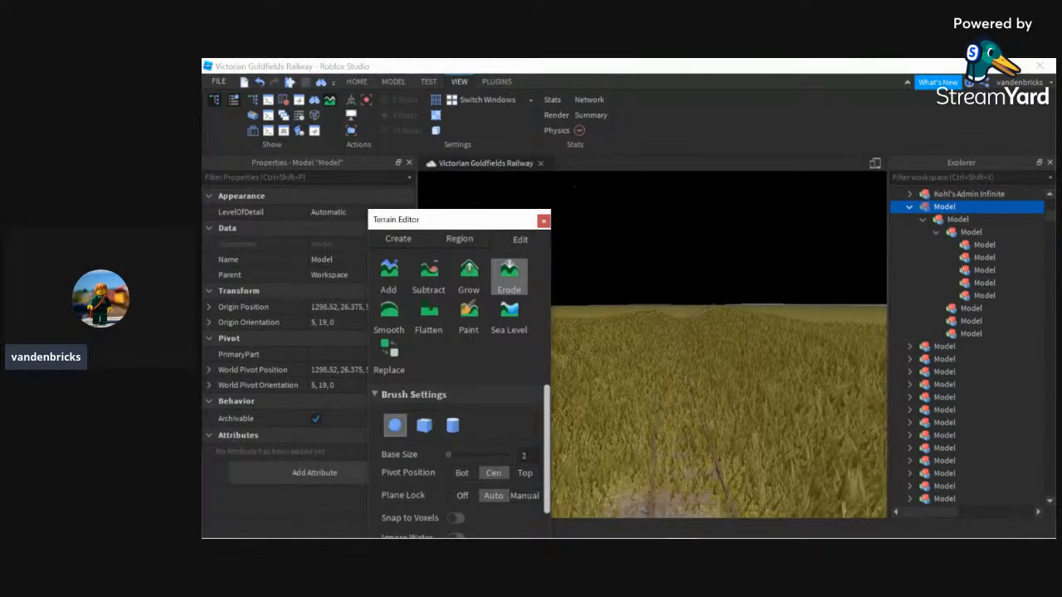
scroll(456, 465, "down", 2)
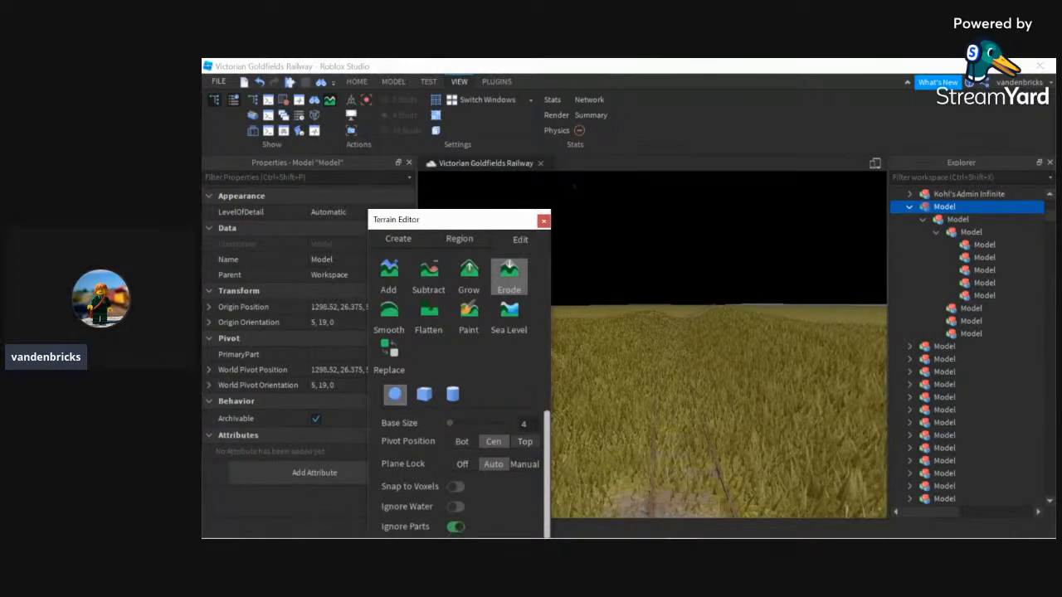
- Resize and reposition the Terrain Editor window so the Erode brush settings fit beside the track view
left_click_drag(476, 220, 572, 264)
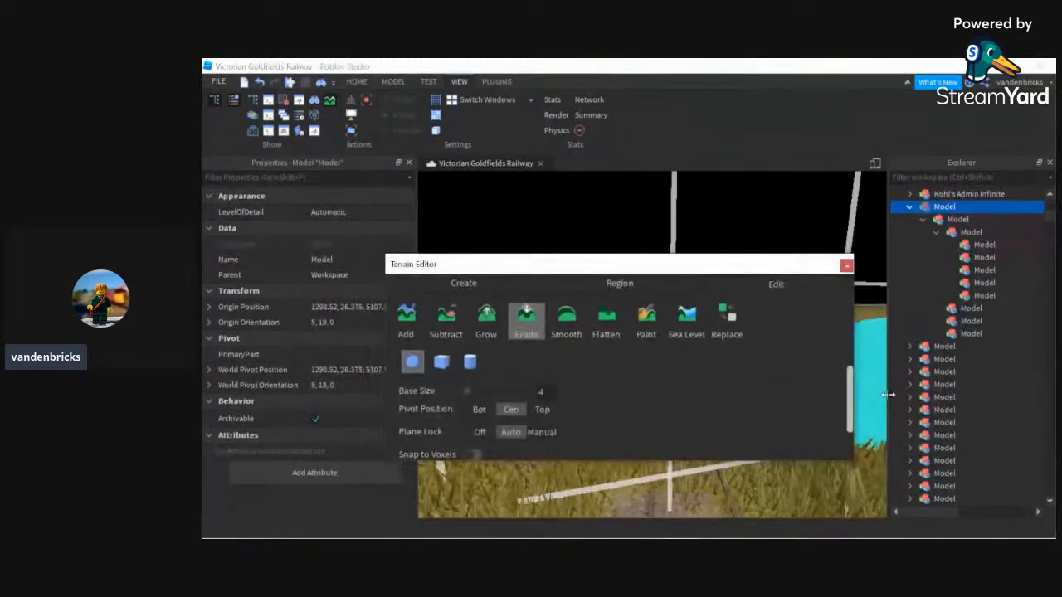
left_click_drag(852, 356, 565, 365)
scroll(477, 444, "down", 1)
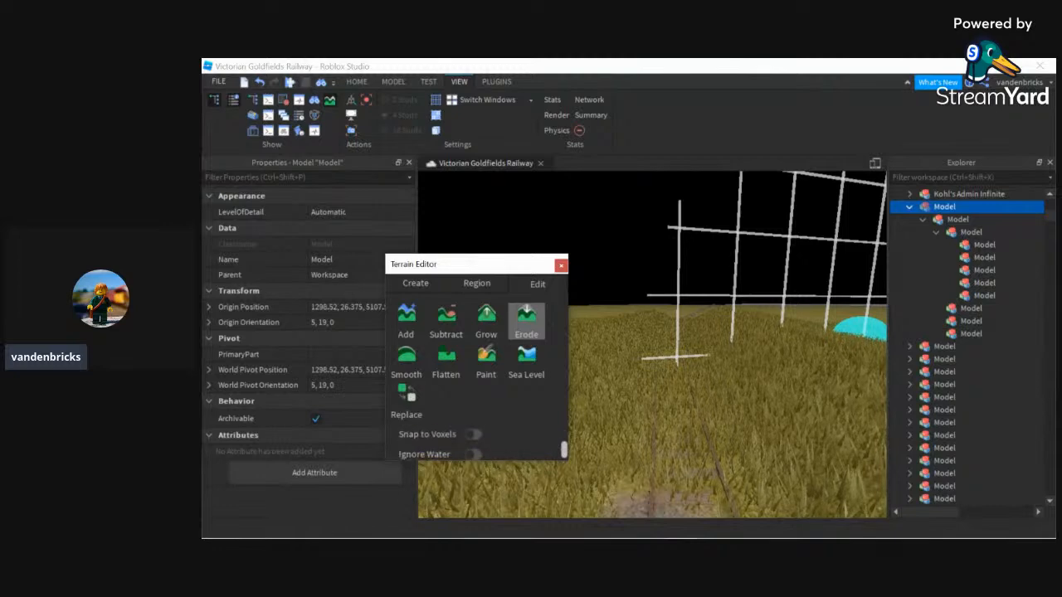
left_click_drag(501, 463, 501, 520)
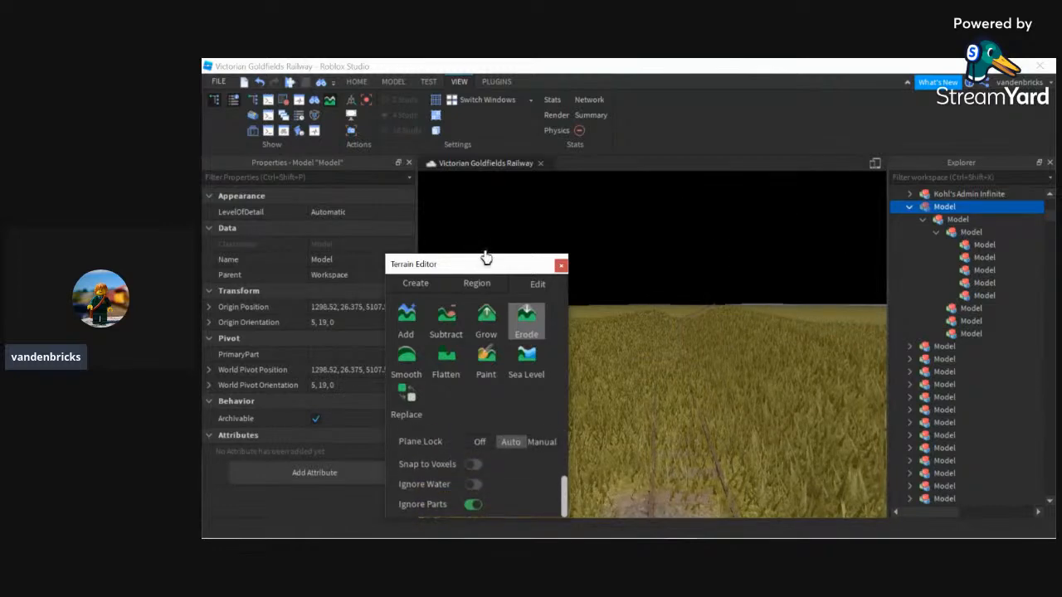
left_click_drag(487, 255, 480, 193)
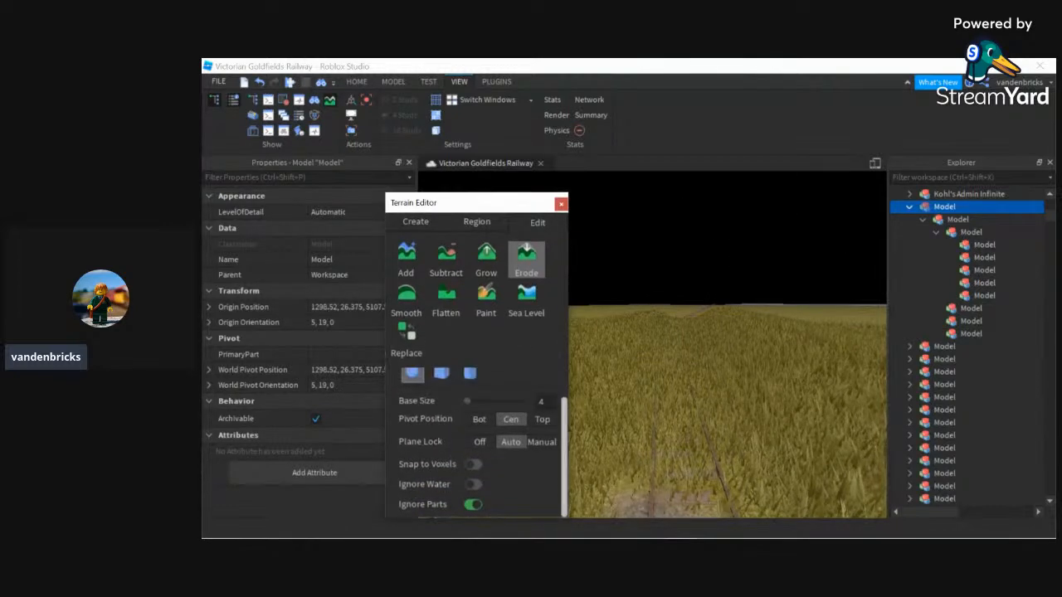
scroll(477, 439, "up", 1)
scroll(477, 440, "down", 1)
scroll(477, 439, "up", 1)
left_click(526, 299)
left_click(526, 259)
scroll(480, 440, "down", 1)
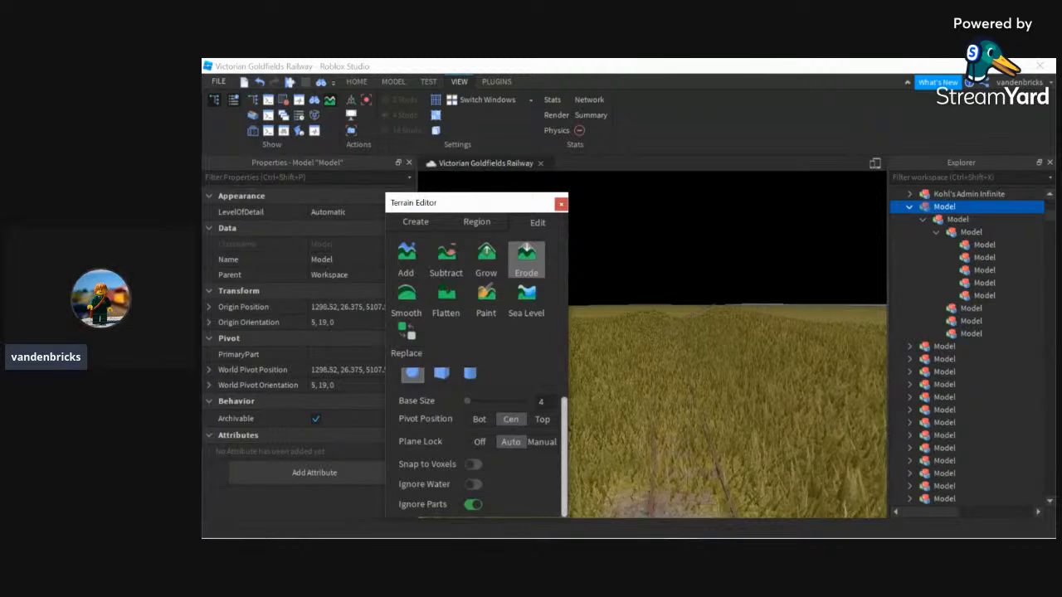
- Erode the grass terrain covering the track and its edges with the spherical brush
right_click_drag(685, 407, 685, 408)
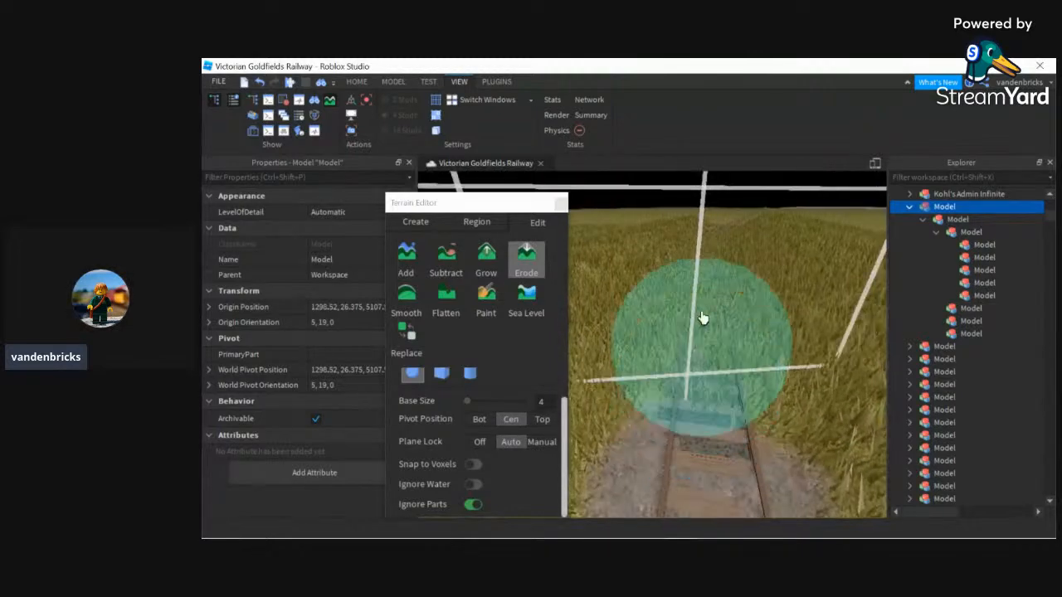
left_click_drag(695, 360, 700, 302)
scroll(719, 321, "down", 4)
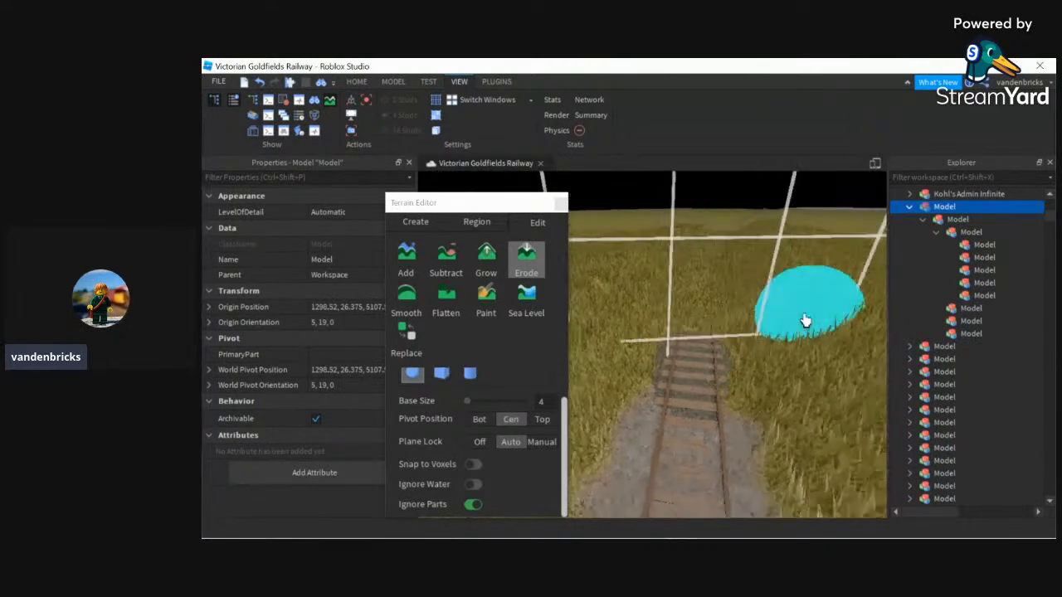
mouse_move(790, 253)
left_mouse_down()
mouse_move(767, 241)
mouse_move(763, 303)
mouse_move(706, 304)
mouse_move(742, 330)
mouse_move(785, 303)
left_mouse_up()
mouse_move(747, 255)
left_mouse_down()
mouse_move(730, 301)
mouse_move(574, 362)
mouse_move(571, 253)
mouse_move(652, 287)
mouse_move(573, 249)
mouse_move(574, 404)
left_mouse_up()
- Switch the Erode brush's Plane Lock to Off and back to Auto
left_click(479, 442)
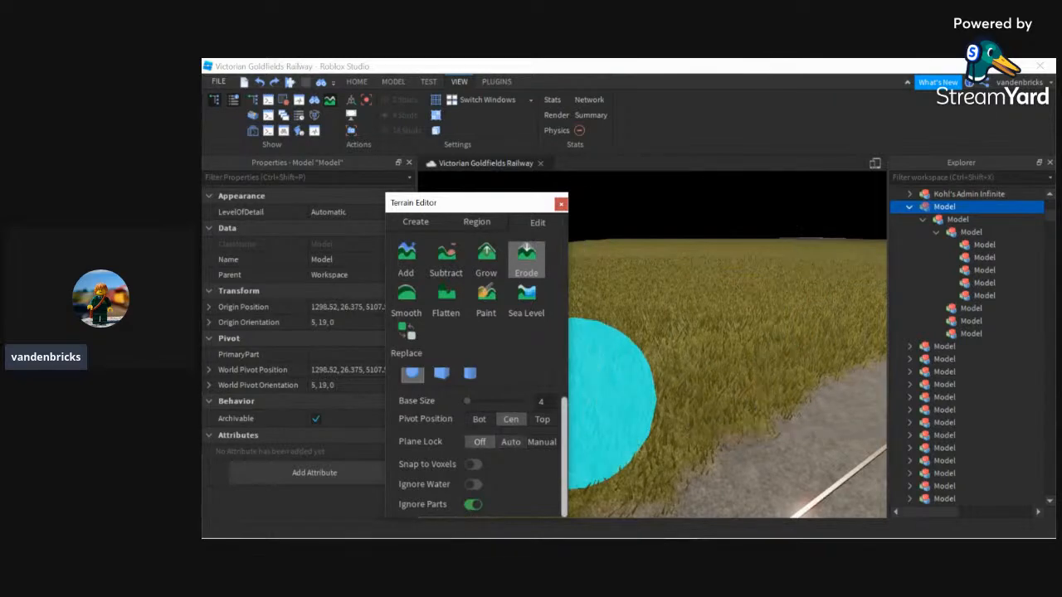
left_click(510, 441)
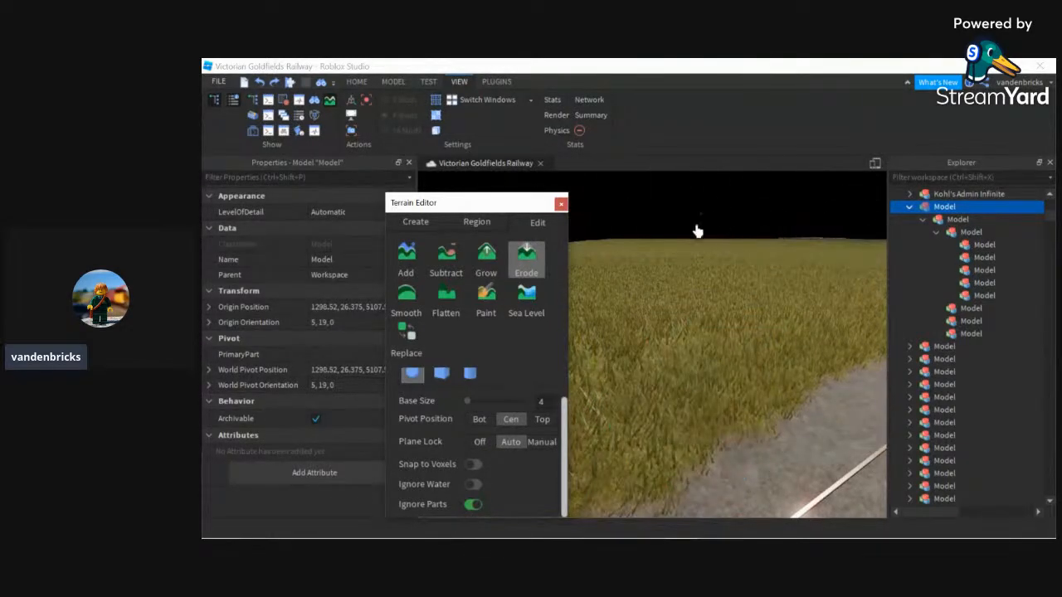
scroll(661, 359, "up", 2)
scroll(477, 415, "up", 1)
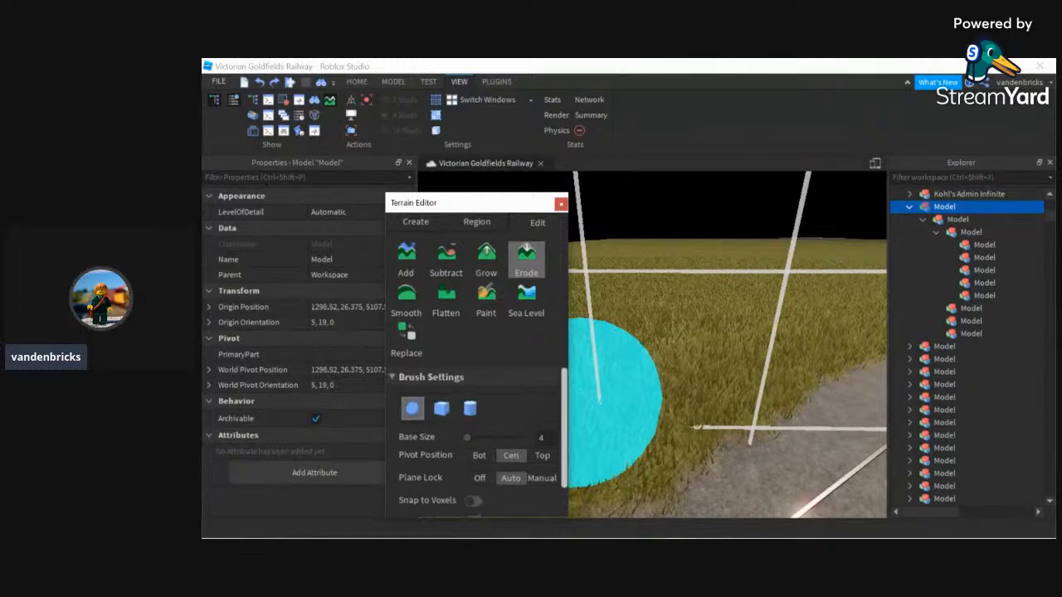
left_click(430, 378)
left_click(431, 379)
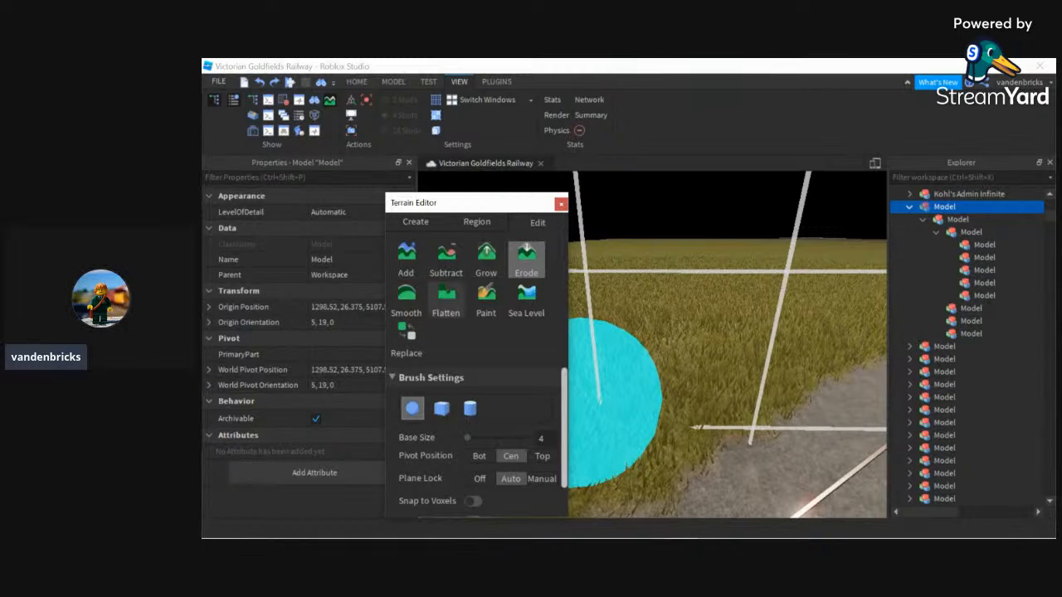
left_click(445, 299)
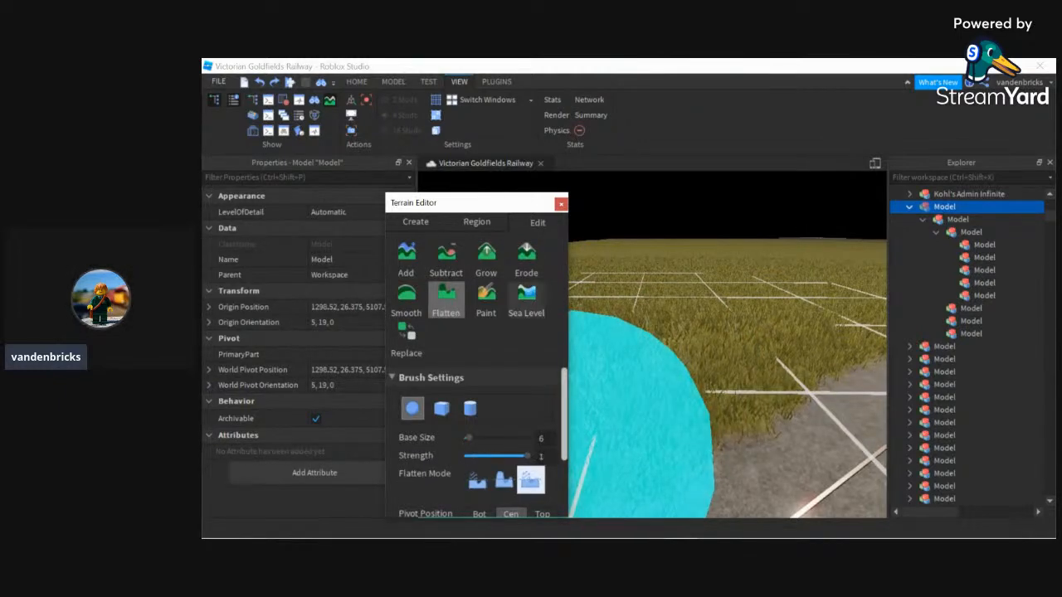
left_click(527, 259)
- Turn on Ignore Parts for the Erode brush, keeping Pivot Position at Cen and Plane Lock at Auto
scroll(498, 448, "down", 1)
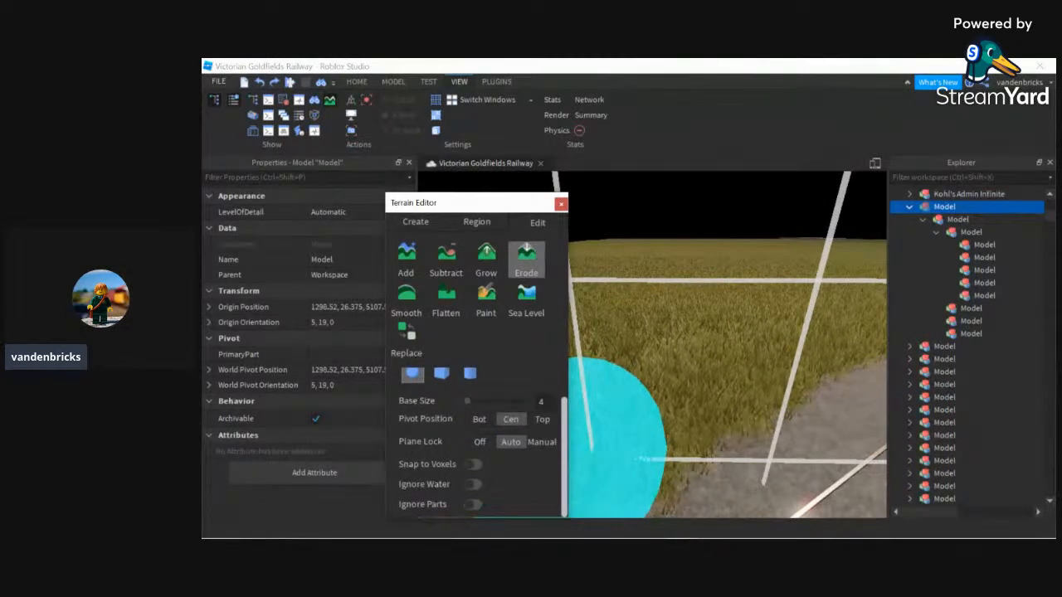
left_click(541, 419)
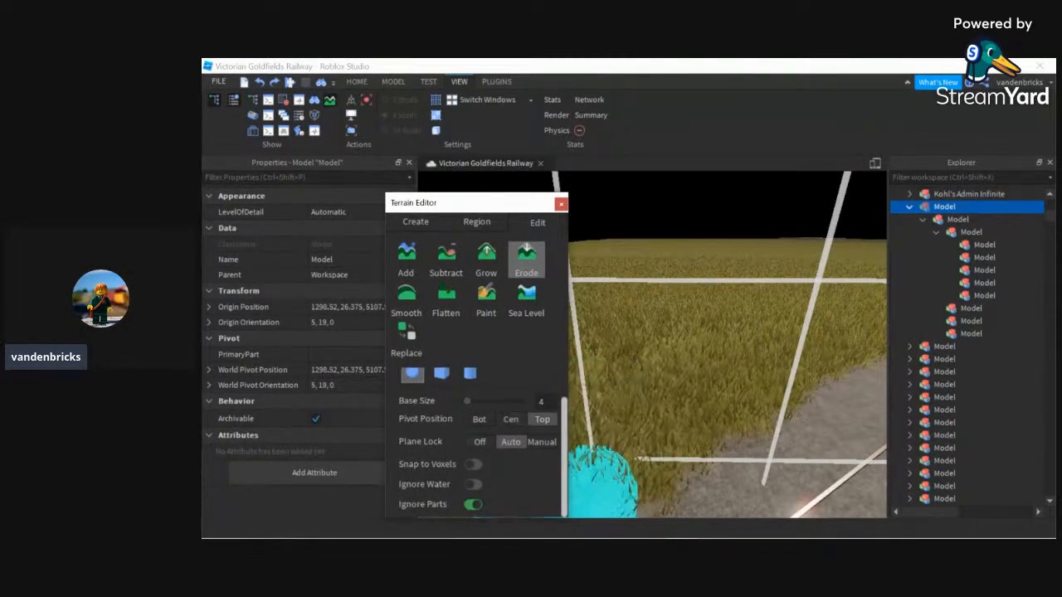
left_click(510, 418)
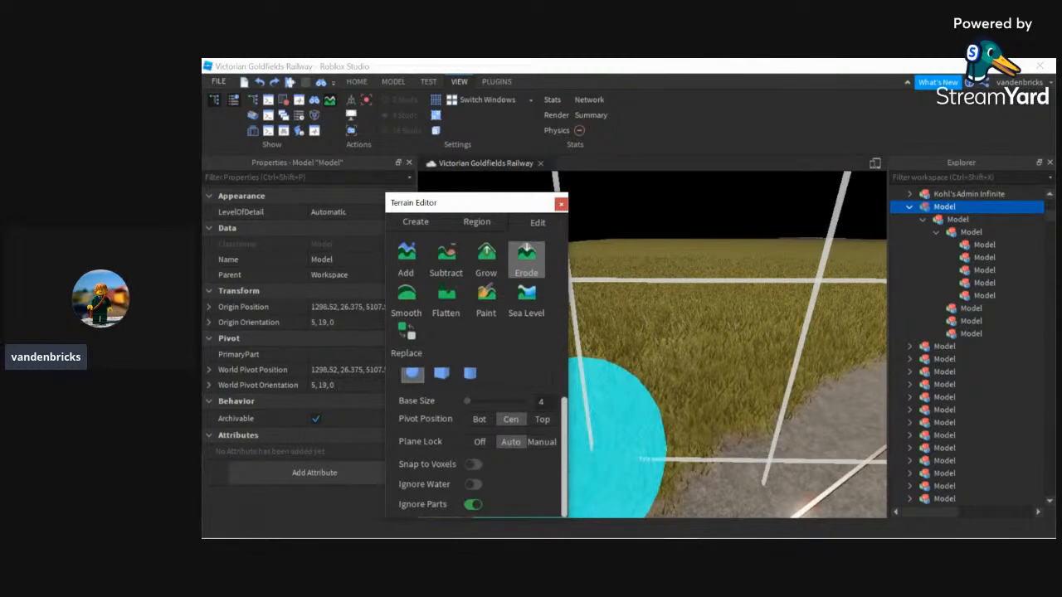
left_click(542, 441)
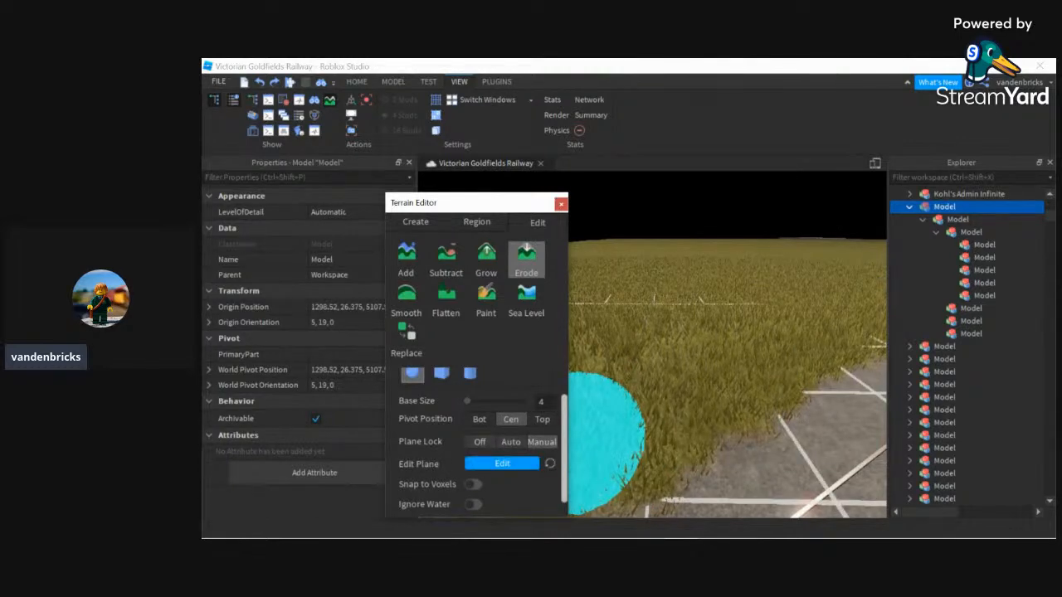
left_click(480, 442)
left_click(510, 441)
right_click_drag(683, 304, 585, 307)
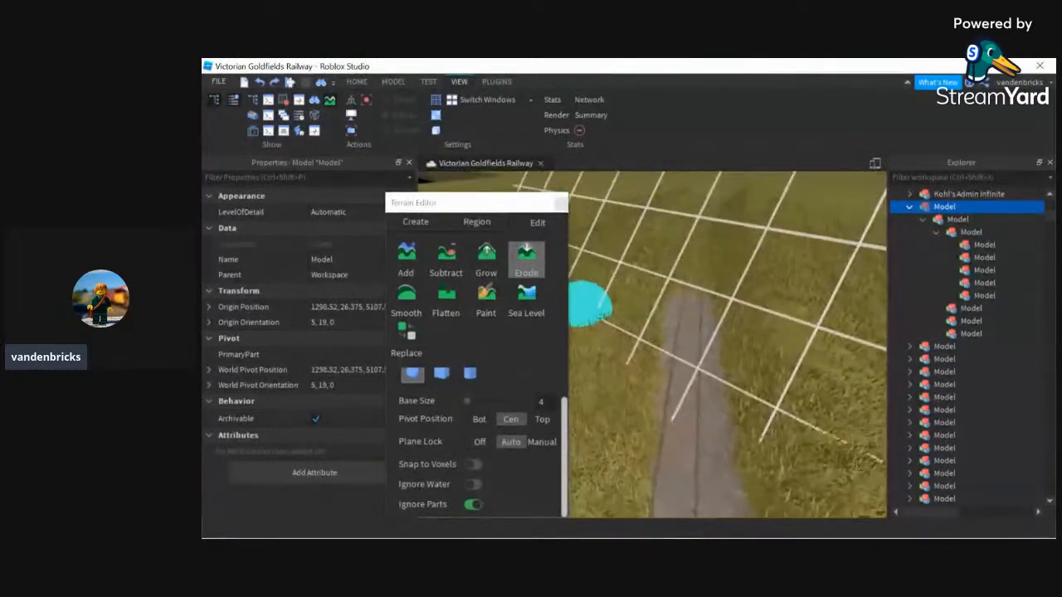
mouse_move(685, 310)
right_mouse_down()
mouse_move(702, 284)
mouse_move(708, 294)
mouse_move(656, 293)
right_mouse_up()
left_click(486, 296)
mouse_move(718, 343)
right_mouse_down()
mouse_move(711, 327)
mouse_move(719, 340)
right_mouse_up()
scroll(718, 336, "down", 3)
scroll(718, 339, "up", 8)
scroll(719, 339, "down", 1)
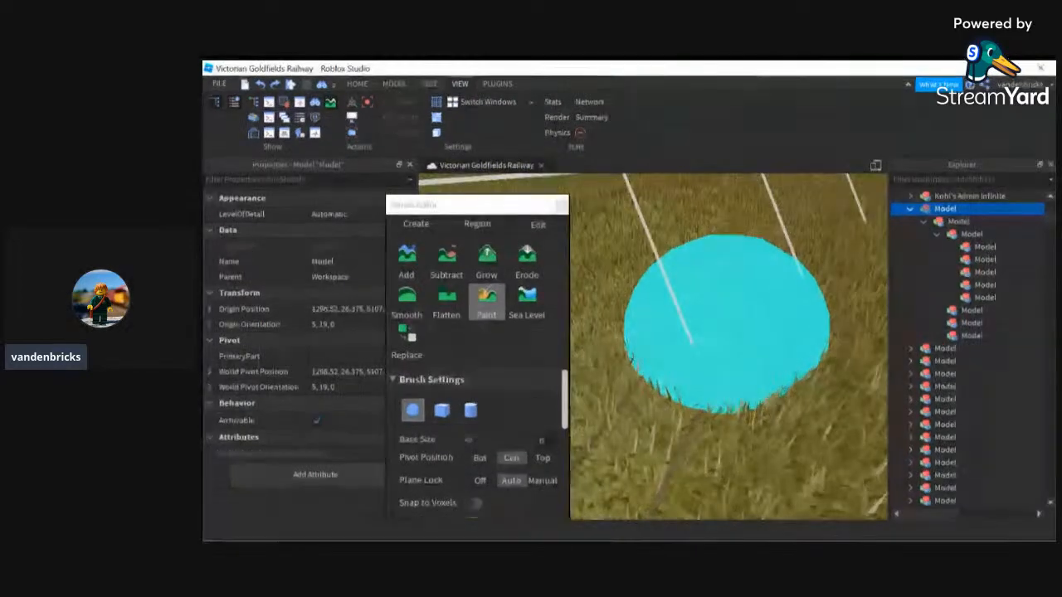
scroll(679, 381, "down", 5)
left_click(527, 256)
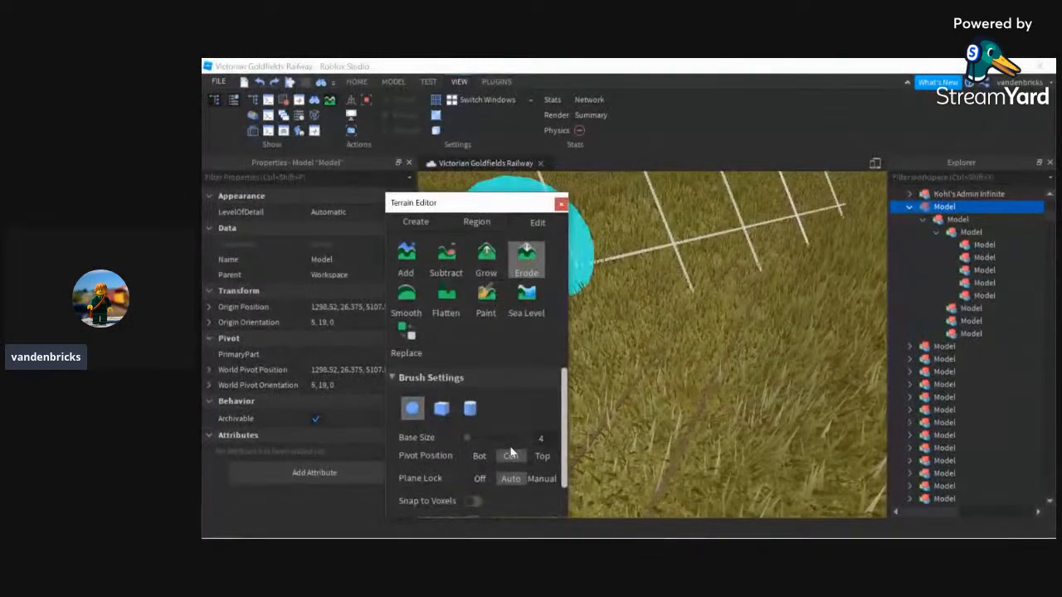
scroll(510, 446, "down", 3)
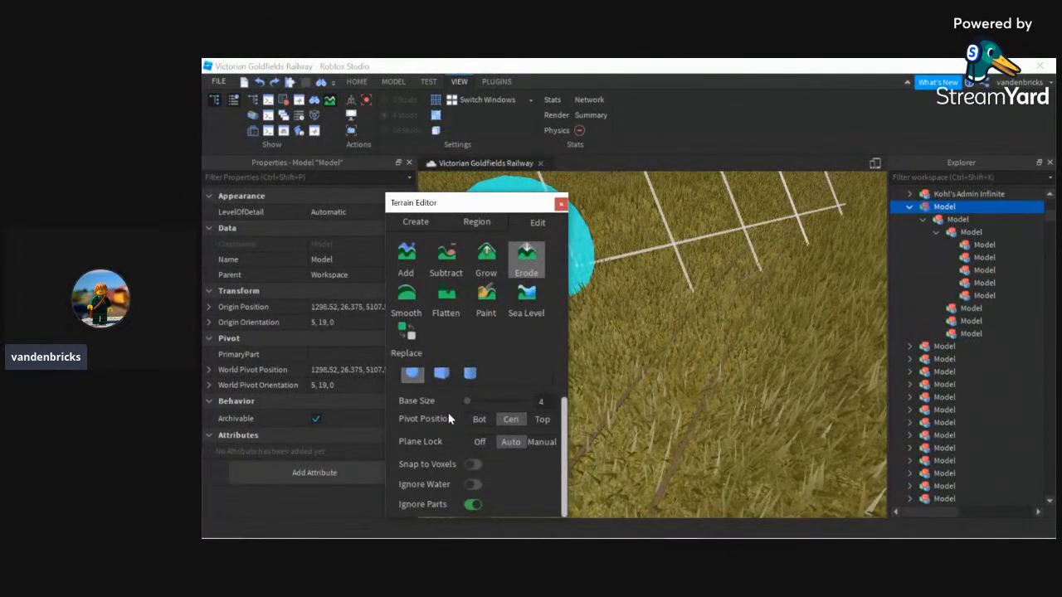
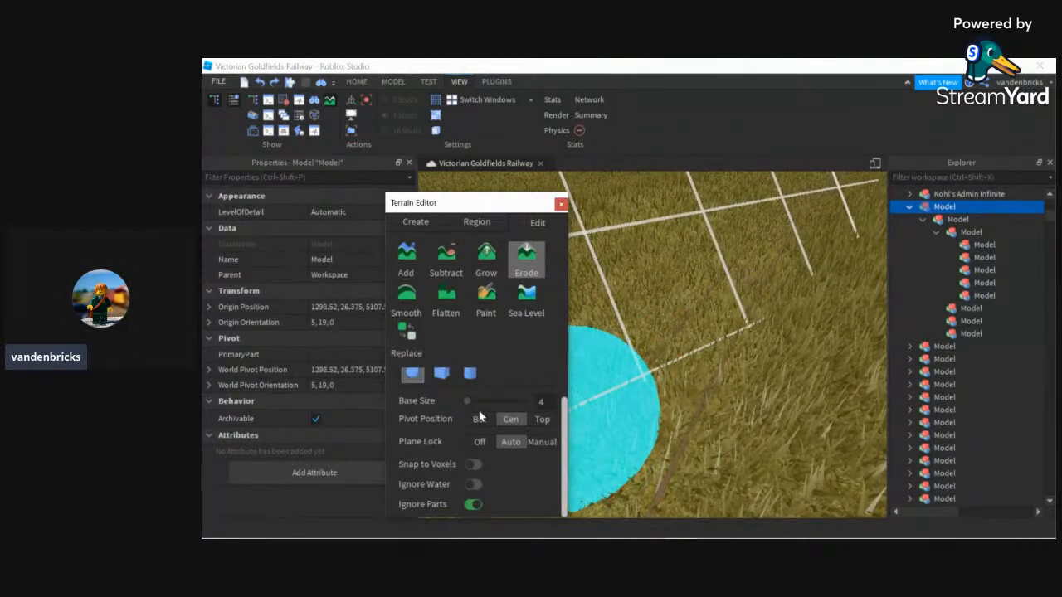
scroll(474, 410, "up", 1)
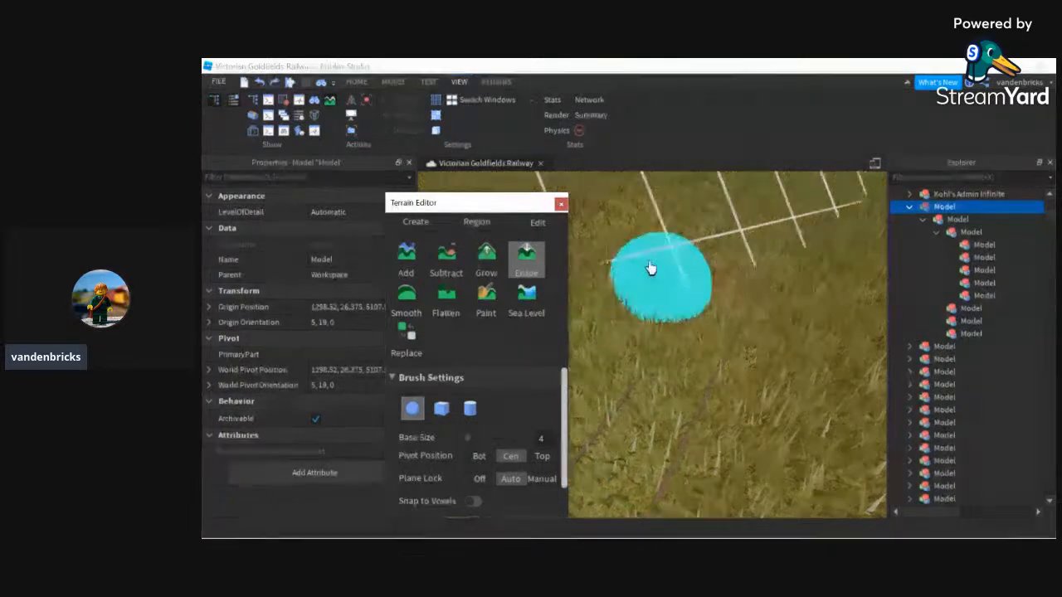
- Set the Erode brush's Plane Lock to Manual and erode the remaining grass covering the railway track
right_click_drag(676, 404, 683, 386)
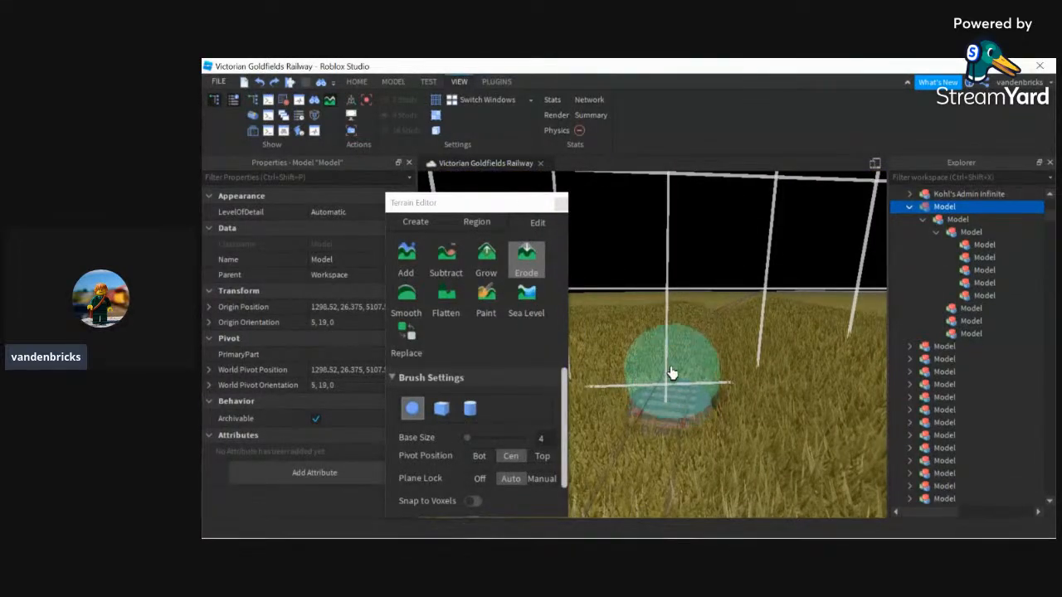
left_click(542, 480)
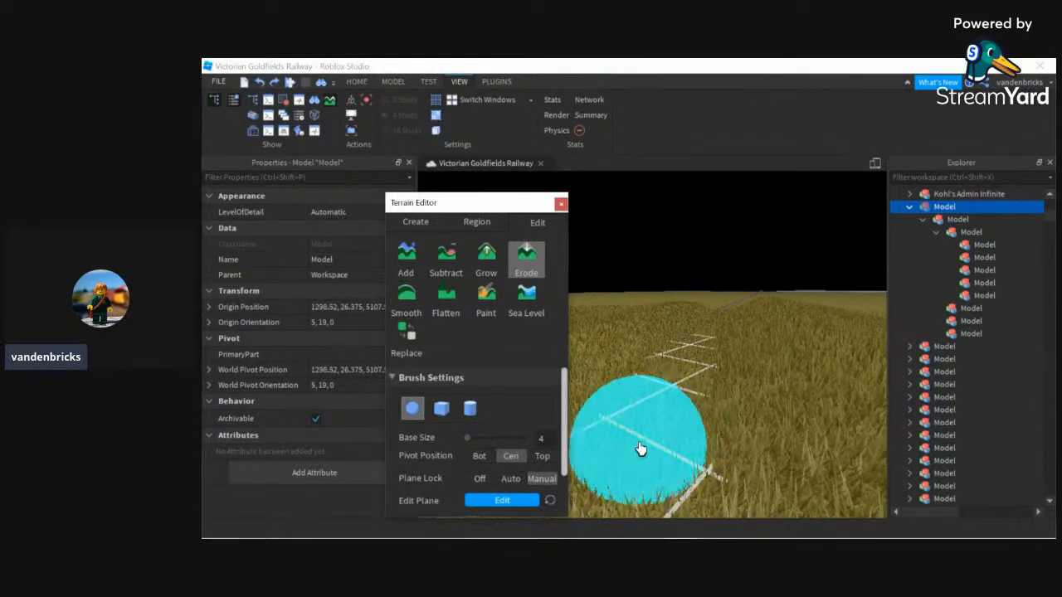
mouse_move(660, 408)
left_mouse_down()
mouse_move(692, 356)
mouse_move(652, 413)
mouse_move(699, 323)
mouse_move(591, 433)
left_mouse_up()
mouse_move(639, 390)
right_mouse_down()
mouse_move(652, 379)
mouse_move(646, 433)
mouse_move(688, 408)
right_mouse_up()
mouse_move(678, 412)
left_mouse_down()
mouse_move(626, 428)
mouse_move(783, 358)
mouse_move(752, 349)
mouse_move(806, 304)
mouse_move(822, 304)
mouse_move(786, 307)
left_mouse_up()
mouse_move(785, 307)
right_mouse_down()
mouse_move(739, 279)
mouse_move(787, 307)
right_mouse_up()
scroll(786, 306, "up", 10)
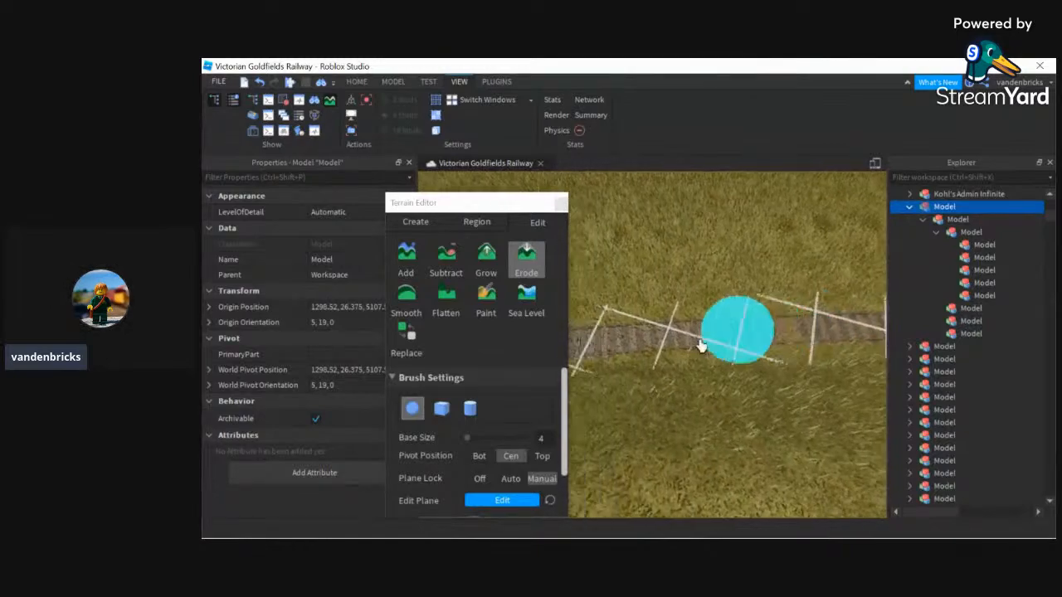
mouse_move(701, 346)
left_mouse_down()
mouse_move(647, 360)
mouse_move(722, 346)
mouse_move(687, 364)
mouse_move(590, 296)
mouse_move(728, 378)
left_mouse_up()
key("a")
right_click_drag(727, 378, 729, 379)
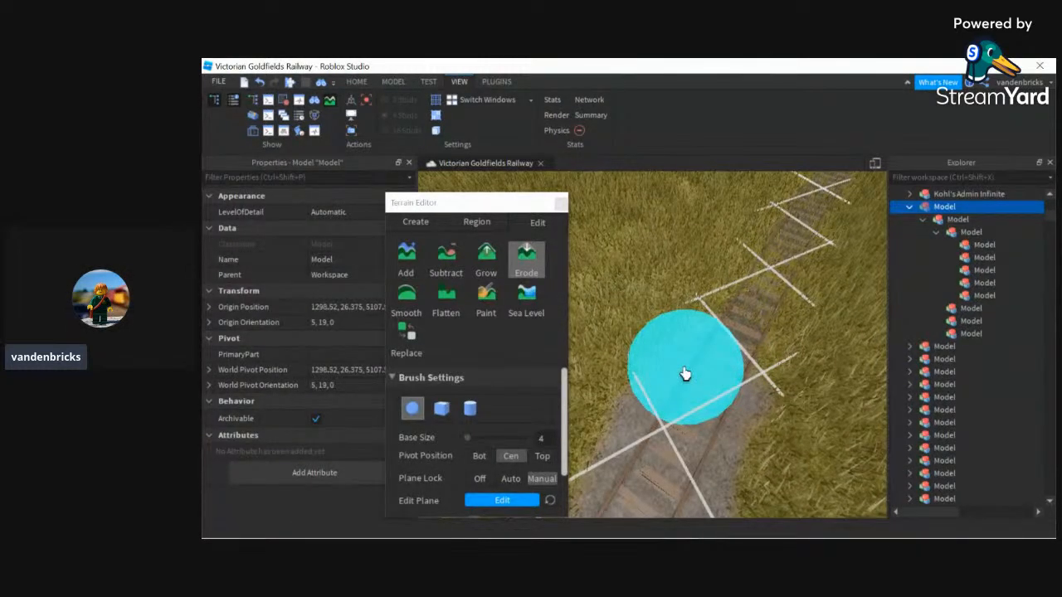
- Choose the Paint tool with the asphalt material and base size 4, and paint the terrain along the track
left_click(486, 295)
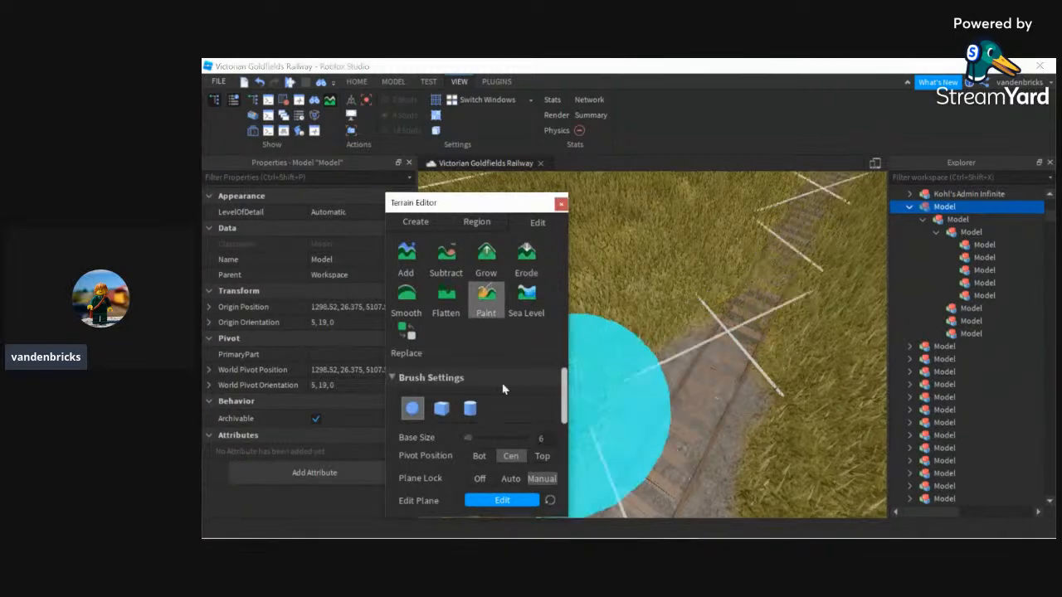
scroll(489, 458, "down", 3)
scroll(489, 459, "down", 3)
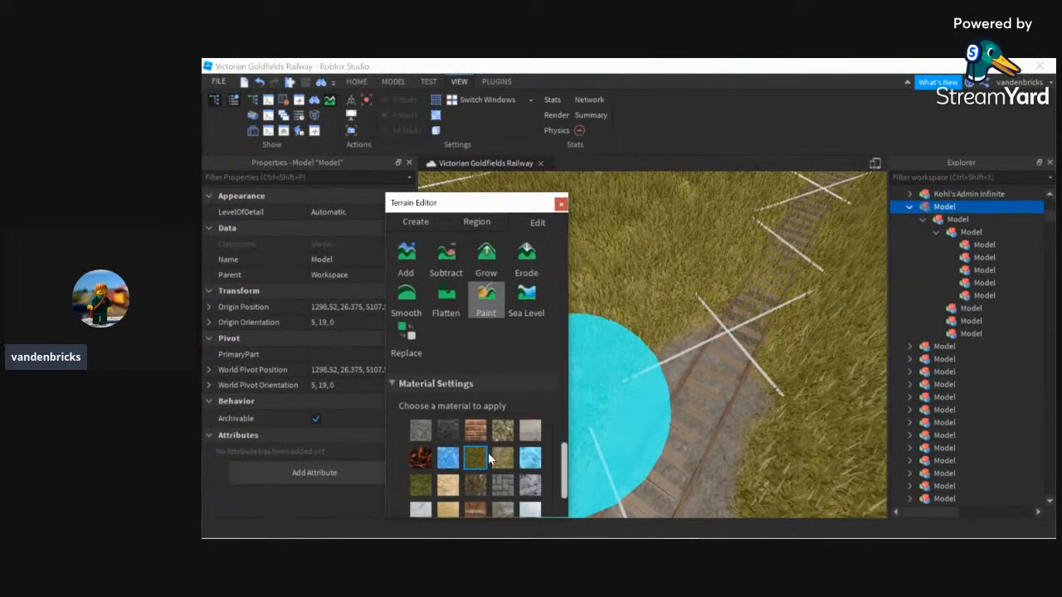
right_click_drag(736, 437, 711, 434)
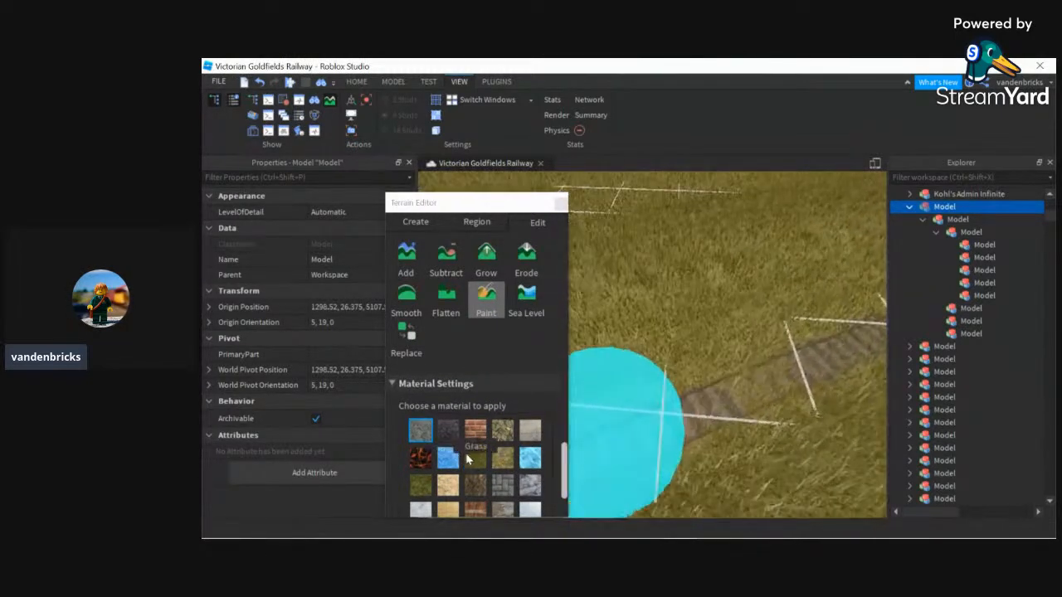
scroll(468, 448, "up", 4)
left_click_drag(469, 435, 467, 436)
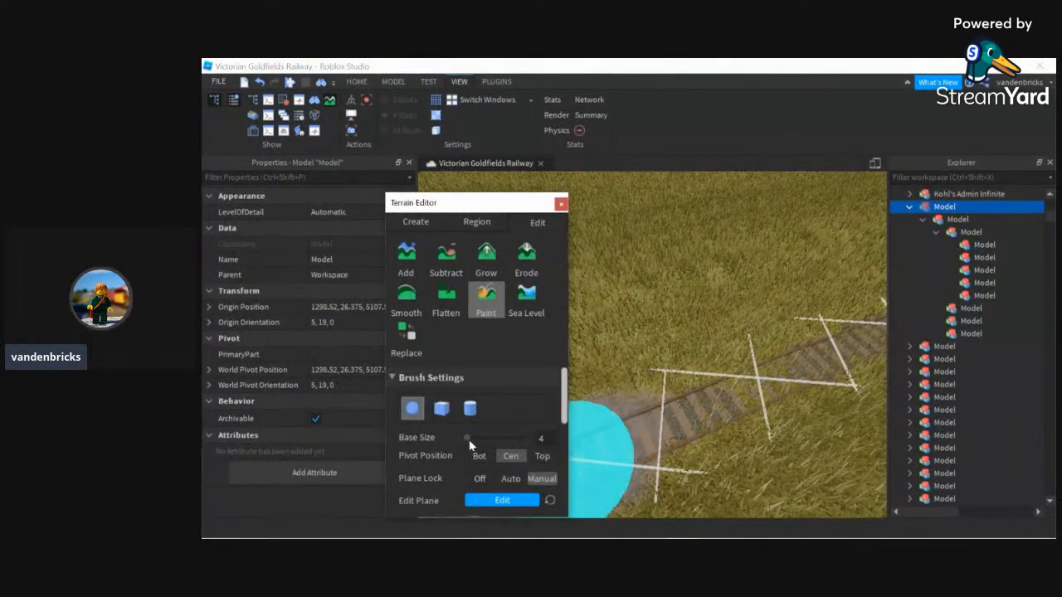
scroll(492, 470, "down", 2)
right_click_drag(654, 431, 711, 457)
key("d")
mouse_move(711, 457)
left_mouse_down()
mouse_move(733, 444)
mouse_move(711, 363)
mouse_move(739, 352)
left_mouse_up()
right_click_drag(739, 352, 733, 348)
key("w")
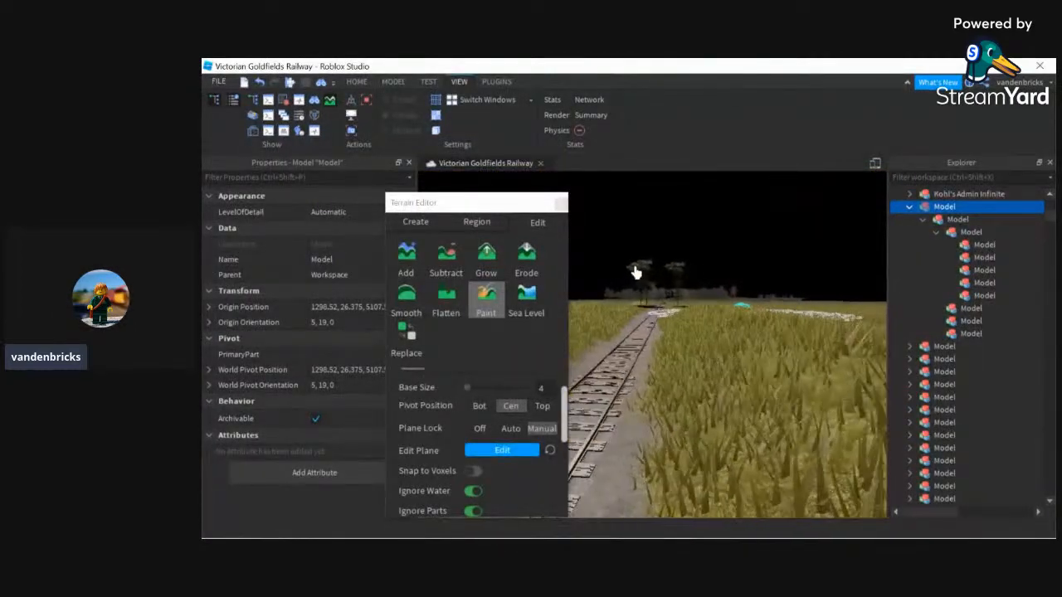
mouse_move(672, 308)
right_mouse_down()
mouse_move(686, 311)
mouse_move(674, 310)
right_mouse_up()
key("w")
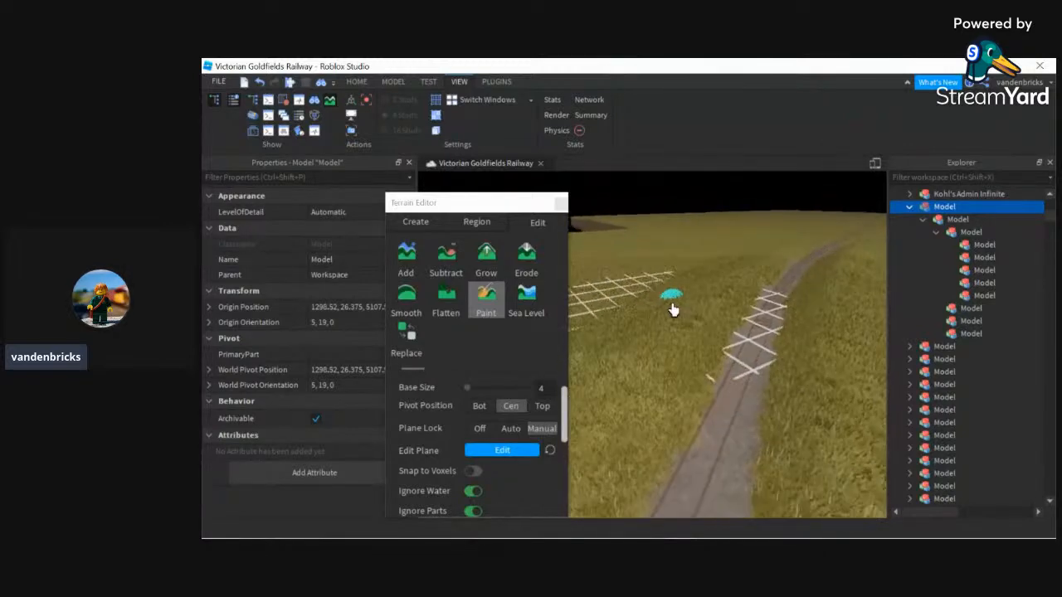
left_click_drag(627, 64, 628, 35)
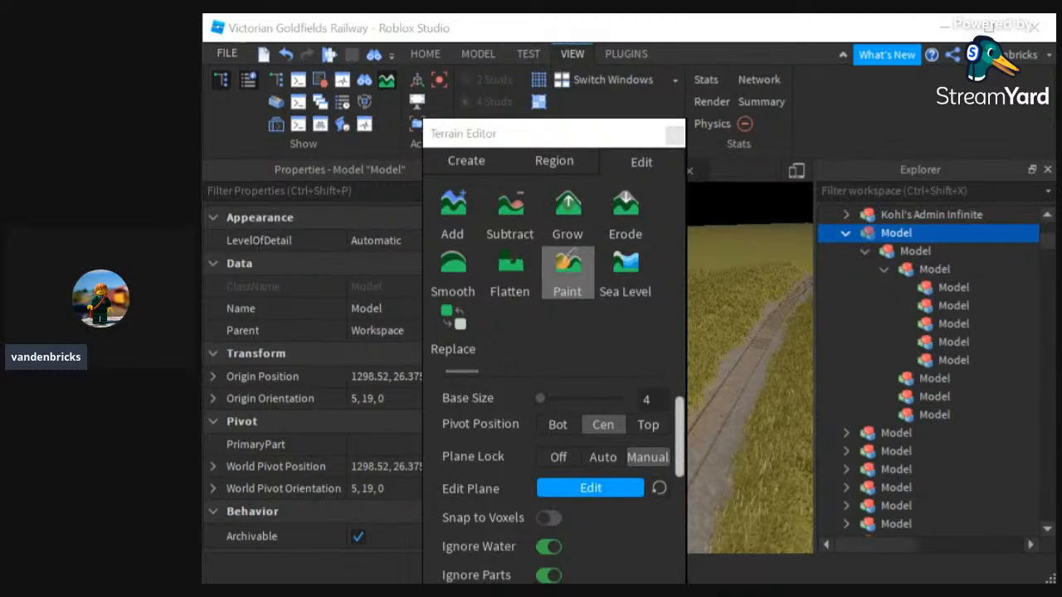
double_click(354, 38)
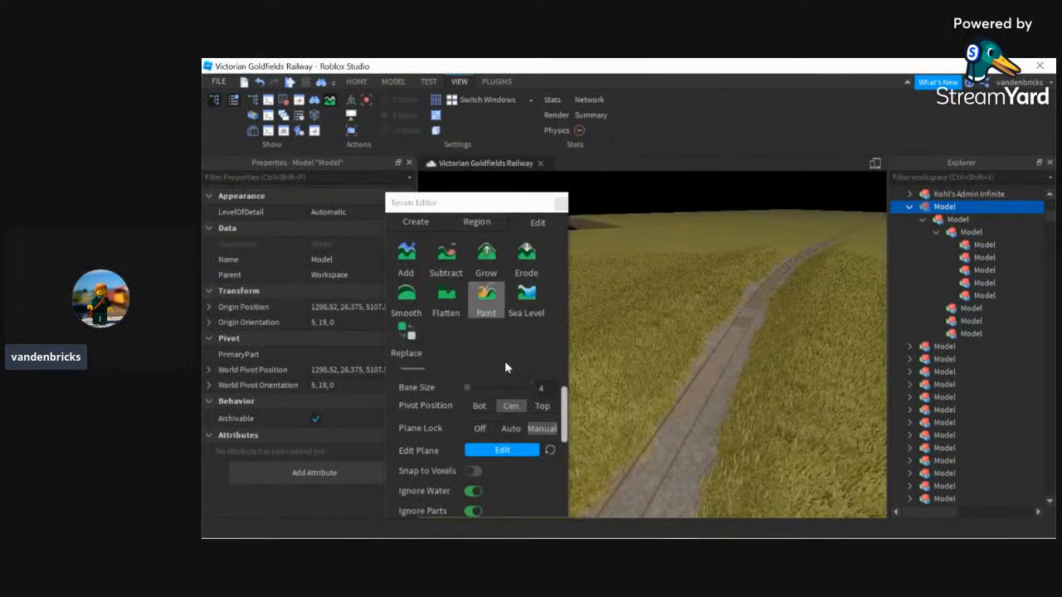
- Set the Paint brush's material to cobblestone and its base size to 2
scroll(497, 417, "down", 4)
left_click(500, 440)
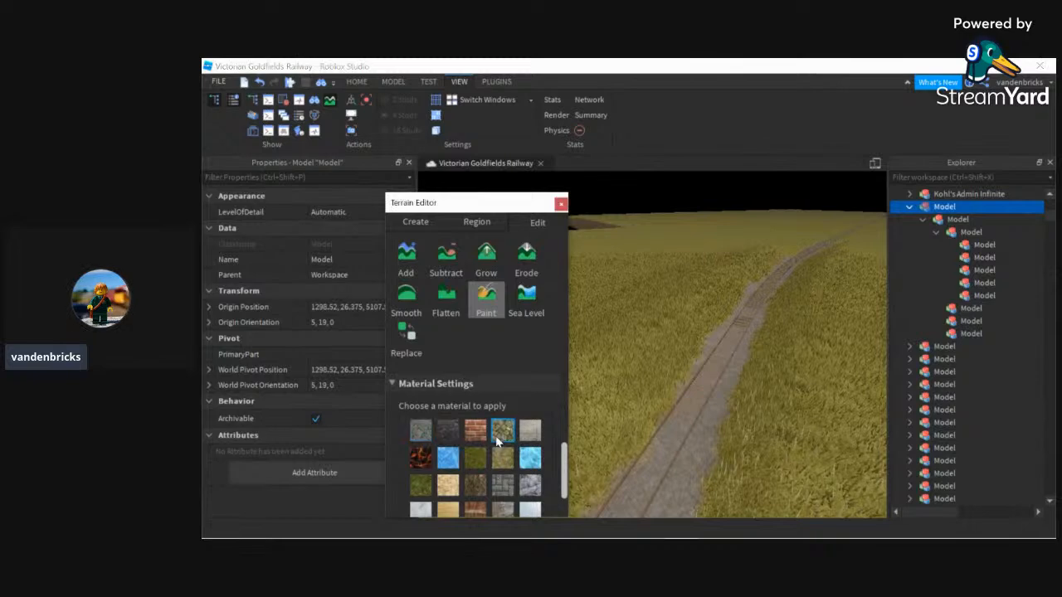
scroll(495, 464, "down", 2)
scroll(472, 467, "up", 6)
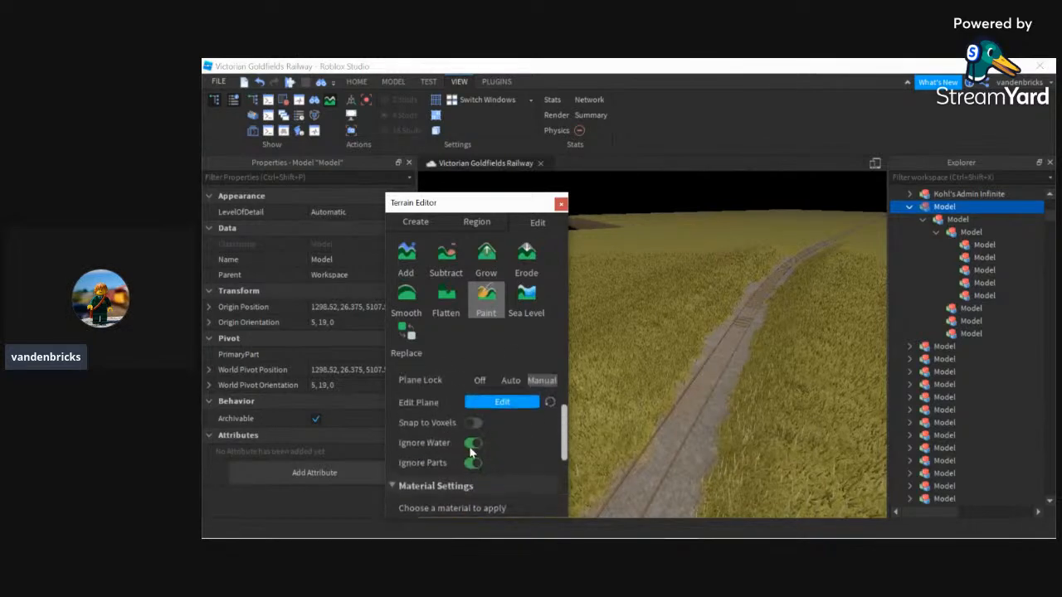
left_click_drag(468, 439, 466, 441)
- Paint a continuous strip of cobblestone on the grass bank along one side of the track
right_click_drag(720, 427, 613, 309)
scroll(658, 267, "up", 5)
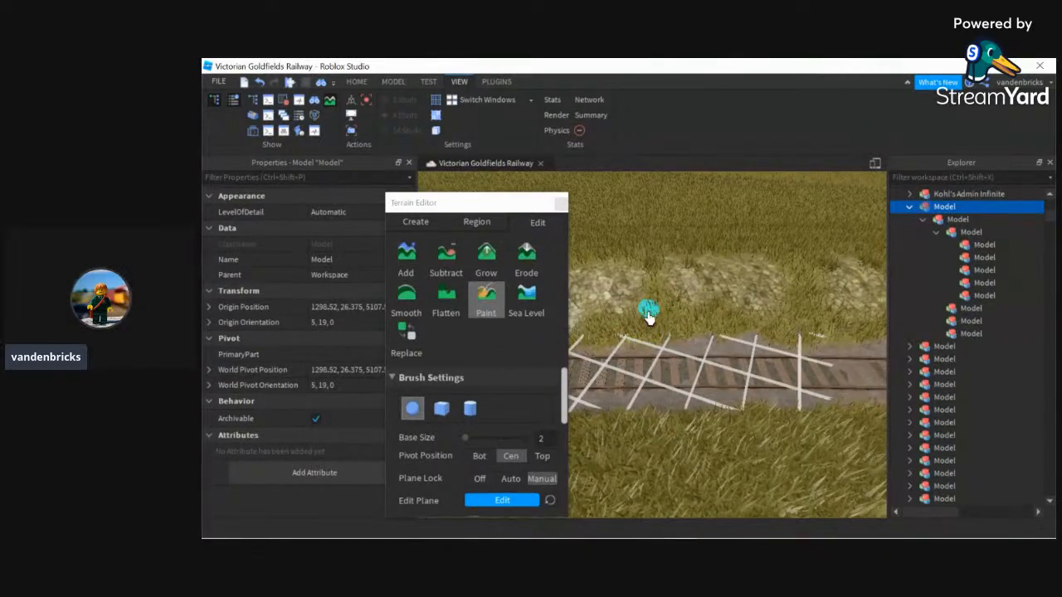
right_click_drag(655, 342, 652, 288)
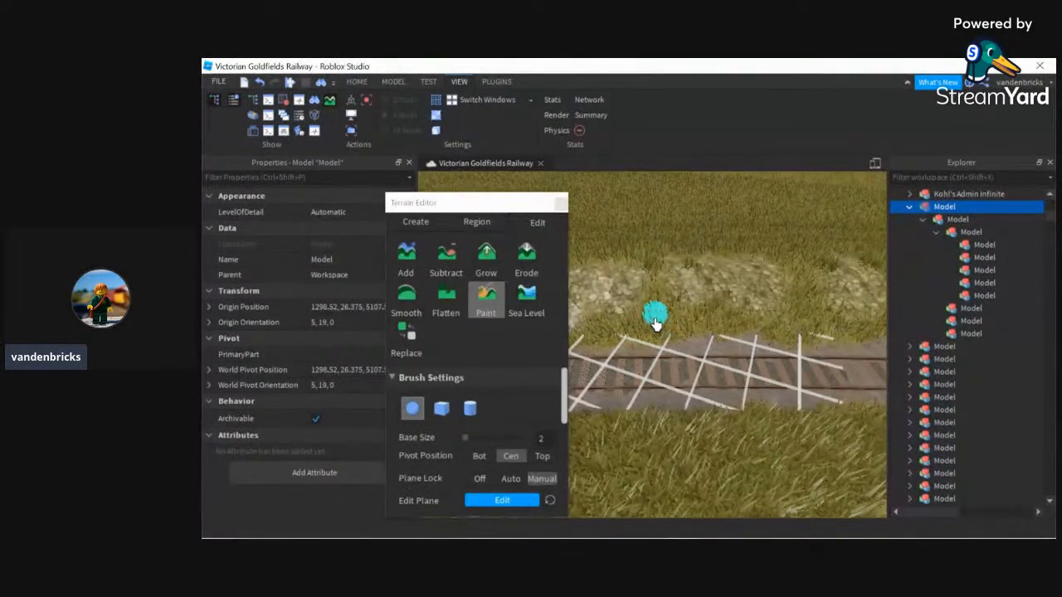
key("a")
mouse_move(657, 330)
left_mouse_down()
mouse_move(633, 331)
mouse_move(769, 330)
left_mouse_up()
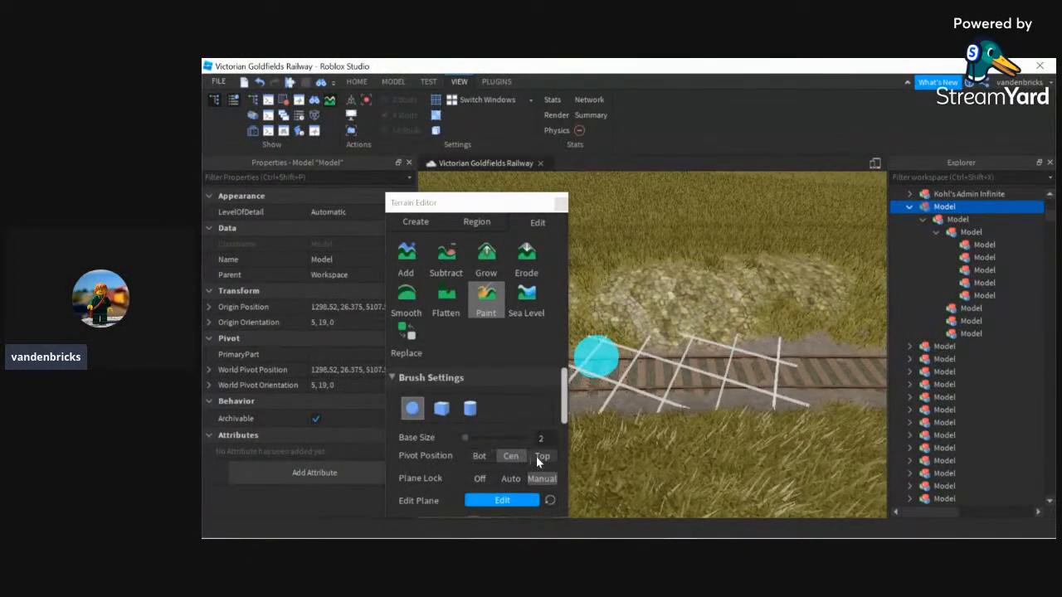
- Set the Paint brush's Plane Lock to Off and paint cobblestone on the grass edges beside the track
left_click(480, 479)
left_click_drag(628, 328, 635, 293)
key("a")
mouse_move(631, 332)
left_mouse_down()
mouse_move(704, 327)
mouse_move(673, 352)
mouse_move(625, 345)
mouse_move(660, 304)
left_mouse_up()
scroll(554, 441, "down", 2)
key("a")
right_click_drag(713, 349, 714, 349)
left_click_drag(744, 367, 710, 356)
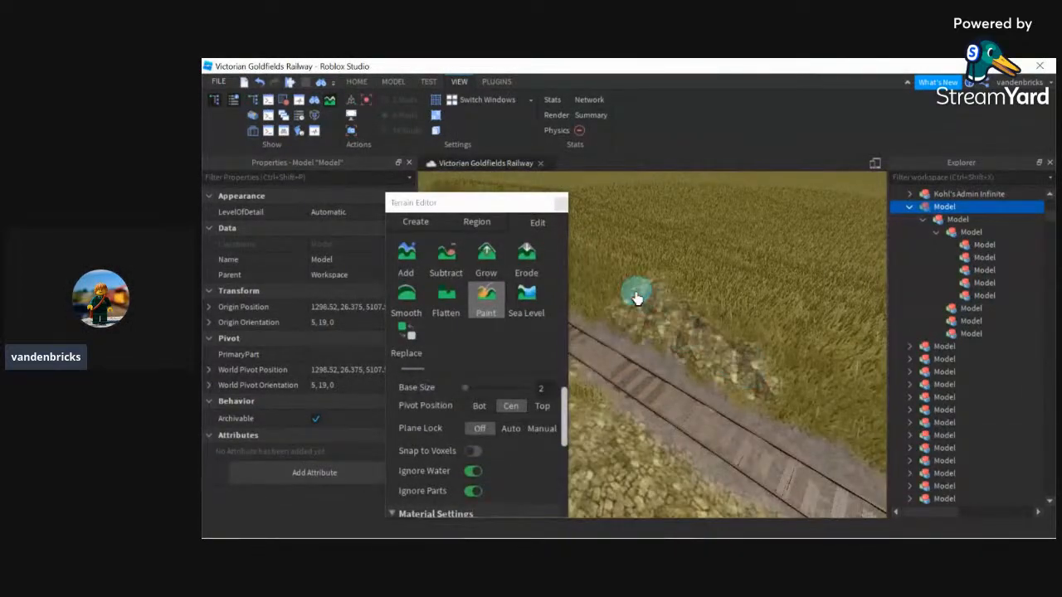
- Extend the cobblestone strip farther along the grass bank on the far side of the track
left_click_drag(637, 299, 788, 382)
right_click_drag(721, 365, 721, 365)
mouse_move(721, 365)
left_mouse_down()
mouse_move(673, 311)
mouse_move(834, 366)
left_mouse_up()
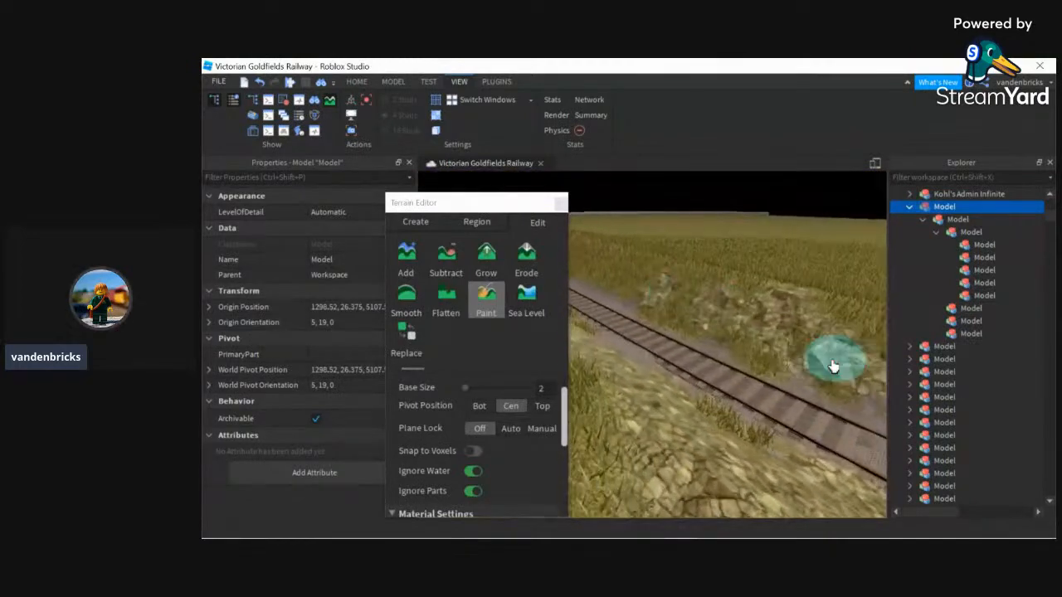
key("a")
left_click_drag(633, 277, 612, 249)
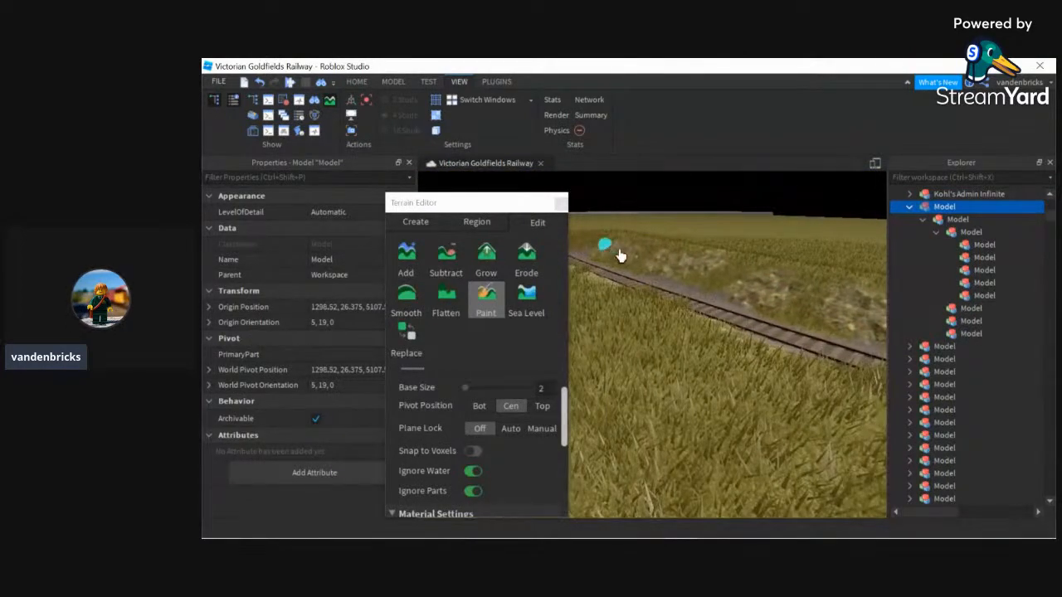
- Change the paint material to limestone and paint a patch on the cobblestone bank beside the track
scroll(473, 432, "down", 5)
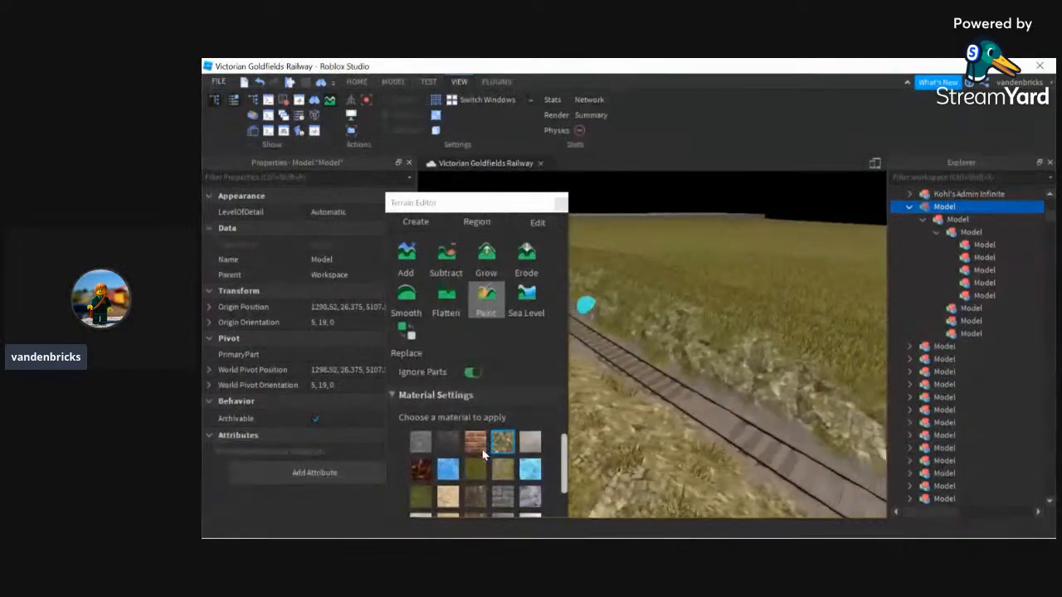
key("d")
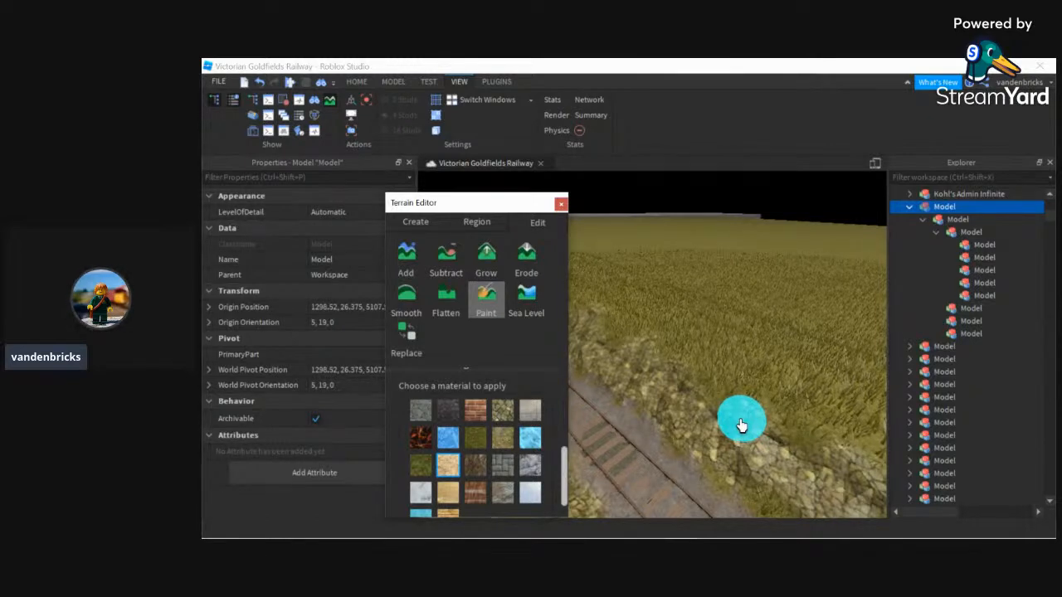
left_click(741, 426)
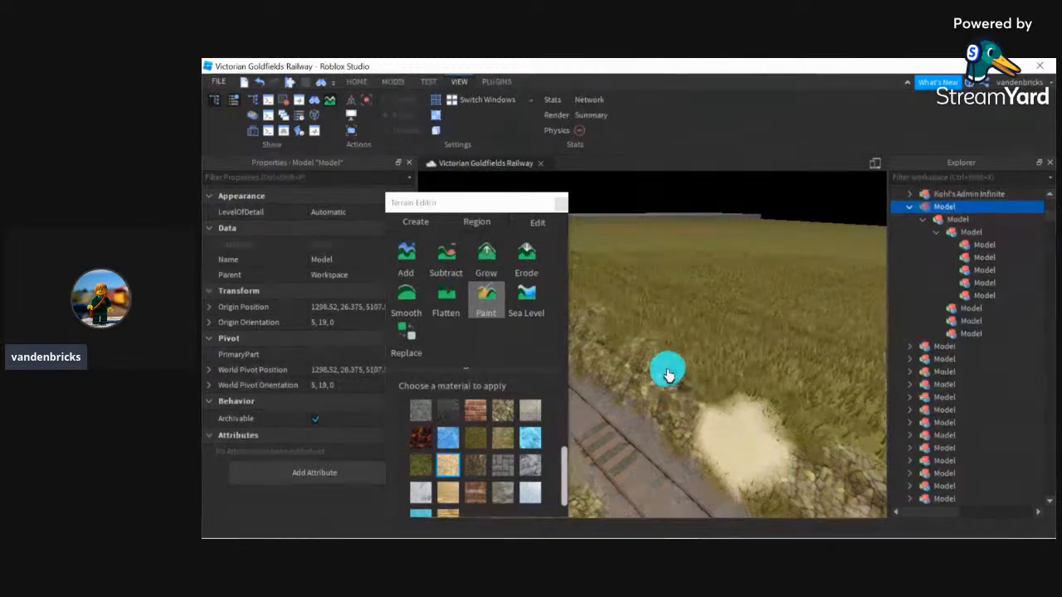
- Set the Paint brush's base size to 1 and paint small limestone patches along the cobblestone bank
scroll(476, 410, "up", 5)
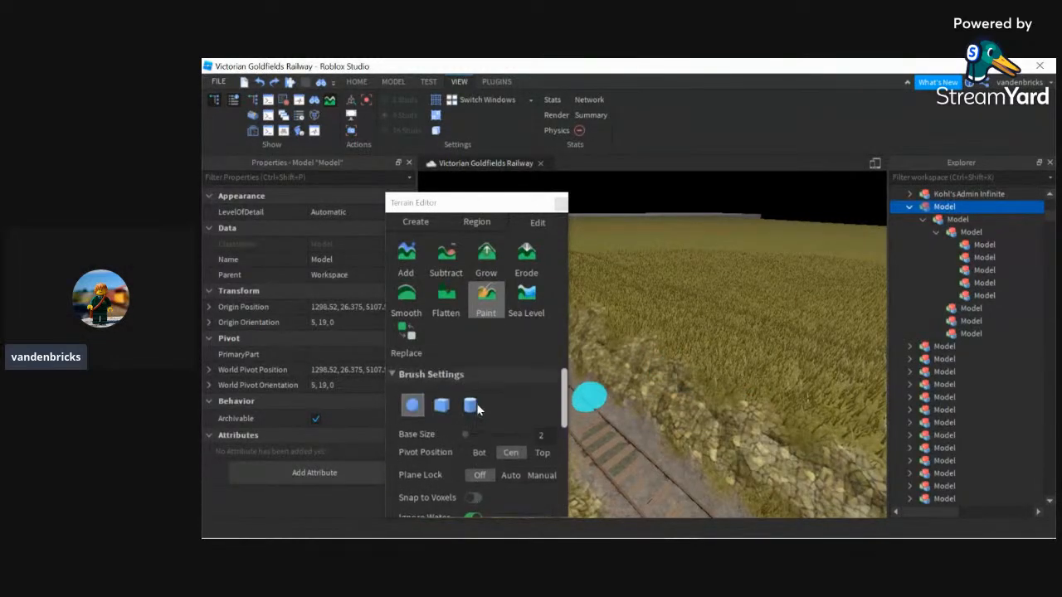
left_click(463, 435)
left_click(659, 398)
key("a")
left_click(673, 336)
key("s")
left_click(678, 325)
left_click(670, 290)
key("a")
left_click(658, 280)
left_click(650, 268)
key("d")
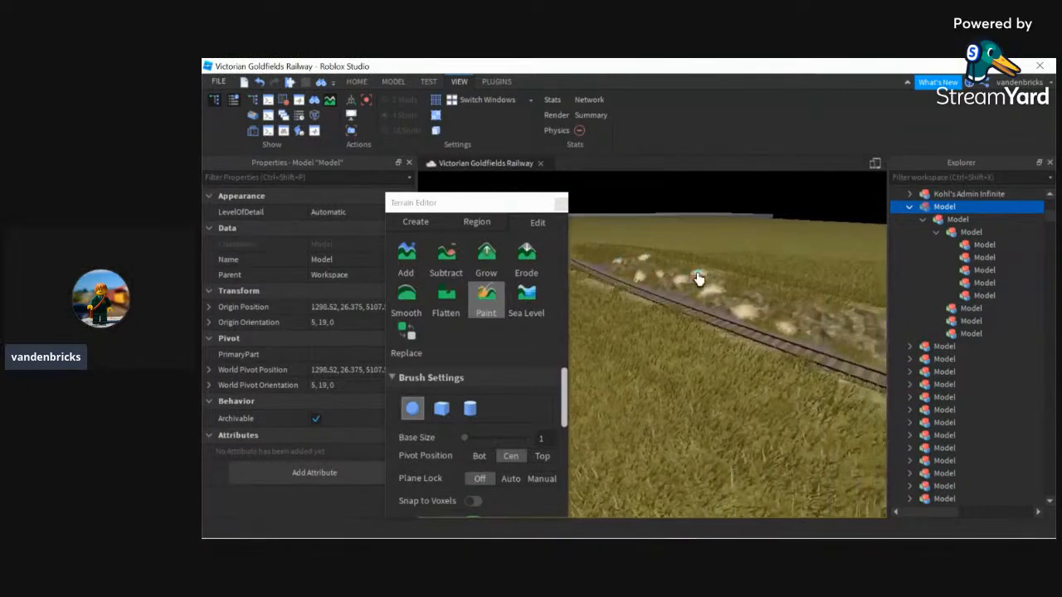
- Scatter more small limestone patches over the stony banks on both sides of the track
key("w")
mouse_move(711, 308)
right_mouse_down()
mouse_move(589, 341)
mouse_move(625, 341)
mouse_move(642, 308)
right_mouse_up()
left_click(652, 313)
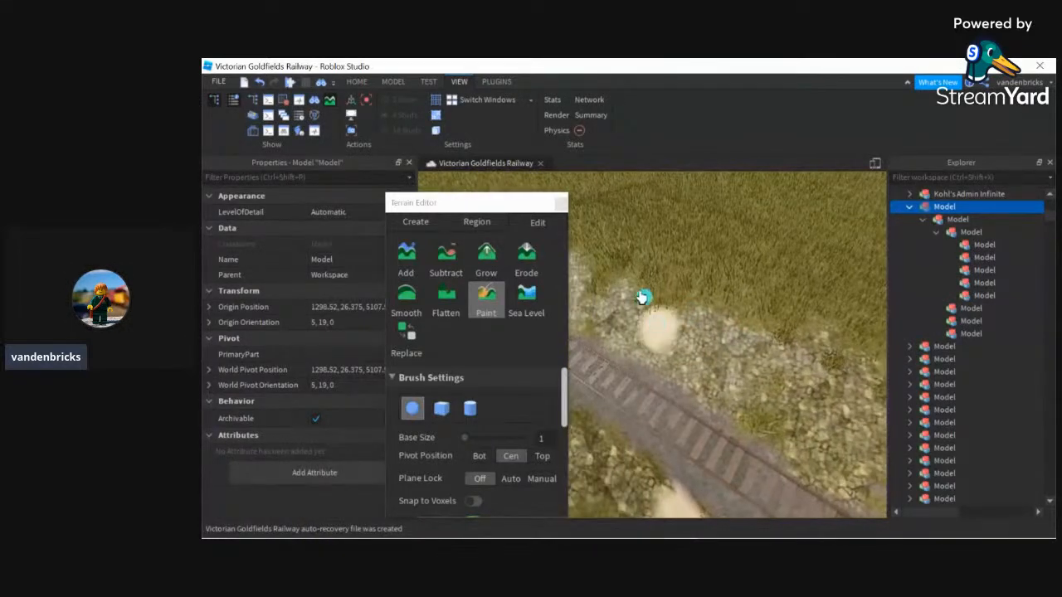
key("a")
key("a")
mouse_move(776, 326)
right_mouse_down()
mouse_move(794, 368)
mouse_move(714, 330)
right_mouse_up()
left_click(792, 361)
left_click(818, 393)
right_click_drag(741, 297, 718, 284)
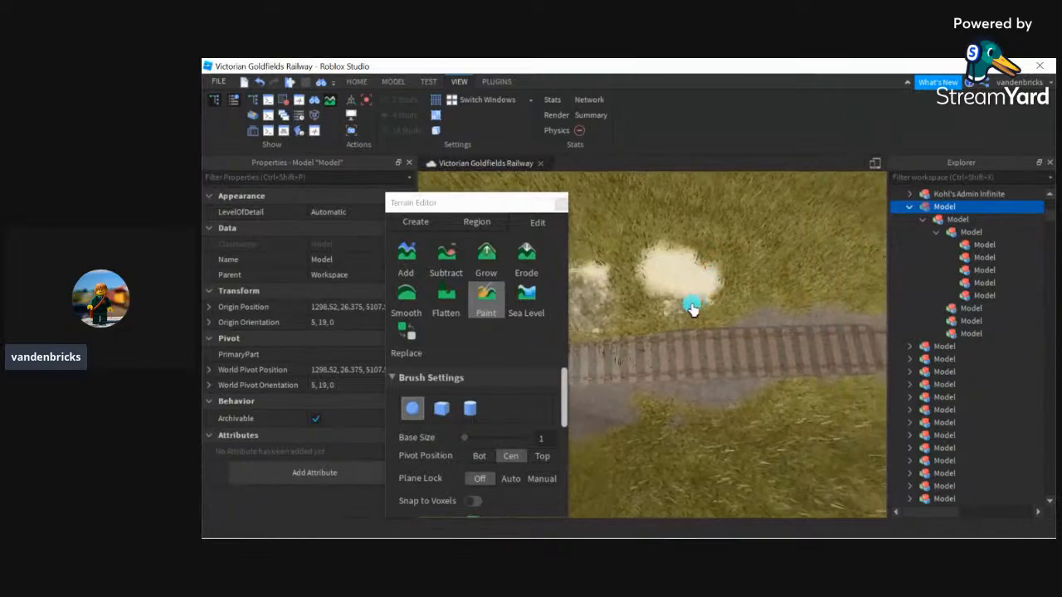
- Change the paint material to ground and paint it along the stony banks and their grass edges
scroll(505, 444, "down", 5)
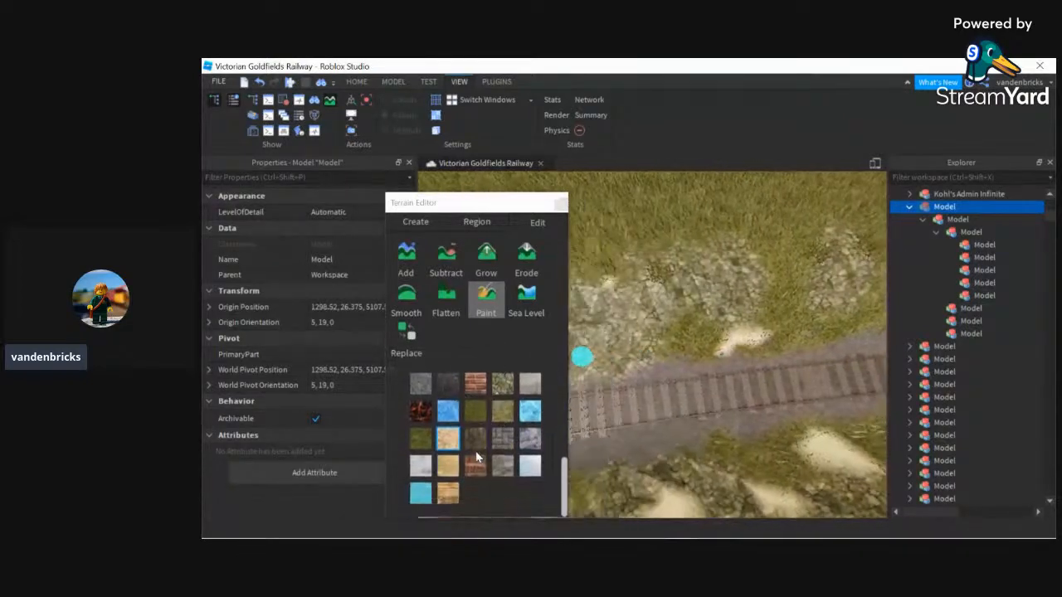
right_click_drag(647, 416, 594, 421)
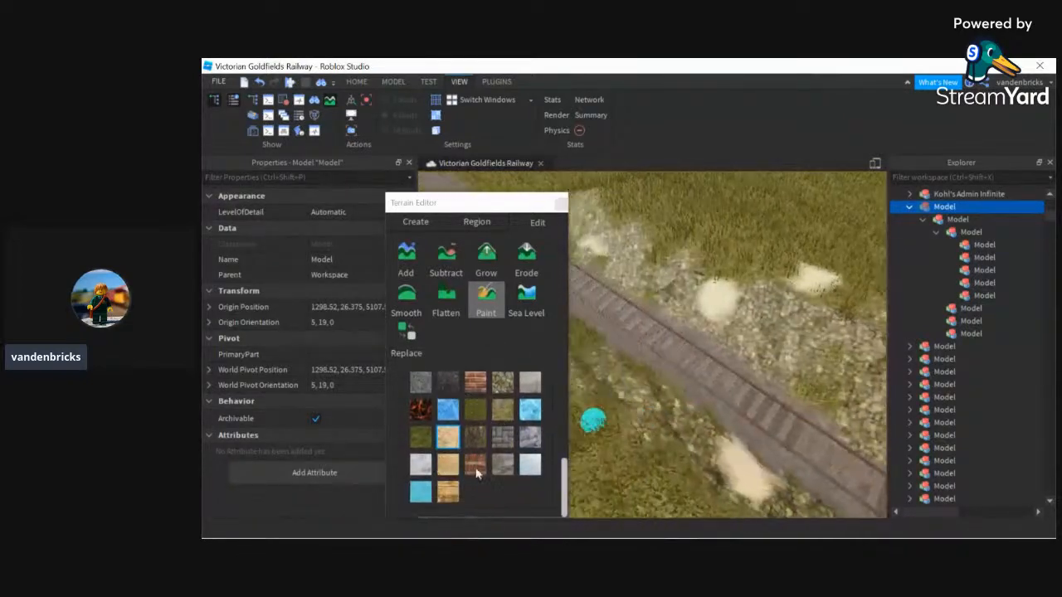
left_click(496, 415)
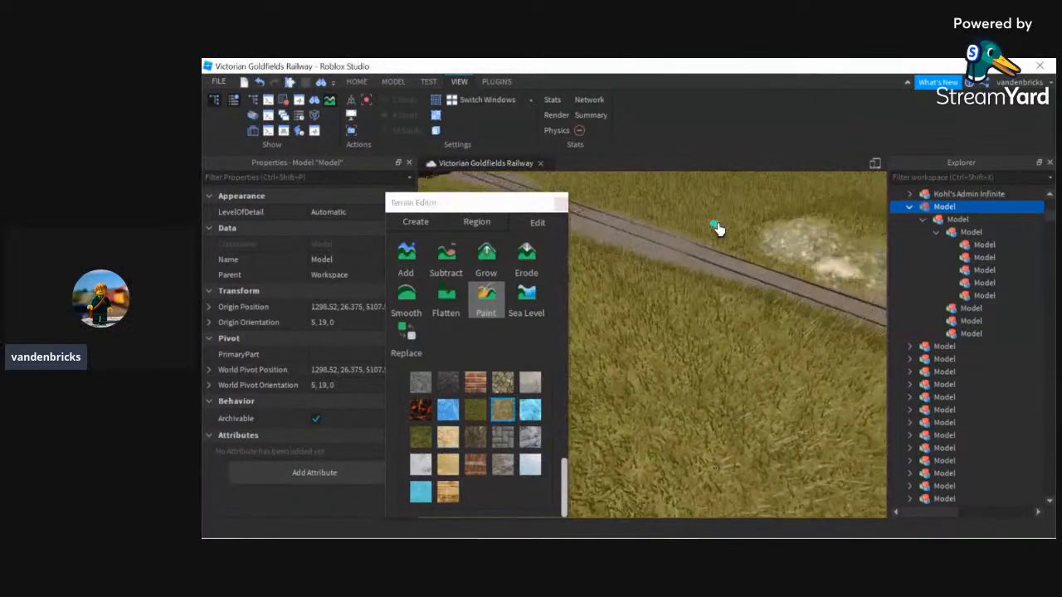
key("w")
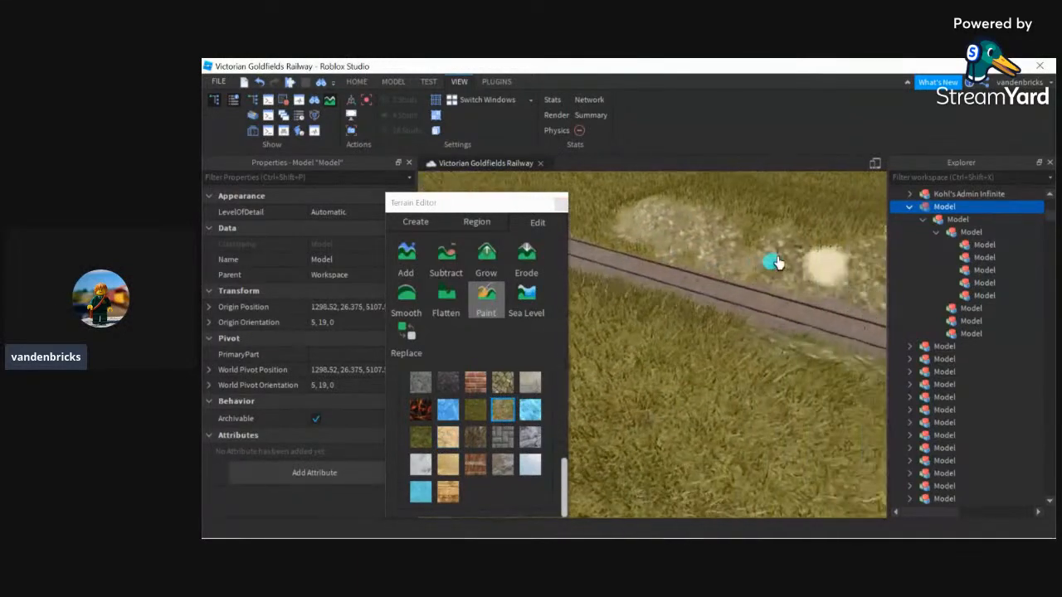
right_click_drag(754, 301, 761, 294)
key("a")
mouse_move(642, 257)
left_mouse_down()
mouse_move(730, 268)
mouse_move(799, 304)
mouse_move(778, 322)
mouse_move(781, 338)
left_mouse_up()
key("a")
key("d")
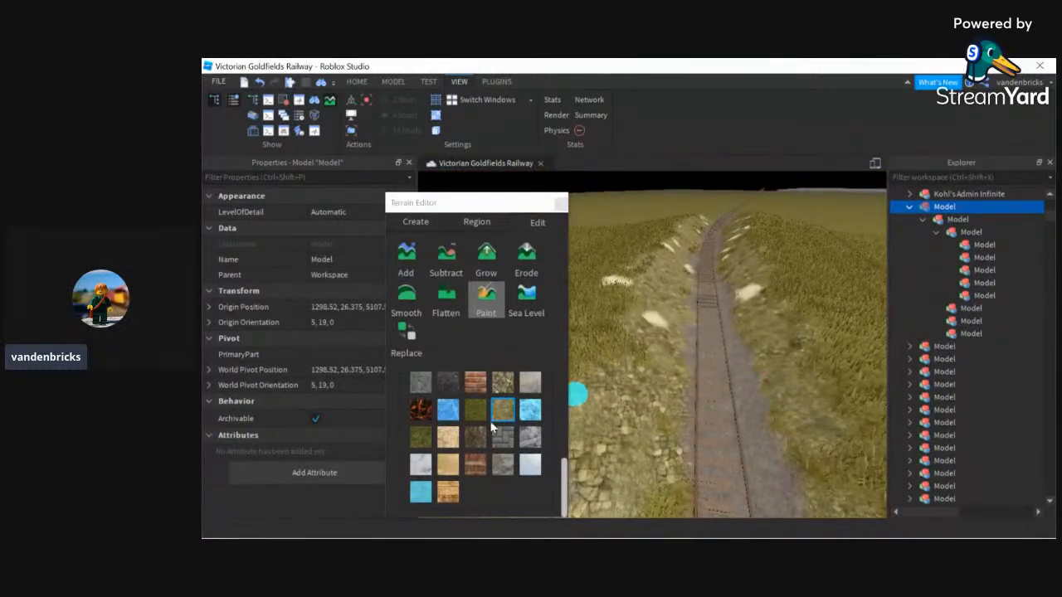
- Change the paint material to leafy grass and paint patches among the stones on the banks
left_click(477, 414)
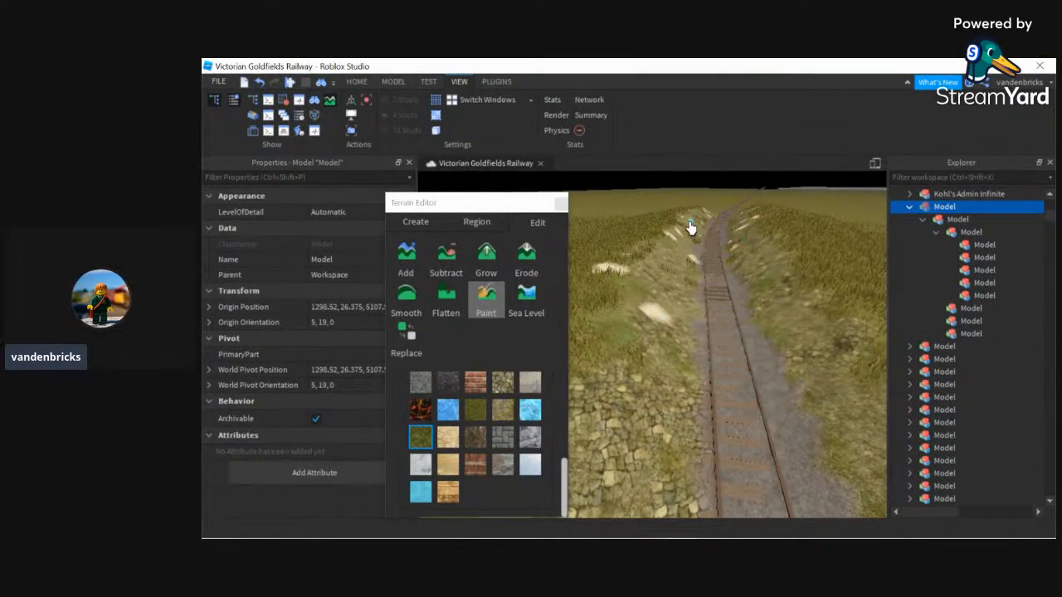
right_click_drag(751, 296, 752, 295)
key("w")
key("d")
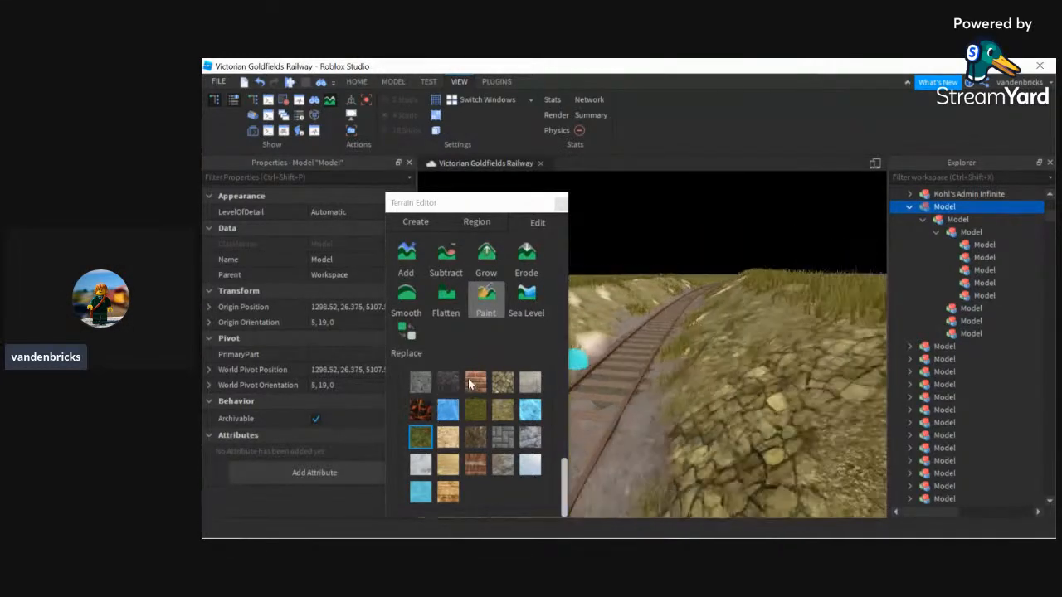
- Change the paint material to asphalt and paint grey patches on the banks beside the track
right_click_drag(648, 370, 648, 370)
key("a")
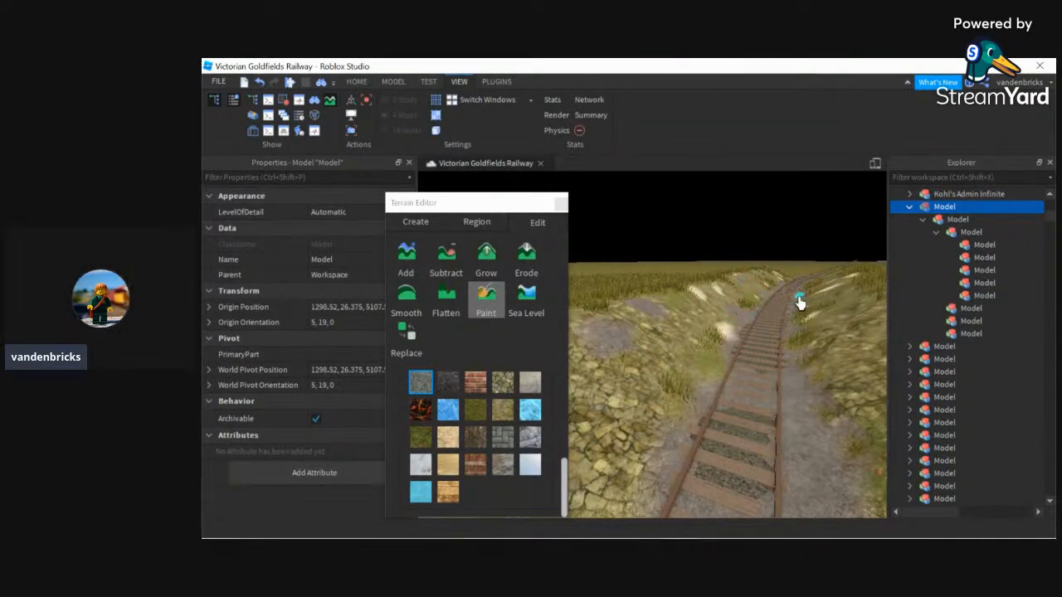
key("w")
key("d")
key("a")
right_click_drag(853, 467, 853, 467)
key("d")
right_click_drag(794, 424, 794, 424)
- Close the Terrain Editor and select the thin grass part beside the track in the wooded section
left_click(561, 205)
mouse_move(620, 258)
right_mouse_down()
mouse_move(514, 251)
mouse_move(631, 267)
right_mouse_up()
key("w")
key("w")
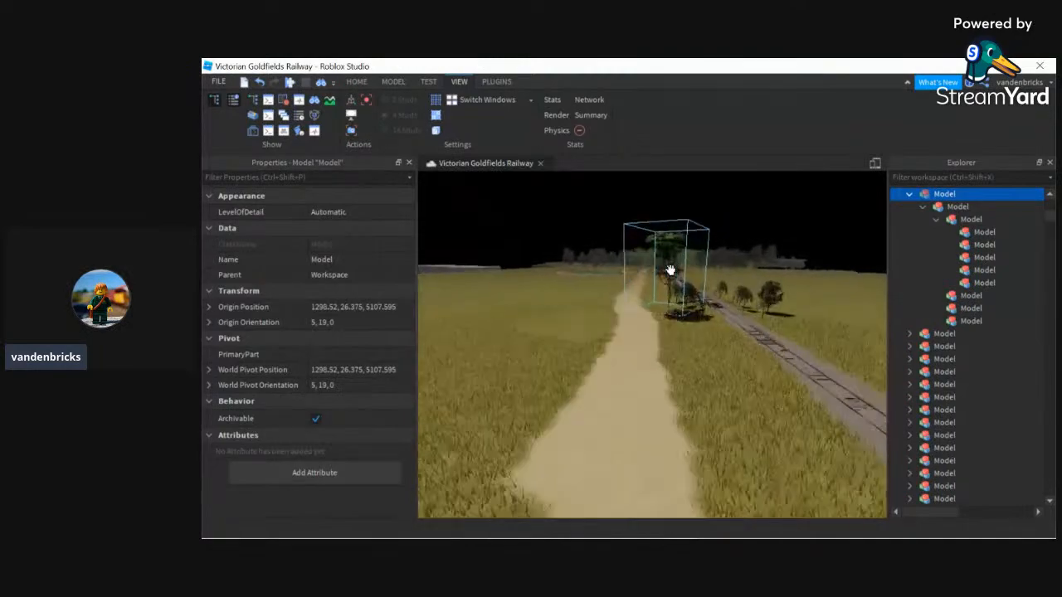
key("w")
key("w")
key("e")
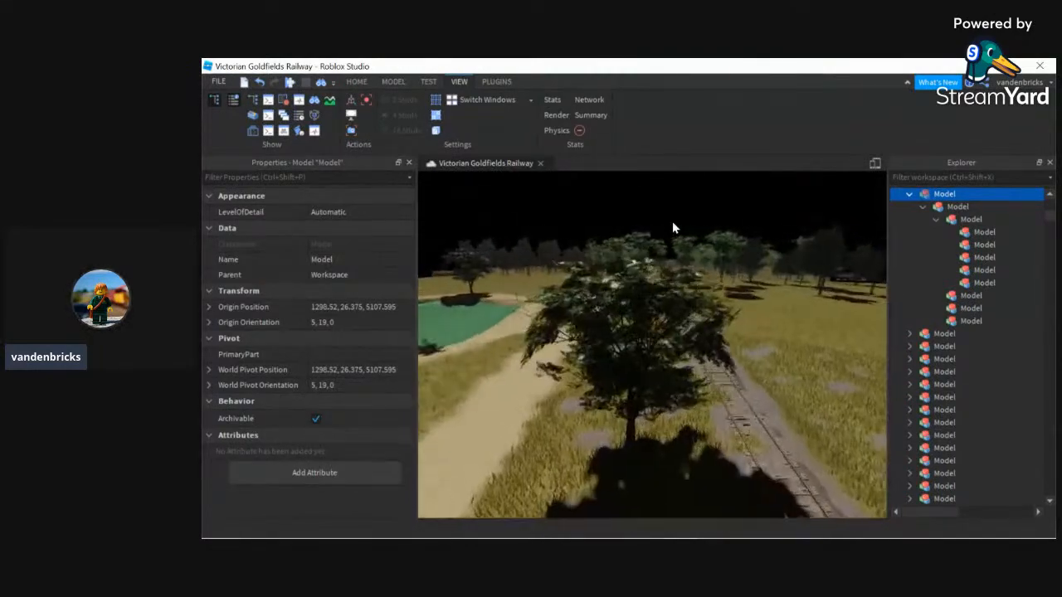
key("w")
right_click_drag(655, 308, 655, 302)
key("w")
key("w")
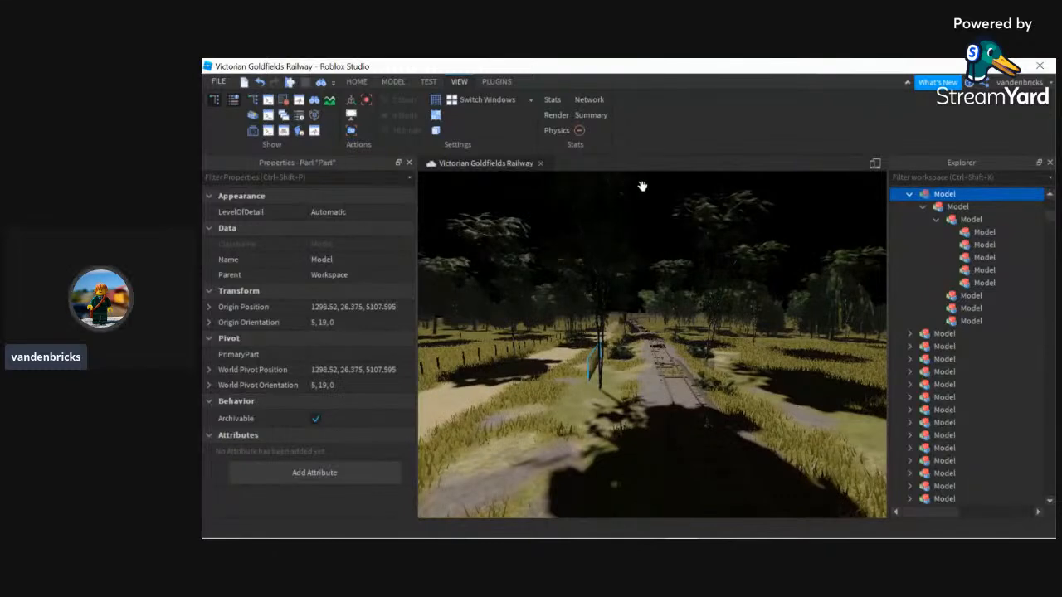
left_click(642, 186)
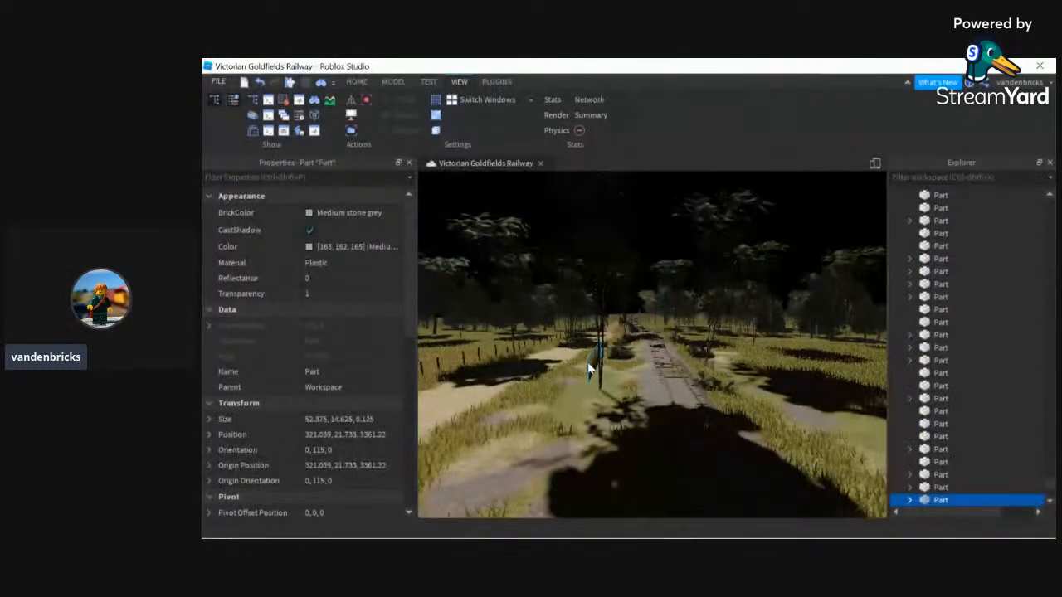
- Place the grass part beside the track in the newly painted section and lower it 5 studs
key("w")
left_click_drag(592, 384, 614, 434)
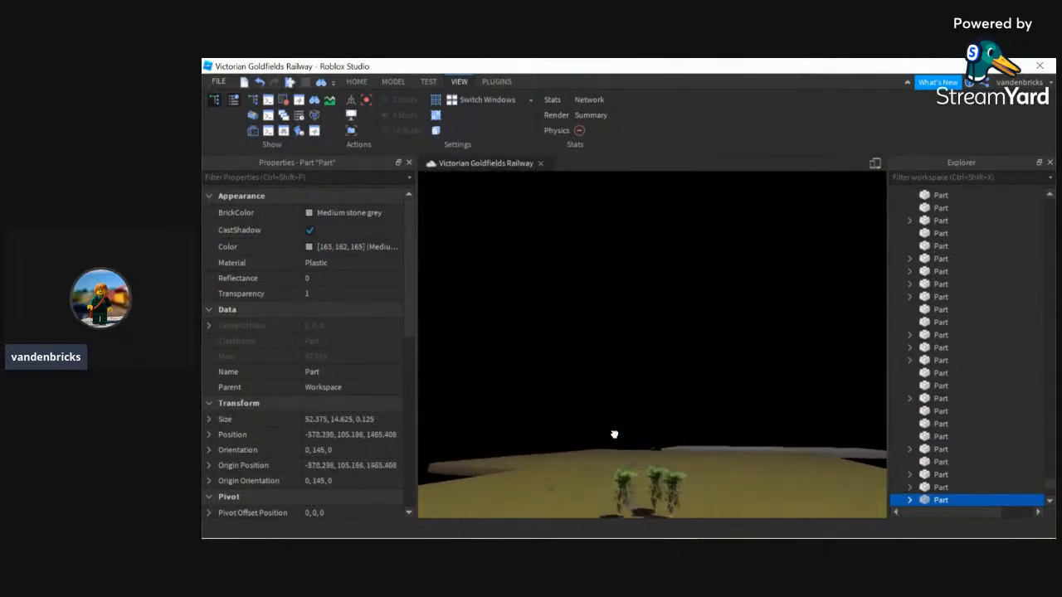
left_click_drag(613, 433, 578, 362)
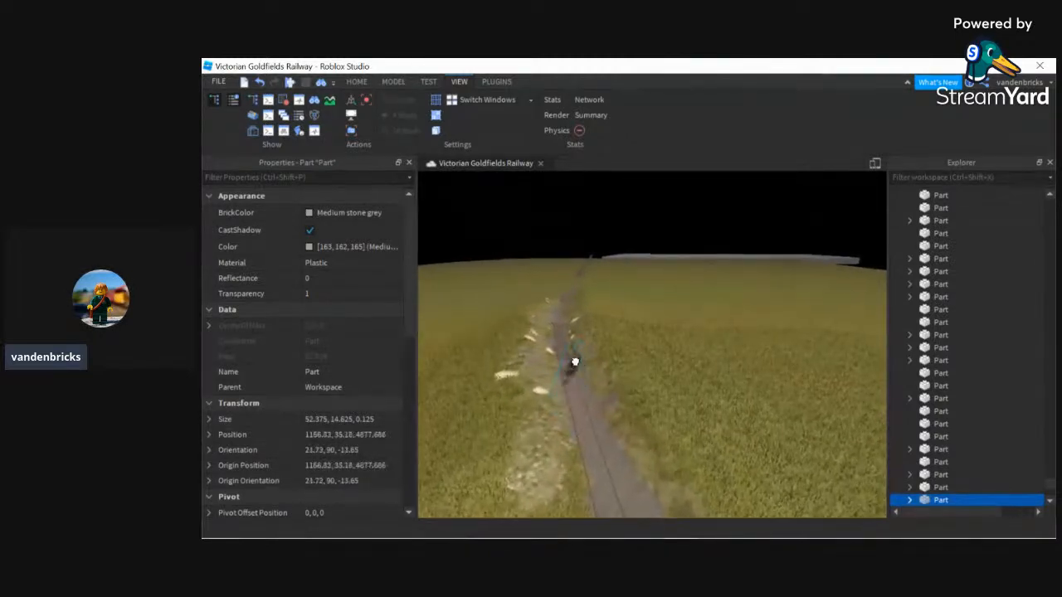
key("w")
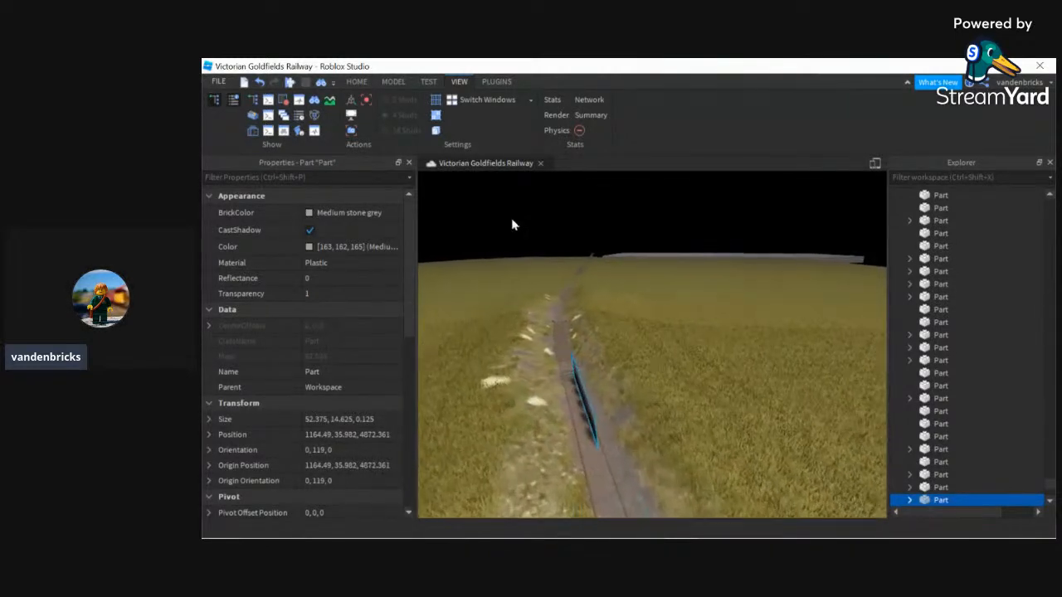
key("a")
left_click(393, 82)
left_click(249, 112)
left_click_drag(578, 413, 580, 415)
left_click_drag(649, 357, 656, 379)
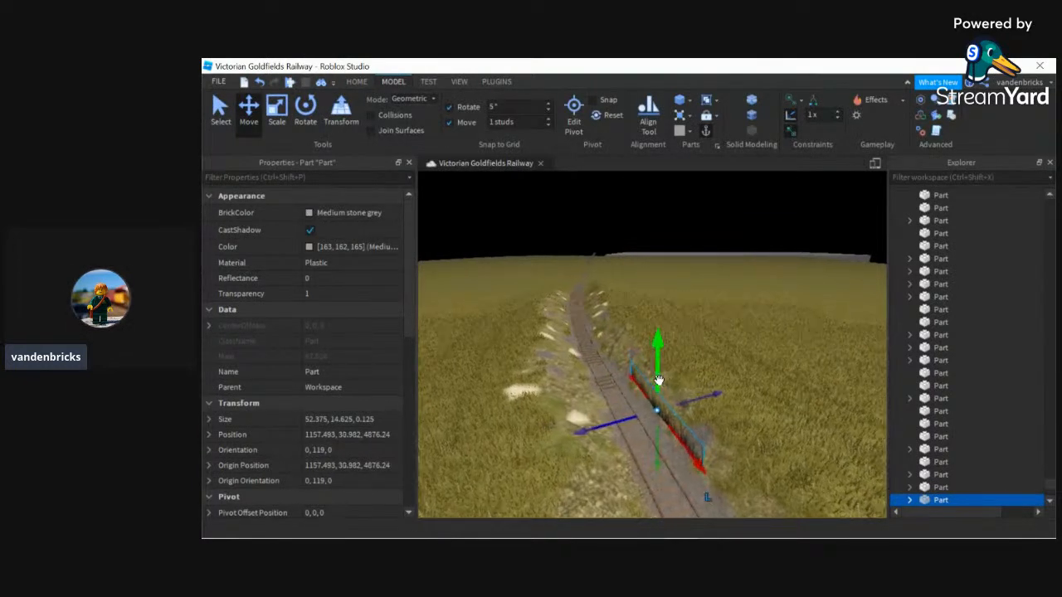
- Place a second grass part farther along the same bank and rotate it to a 114° orientation
scroll(656, 379, "up", 5)
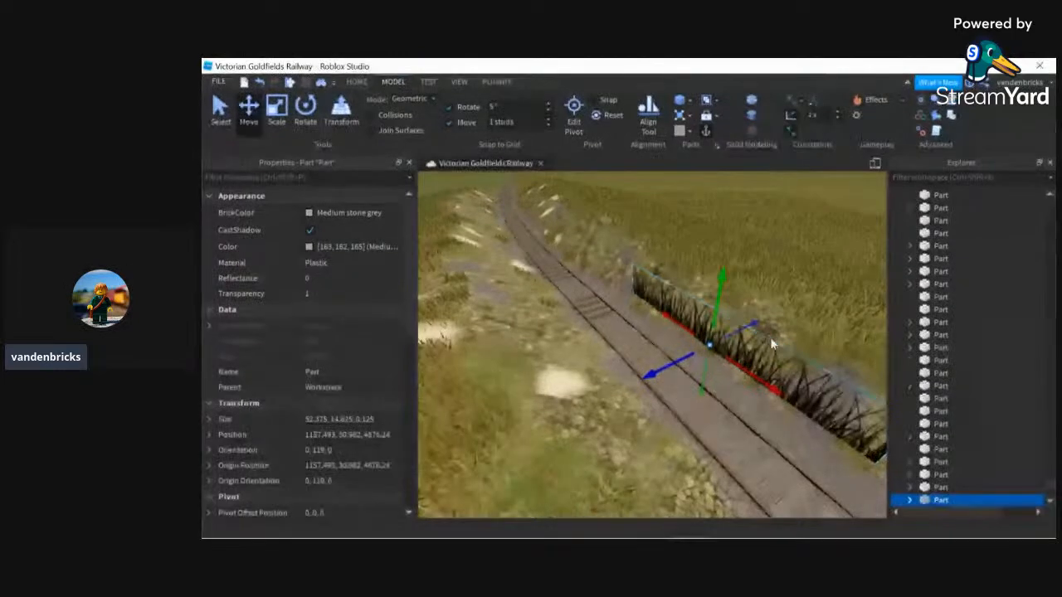
left_click_drag(779, 381, 633, 274)
scroll(611, 256, "down", 3)
key("ctrl+4")
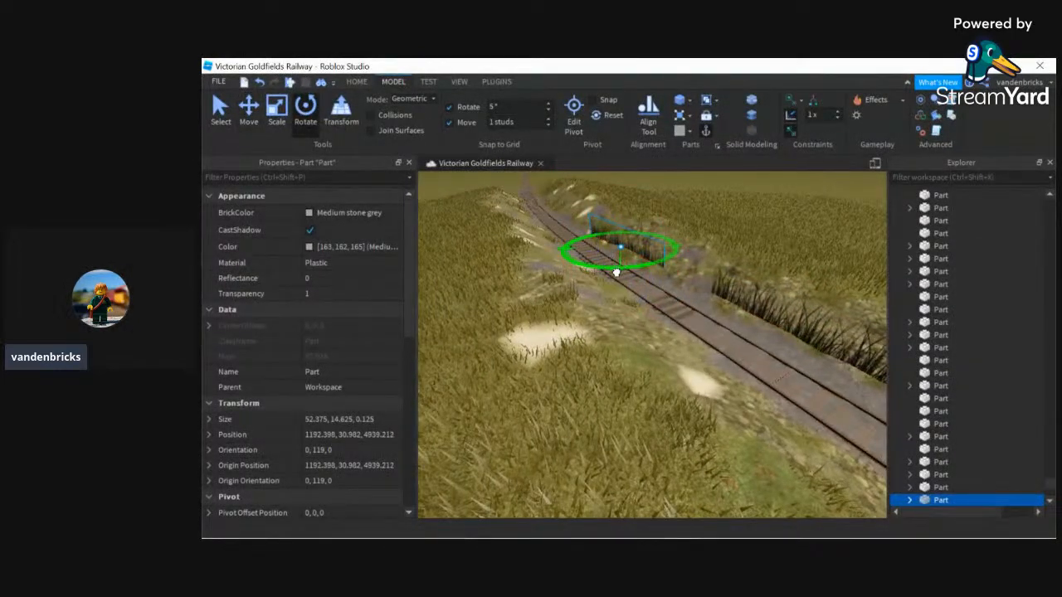
left_click_drag(614, 274, 635, 311)
scroll(635, 310, "up", 5)
right_click_drag(636, 310, 636, 255)
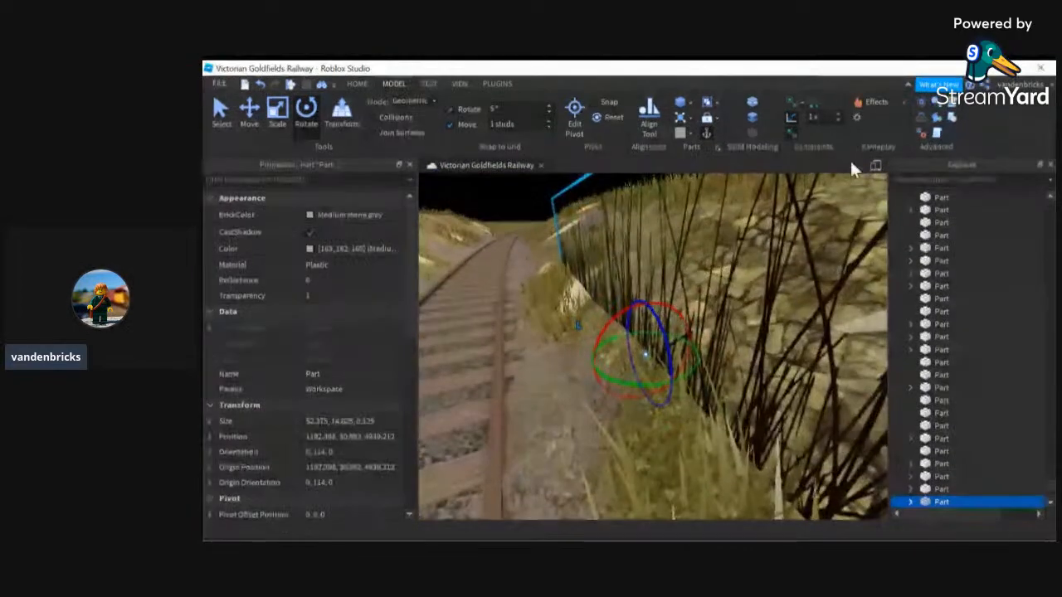
- Move the grass part across the track and farther along the opposite bank
key("ctrl+3")
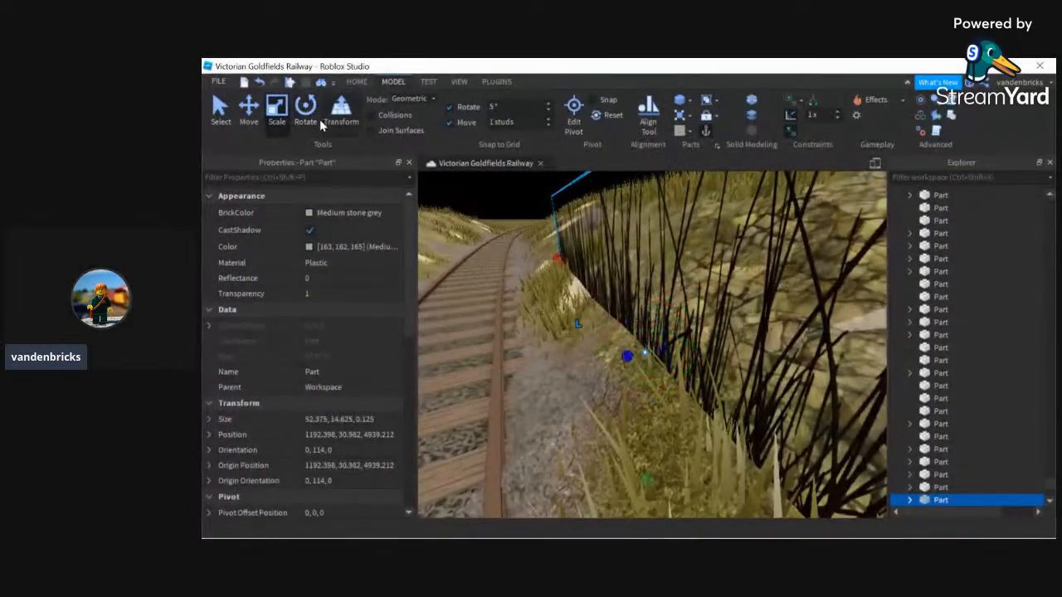
left_click(250, 115)
left_click_drag(672, 343, 498, 350)
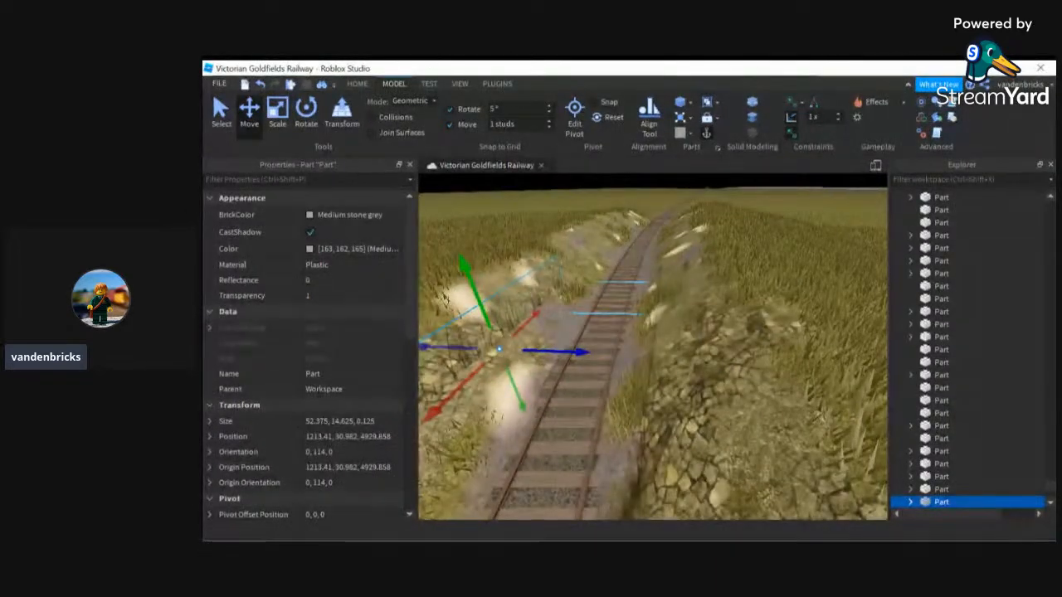
left_click_drag(606, 284, 629, 257)
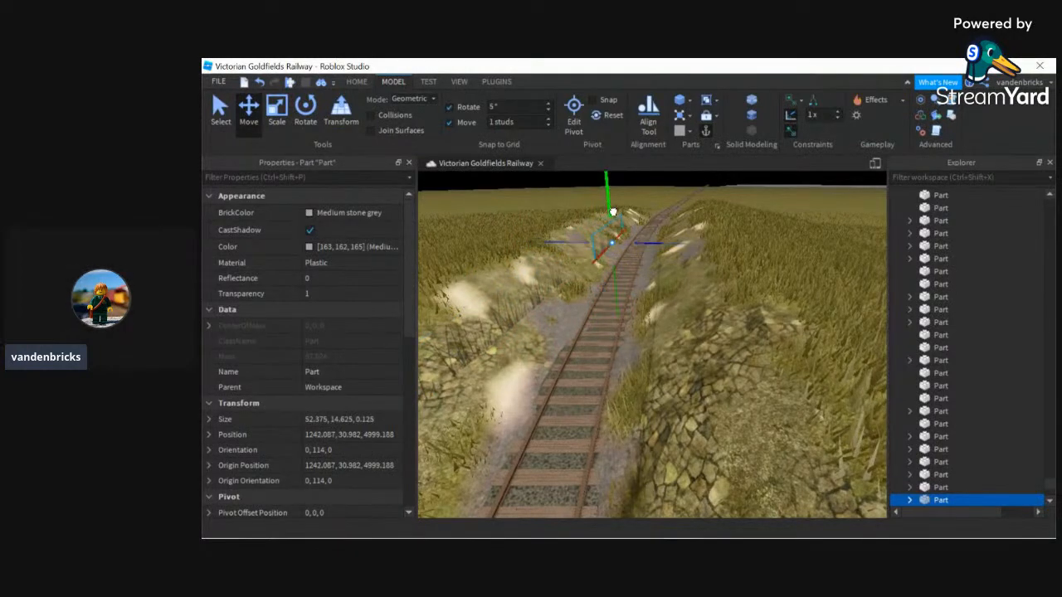
left_click(724, 313)
right_click_drag(724, 314, 628, 351)
left_click(748, 326)
left_click(805, 272)
left_click(751, 340)
- Select the shrub mesh on the sandy shore beside the green lake
right_click_drag(588, 284, 597, 333)
key("w")
key("w")
left_click(598, 333)
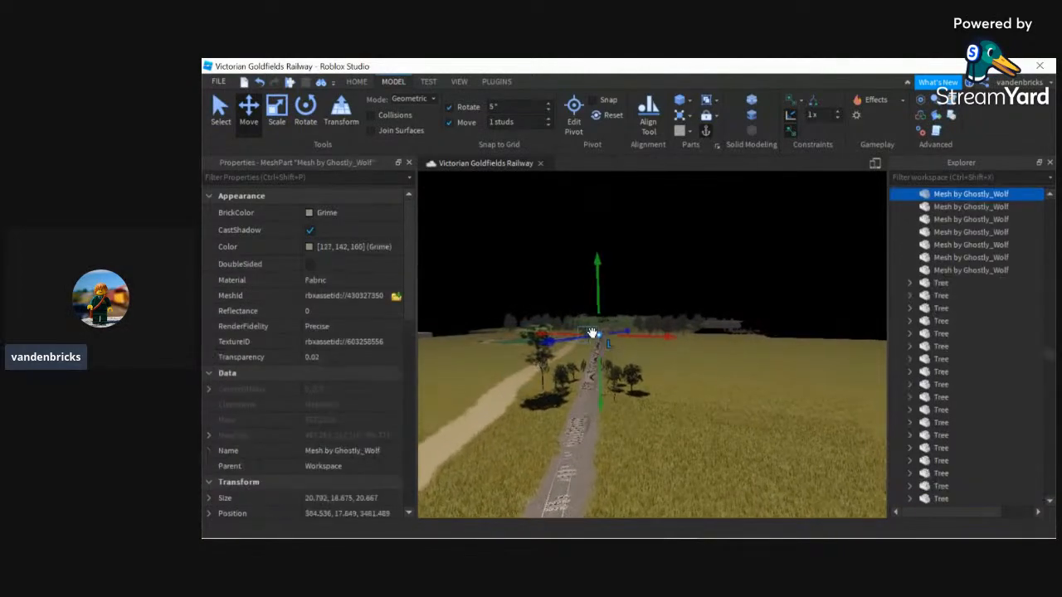
key("f")
key("w")
right_click_drag(603, 326, 650, 347)
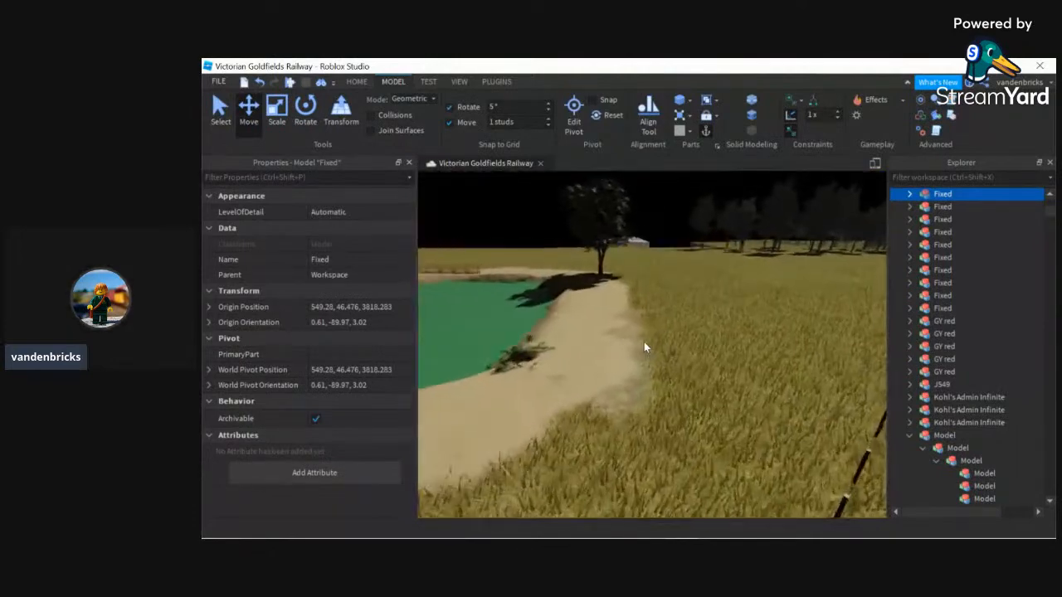
left_click(647, 404)
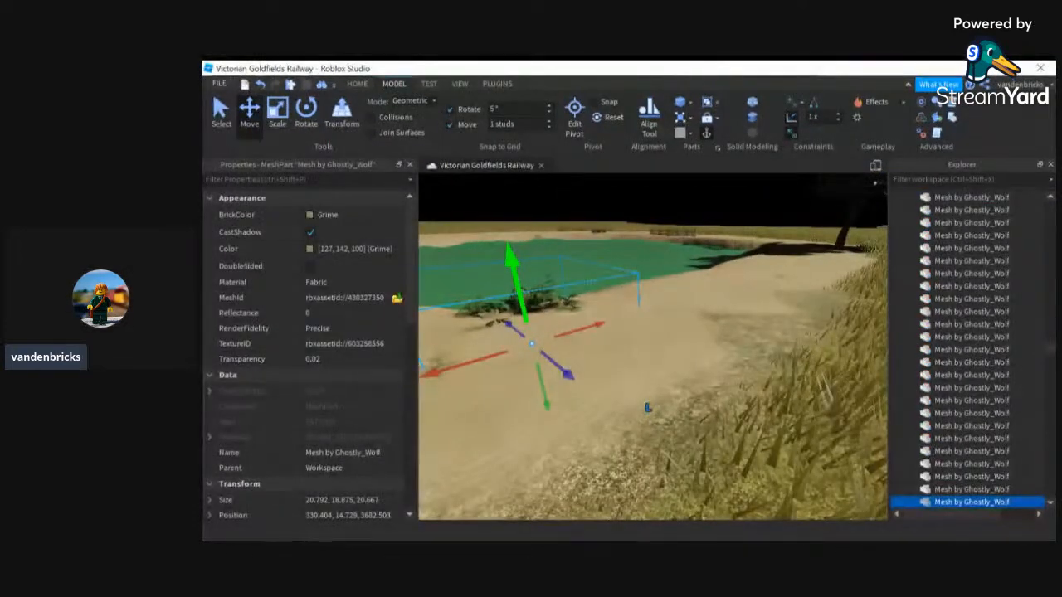
- Bring the shrub mesh to the stony bank beside the track in the newly painted section
left_click_drag(503, 351, 456, 353)
right_click_drag(496, 340, 455, 354)
left_click_drag(456, 353, 716, 230)
key("w")
key("d")
left_click_drag(695, 187, 655, 231)
right_click_drag(653, 234, 655, 239)
left_click_drag(585, 287, 598, 352)
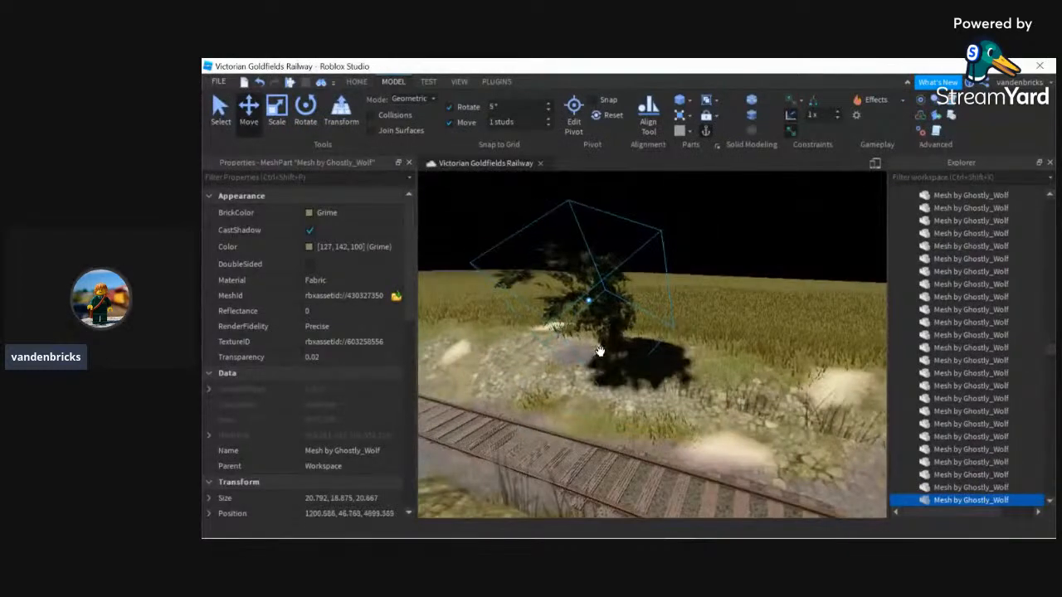
- Set the shrub down into the stony bank beside the track and clear the selection
left_click_drag(573, 260, 606, 358)
left_click(681, 397)
right_click_drag(663, 383, 647, 373)
scroll(647, 373, "down", 4)
scroll(719, 257, "down", 2)
- Try to close the Victorian Goldfields Railway place window
right_click_drag(719, 257, 717, 259)
scroll(717, 259, "down", 3)
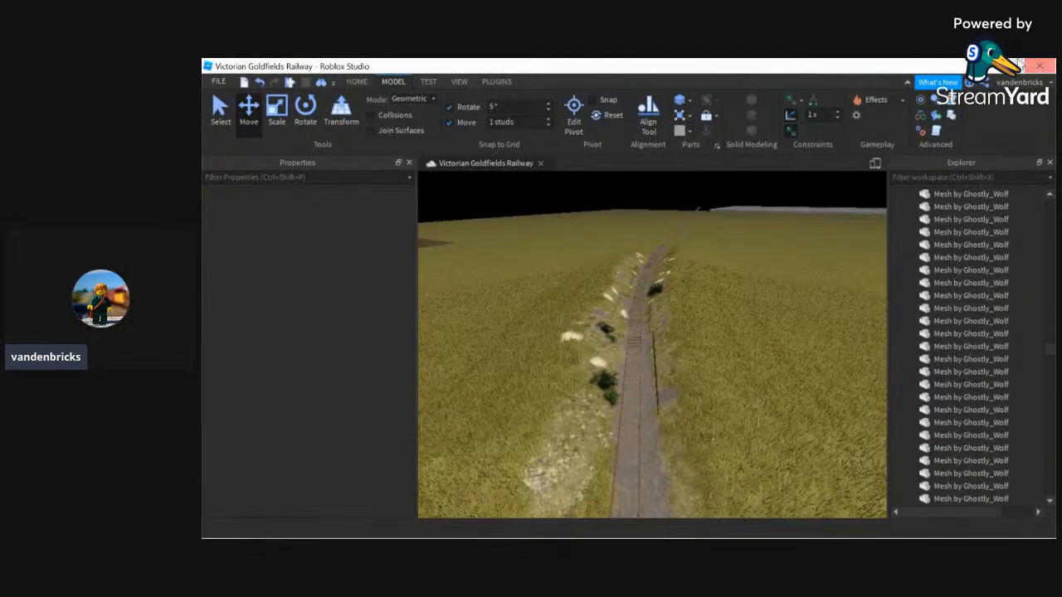
left_click(1040, 68)
left_click(758, 320)
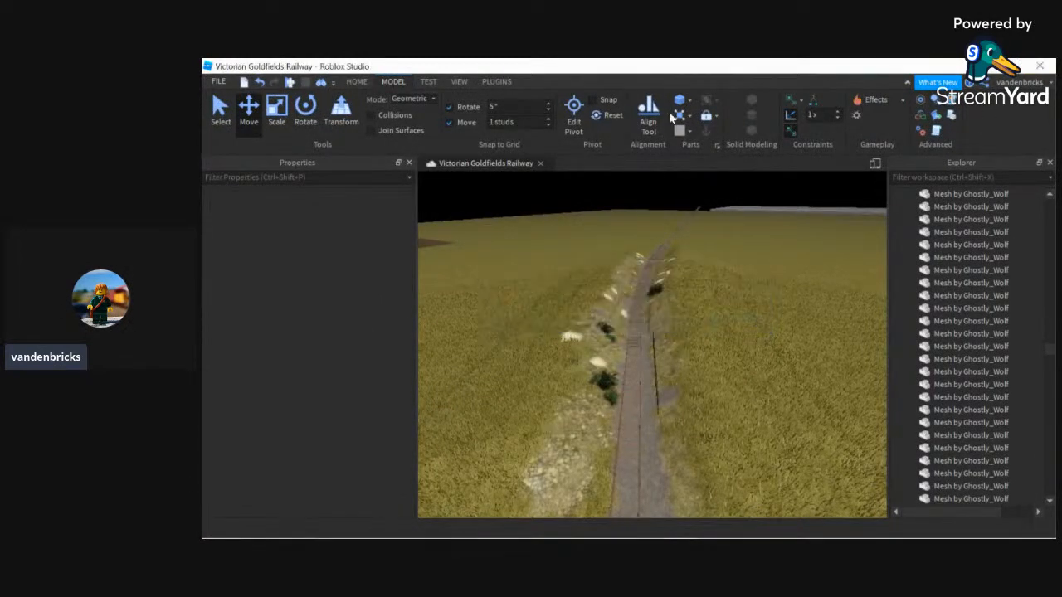